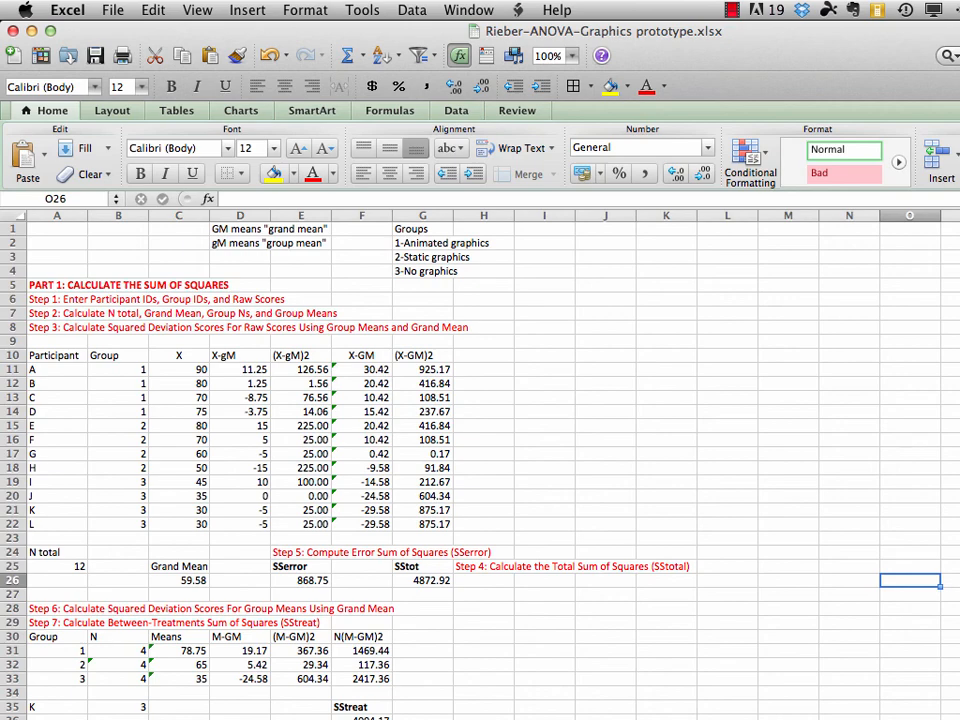
# Review the prototype ANOVA worksheet from the raw scores in Part 1 down to the Part 5 summary table heading
pyautogui.scroll(-6, 480, 450)
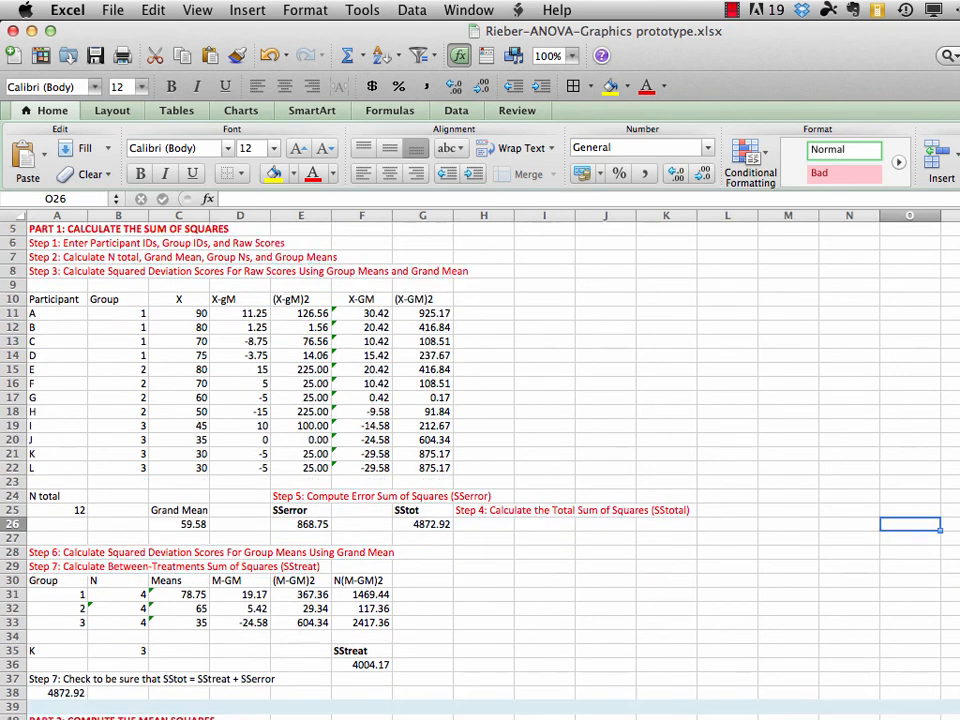
pyautogui.scroll(-9, 480, 450)
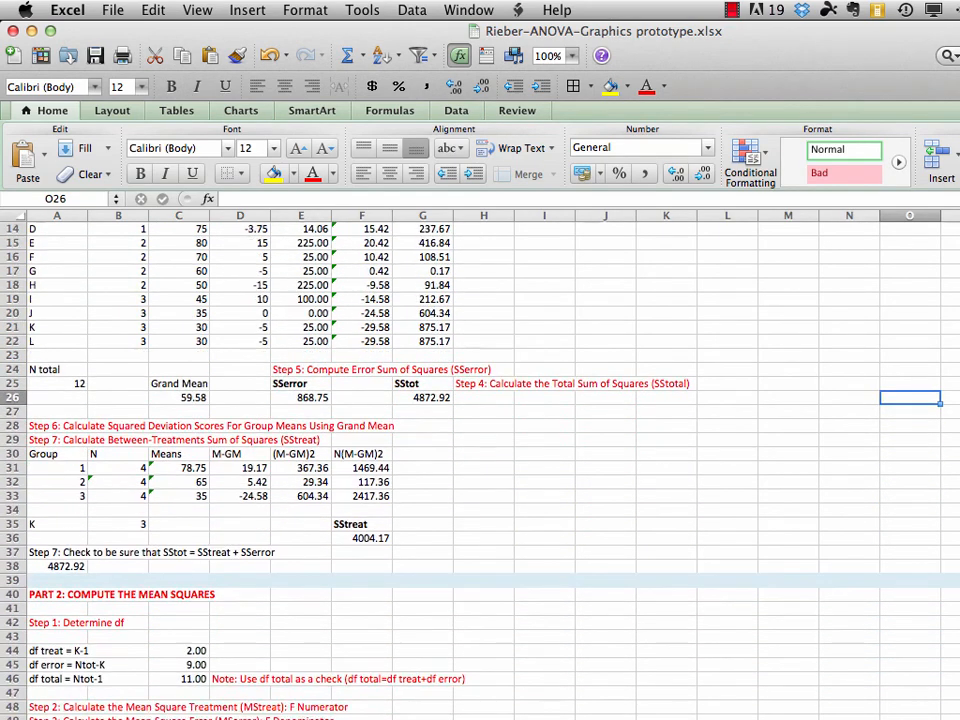
pyautogui.scroll(-5, 248, 339)
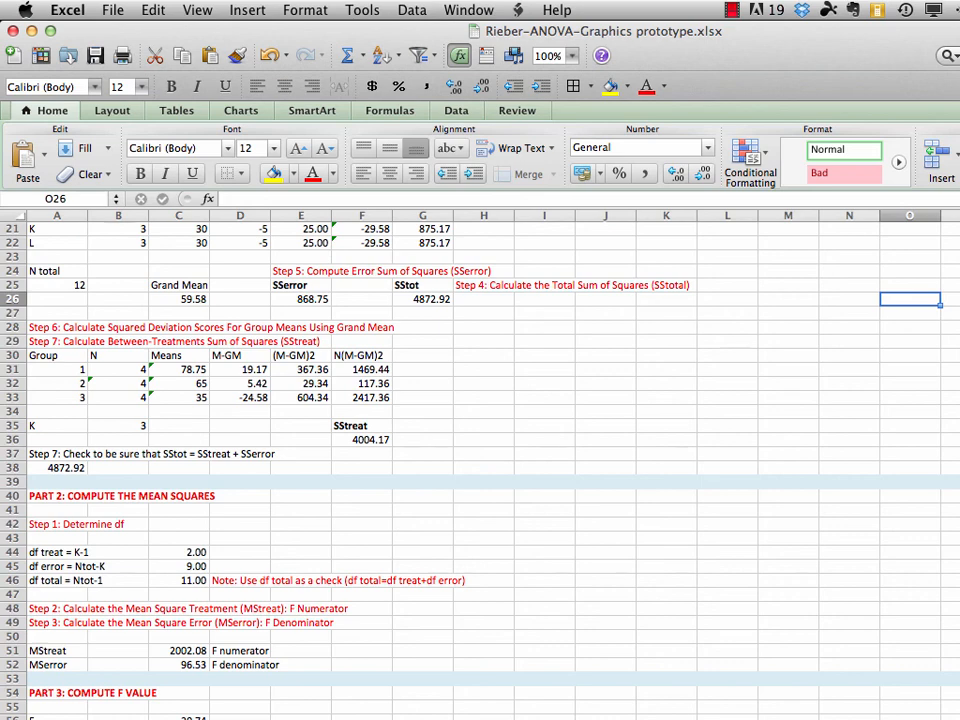
pyautogui.scroll(-5, 428, 542)
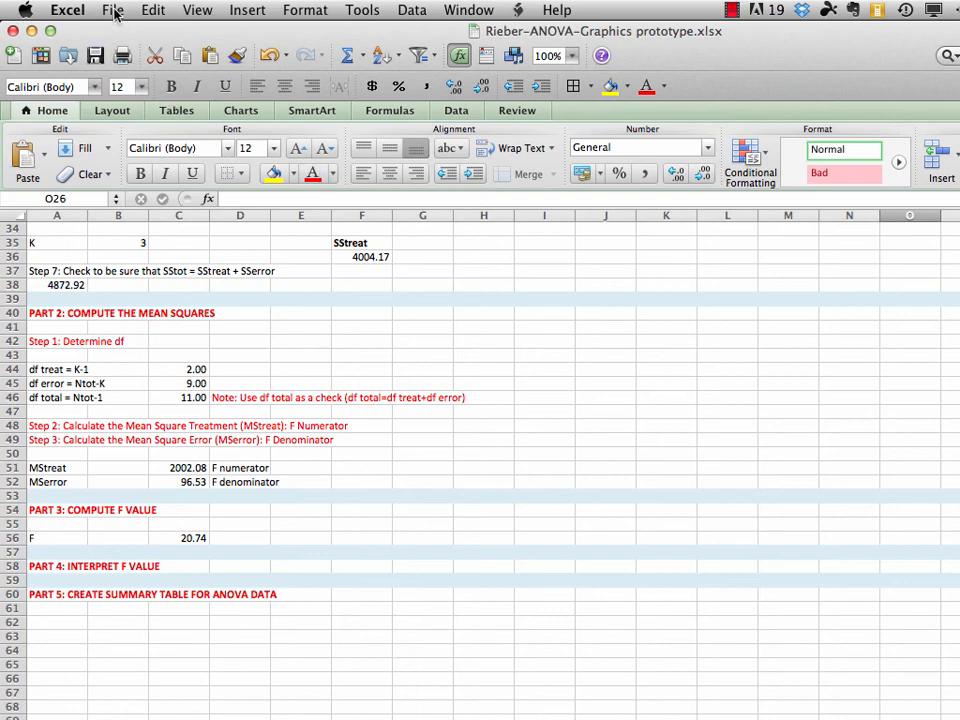
# Create a new blank workbook and move its window to cover the prototype workbook
pyautogui.click(115, 12)
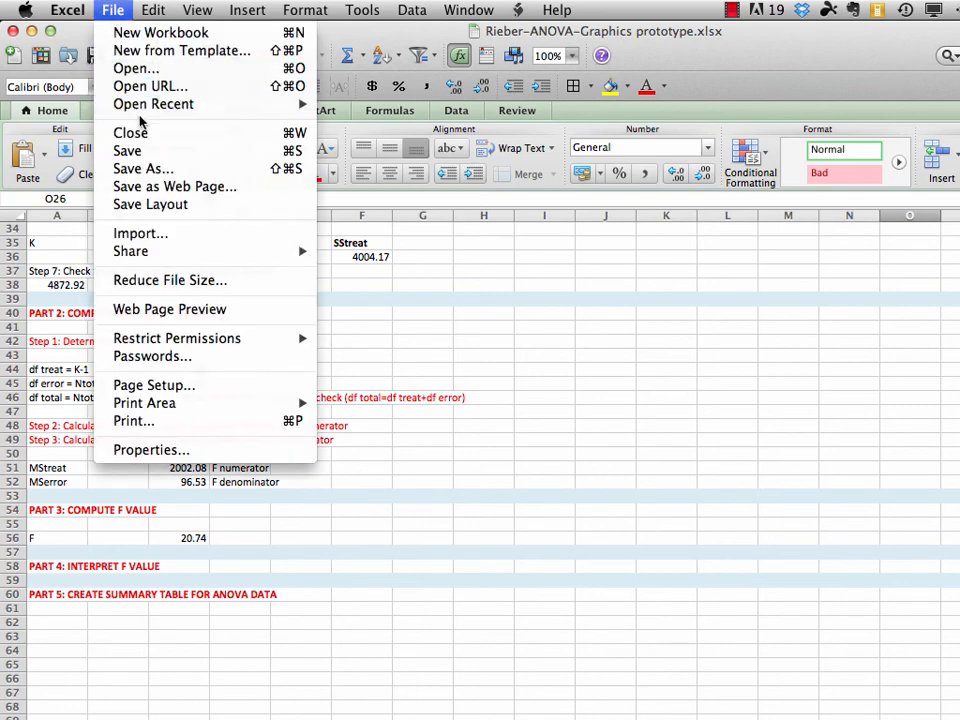
pyautogui.click(132, 42)
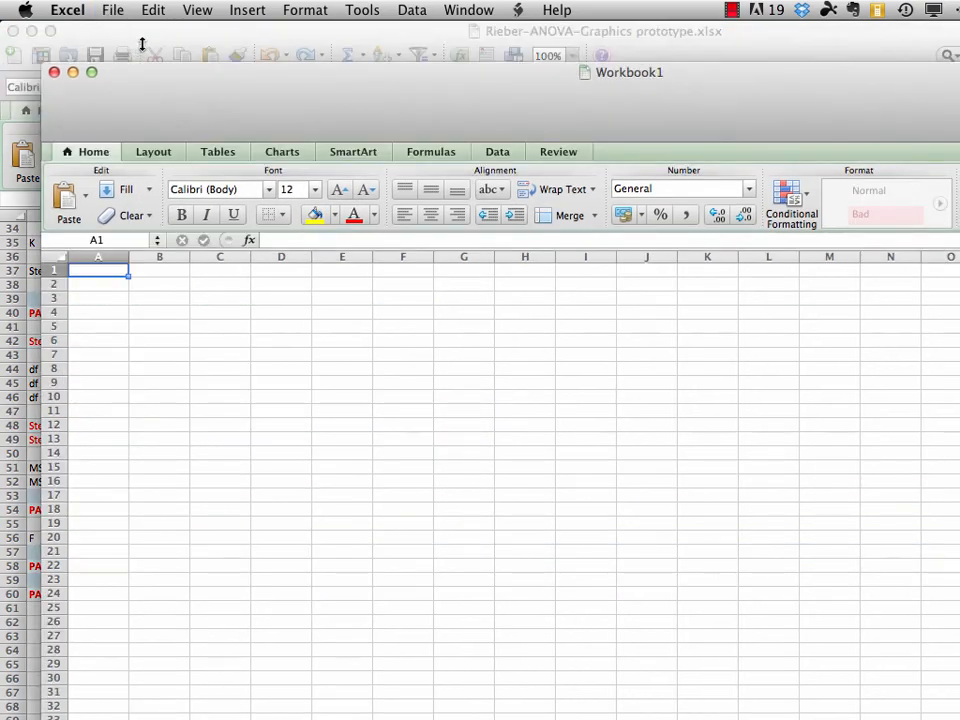
pyautogui.moveTo(190, 85); pyautogui.dragTo(148, 42)
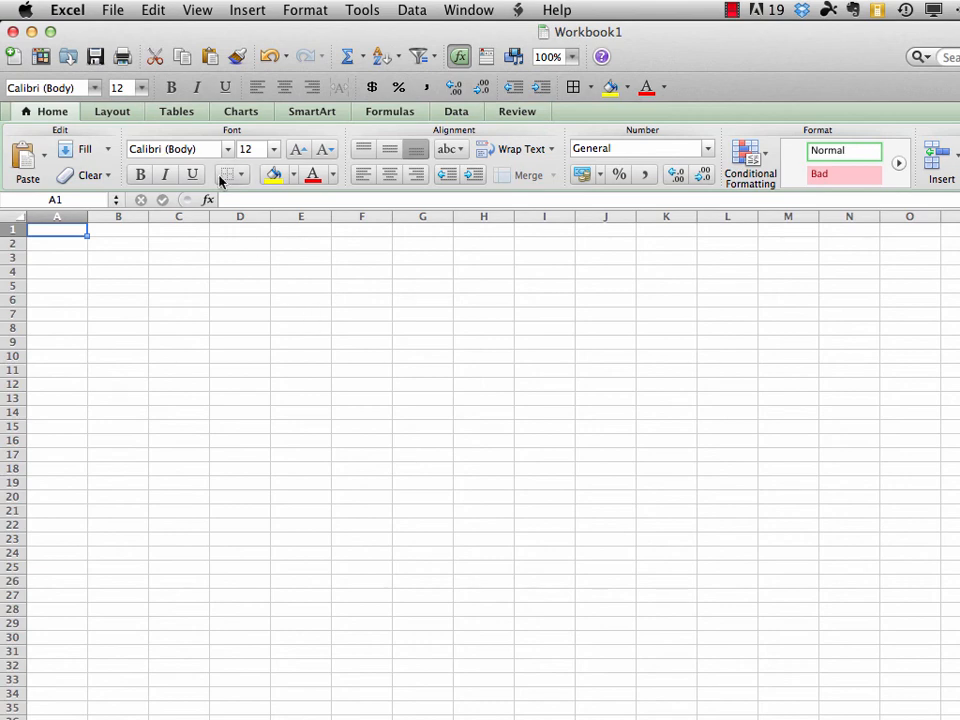
# Save the new workbook in the Inferential Statistics folder in .xlsx format, named with the author's surname followed by "-ANOVA"
pyautogui.click(108, 10)
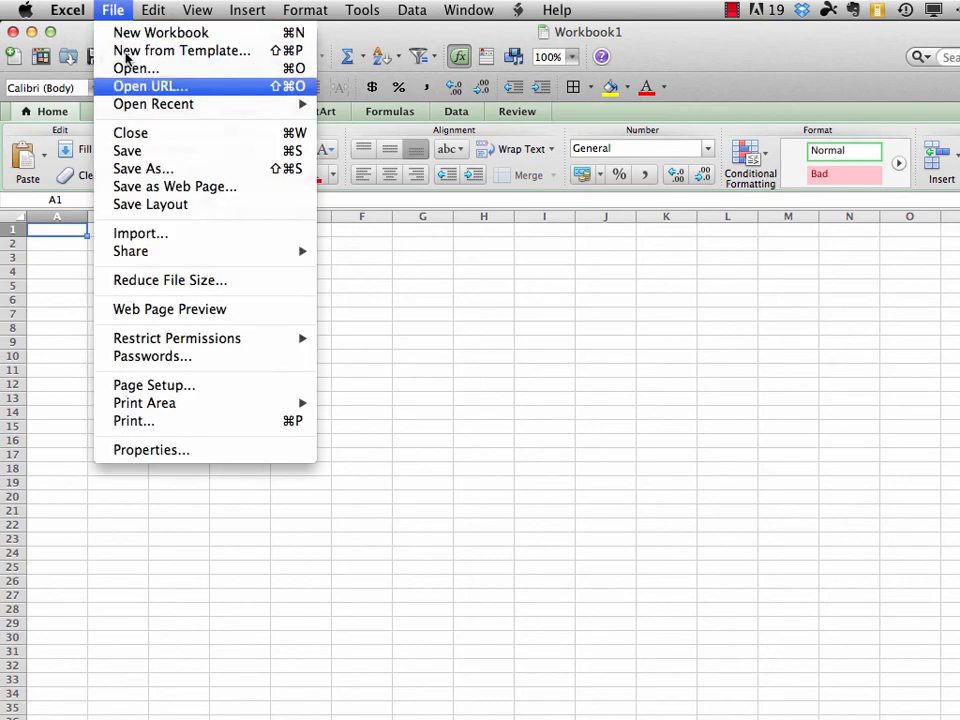
pyautogui.click(145, 169)
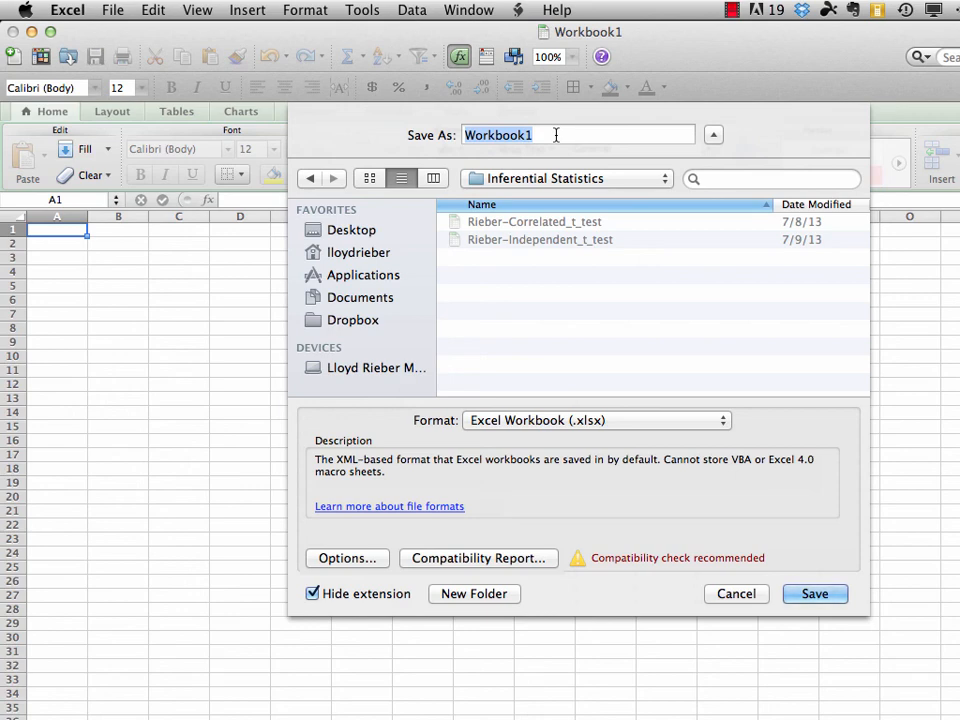
pyautogui.write('Rieber')
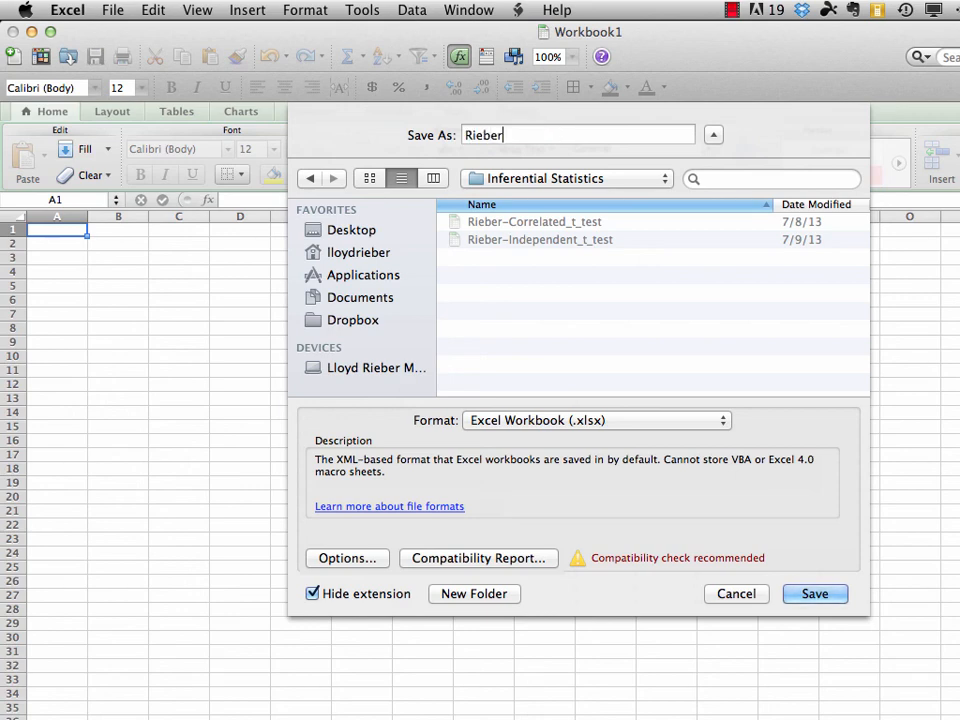
pyautogui.write('-Ano')
pyautogui.press('BackSpace')
pyautogui.press('BackSpace')
pyautogui.write('NOVA')
pyautogui.click(815, 595)
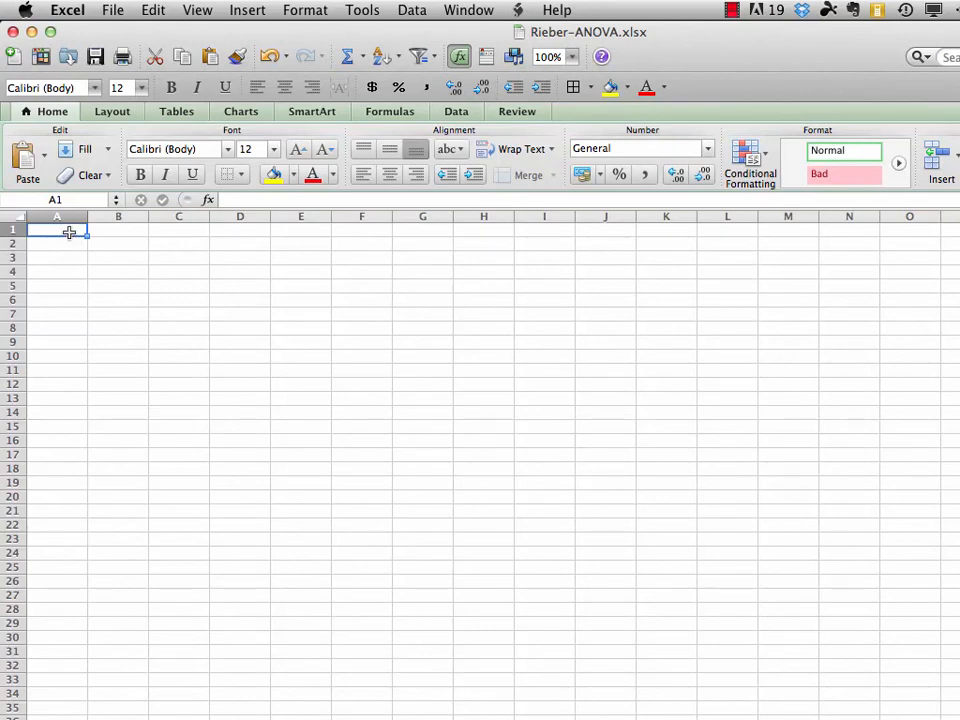
# Paste the copied list of ANOVA parts and steps starting at cell A1 and set its font color to red
pyautogui.click(154, 9)
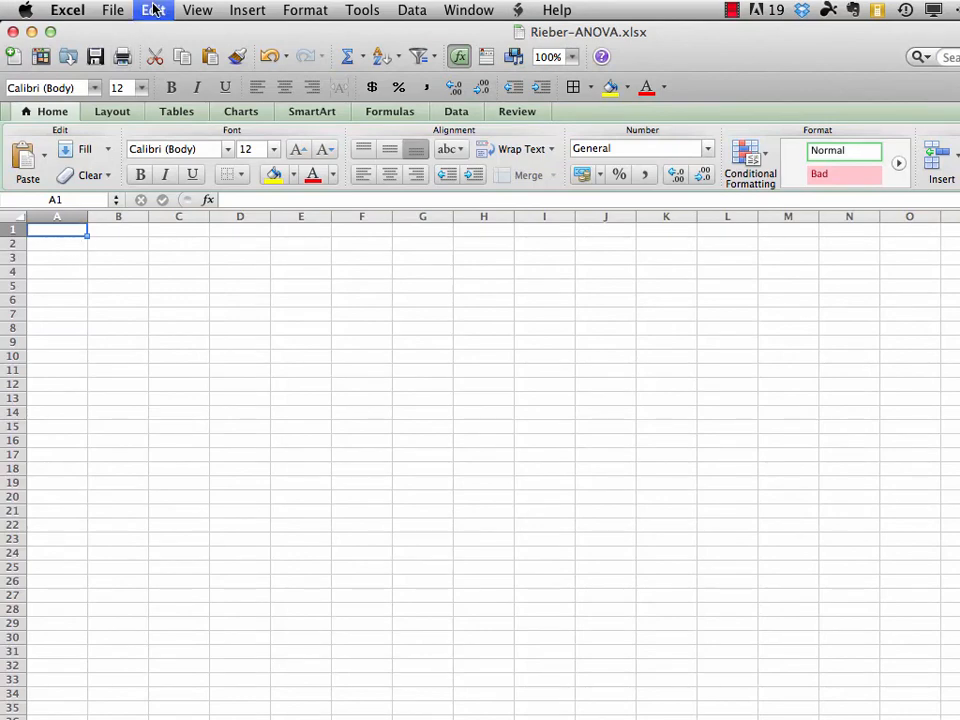
pyautogui.click(170, 145)
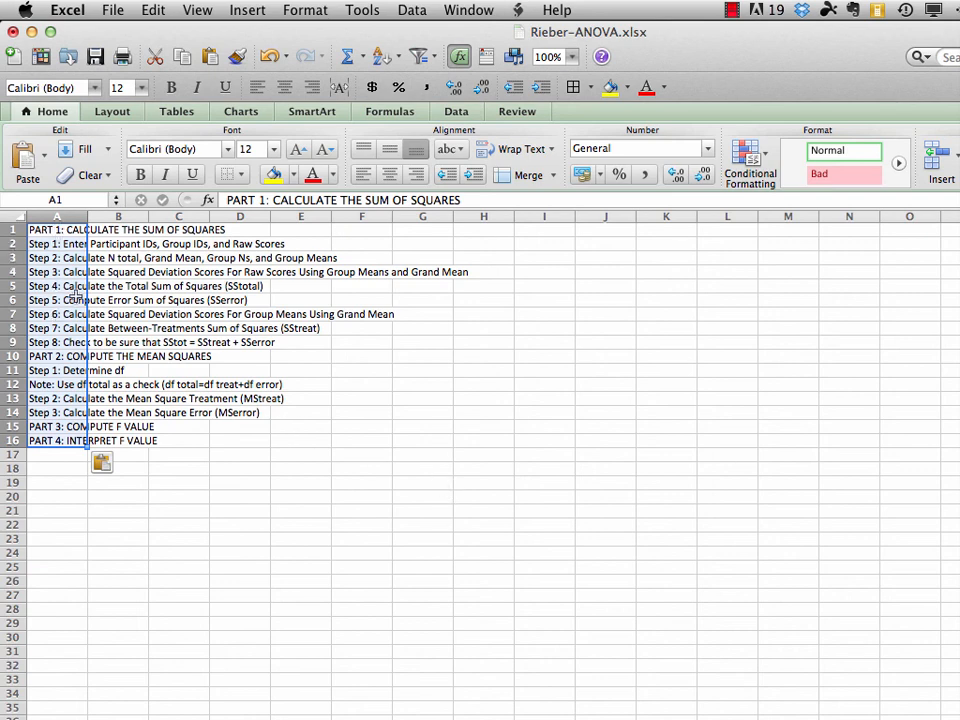
pyautogui.click(333, 175)
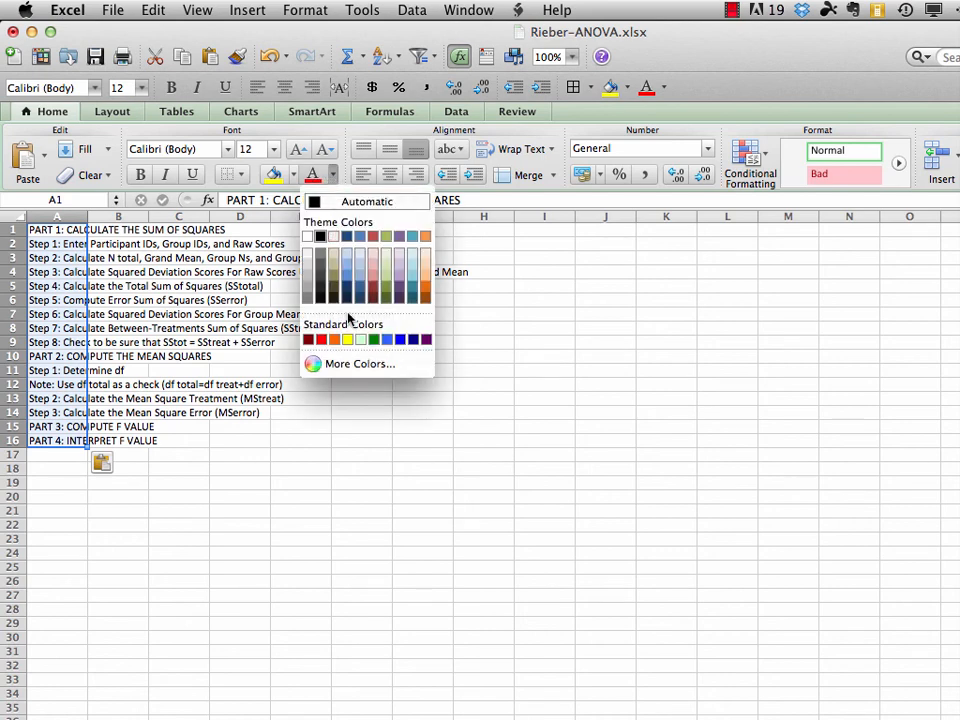
pyautogui.click(321, 340)
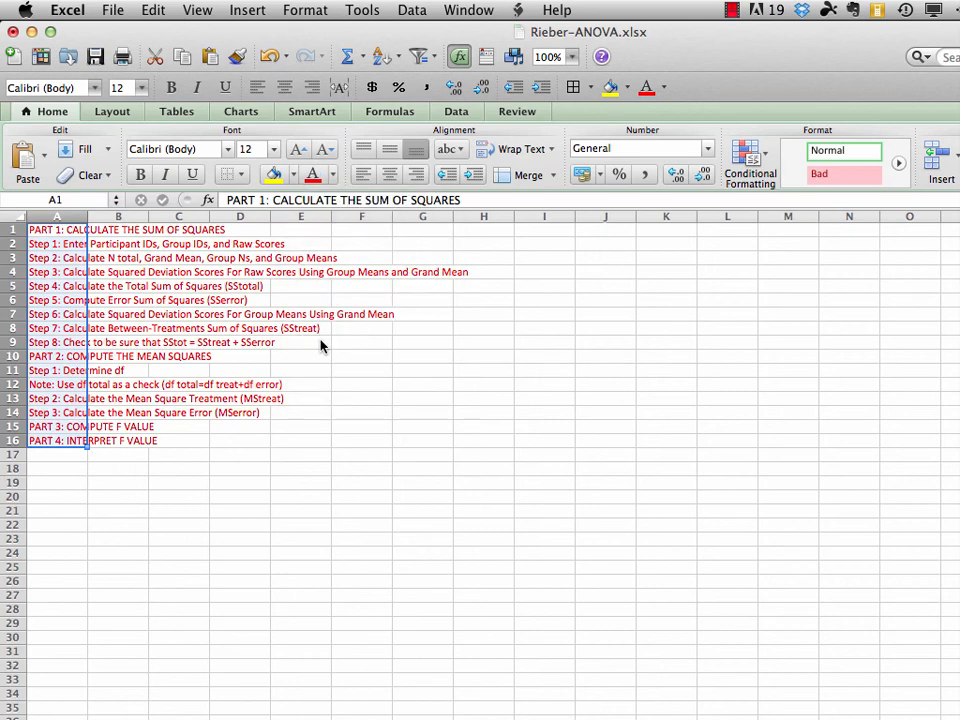
pyautogui.click(532, 258)
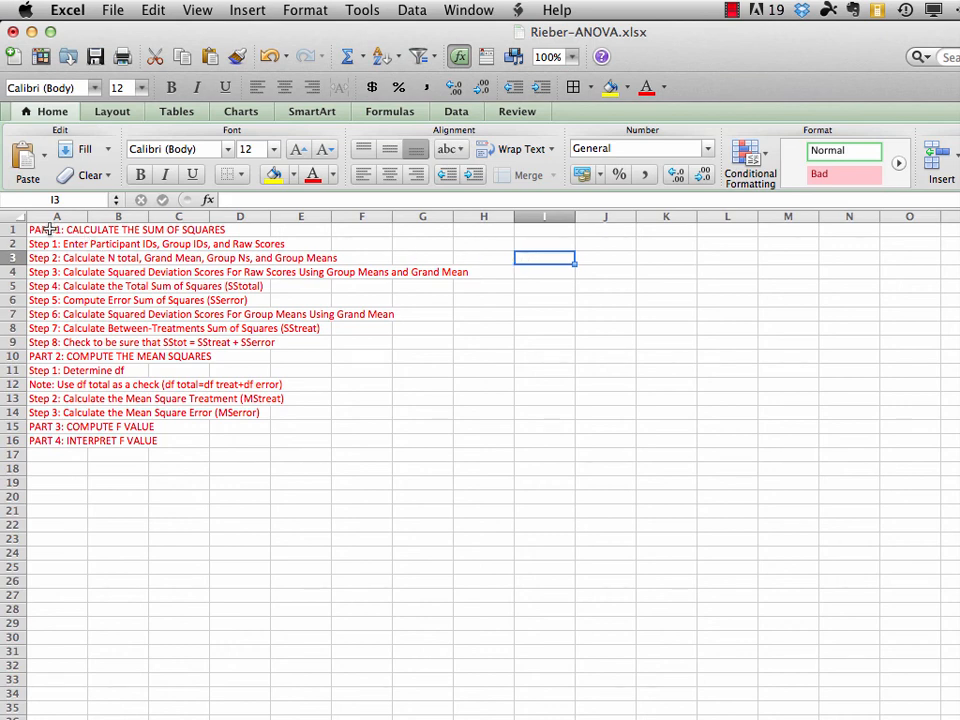
# Make the PART 1, PART 2, PART 3 and PART 4 headings in column A bold and save the workbook
pyautogui.click(48, 230)
pyautogui.click(141, 175)
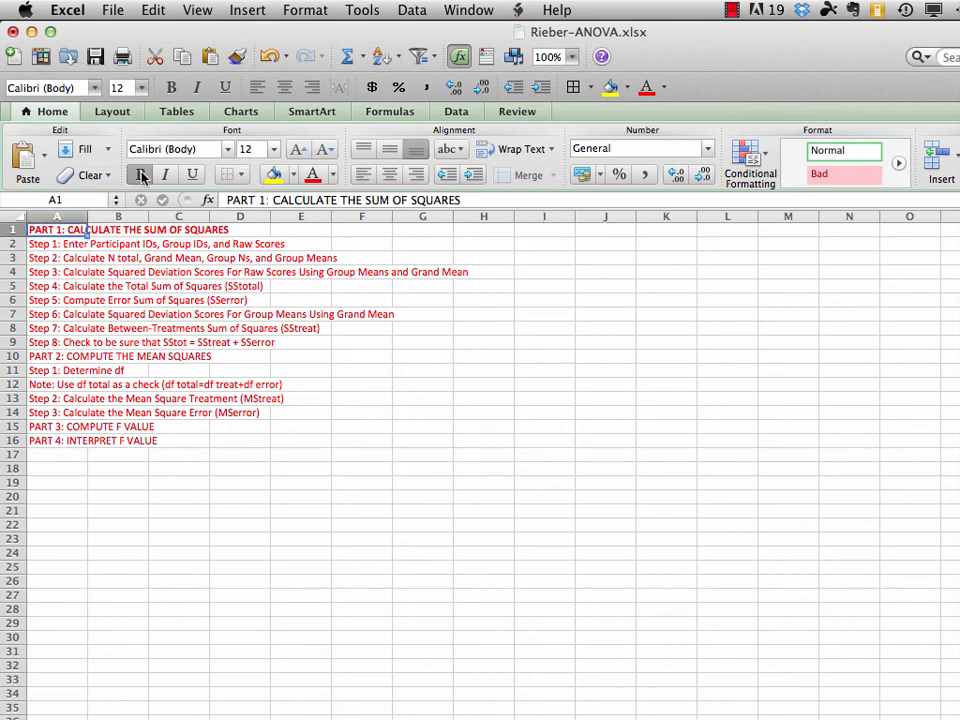
pyautogui.click(42, 357)
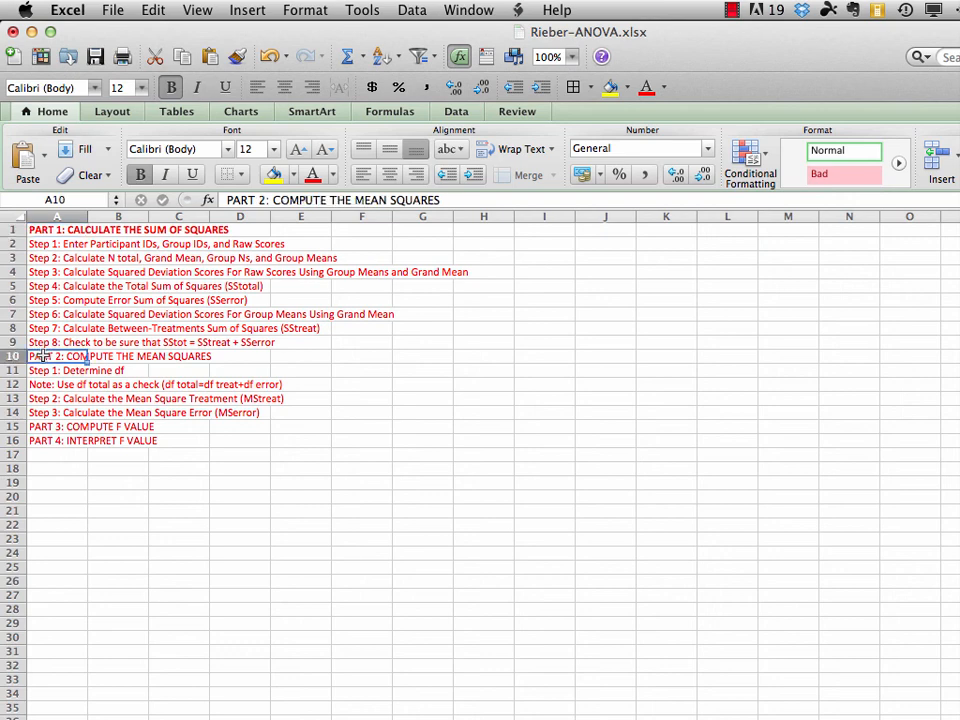
pyautogui.click(141, 175)
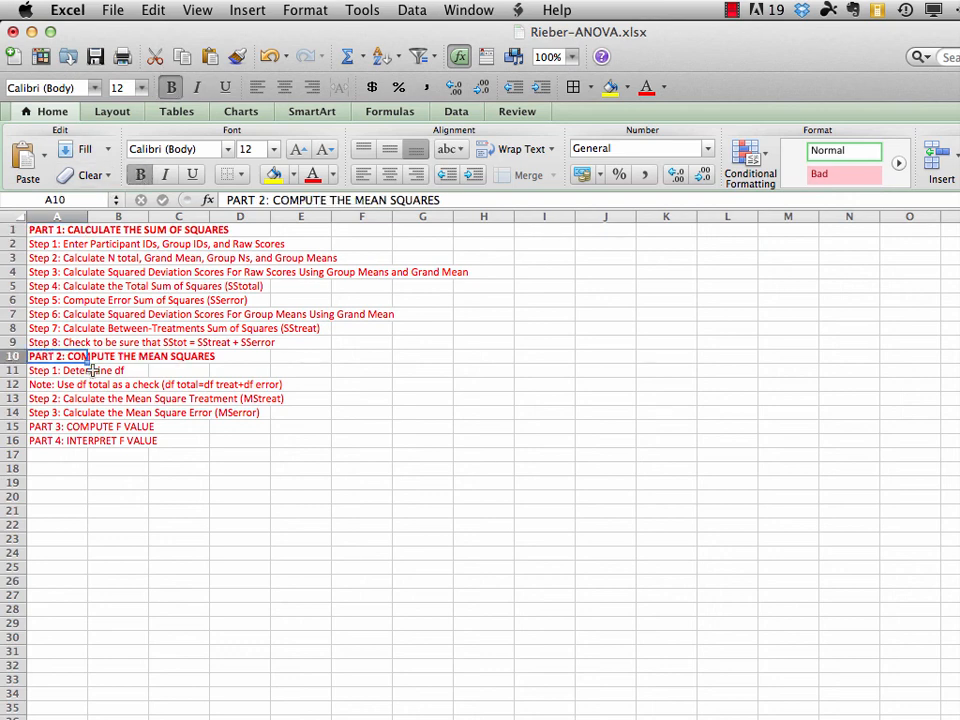
pyautogui.moveTo(42, 427); pyautogui.dragTo(44, 440)
pyautogui.click(141, 175)
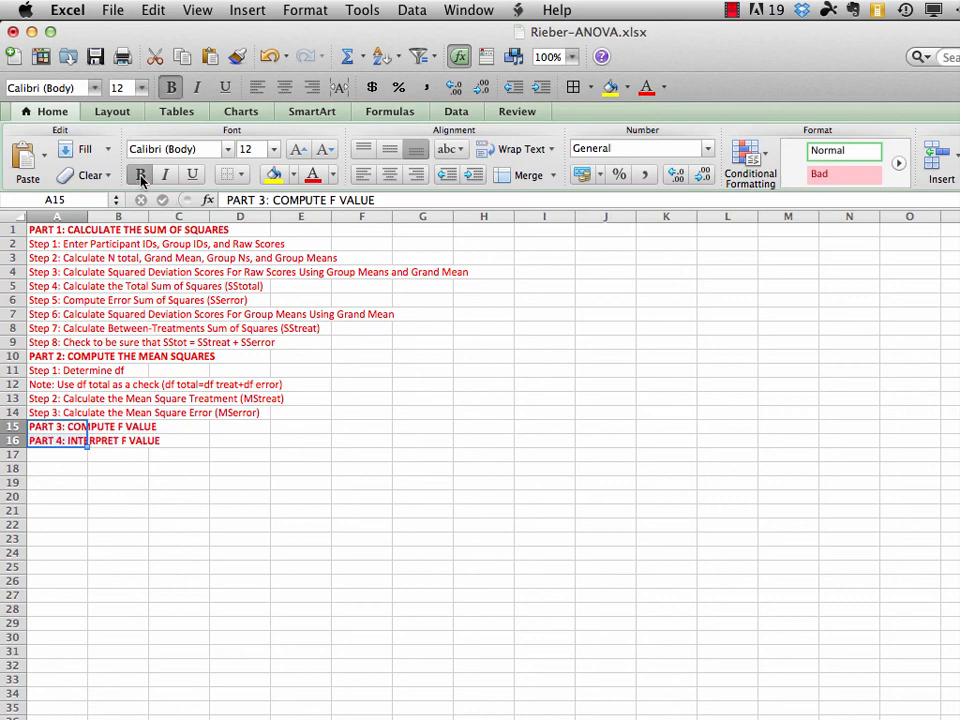
pyautogui.click(231, 469)
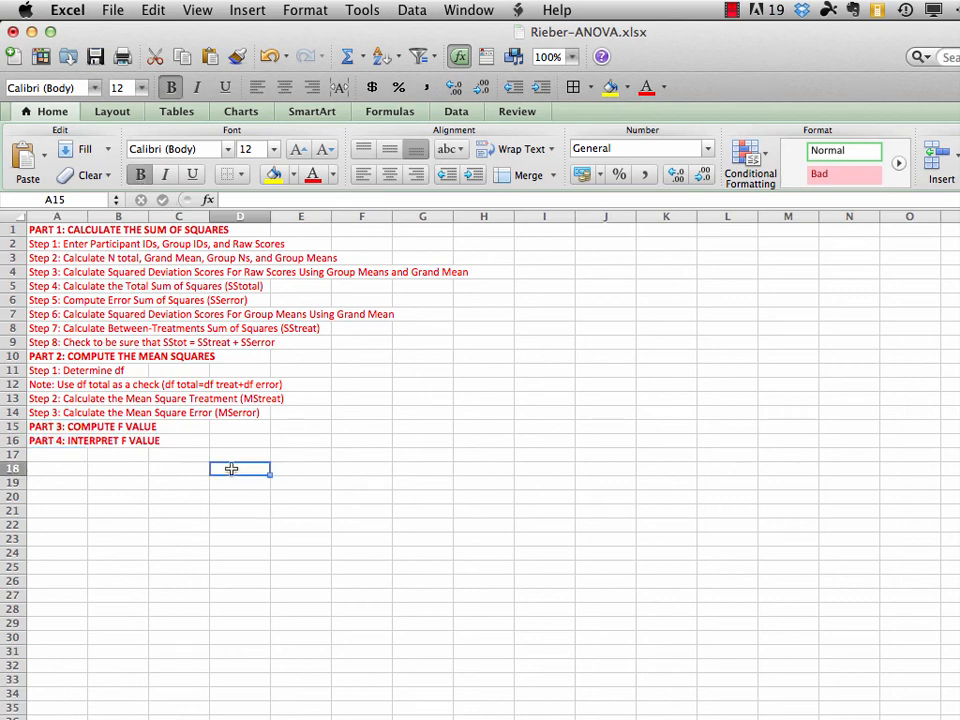
pyautogui.click(114, 10)
pyautogui.click(125, 148)
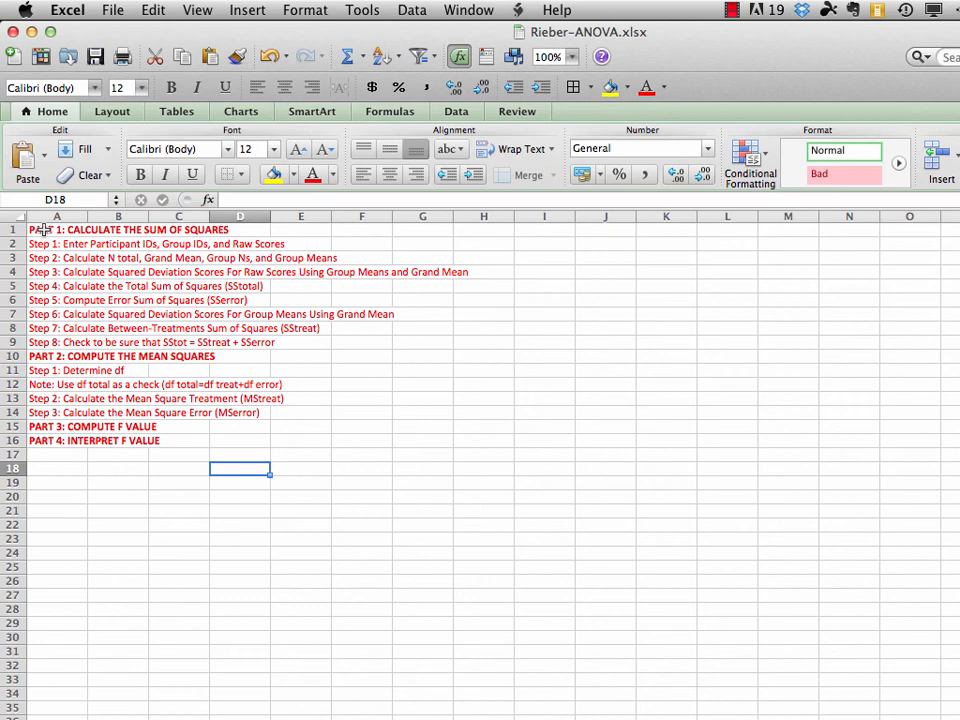
# Move the PART 1 heading and its Steps 1 to 3 from A1:A4 to the cells starting at A21
pyautogui.moveTo(43, 229); pyautogui.dragTo(44, 270)
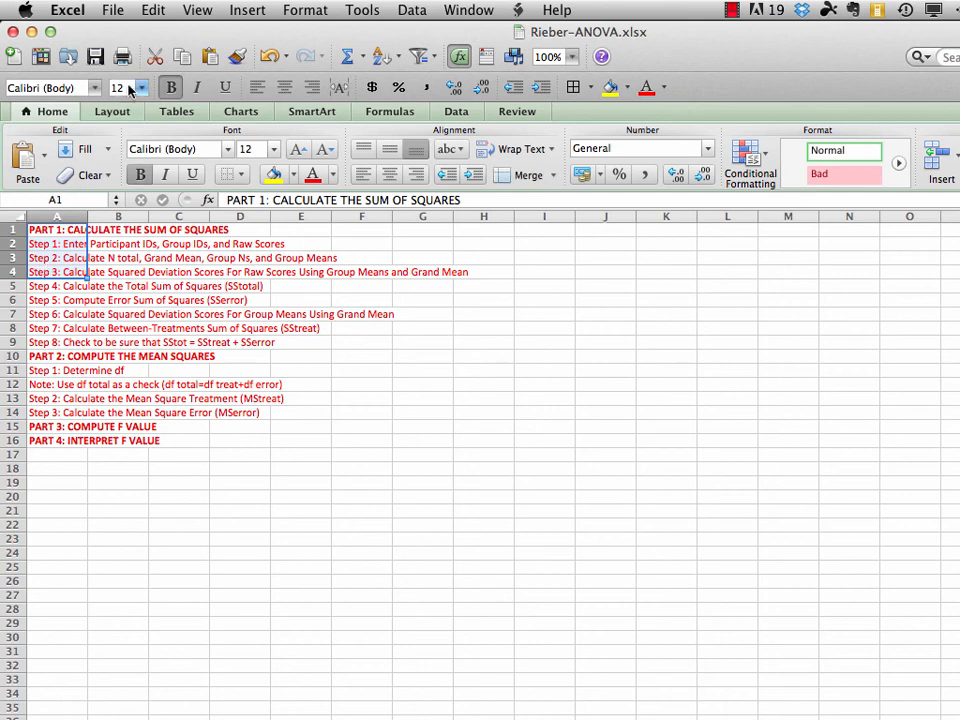
pyautogui.click(153, 10)
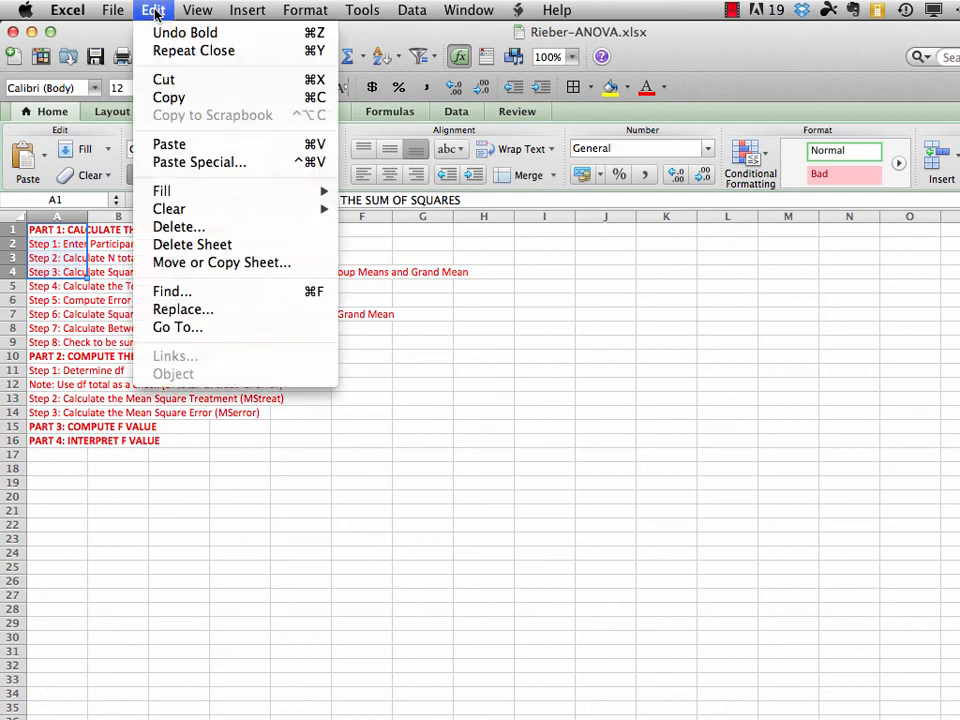
pyautogui.click(163, 79)
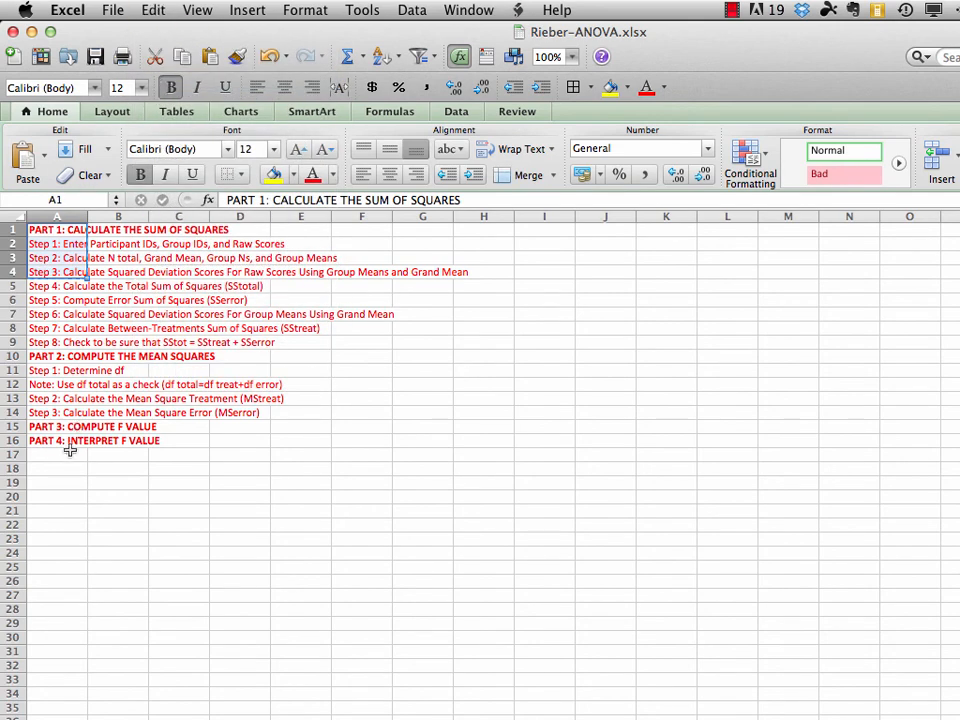
pyautogui.click(66, 512)
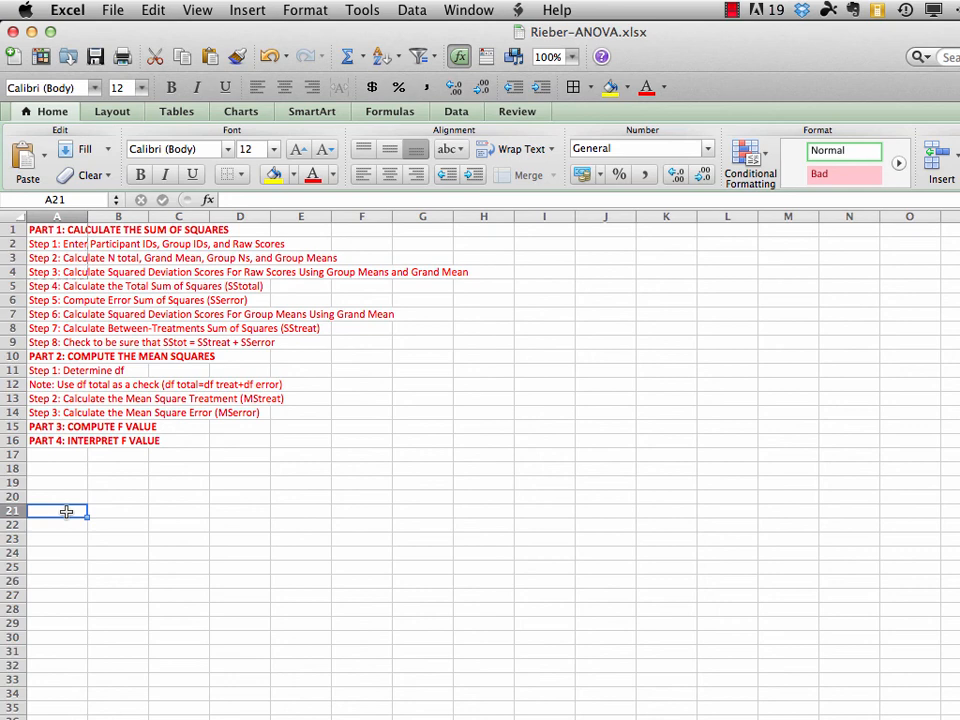
pyautogui.click(140, 10)
pyautogui.click(168, 144)
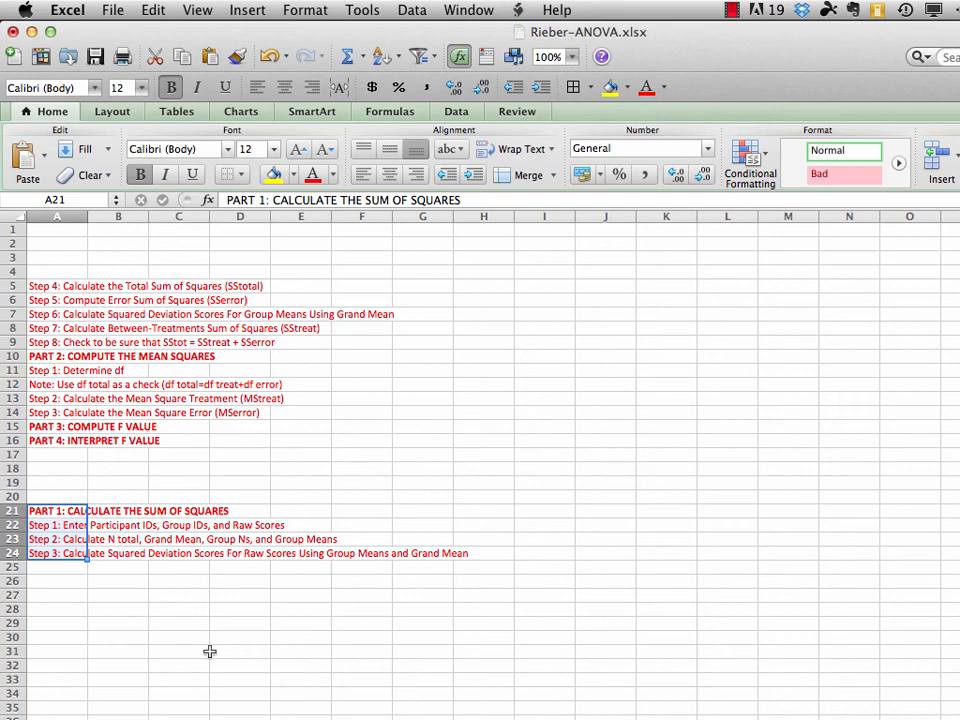
# Enter the column header "Participant" in cell A26 and set its font color to automatic black
pyautogui.click(58, 581)
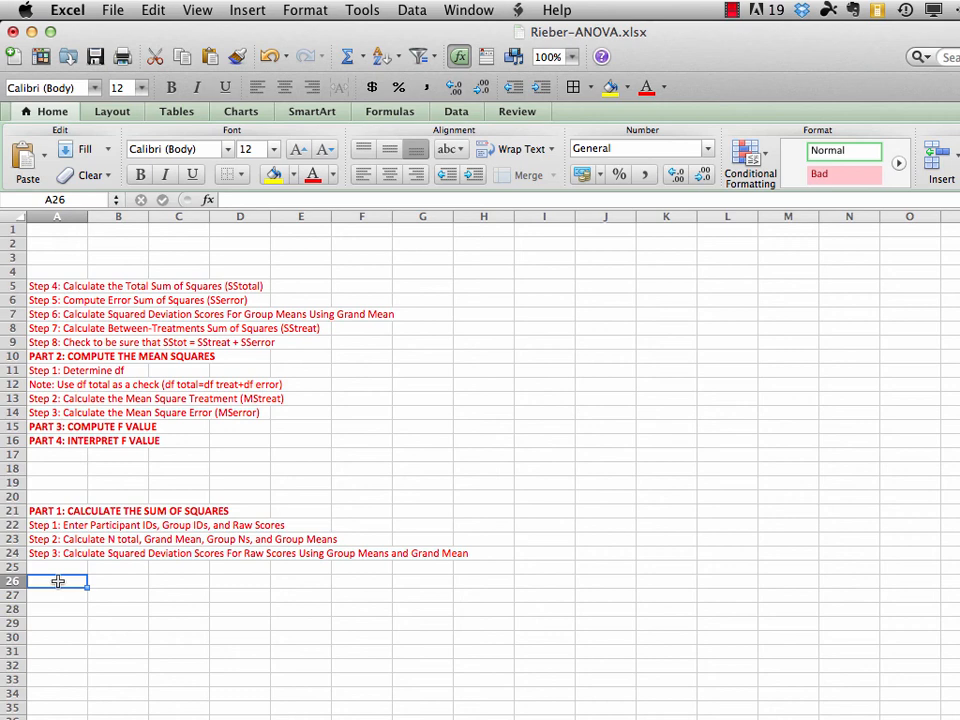
pyautogui.write('P')
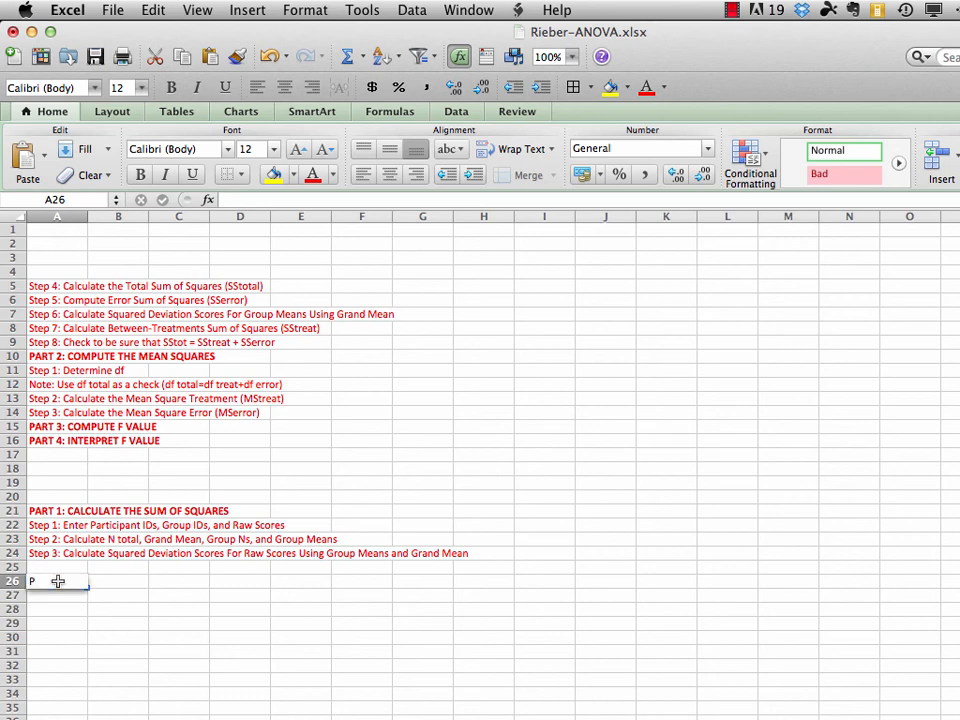
pyautogui.write('articipant')
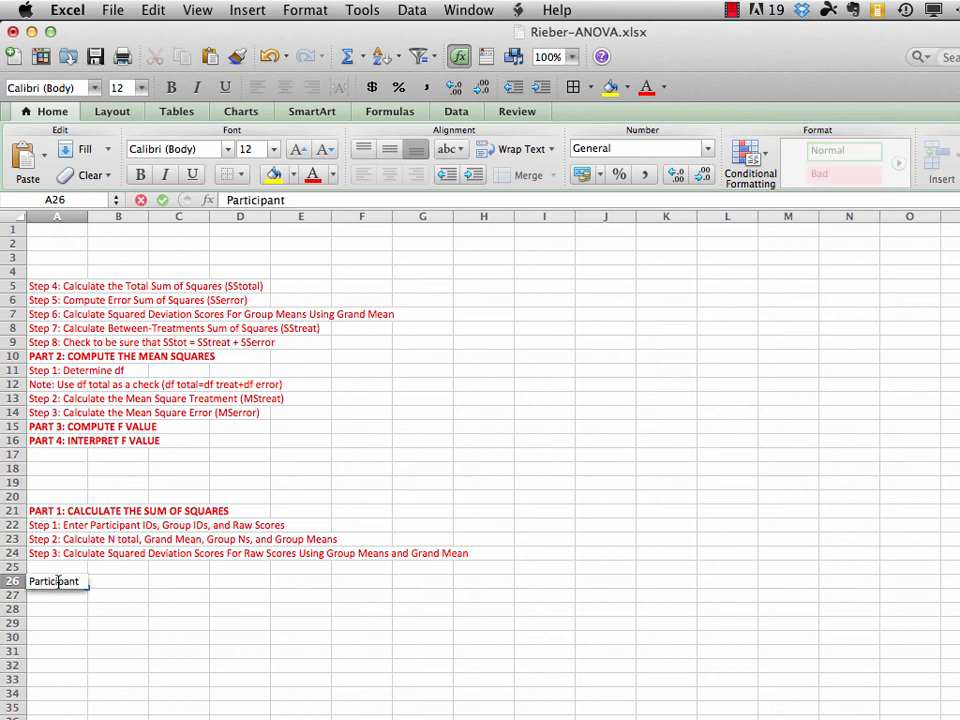
pyautogui.press('Return')
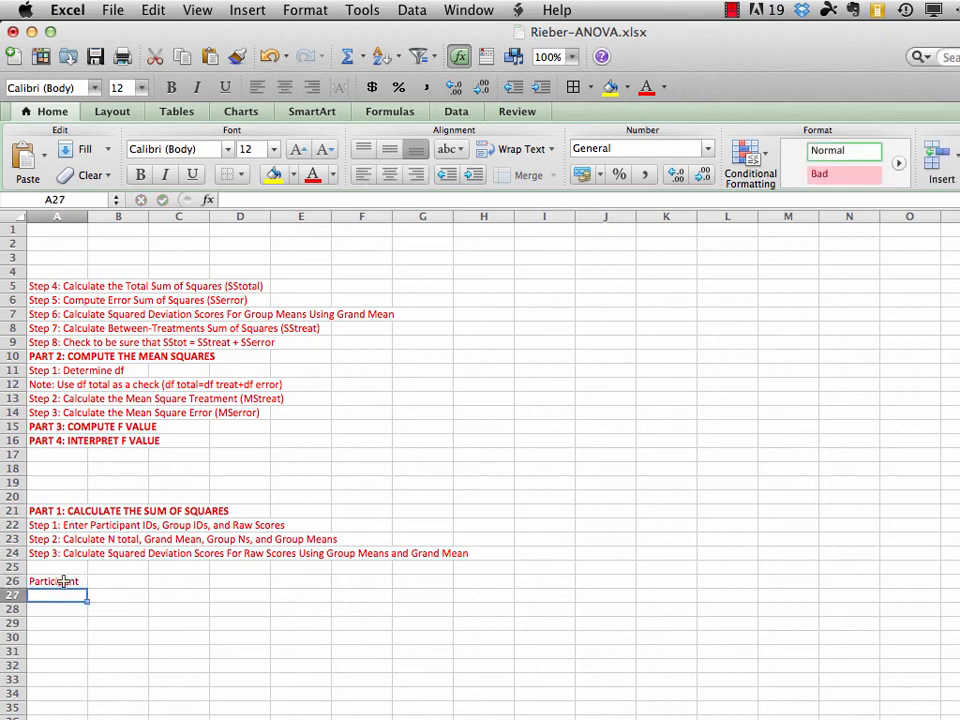
pyautogui.click(63, 581)
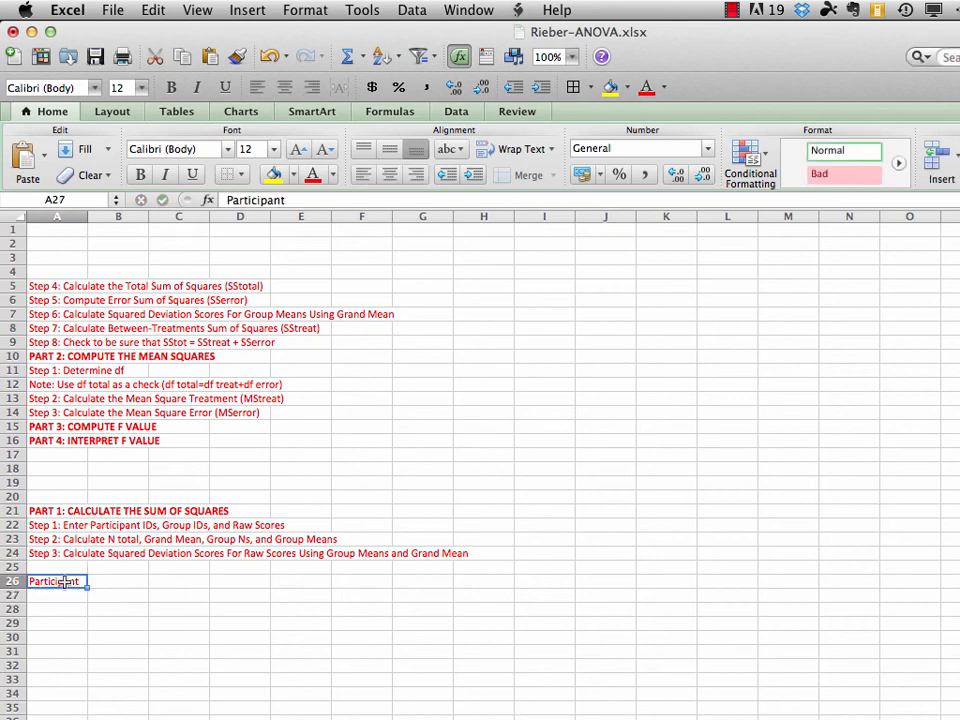
pyautogui.click(332, 177)
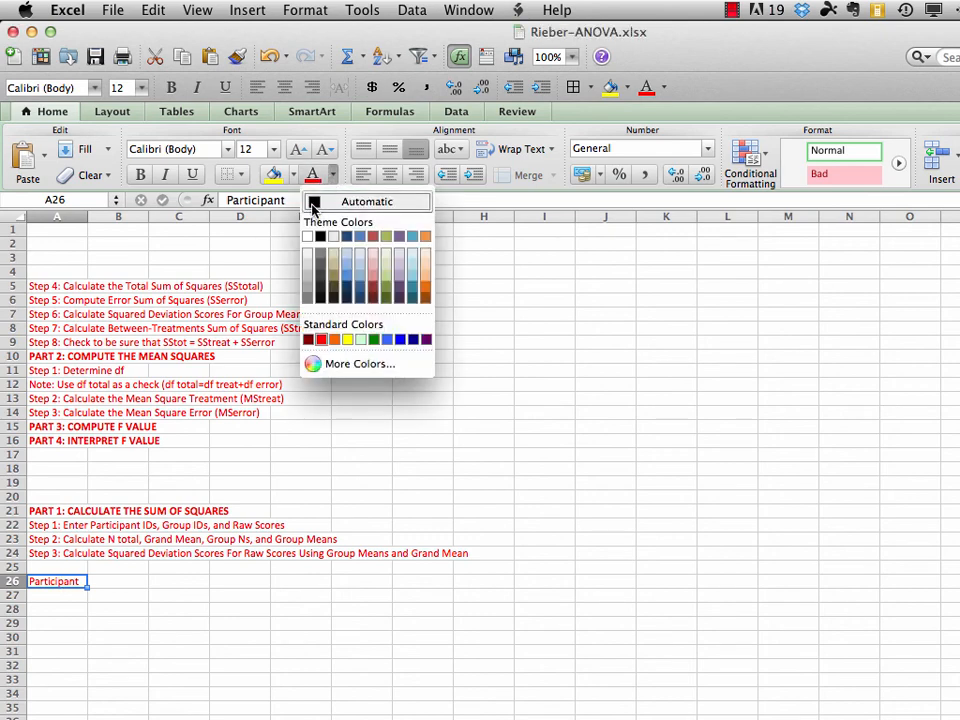
pyautogui.click(314, 205)
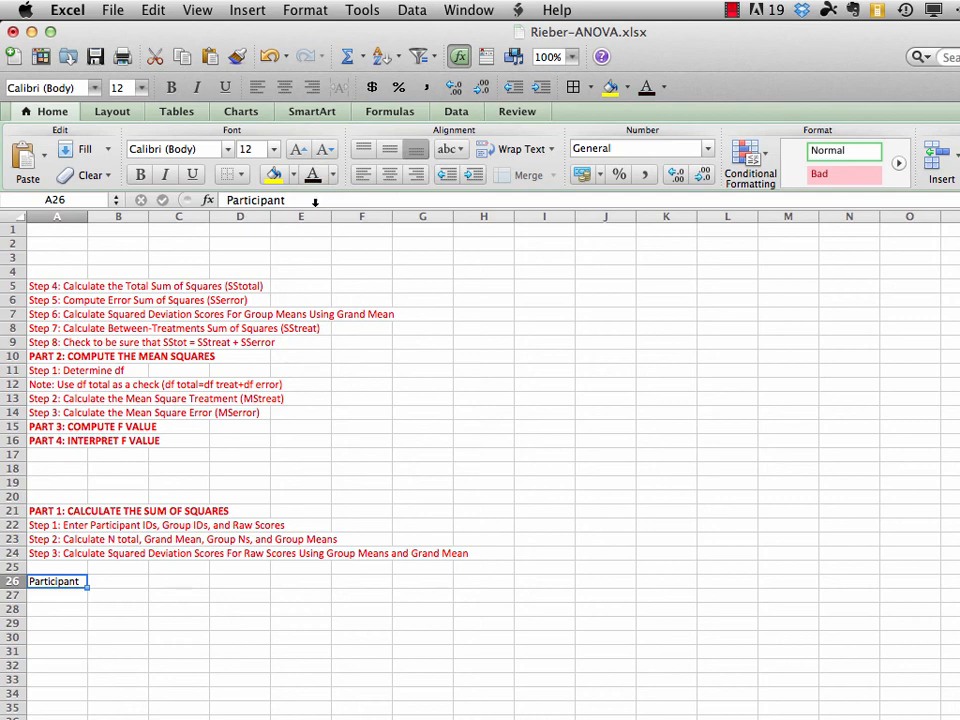
# Enter the column headers "Group" in cell B26 and "Posttest" in cell C26
pyautogui.click(119, 580)
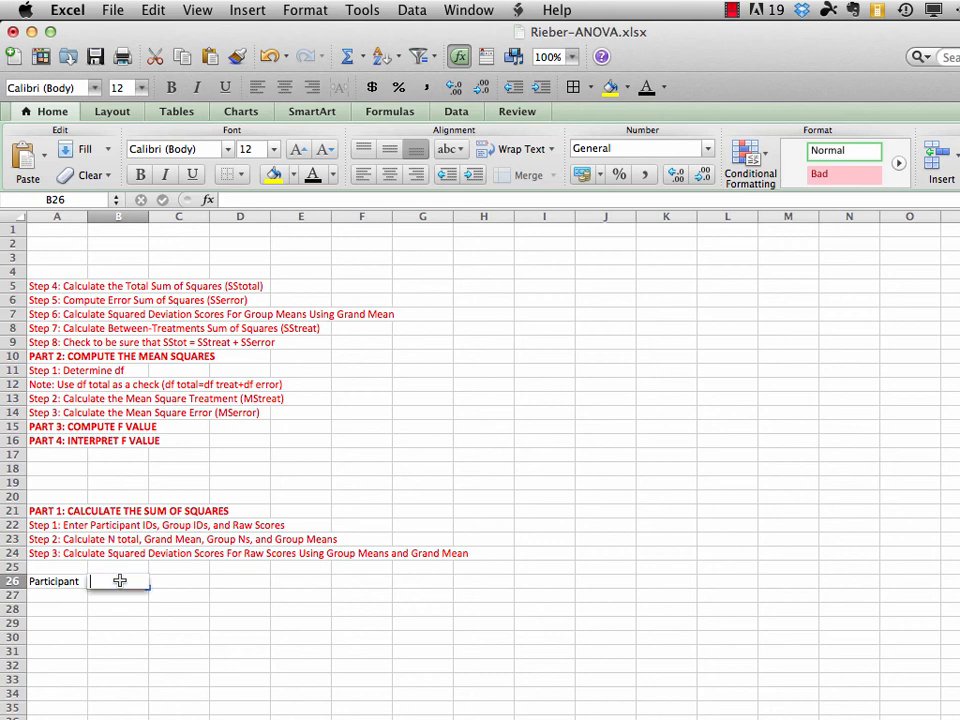
pyautogui.write('Group')
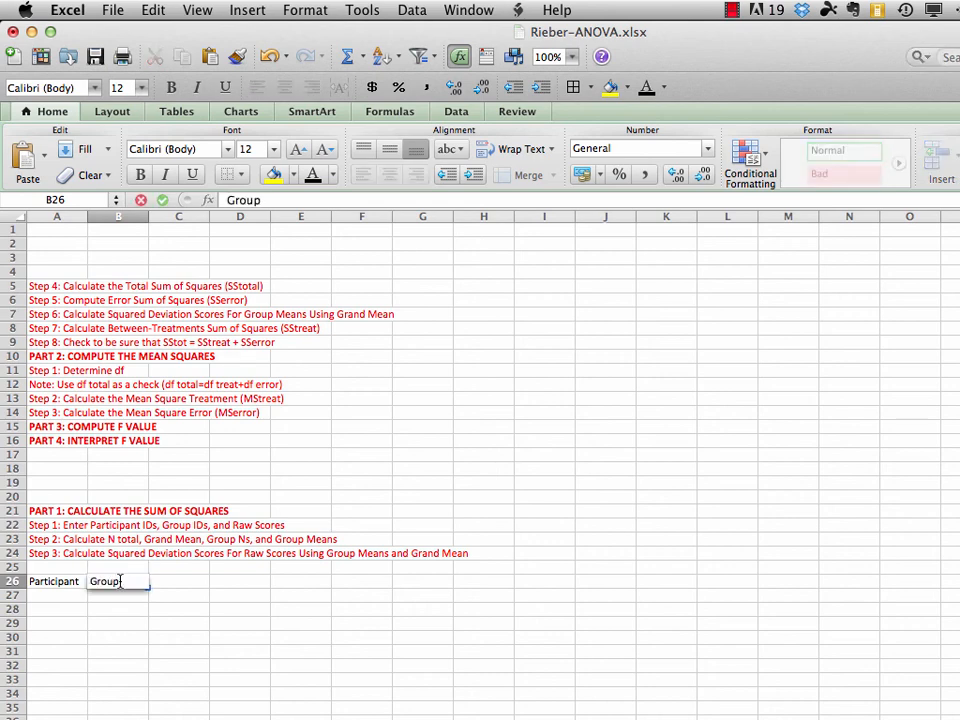
pyautogui.press('Tab')
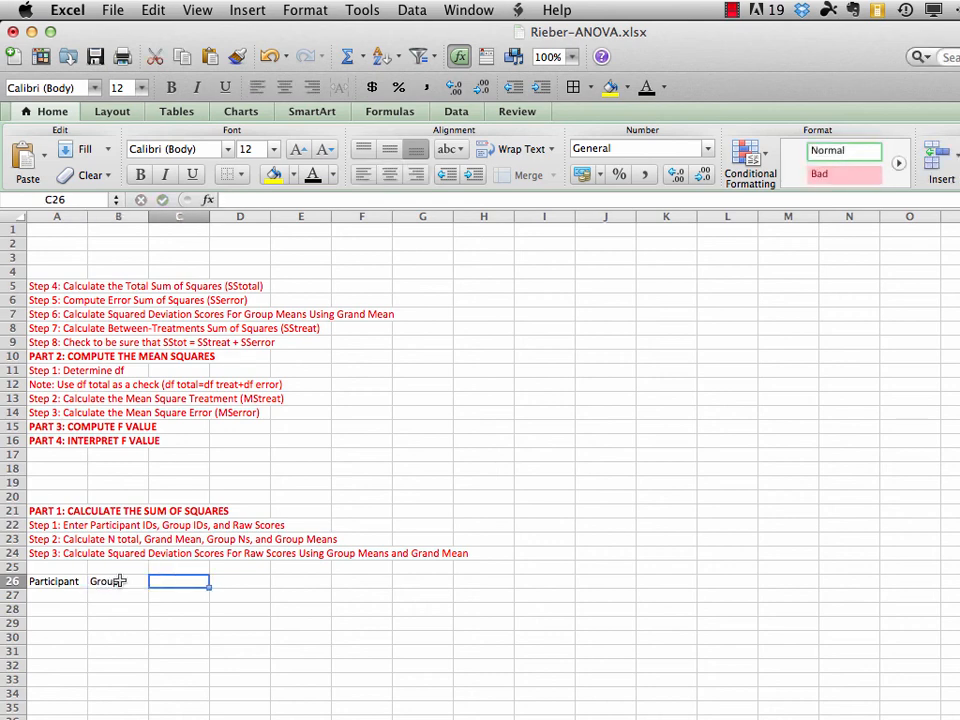
pyautogui.write('Posttest')
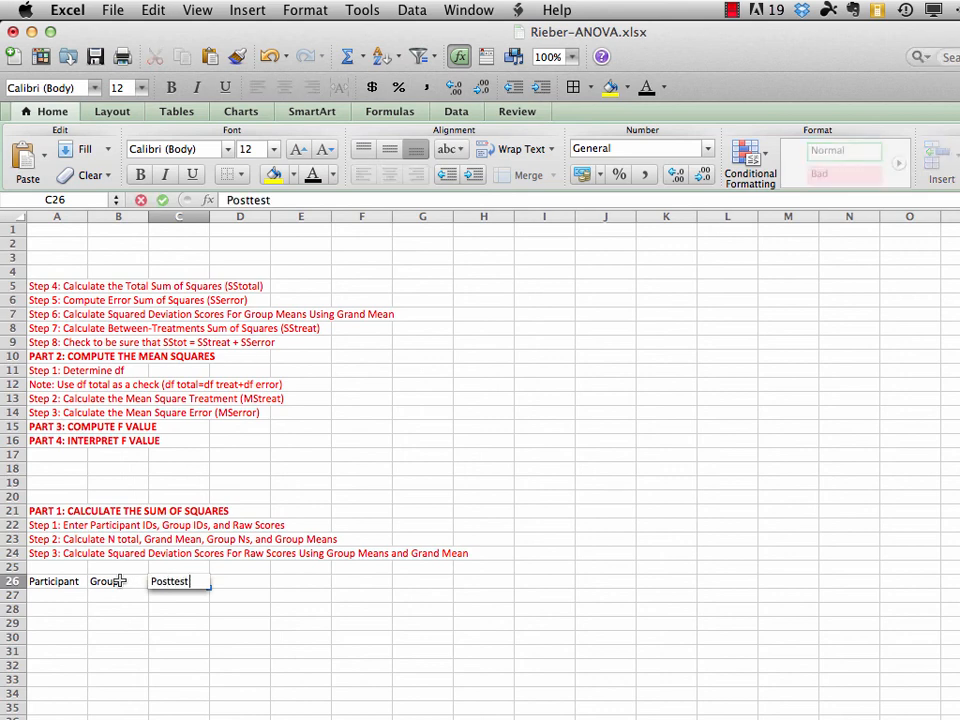
pyautogui.press('Return')
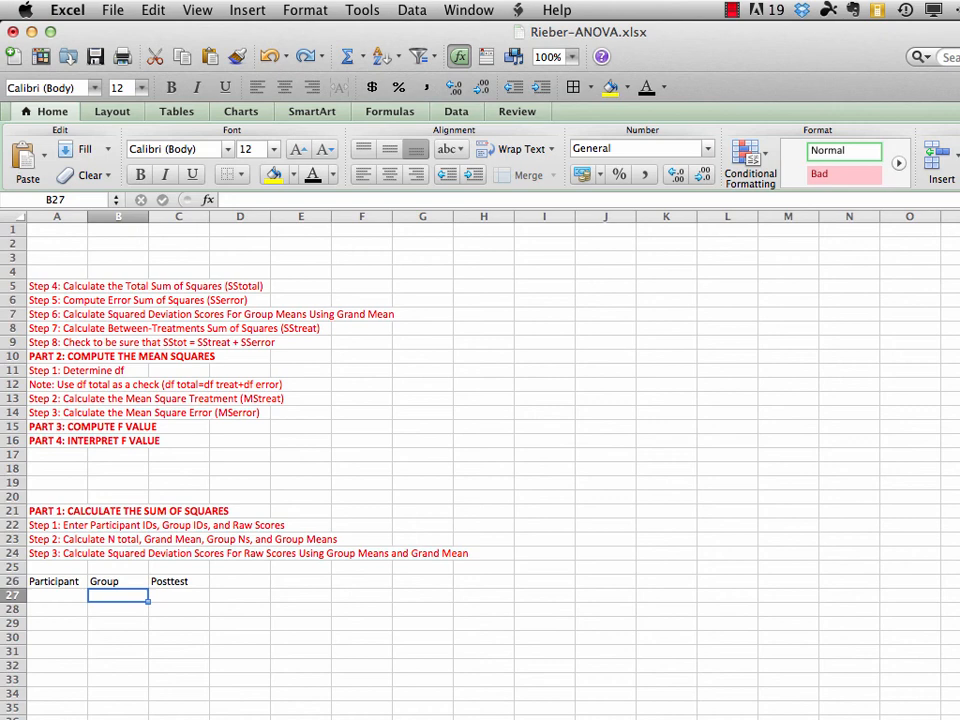
# Enter the participant IDs A through L in cells A27:A38 and set the font color of rows 27 to 47 to black
pyautogui.click(66, 596)
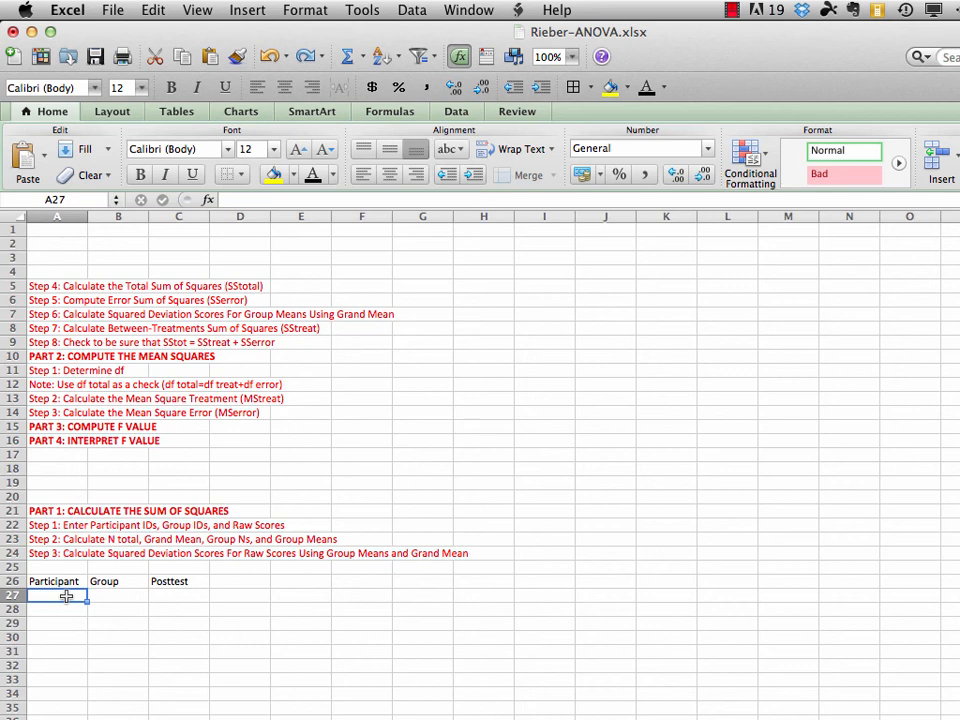
pyautogui.write('A')
pyautogui.press('Return')
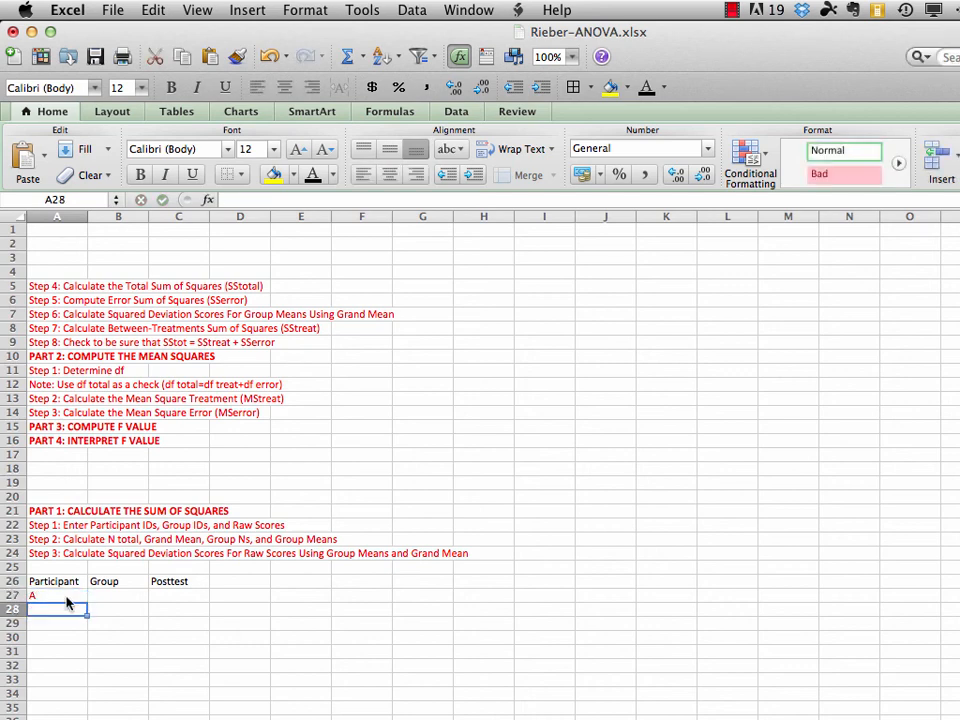
pyautogui.write('B')
pyautogui.press('Return')
pyautogui.write('C')
pyautogui.press('Return')
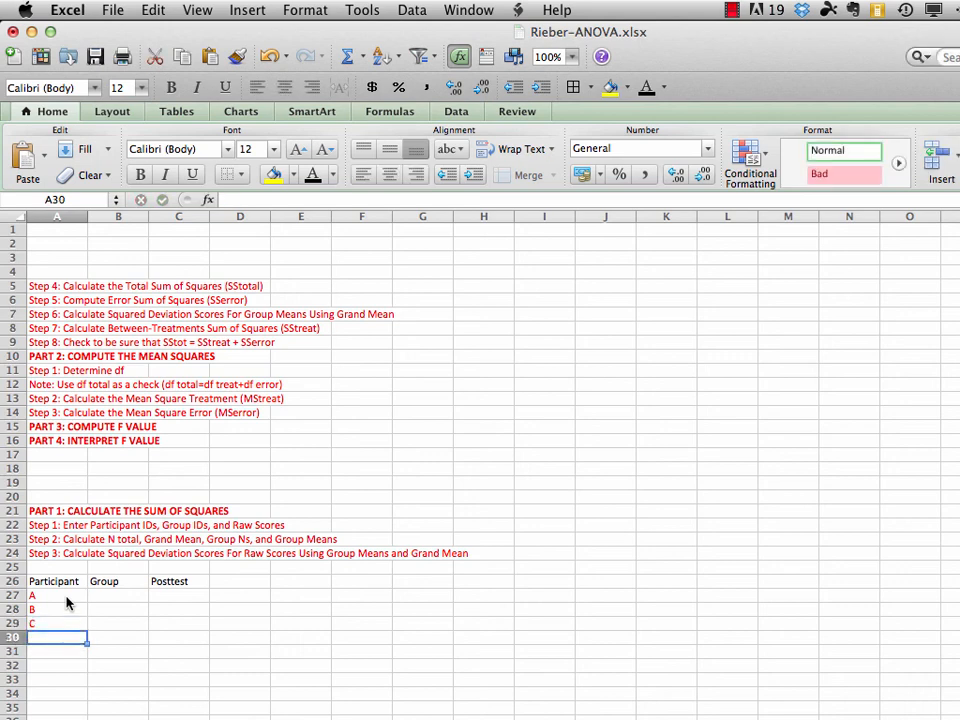
pyautogui.write('D')
pyautogui.press('Return')
pyautogui.write('E')
pyautogui.press('Return')
pyautogui.write('F')
pyautogui.press('Return')
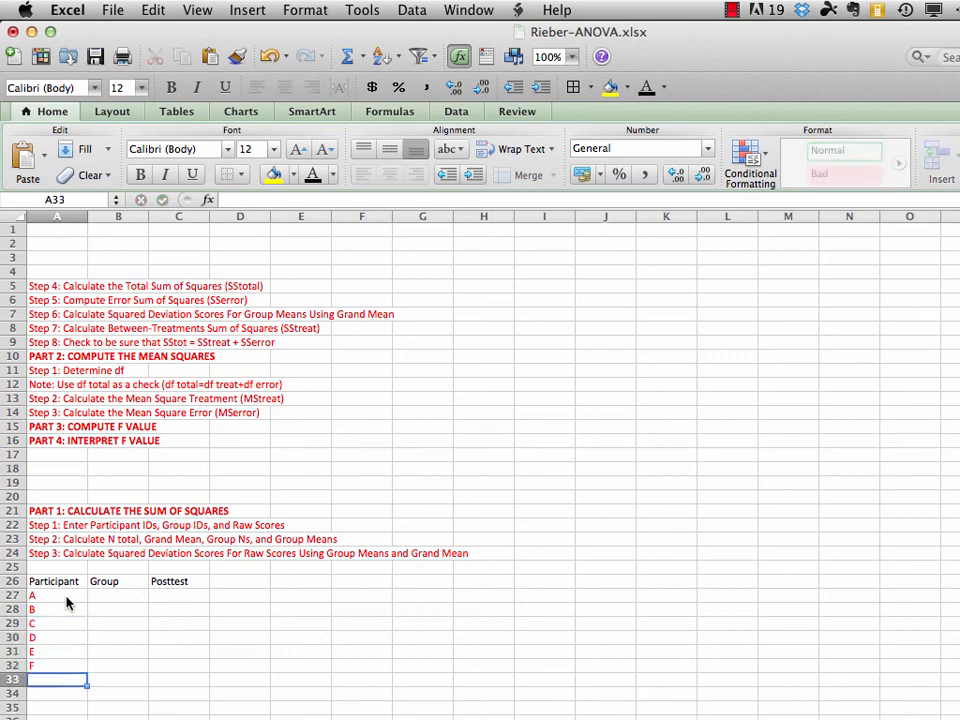
pyautogui.write('G')
pyautogui.press('Return')
pyautogui.write('H')
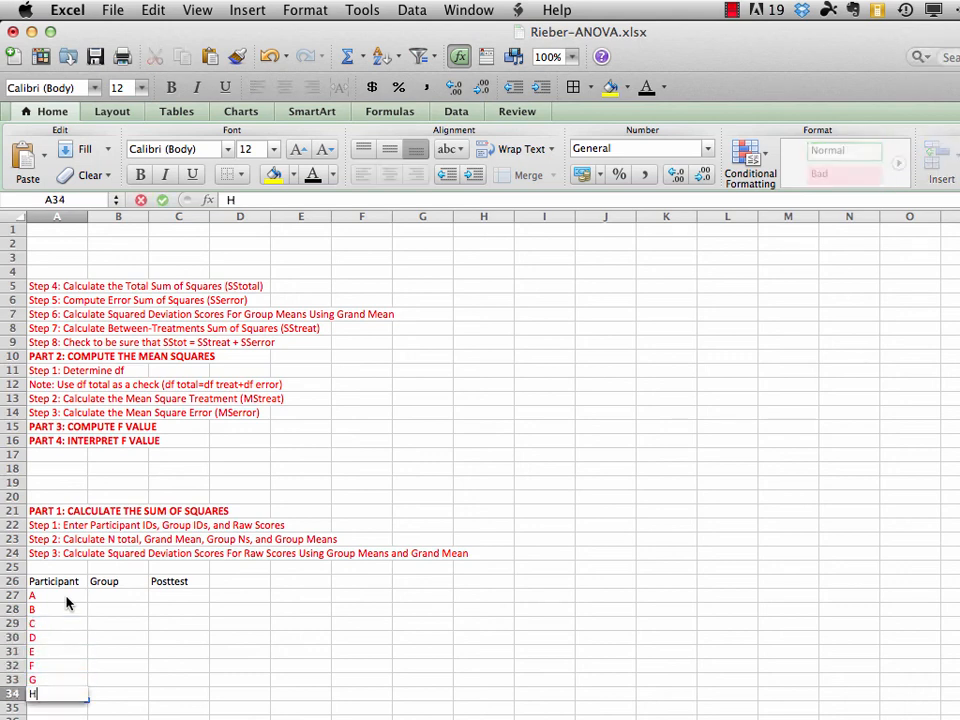
pyautogui.press('Return')
pyautogui.write('I')
pyautogui.press('Return')
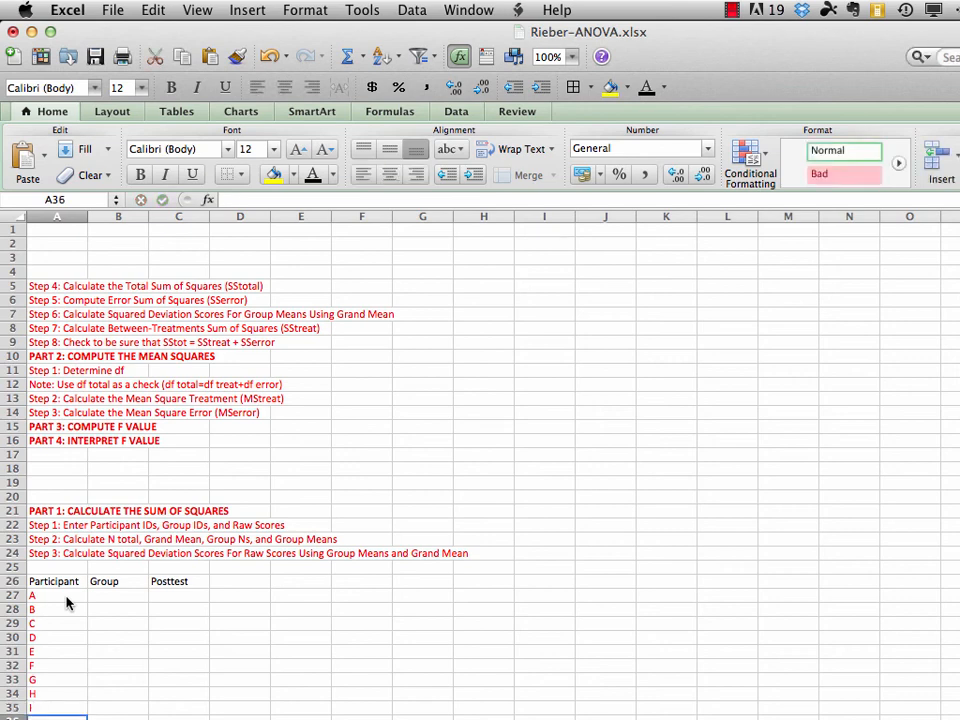
pyautogui.scroll(-6, 480, 460)
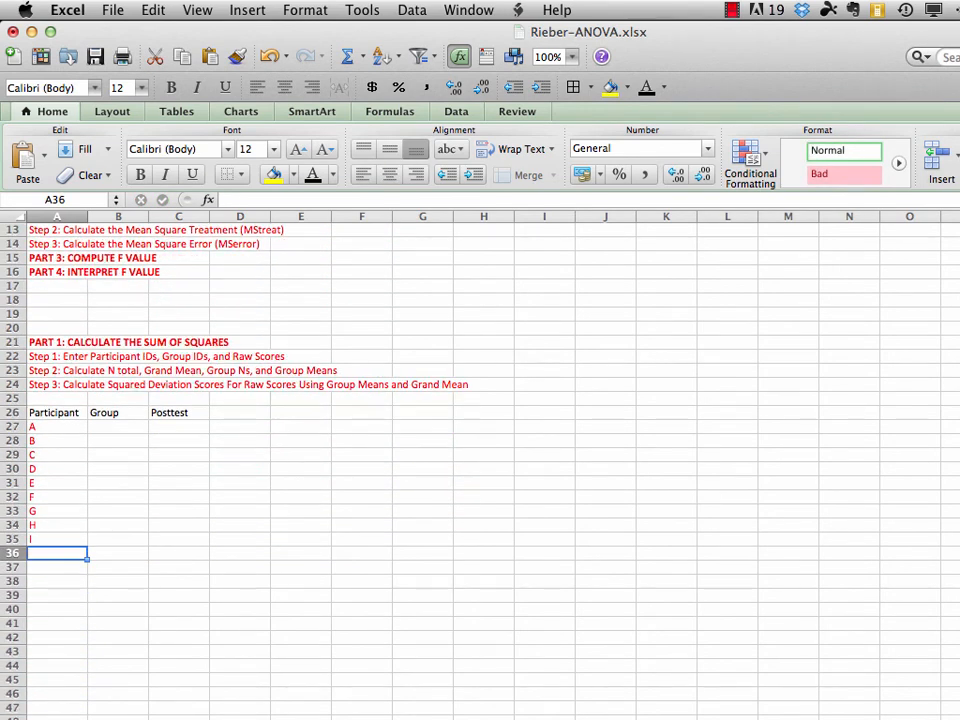
pyautogui.write('J')
pyautogui.press('Return')
pyautogui.write('K')
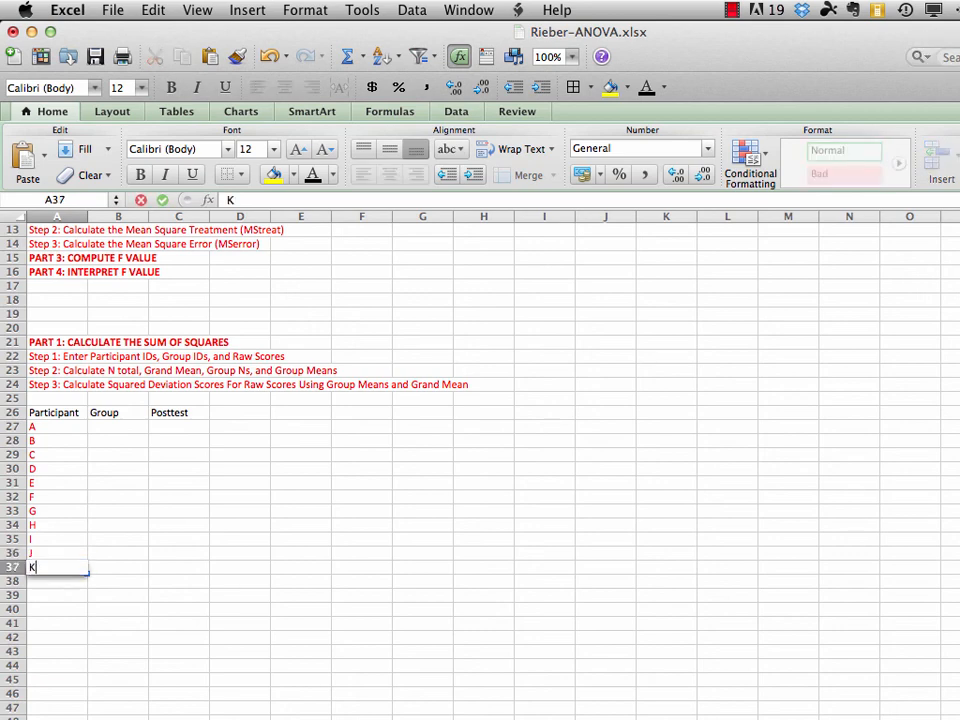
pyautogui.press('Return')
pyautogui.write('L')
pyautogui.press('Return')
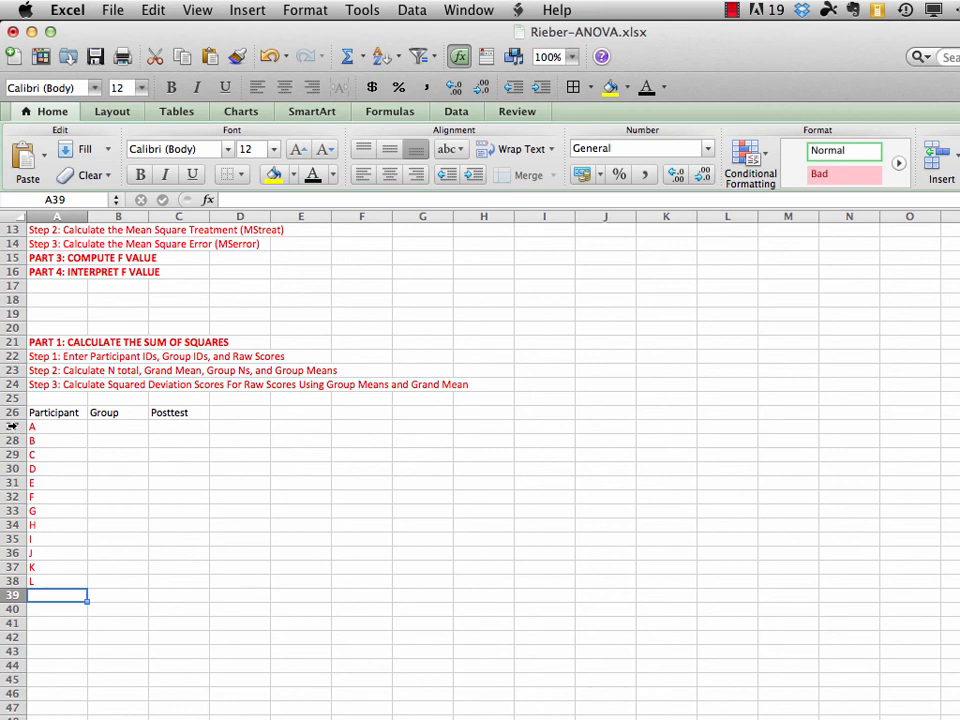
pyautogui.moveTo(12, 426); pyautogui.dragTo(7, 706)
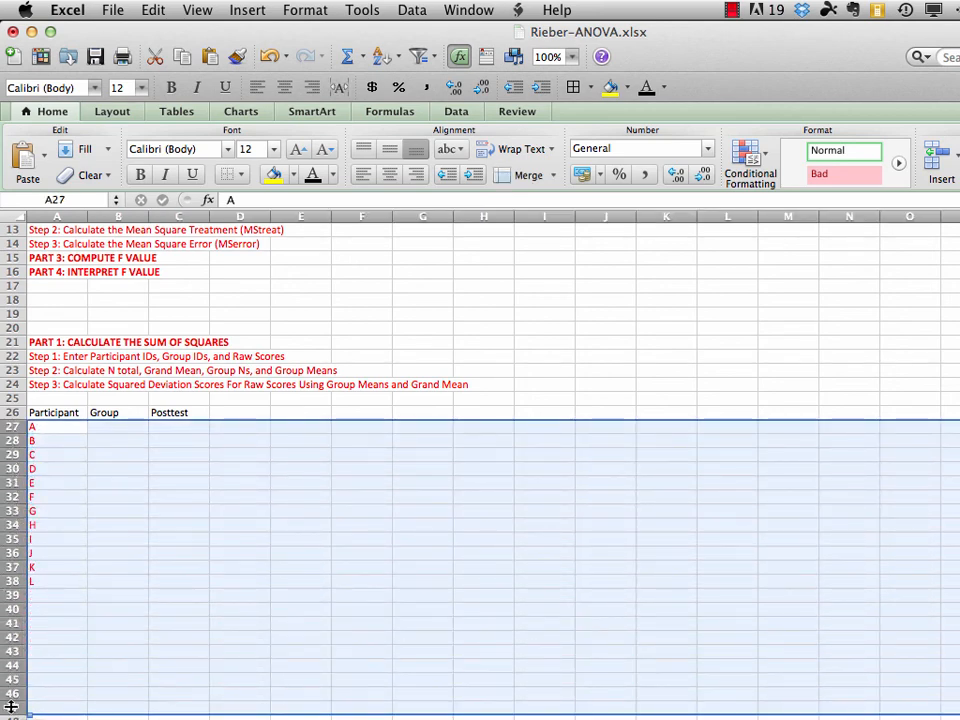
pyautogui.click(312, 176)
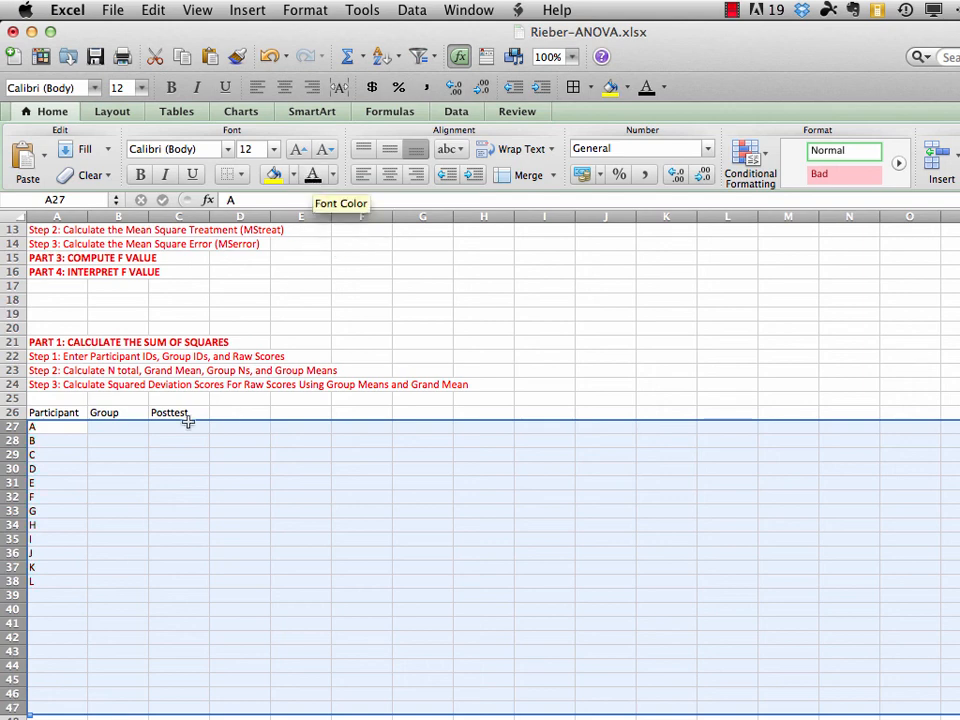
# Enter group ID 1 for participants A to D in cells B27:B30
pyautogui.click(121, 429)
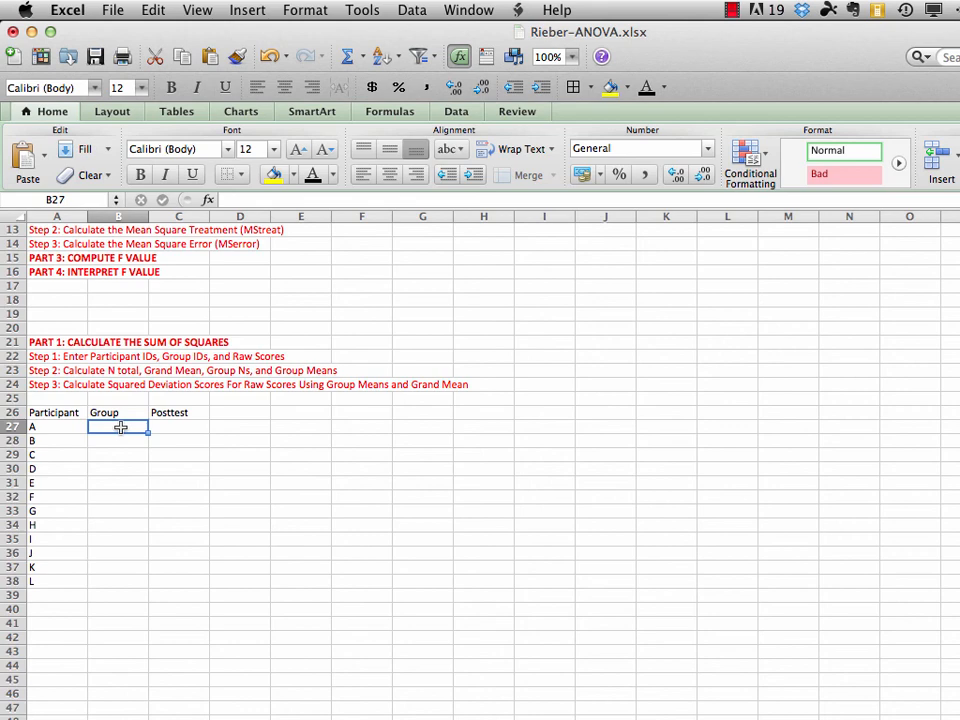
pyautogui.write('1')
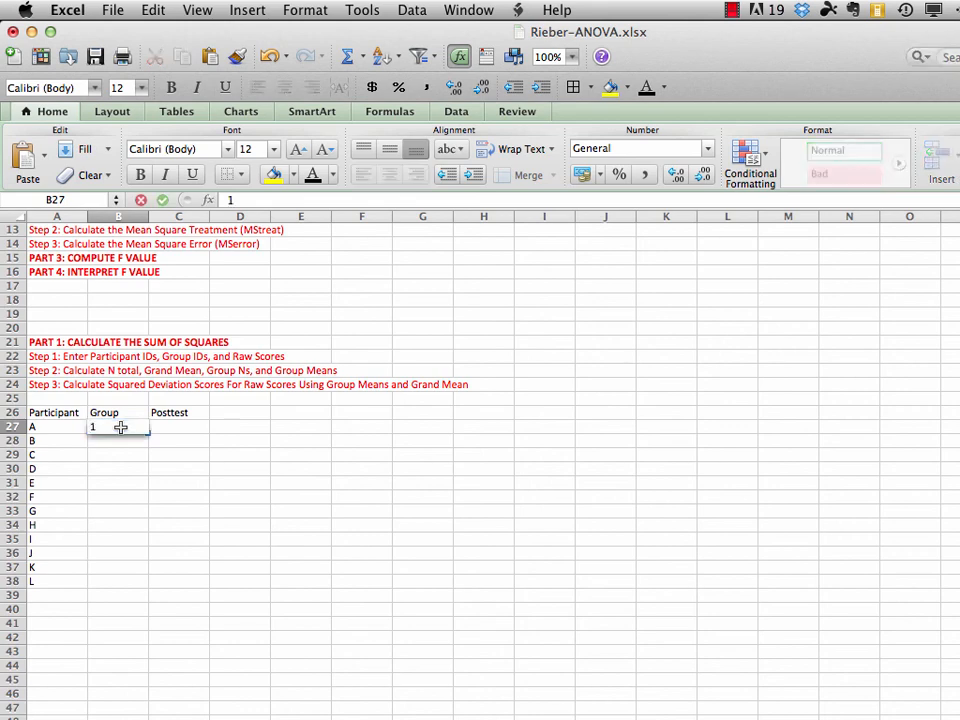
pyautogui.press('Return')
pyautogui.write('1')
pyautogui.press('Return')
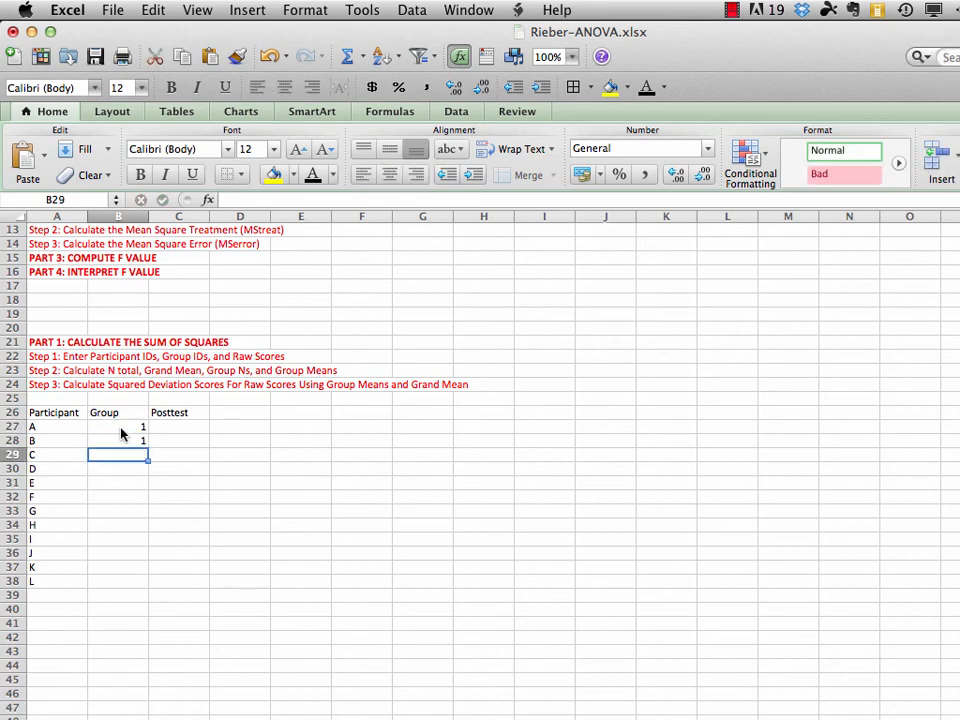
pyautogui.write('1')
pyautogui.press('Return')
pyautogui.write('1')
pyautogui.press('Return')
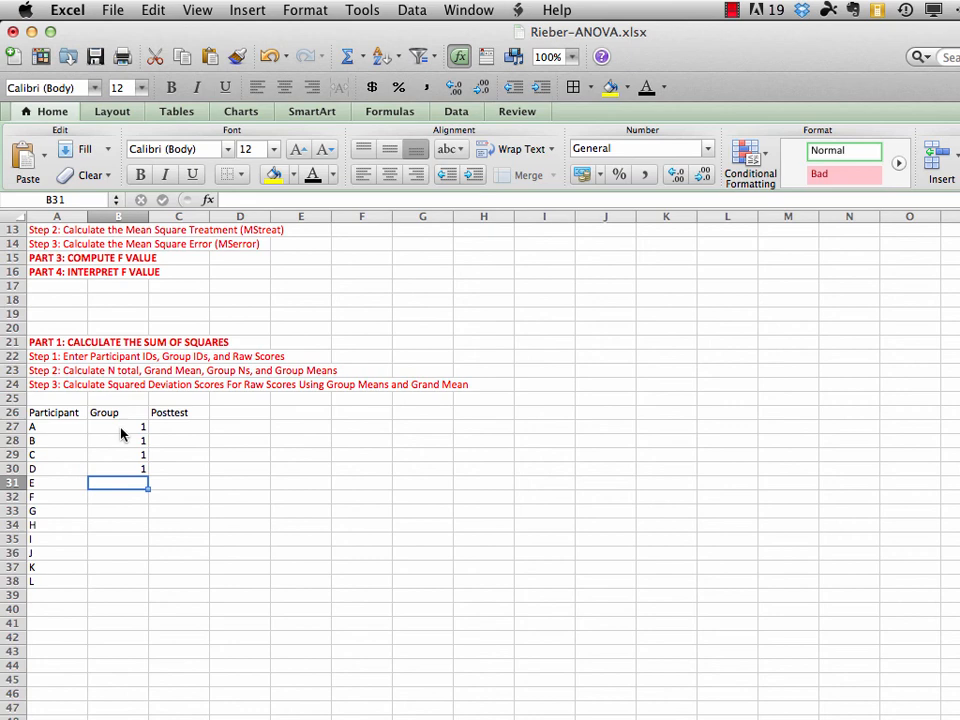
# Enter group ID 2 for participants E to H in cells B31:B34
pyautogui.write('2')
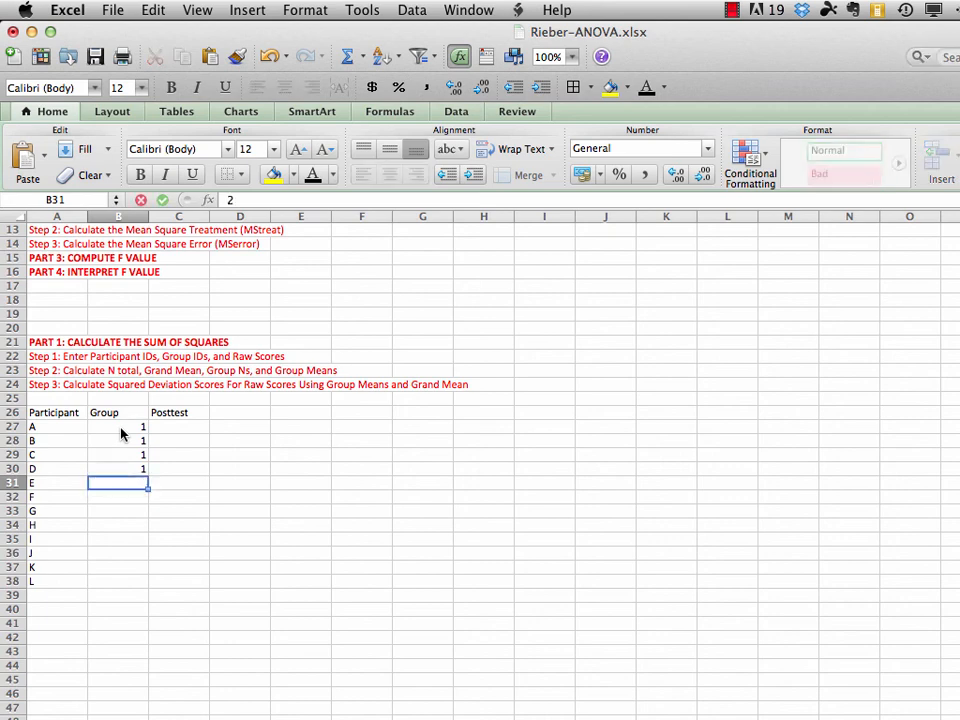
pyautogui.press('Return')
pyautogui.write('2')
pyautogui.press('Return')
pyautogui.write('2')
pyautogui.press('Return')
pyautogui.write('2')
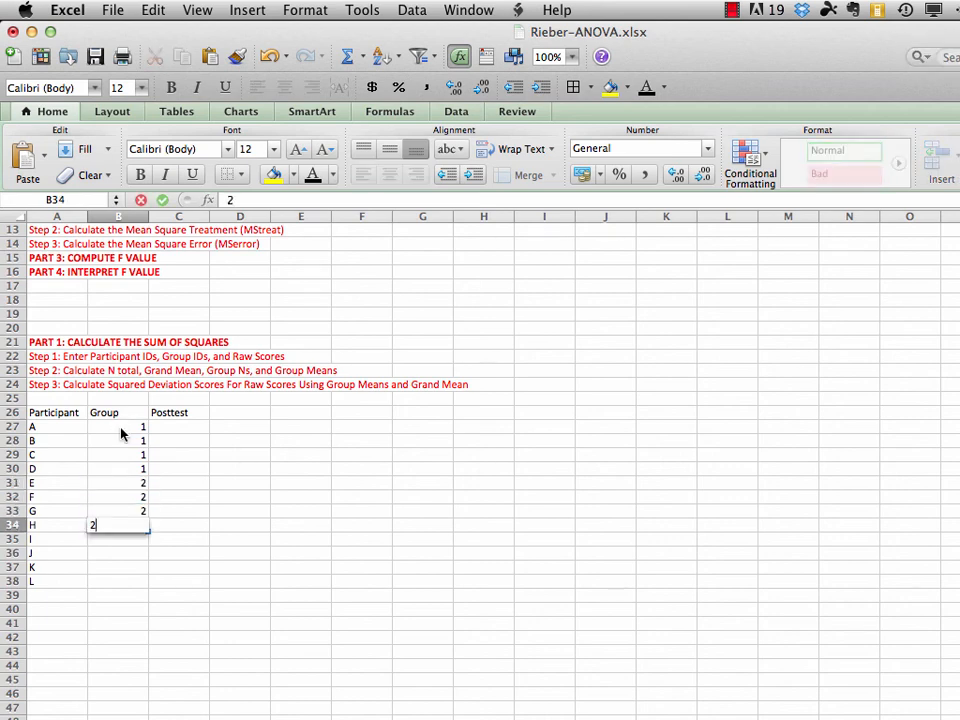
pyautogui.press('Return')
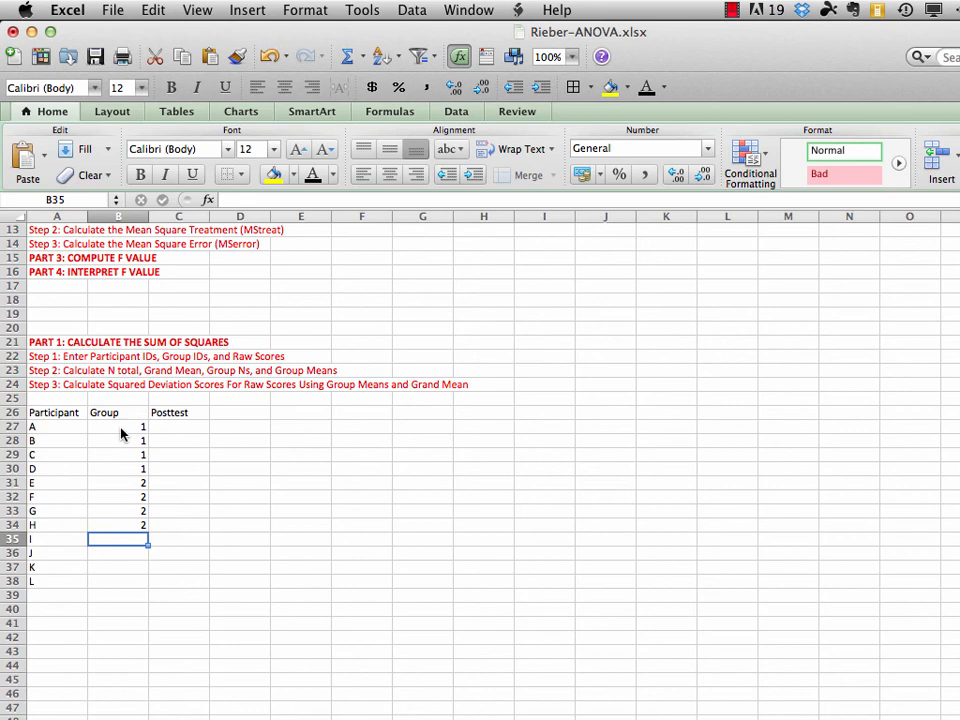
# Enter group ID 3 for participants I to L in cells B35:B38
pyautogui.write('3')
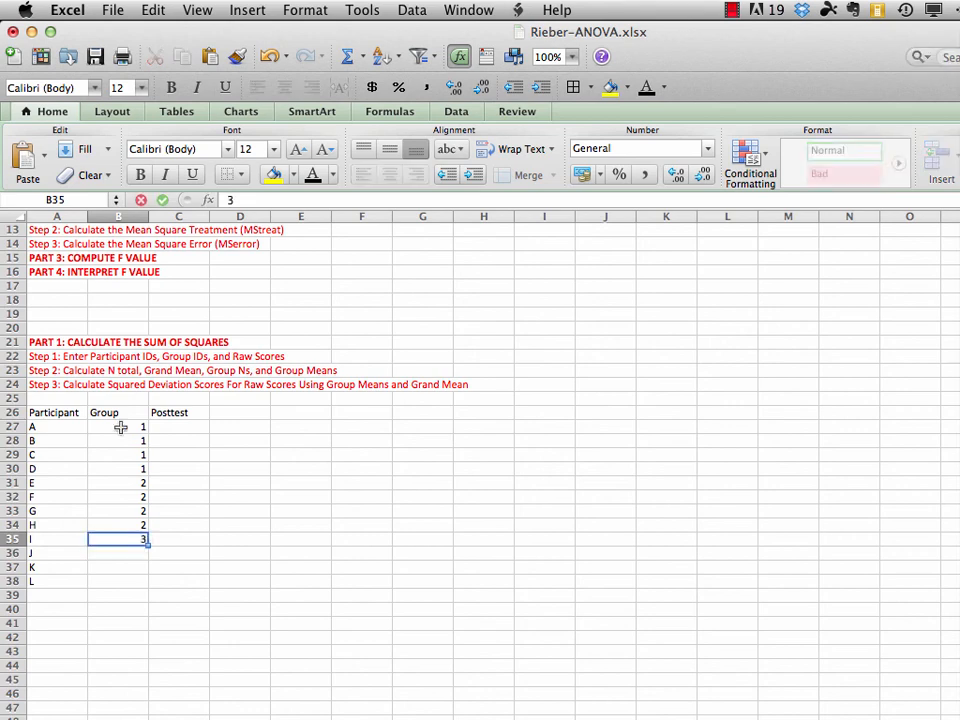
pyautogui.press('Return')
pyautogui.write('3')
pyautogui.press('Return')
pyautogui.write('3')
pyautogui.press('Return')
pyautogui.write('3')
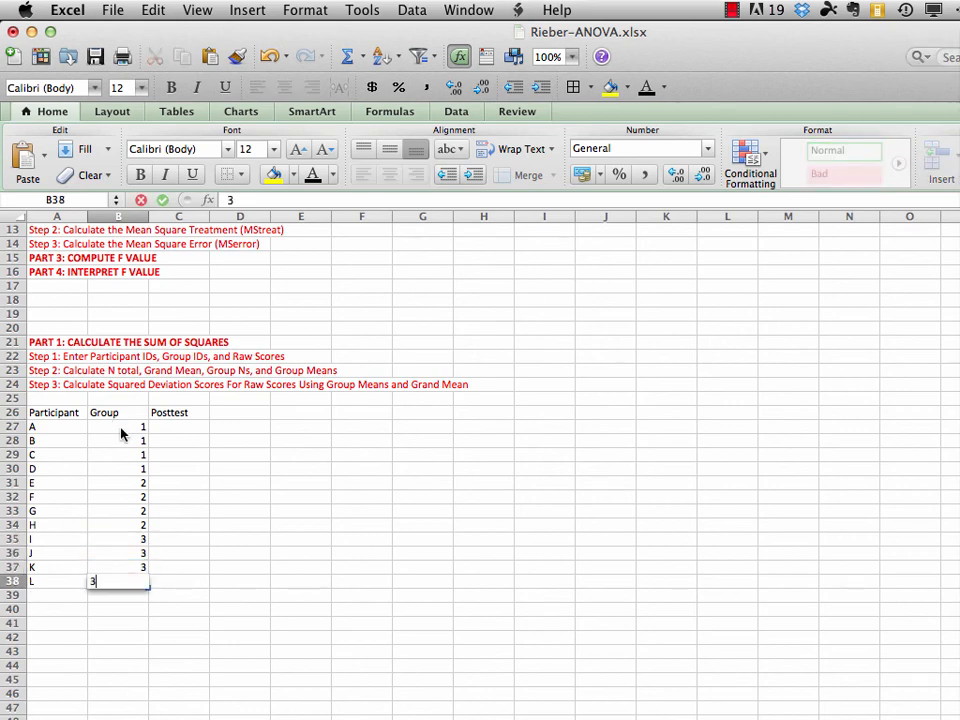
pyautogui.press('Return')
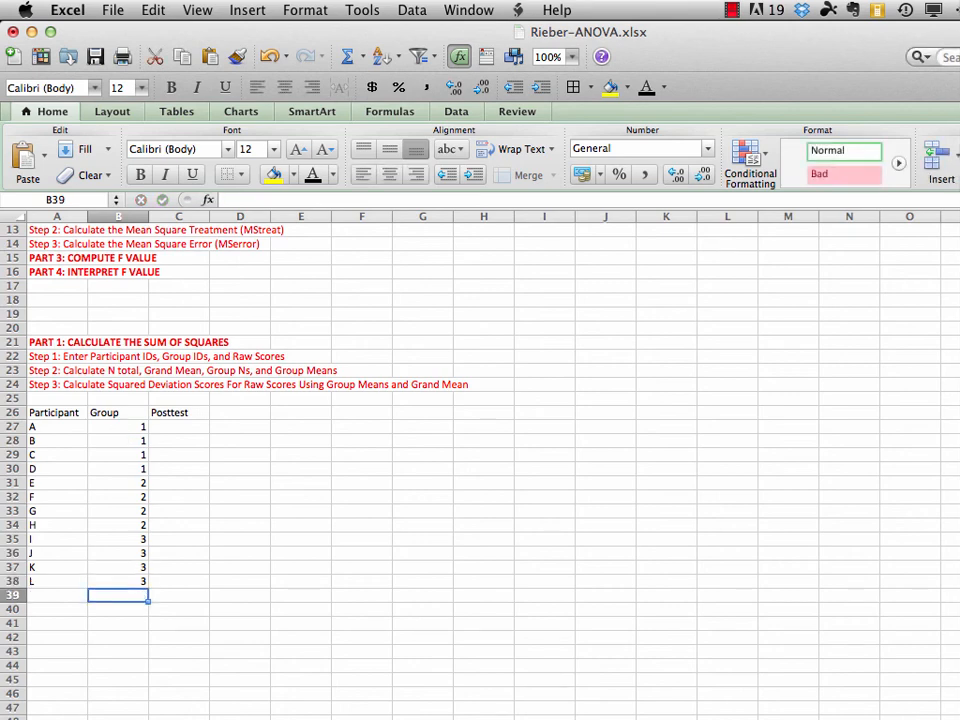
# Enter the heading "Groups" in cell G17 and the label "1-Animated graphics" in G18
pyautogui.click(423, 285)
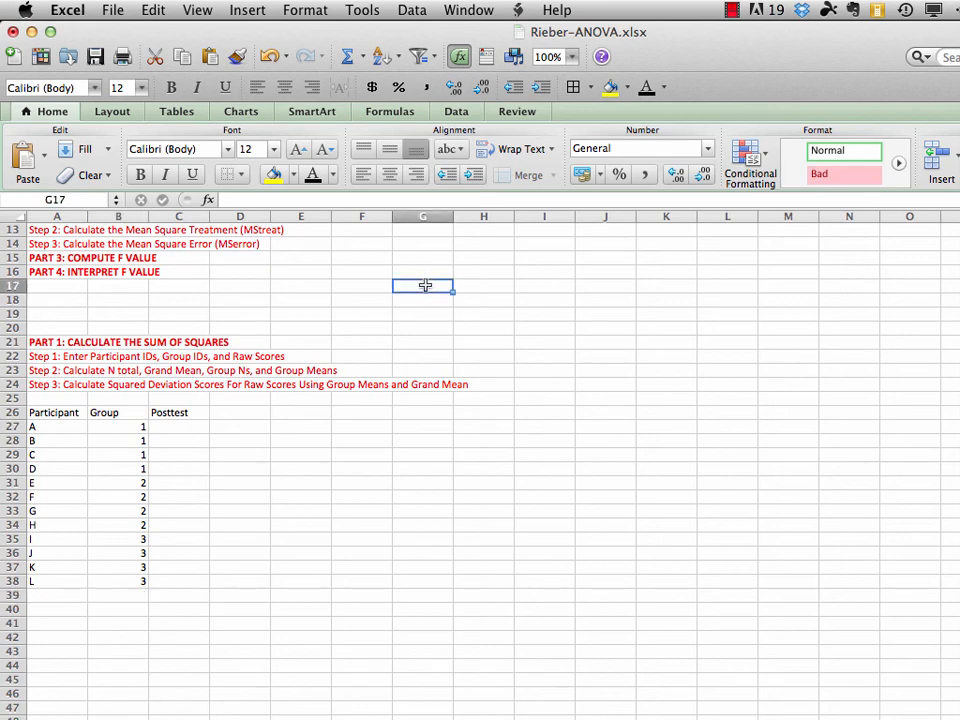
pyautogui.write('Group')
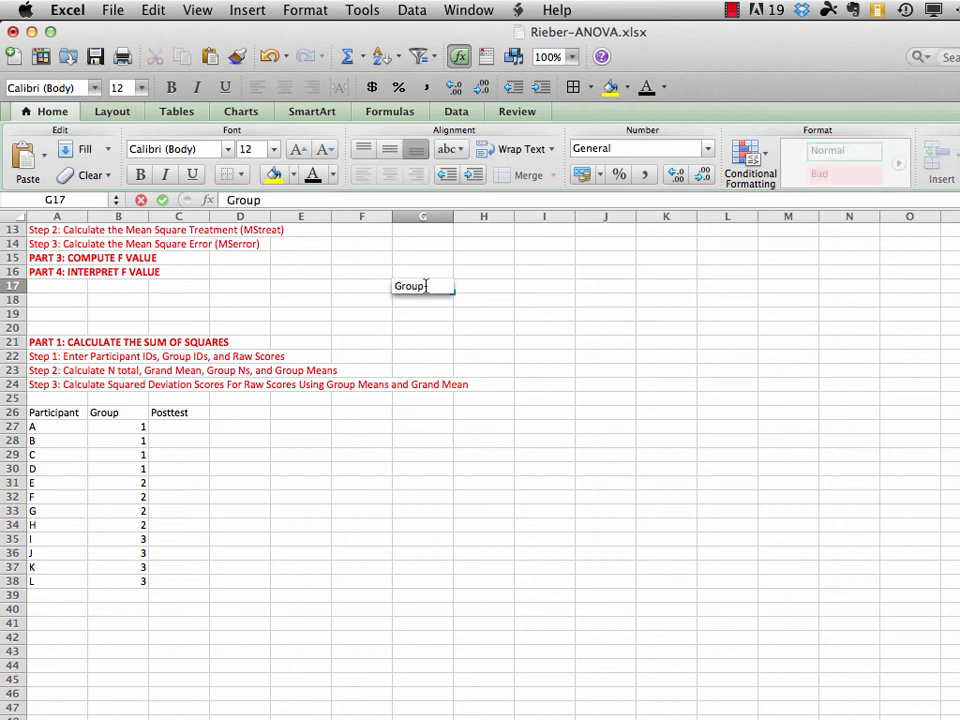
pyautogui.press('Return')
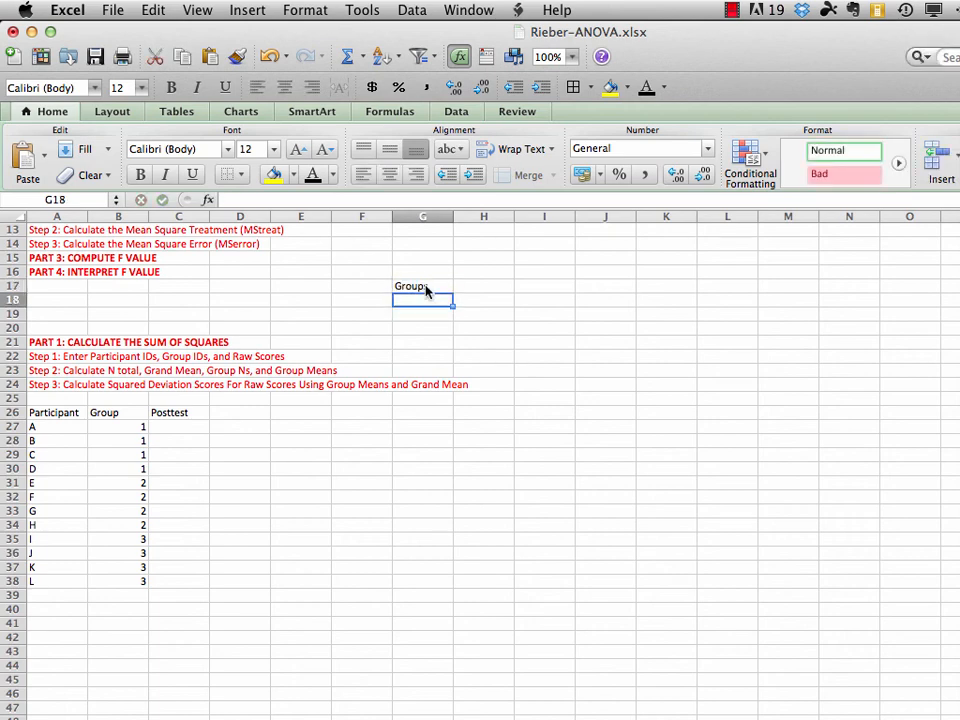
pyautogui.write('1-')
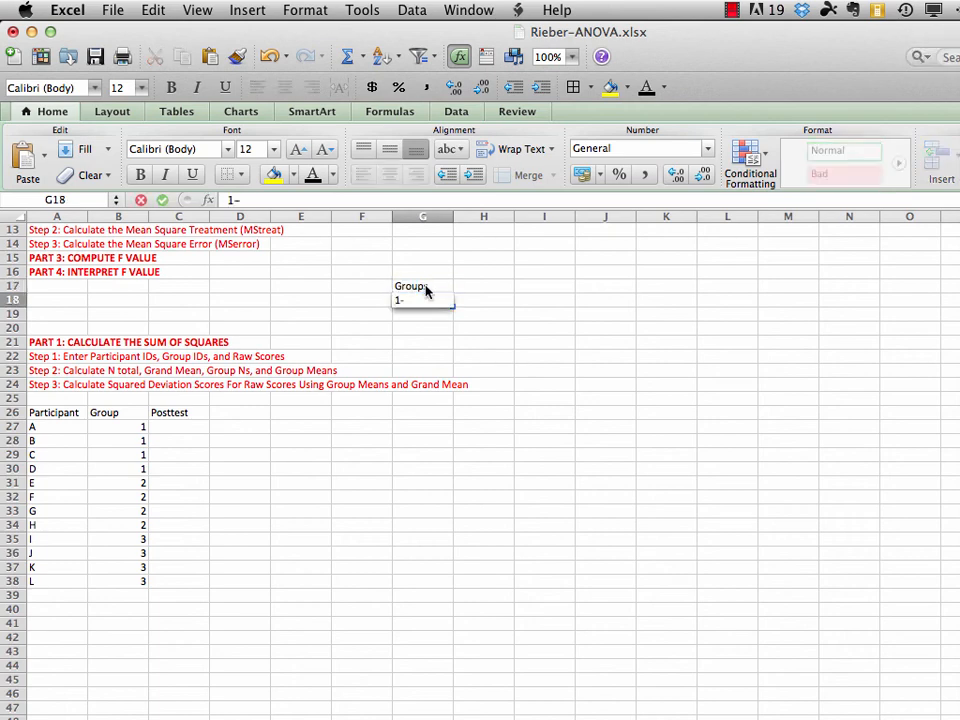
pyautogui.write('Animate')
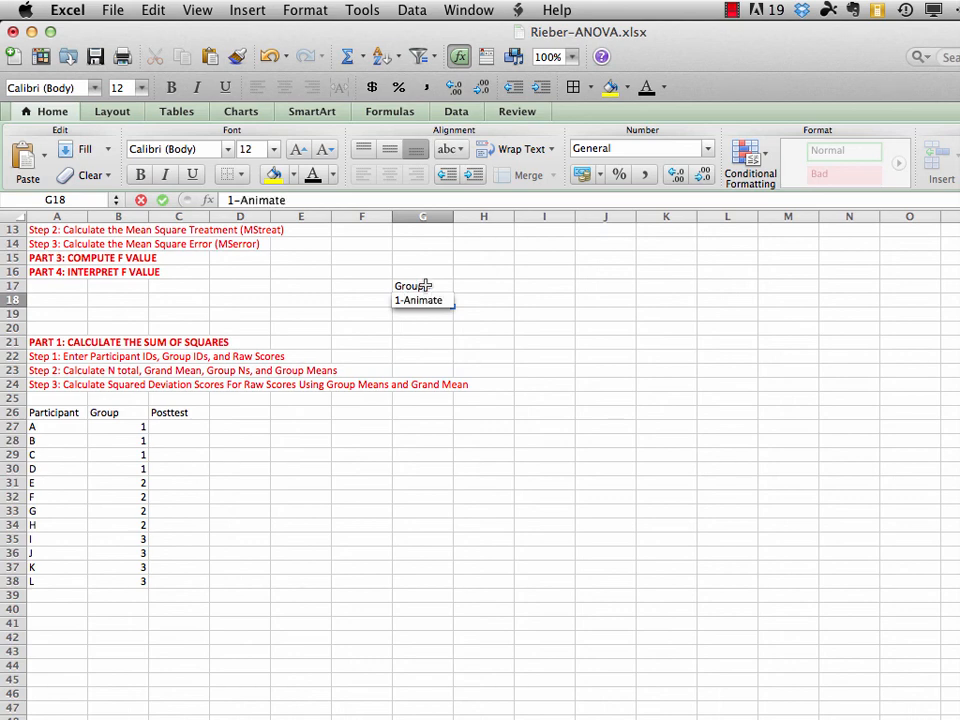
pyautogui.write('d graphics')
pyautogui.press('Return')
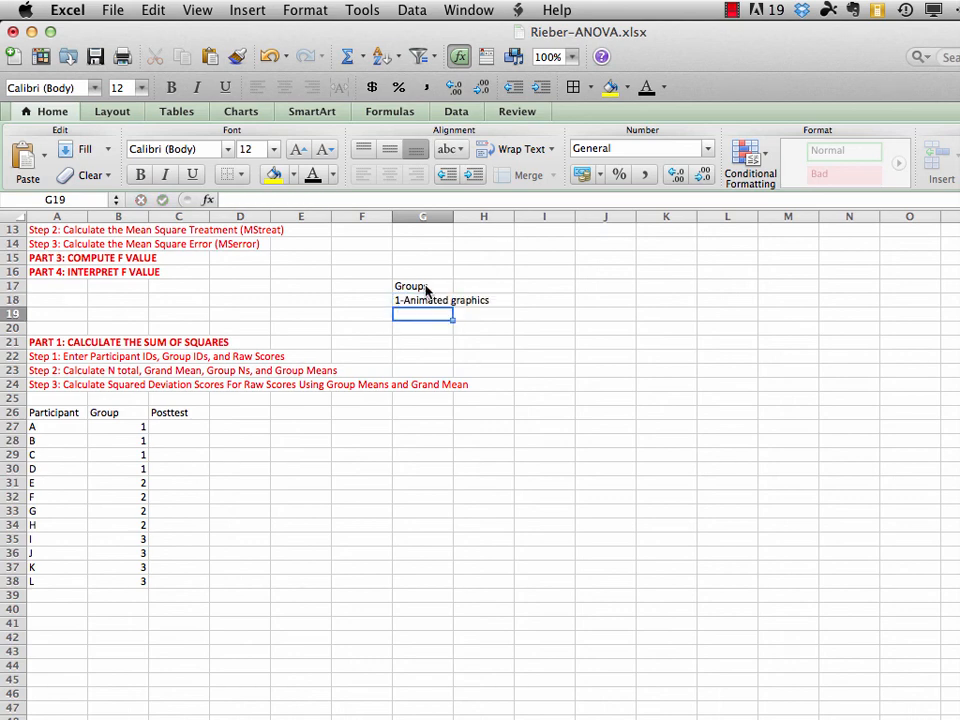
# Add the group labels "2-Static graphics" in cell G19 and "3-No graphics" in G20
pyautogui.write('2-')
pyautogui.write('Sta')
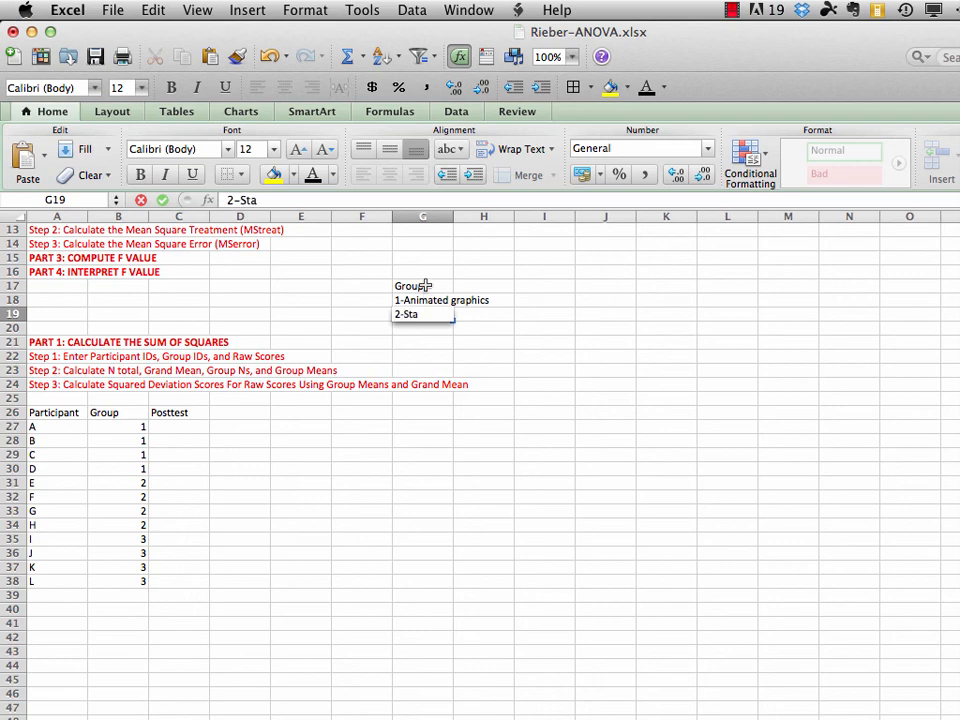
pyautogui.write('tic graphics')
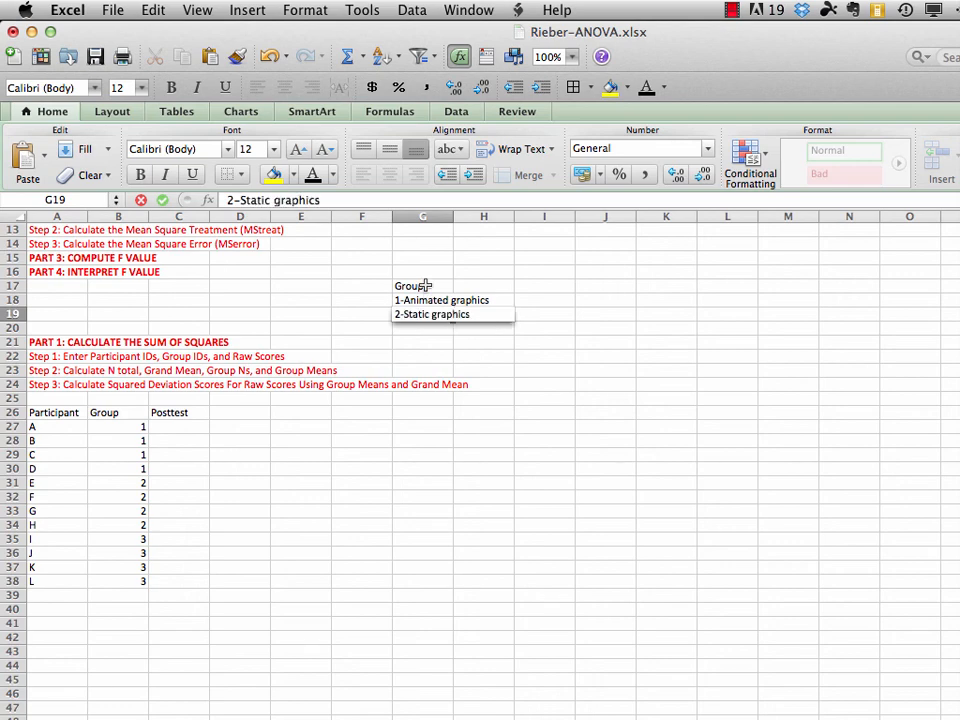
pyautogui.press('Return')
pyautogui.write('3-')
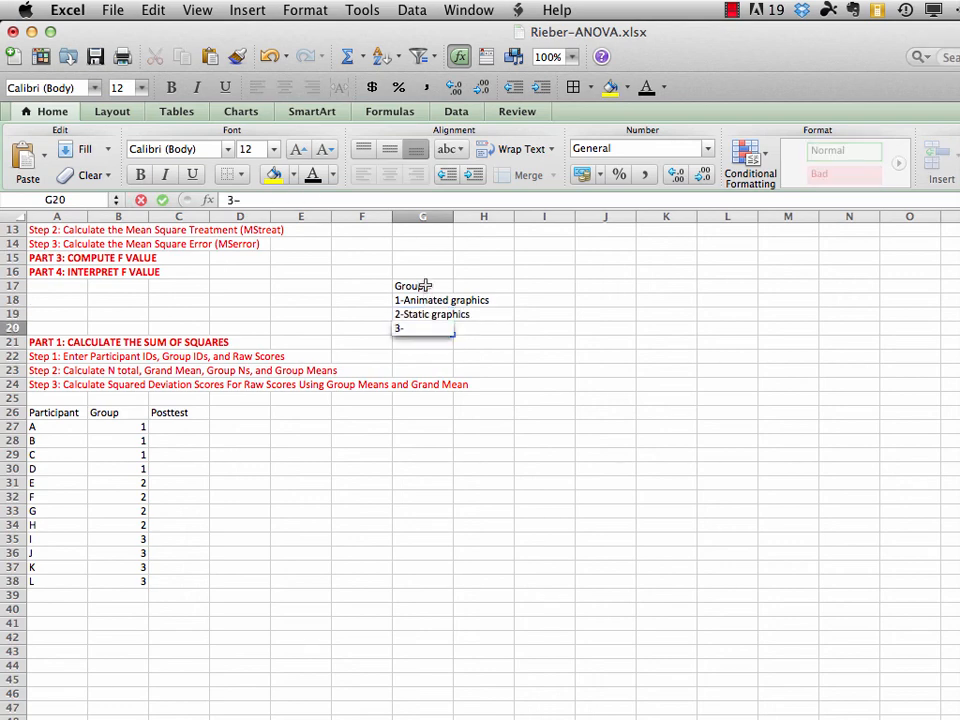
pyautogui.write('No graphics')
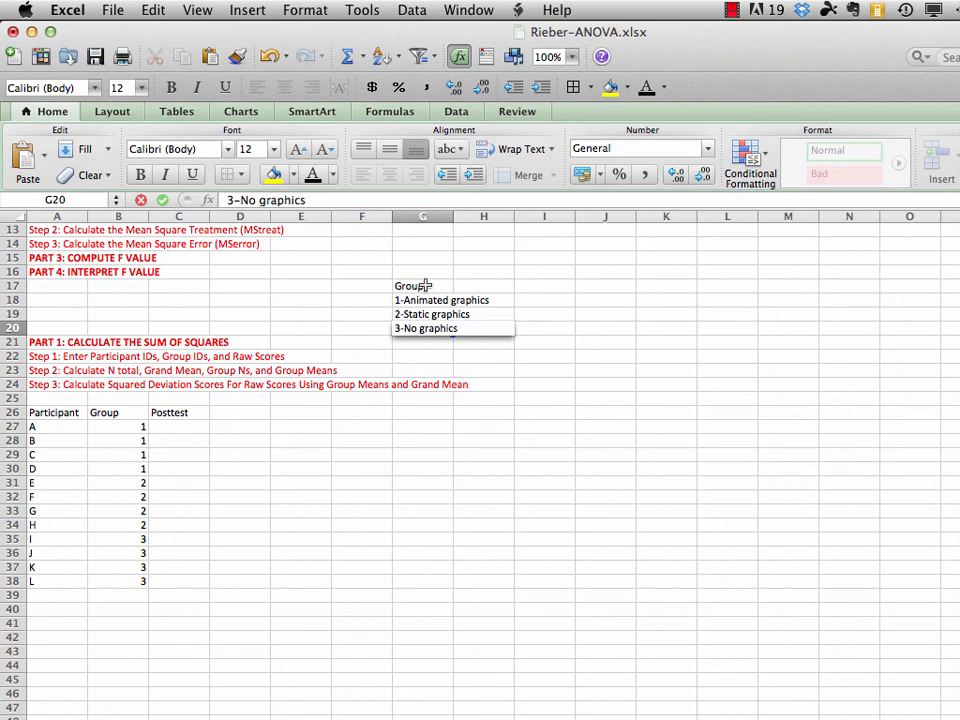
pyautogui.press('Return')
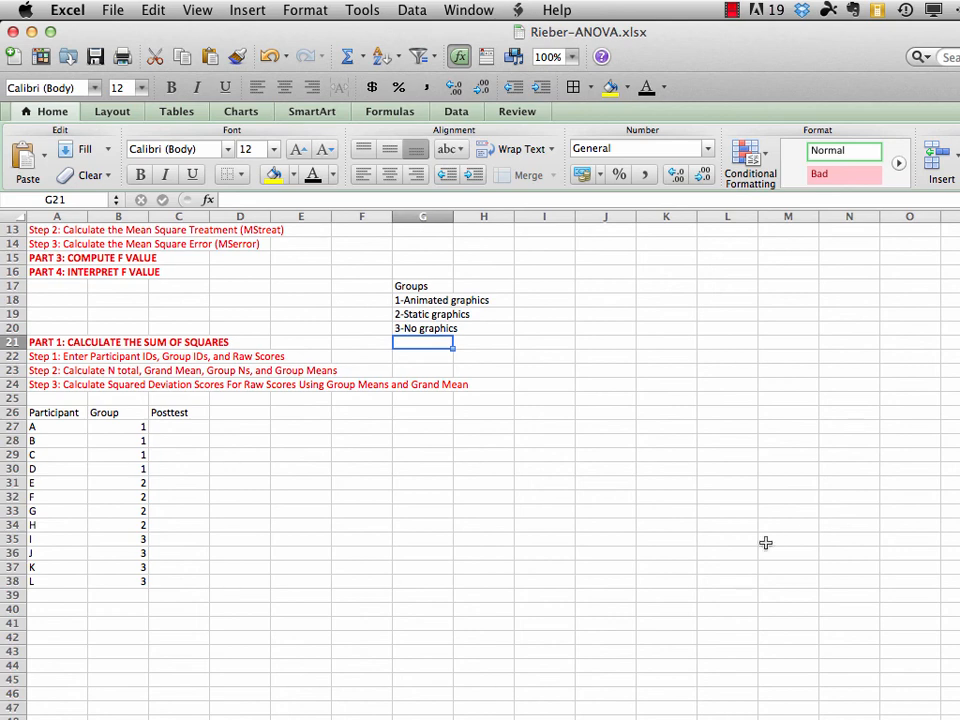
# Enter the group 1 posttest scores 90, 80, 70 and 75 in cells C27:C30
pyautogui.click(186, 427)
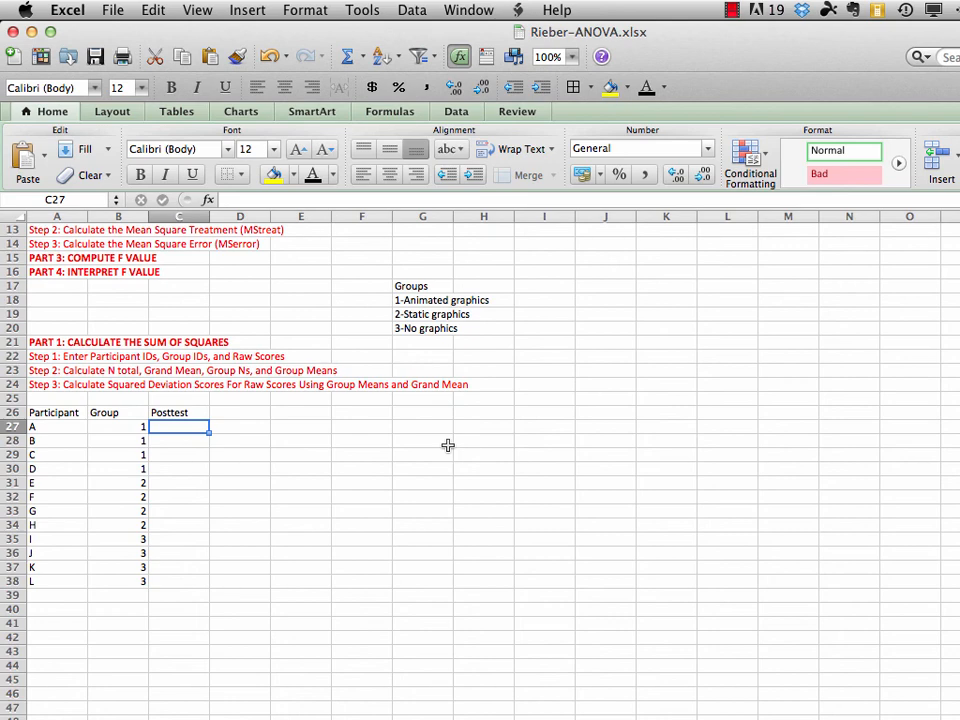
pyautogui.write('90')
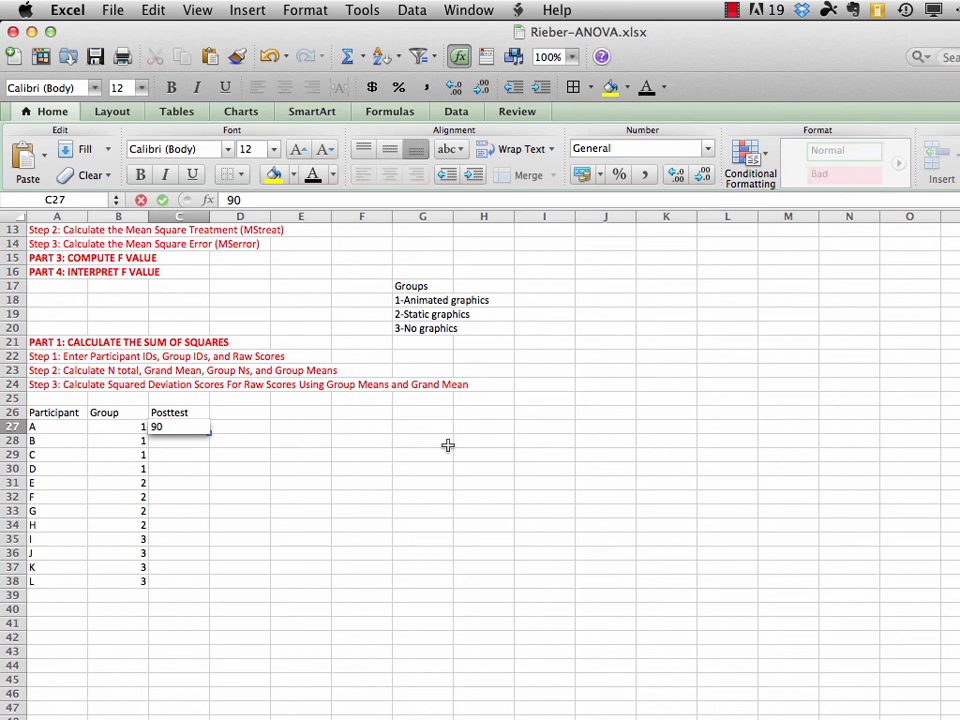
pyautogui.press('Return')
pyautogui.write('80')
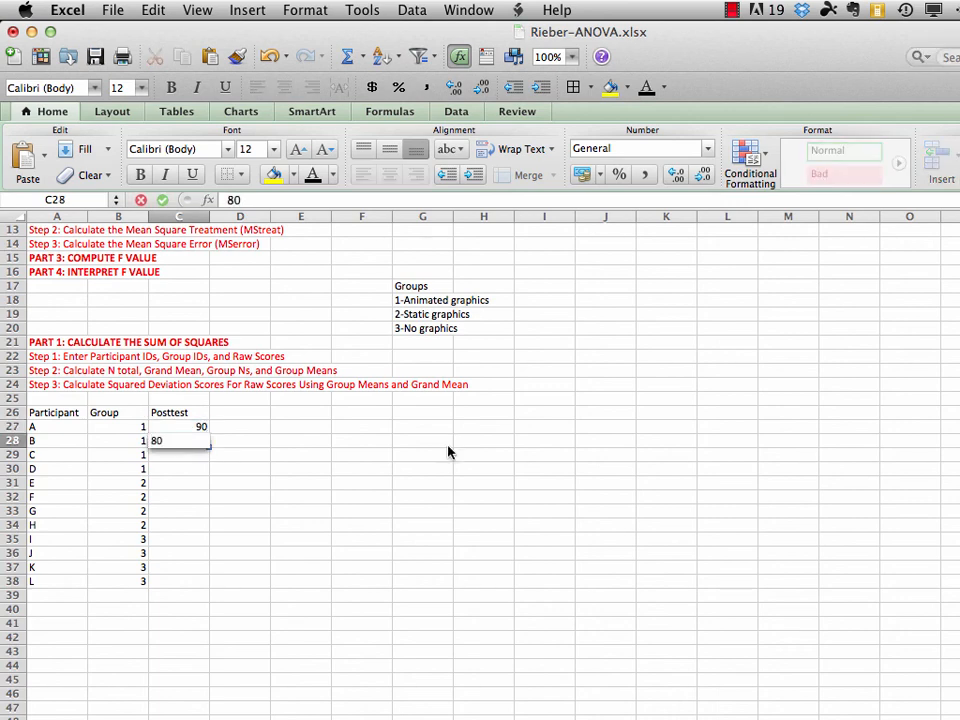
pyautogui.press('Return')
pyautogui.write('70')
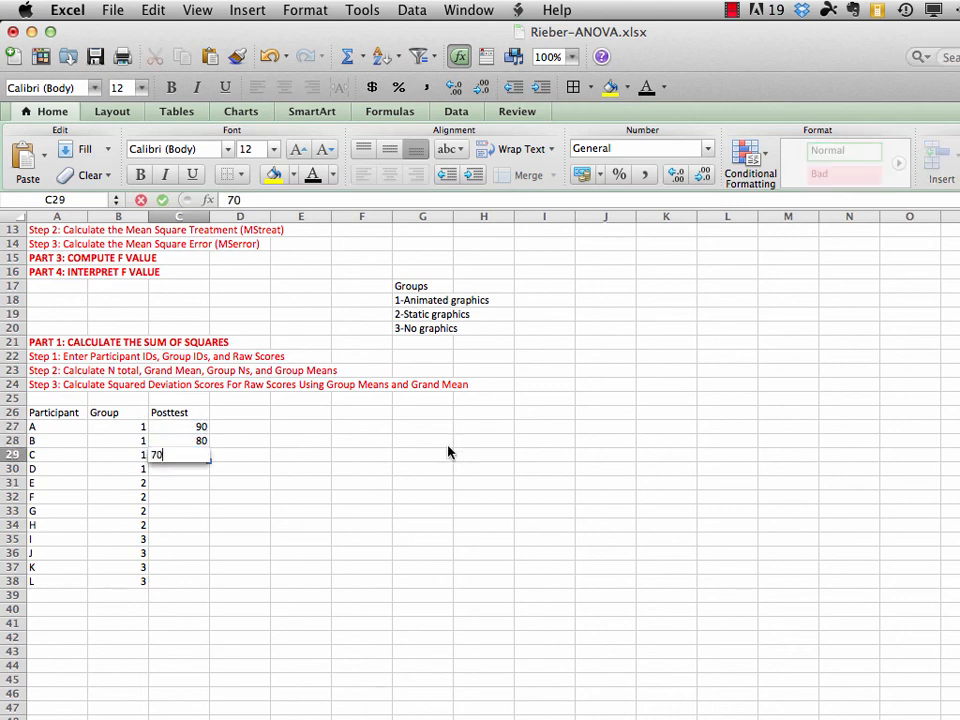
pyautogui.press('Return')
pyautogui.write('75')
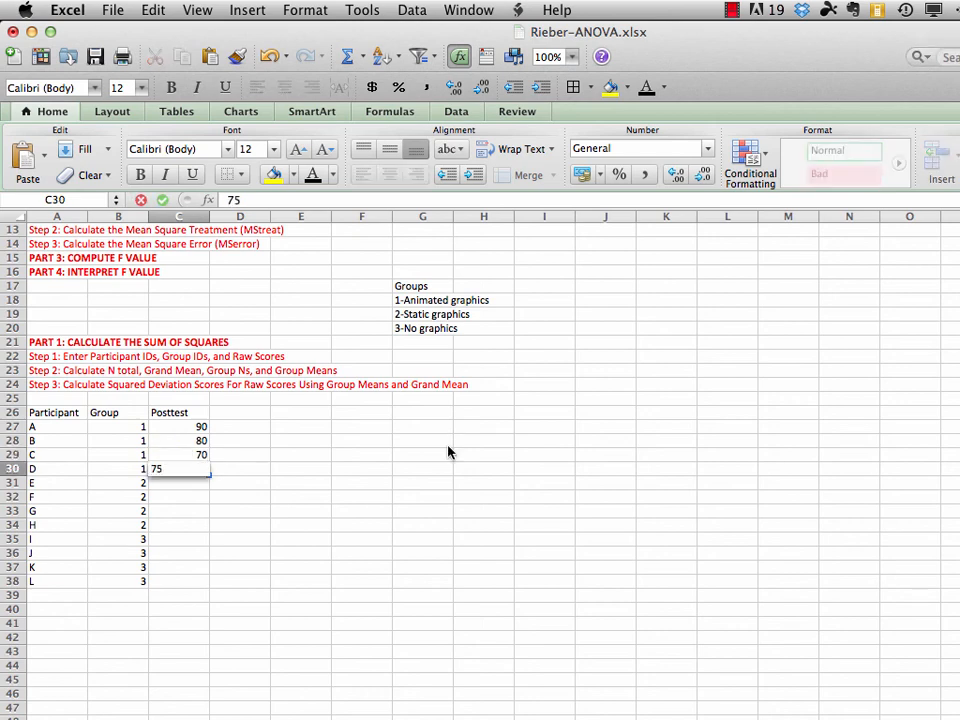
pyautogui.press('Return')
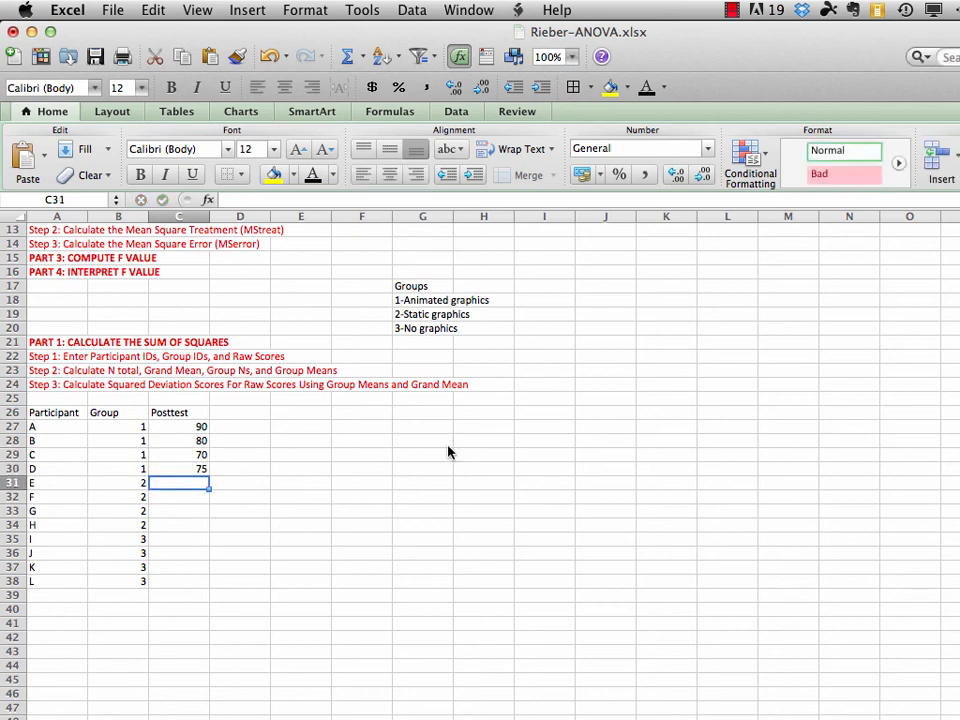
# Enter the group 2 posttest scores 80, 70, 60 and 50 in cells C31:C34
pyautogui.write('80')
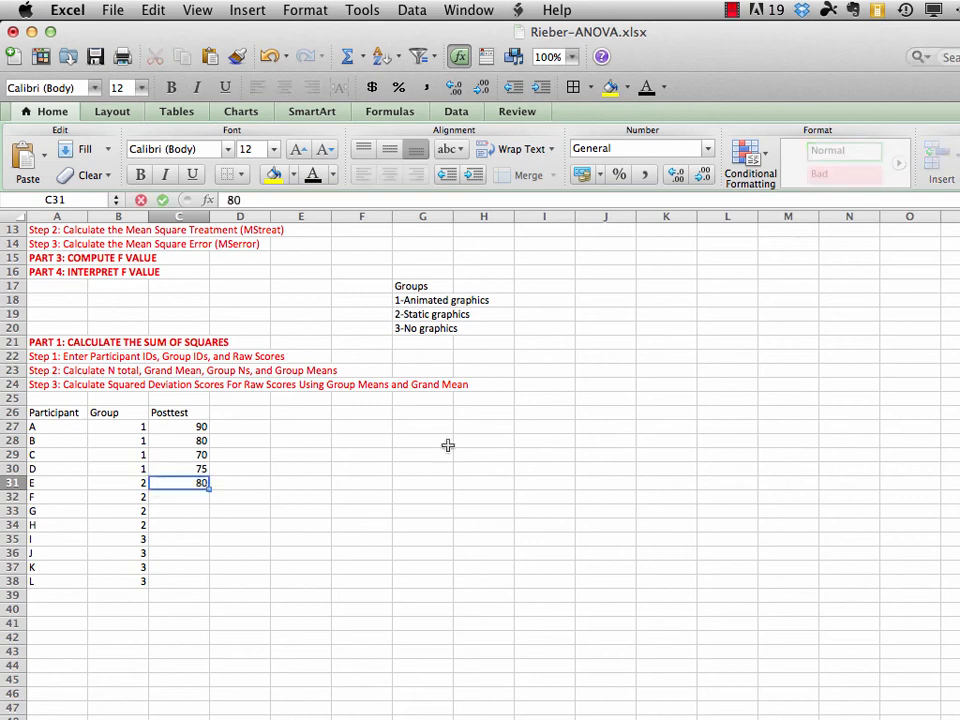
pyautogui.press('Return')
pyautogui.write('70')
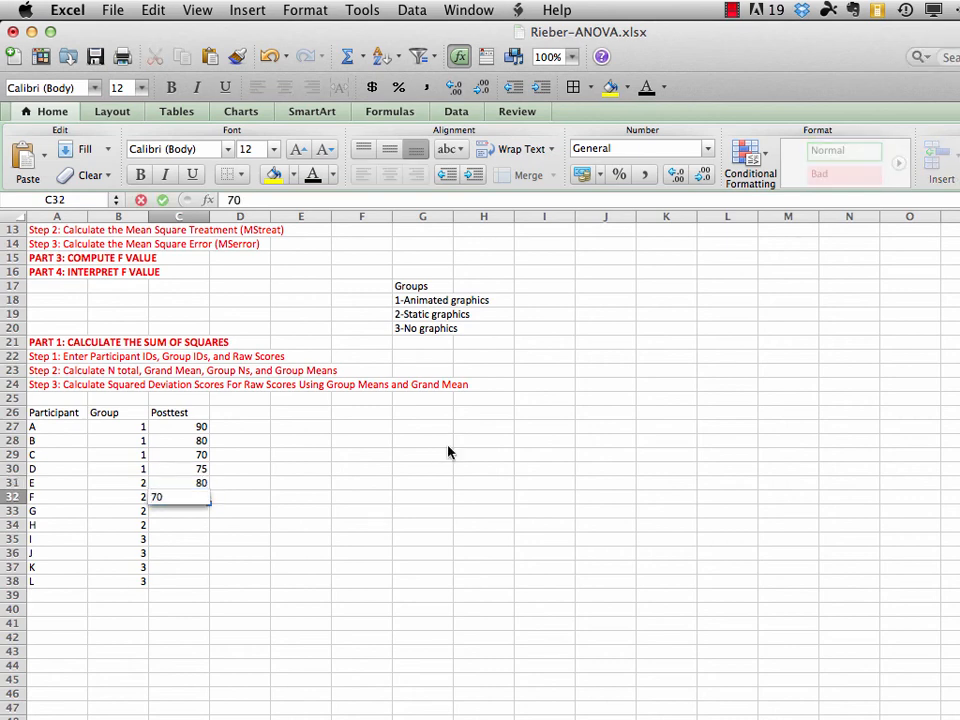
pyautogui.press('Return')
pyautogui.write('60')
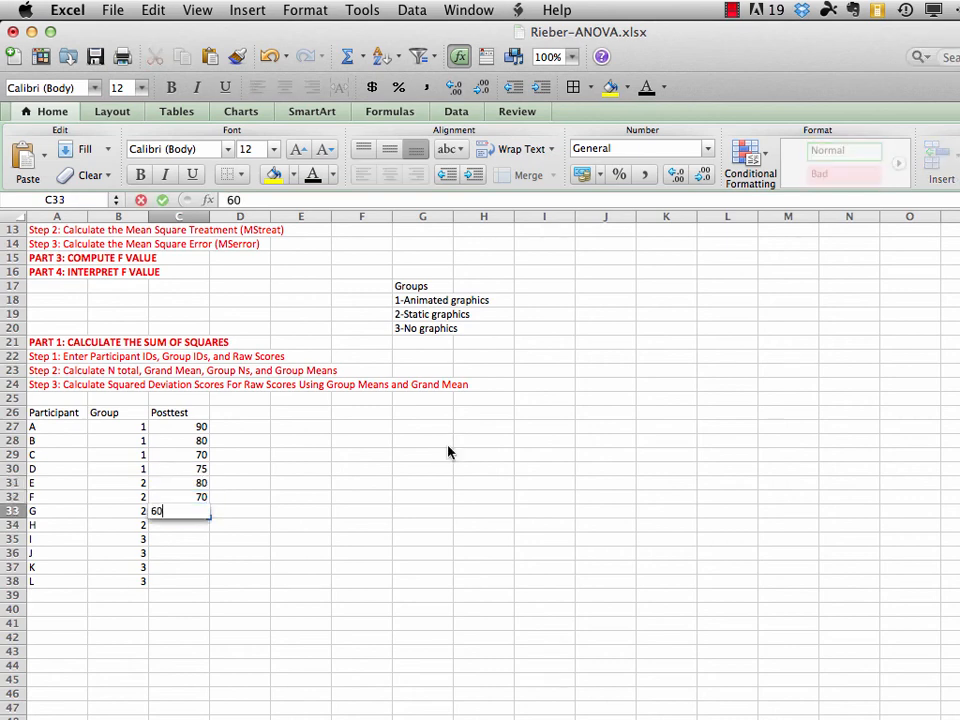
pyautogui.press('Return')
pyautogui.write('50')
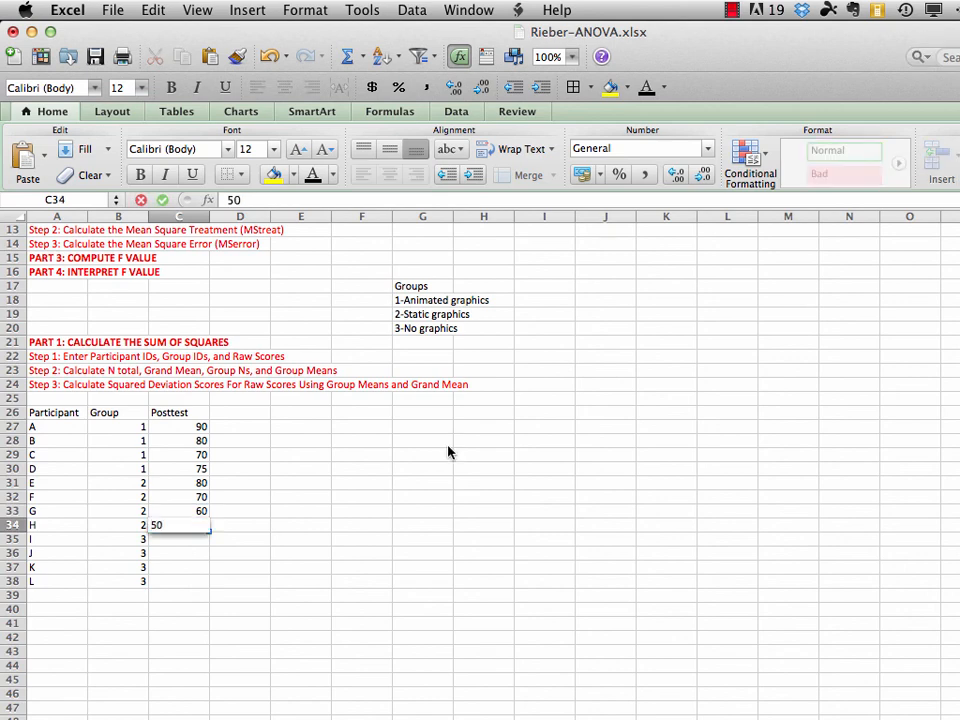
pyautogui.press('Return')
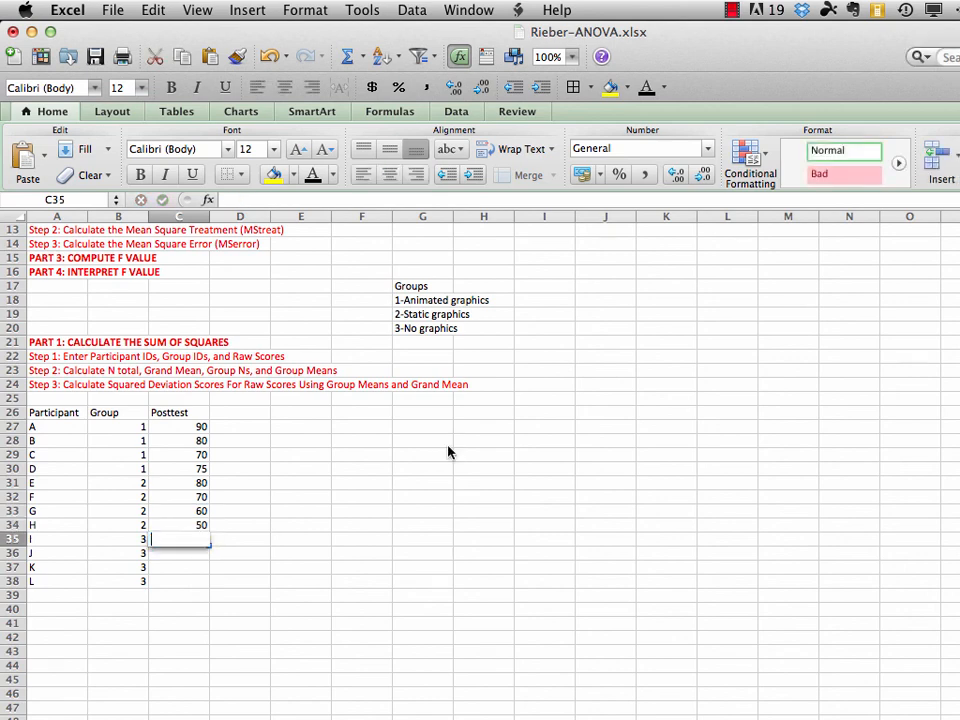
# Enter the group 3 posttest scores 45, 35, 30 and 30 in cells C35:C38 and save the workbook
pyautogui.write('45')
pyautogui.press('Return')
pyautogui.write('35')
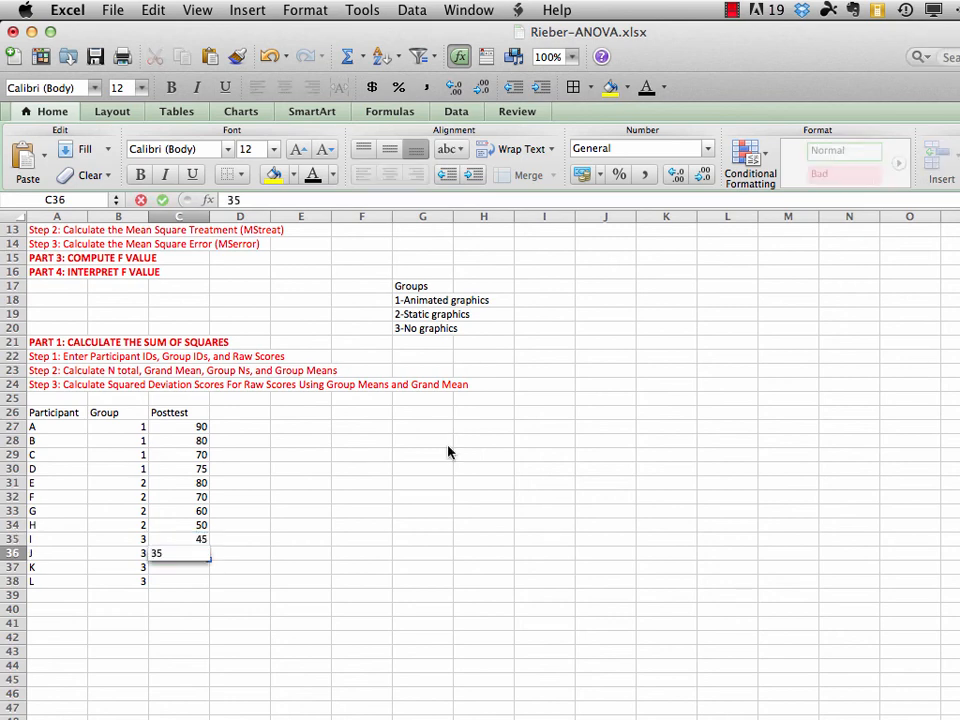
pyautogui.press('Return')
pyautogui.write('30')
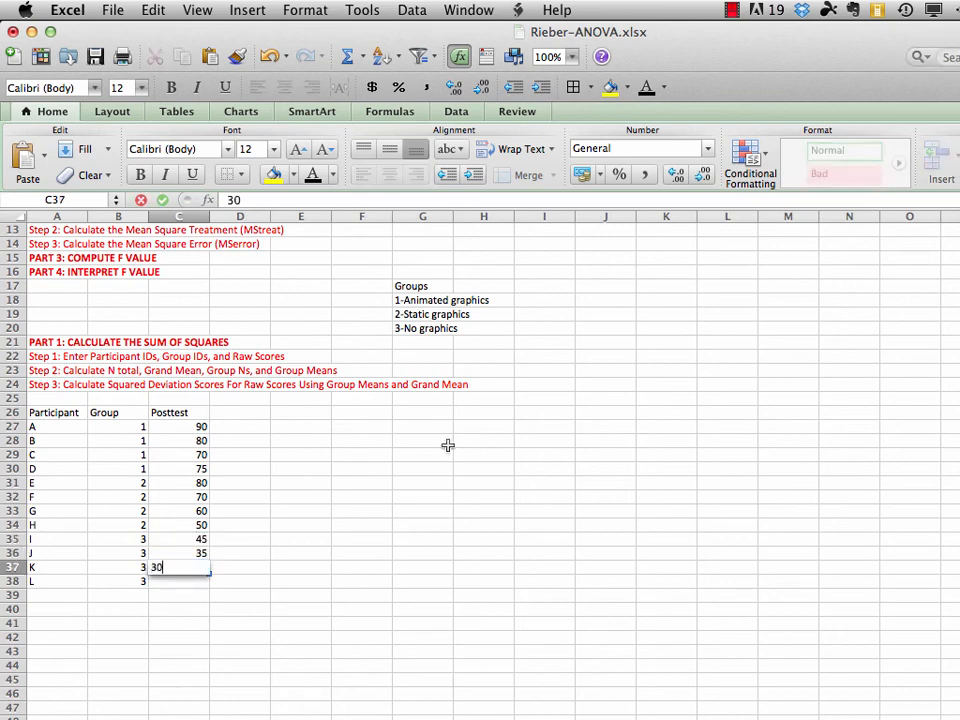
pyautogui.press('Return')
pyautogui.write('30')
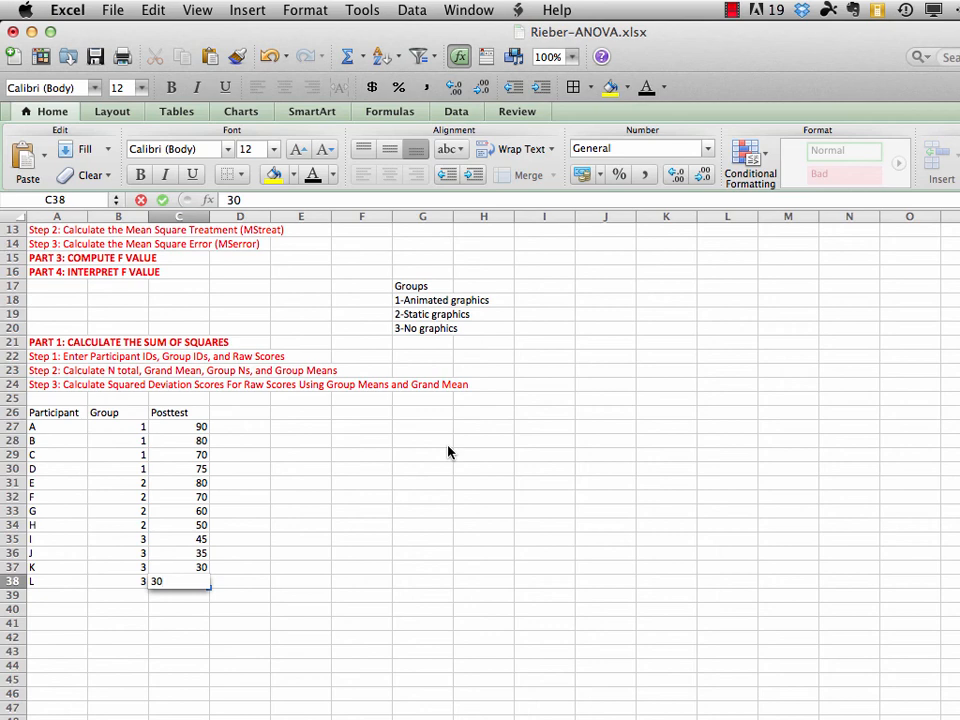
pyautogui.press('Return')
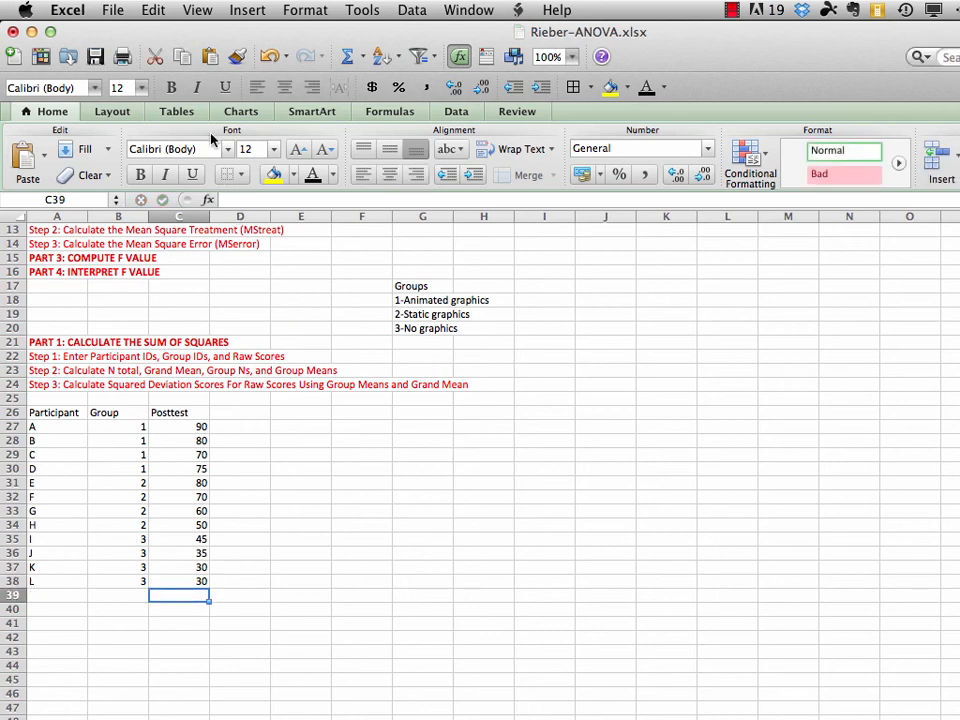
pyautogui.click(108, 10)
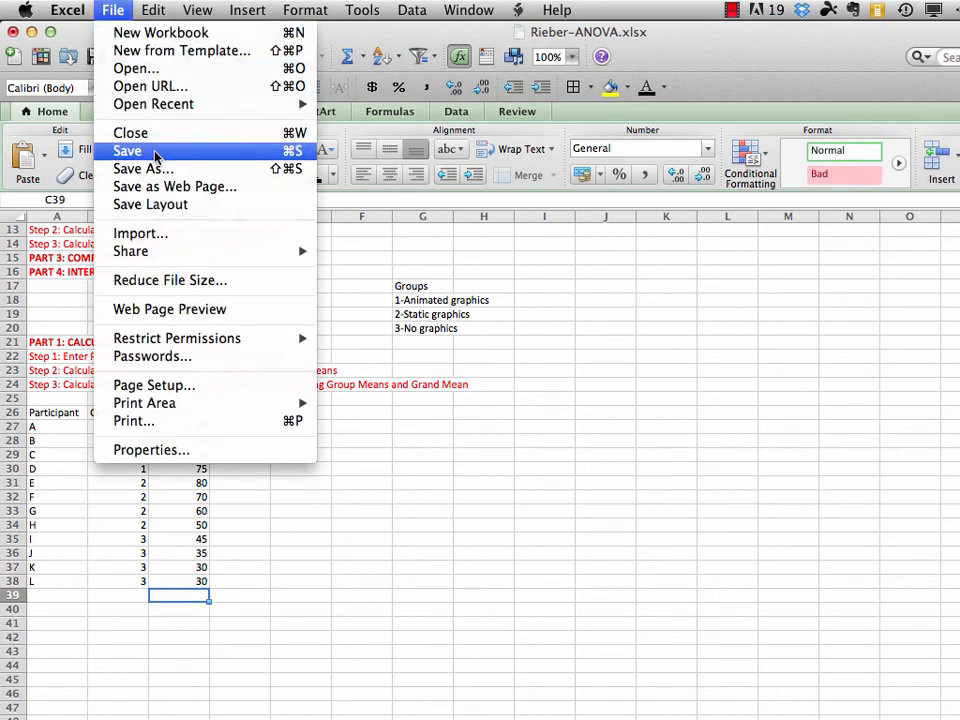
pyautogui.click(129, 151)
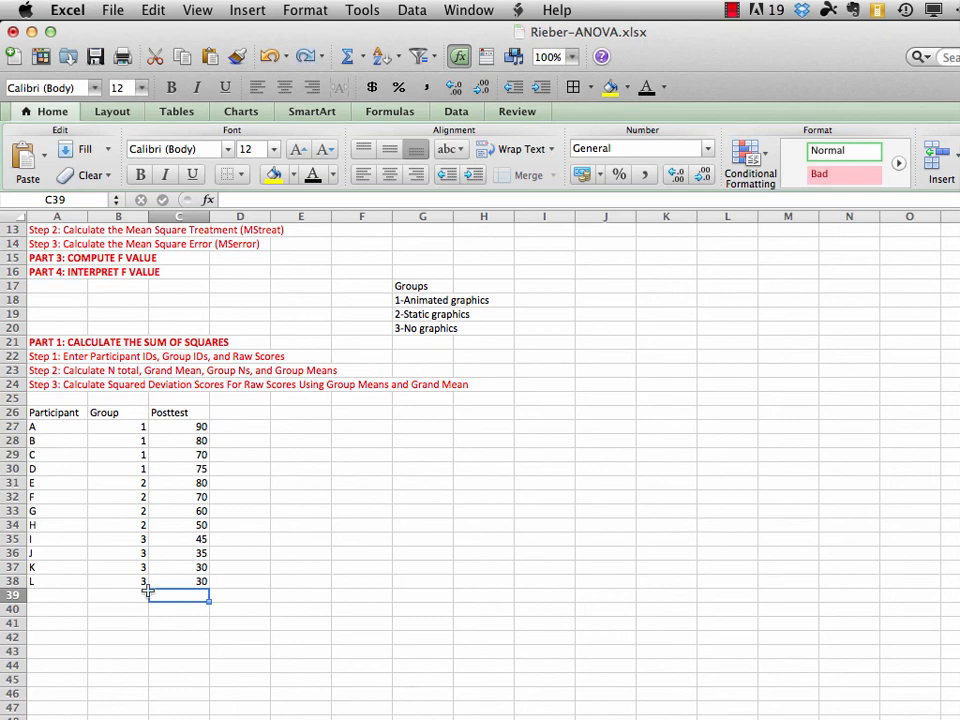
# Enter the labels "N Total" in cell A40 and "Grand Mean" in cell C40
pyautogui.click(51, 608)
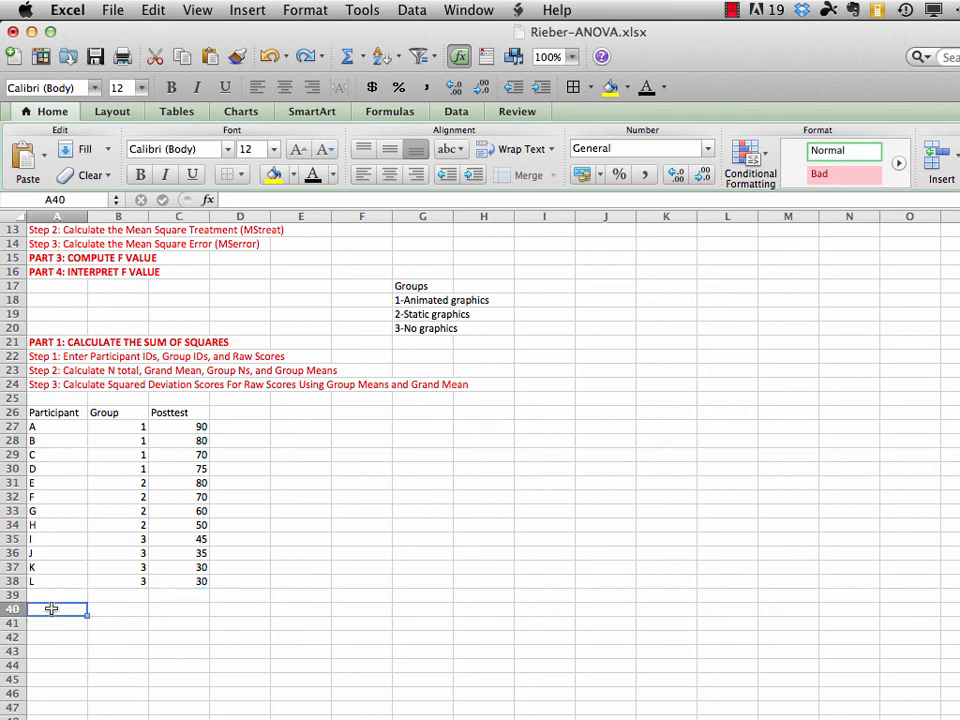
pyautogui.write('N Total')
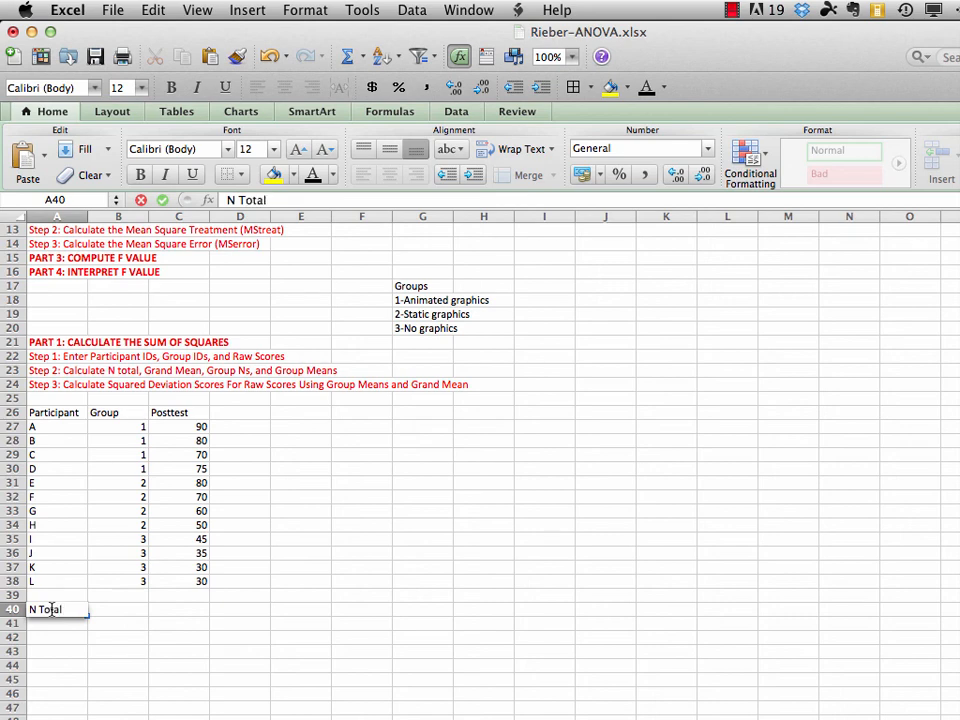
pyautogui.press('Tab')
pyautogui.press('Tab')
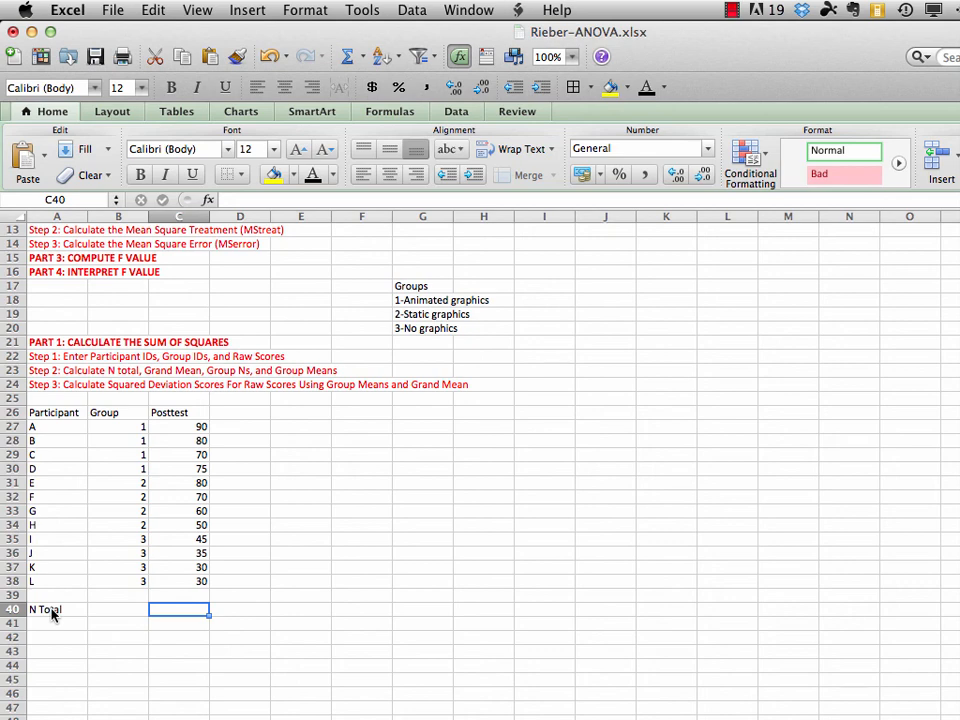
pyautogui.write('Grand ')
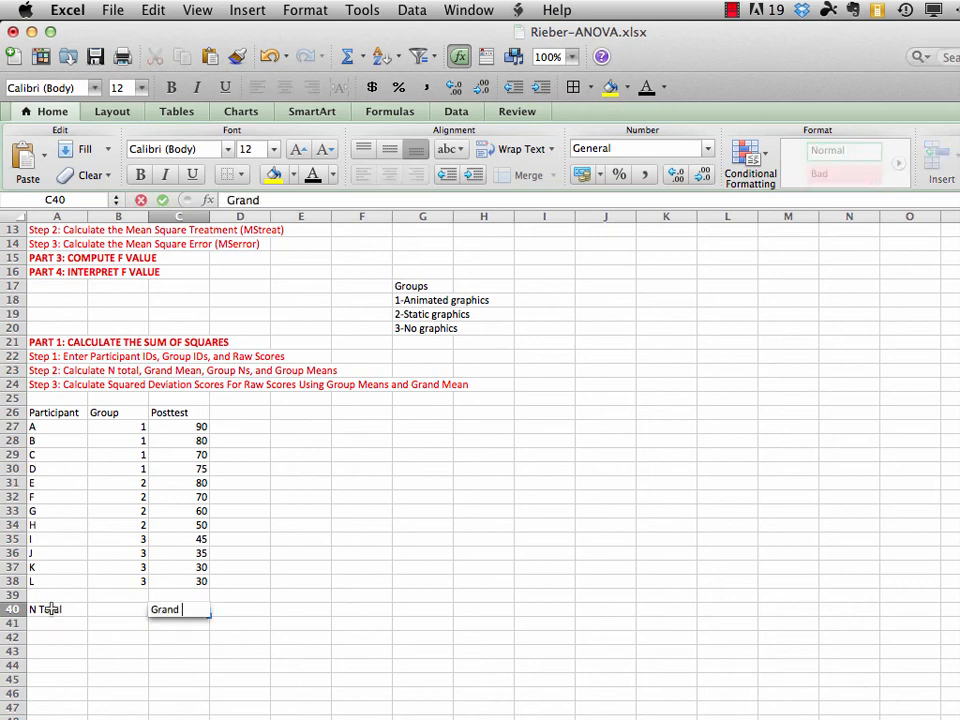
pyautogui.write('Mean')
pyautogui.press('Return')
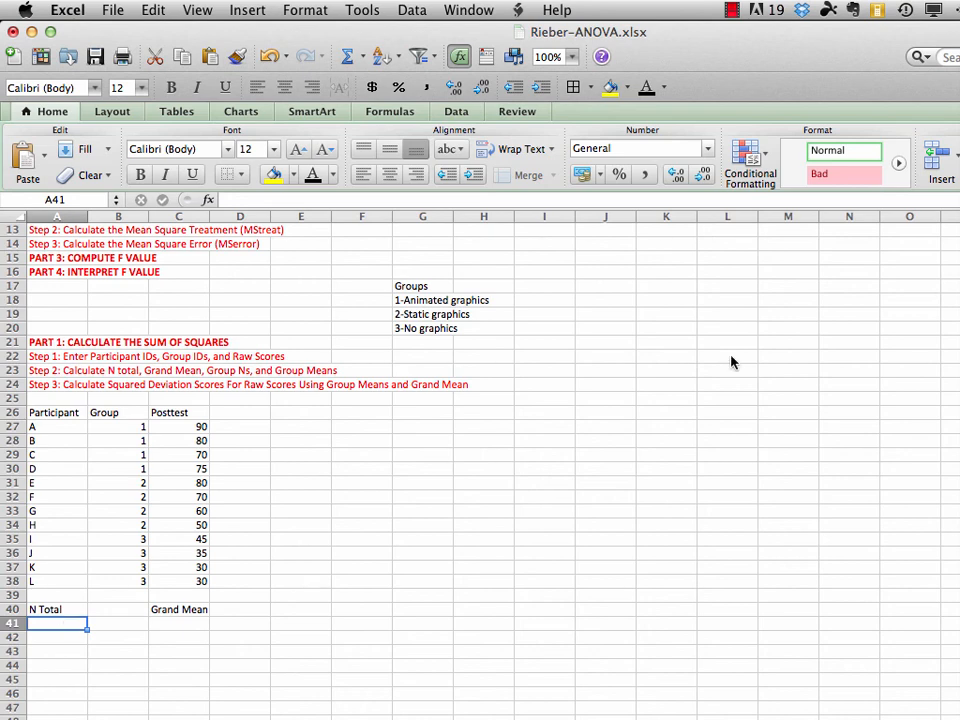
# Calculate N Total in cell A41 by counting the participant IDs with =COUNTA(A27:A38)
pyautogui.write('=')
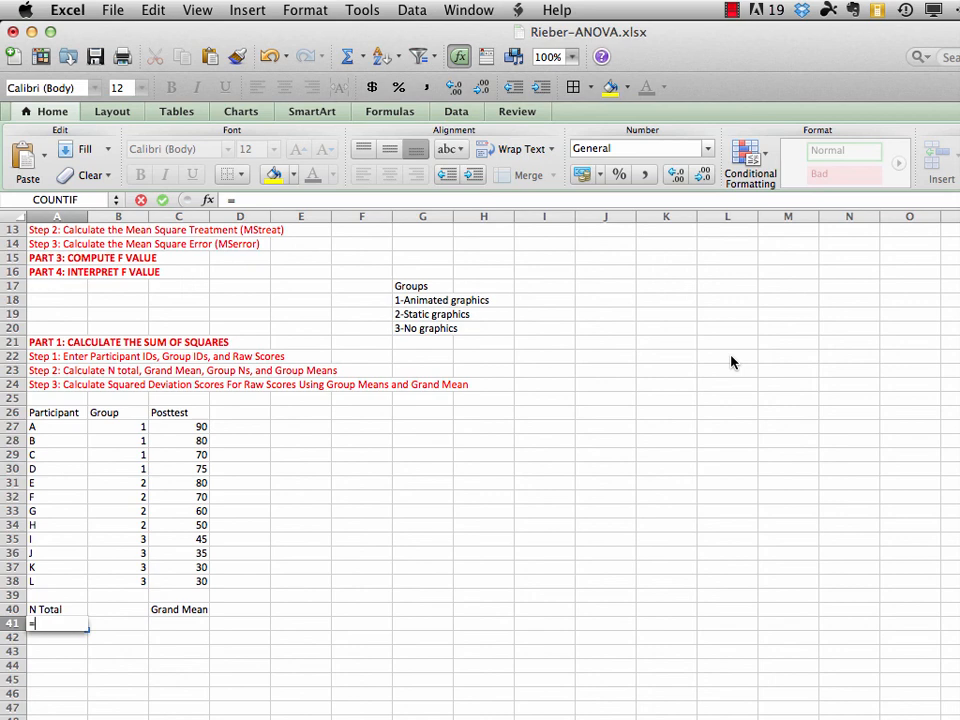
pyautogui.write('coun')
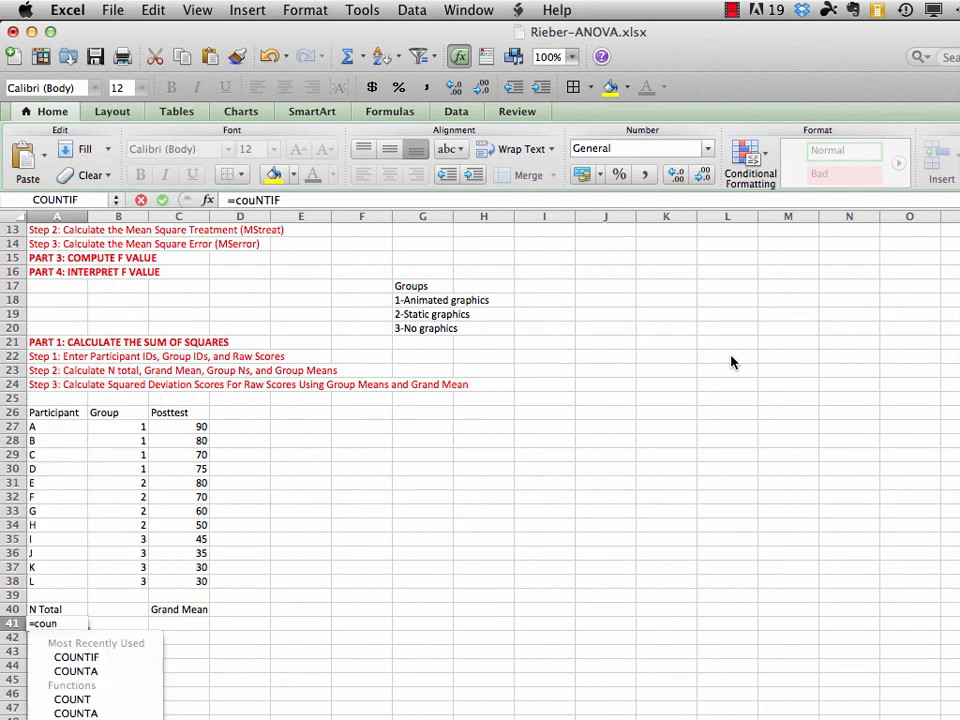
pyautogui.write('ta')
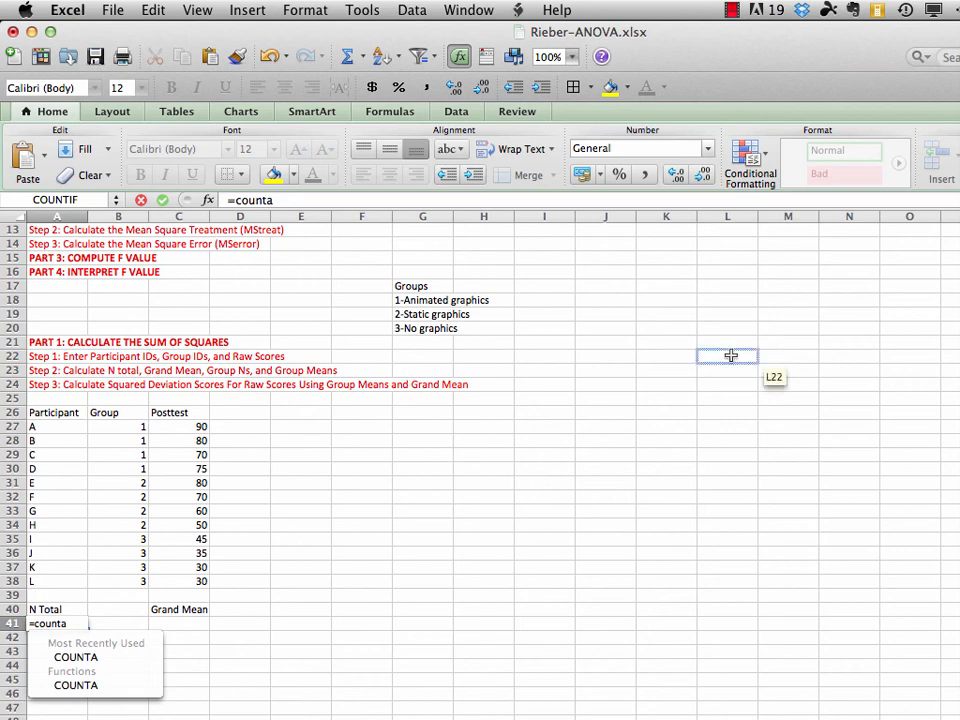
pyautogui.write('(')
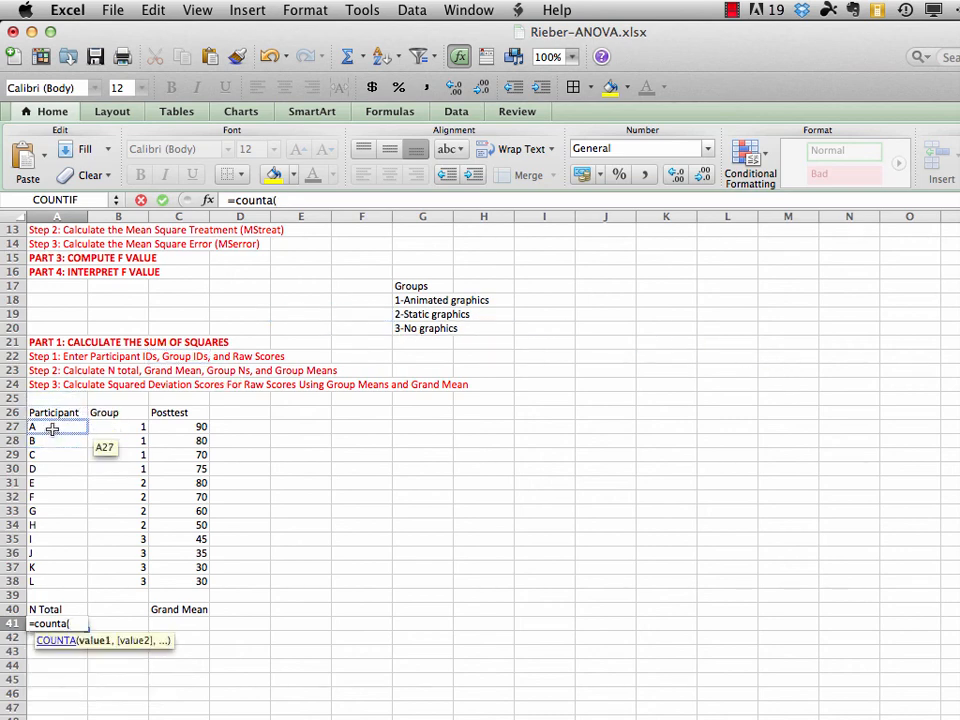
pyautogui.moveTo(52, 427); pyautogui.dragTo(33, 581)
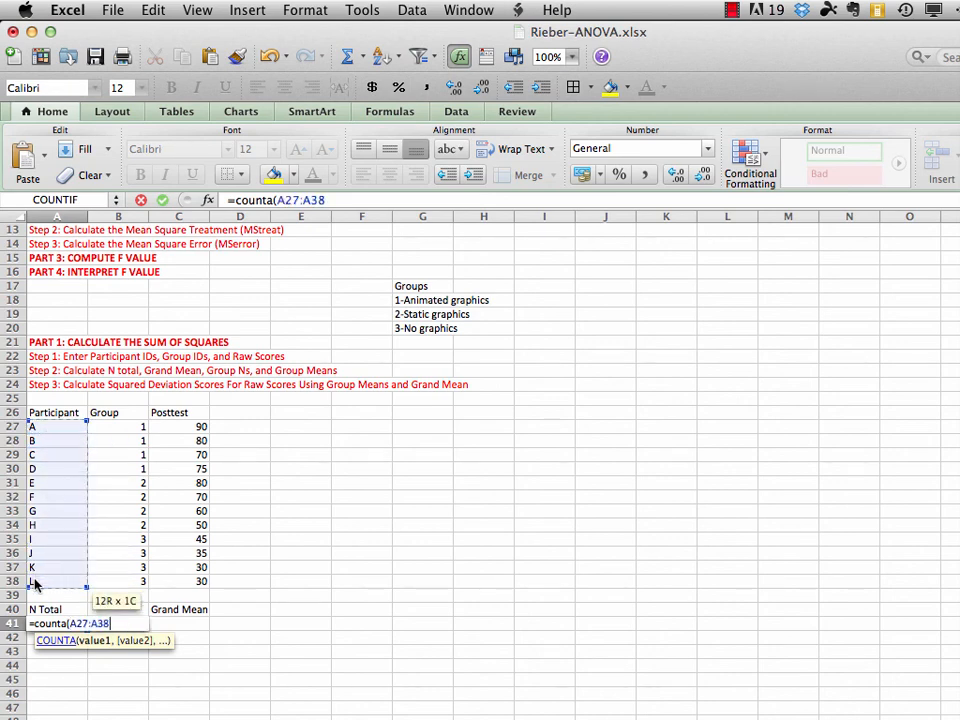
pyautogui.write(')')
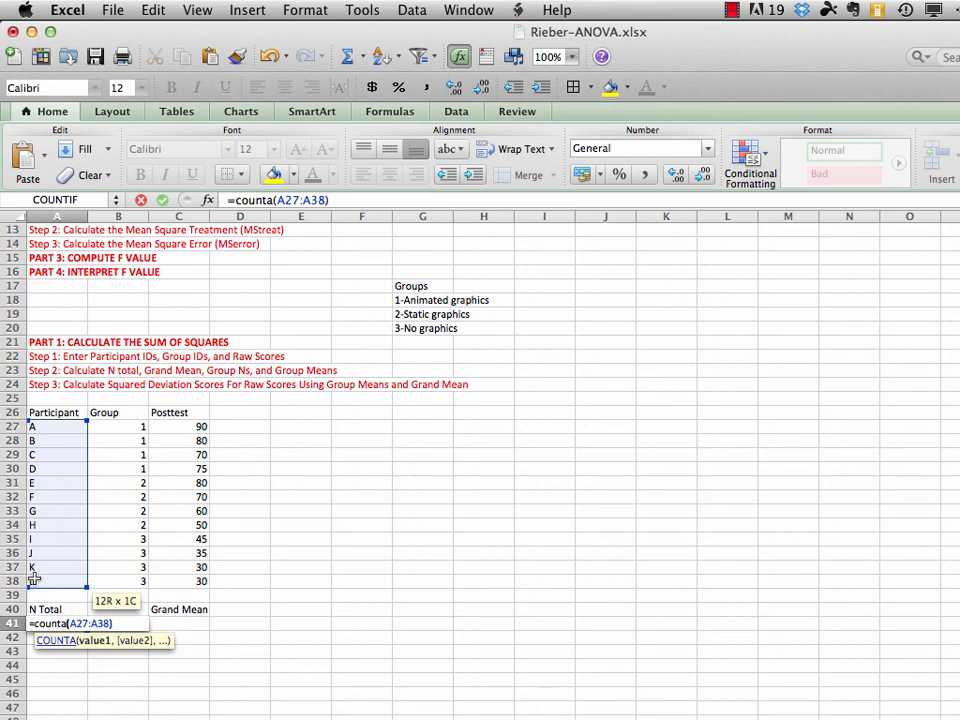
pyautogui.press('Return')
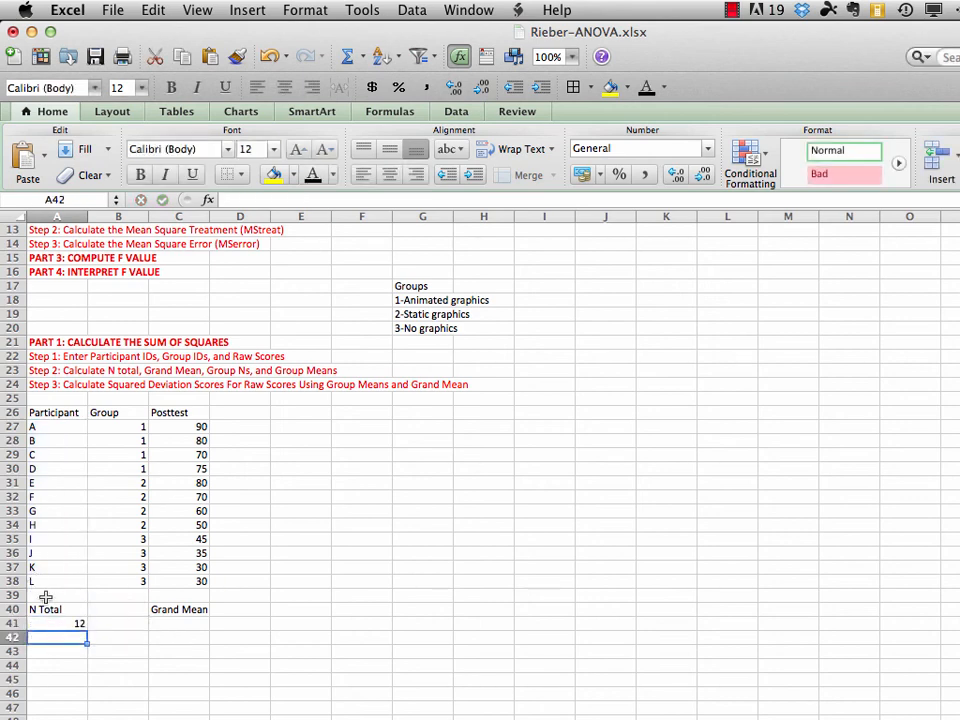
# Calculate the Grand Mean in cell C41 from all posttest scores with =AVERAGE(C27:C38)
pyautogui.click(181, 623)
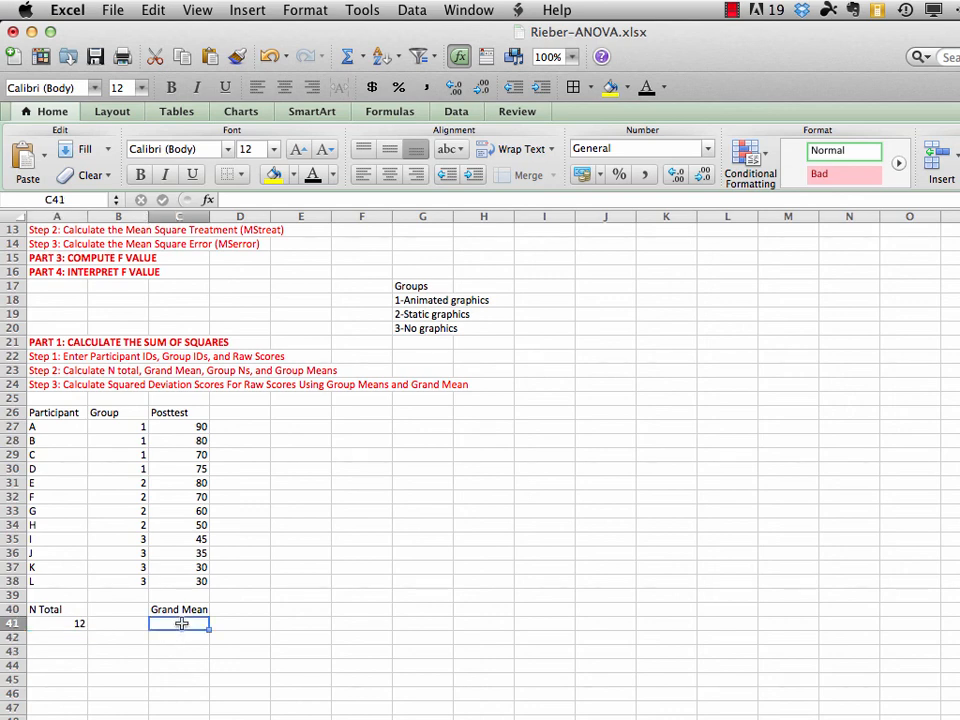
pyautogui.write('=')
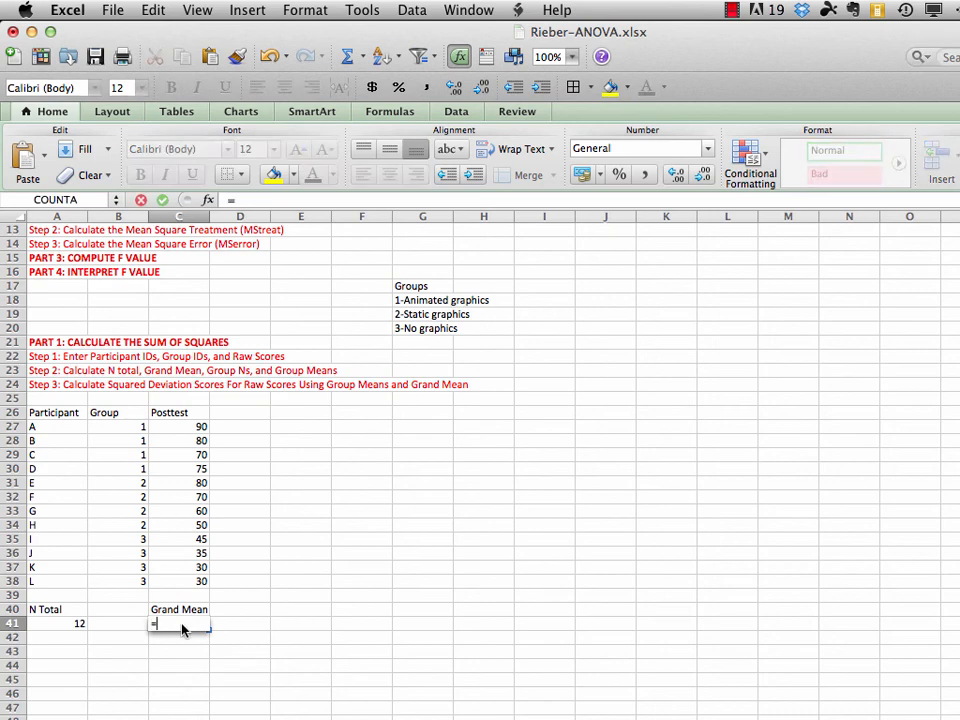
pyautogui.write('average')
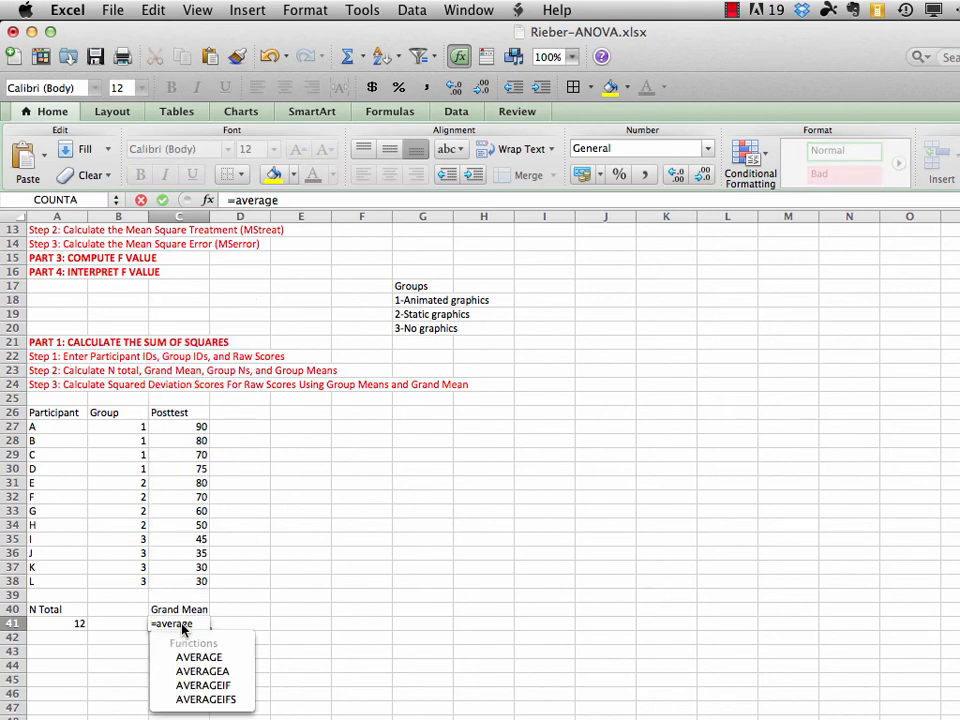
pyautogui.write('(')
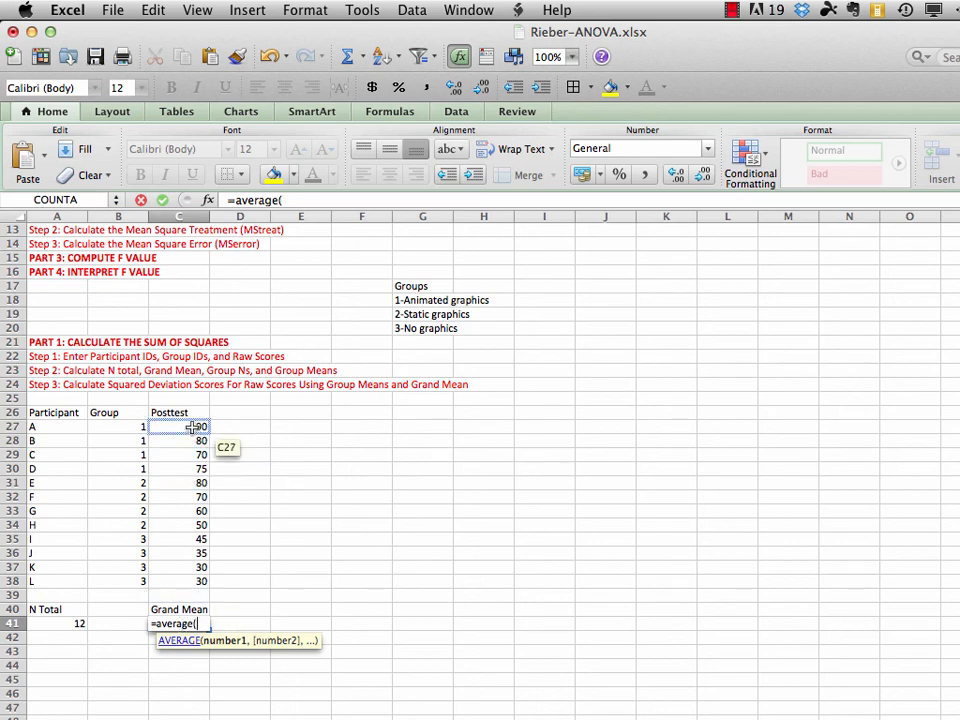
pyautogui.moveTo(192, 427); pyautogui.dragTo(190, 580)
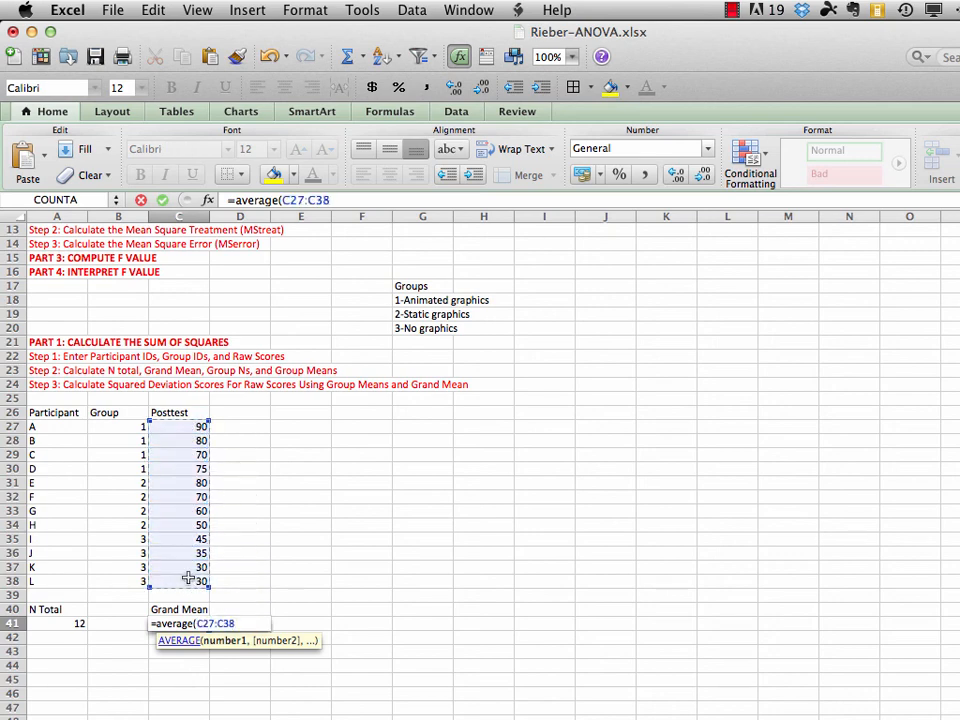
pyautogui.write(')')
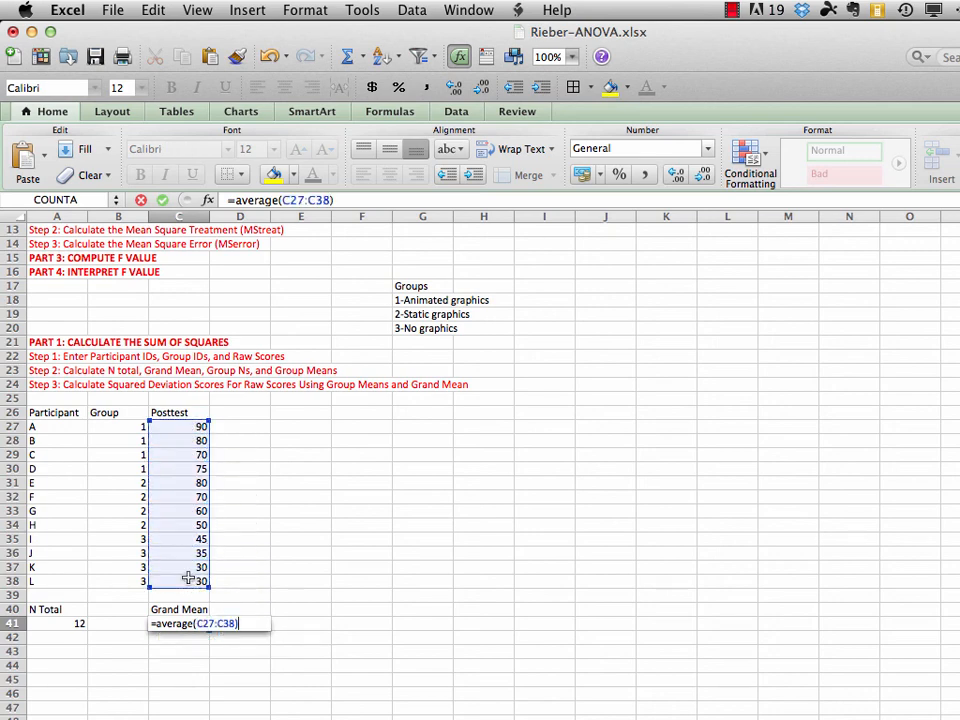
pyautogui.press('Return')
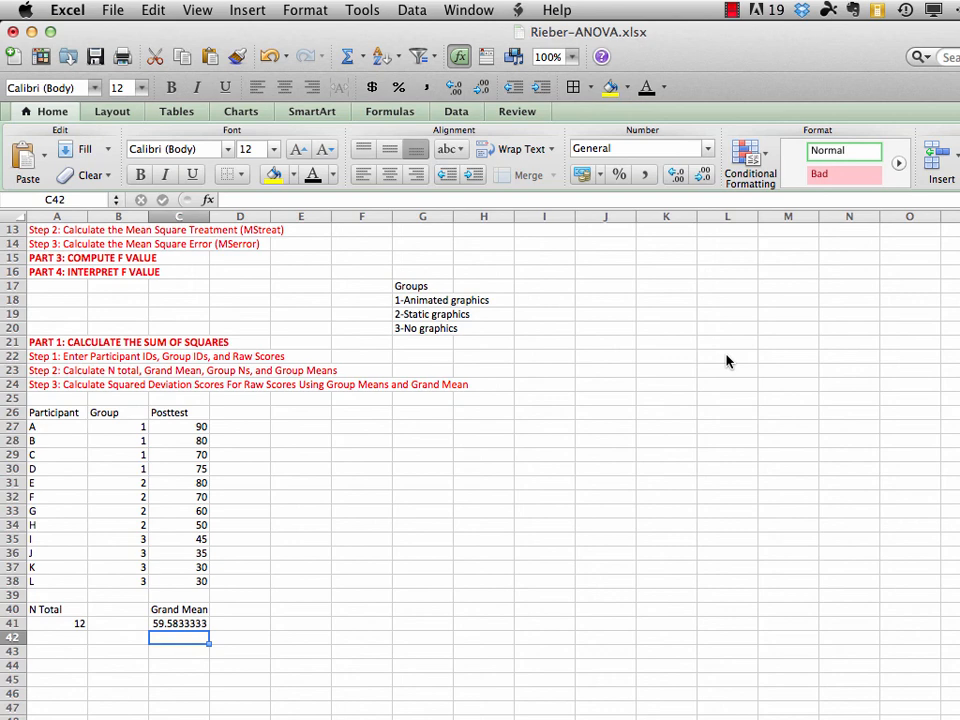
# Enter the headers "Group", "N" and "Mean" in cells A45:C45
pyautogui.scroll(-5, 727, 362)
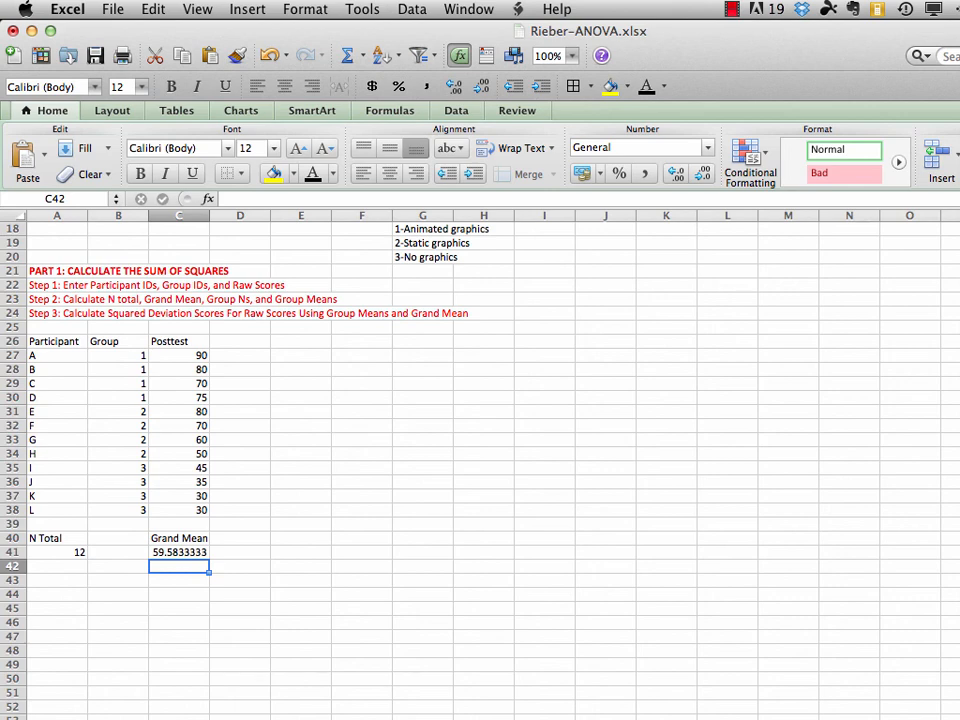
pyautogui.click(62, 611)
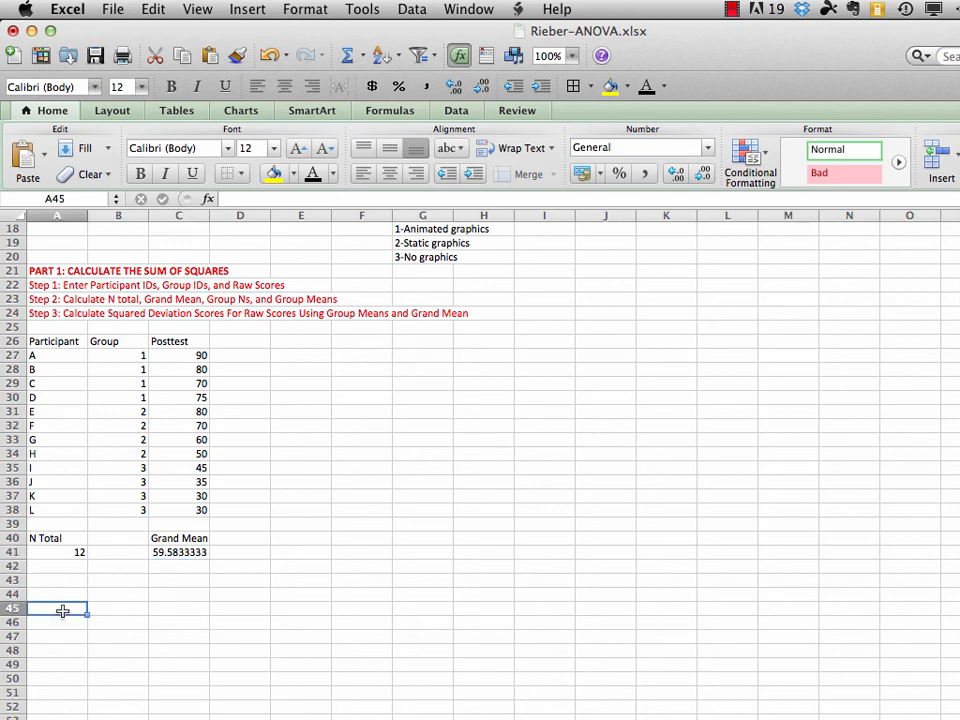
pyautogui.write('Group')
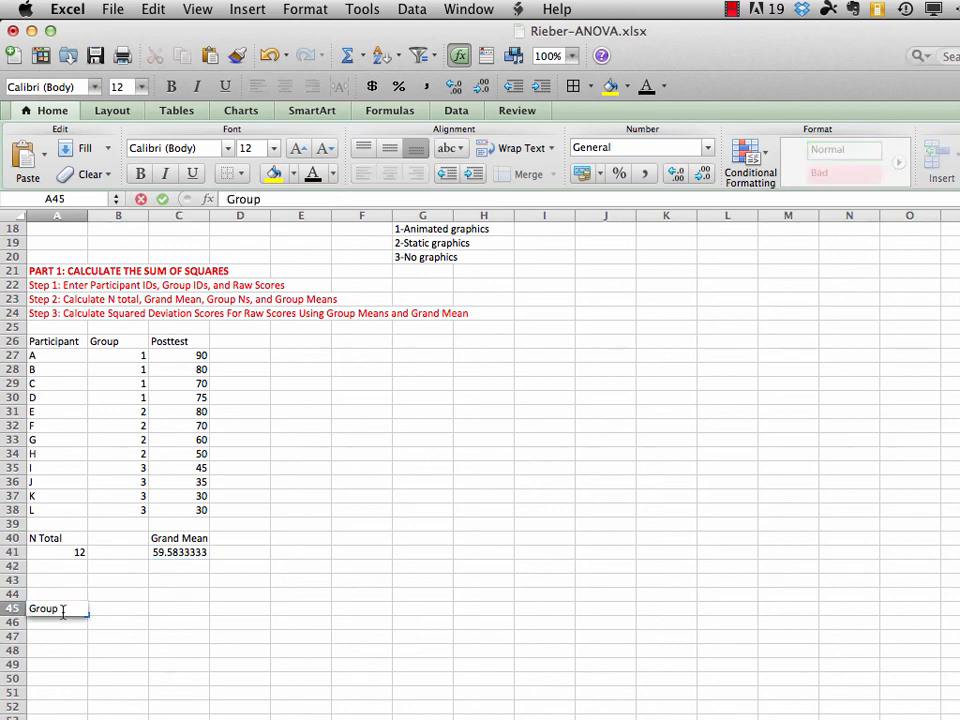
pyautogui.press('Tab')
pyautogui.write('N')
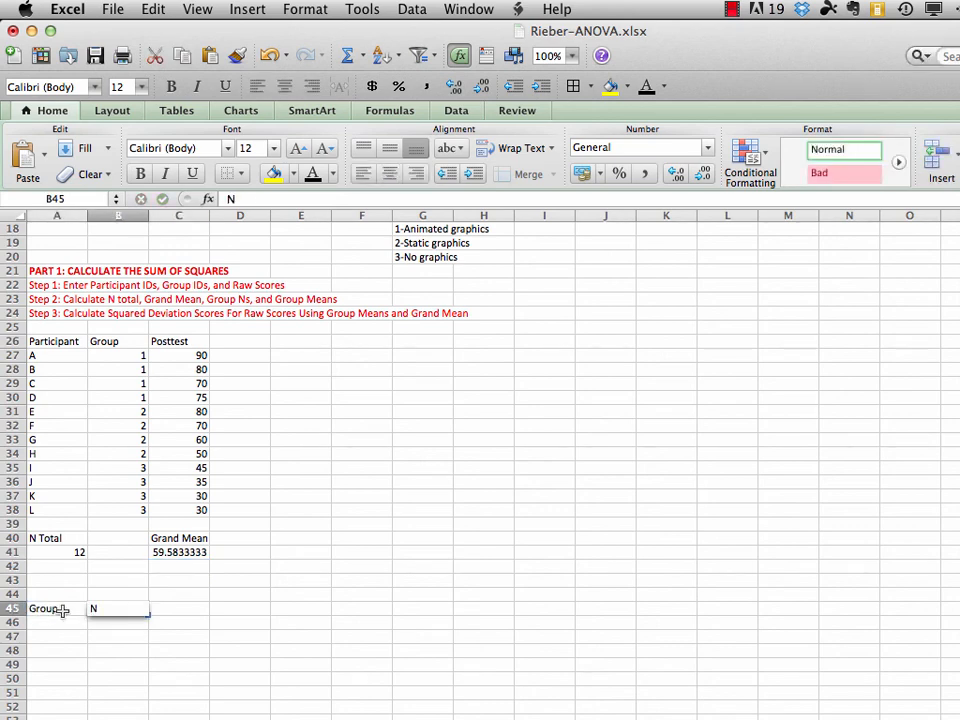
pyautogui.press('Tab')
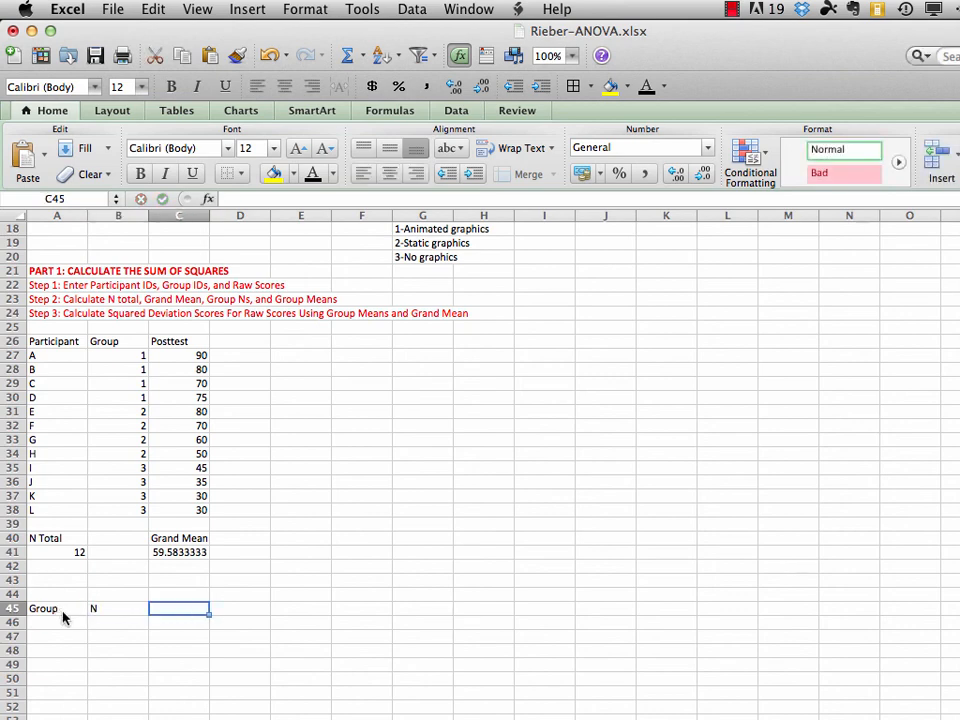
pyautogui.write('Mean')
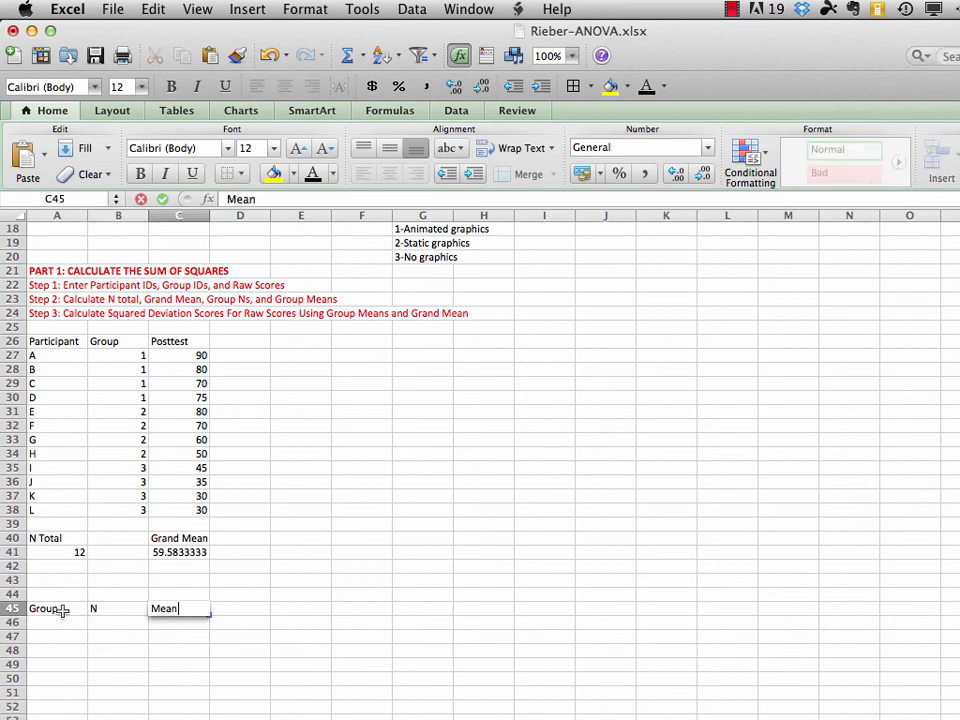
pyautogui.press('Return')
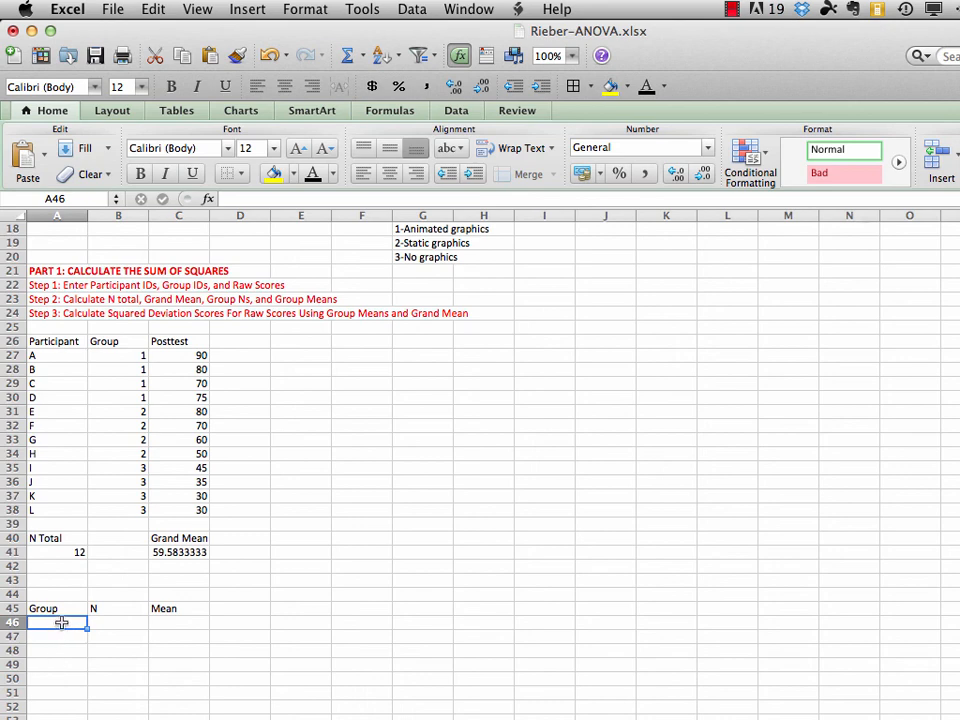
# Enter the group numbers 1, 2 and 3 in cells A46:A48 under the Group header
pyautogui.write('1')
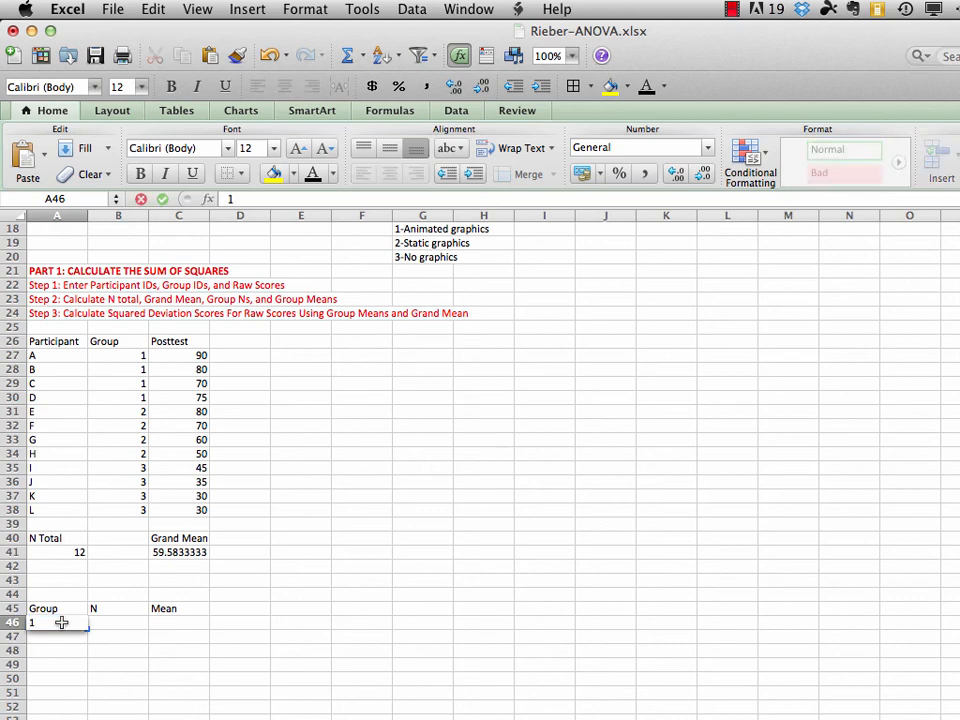
pyautogui.press('Return')
pyautogui.write('2')
pyautogui.press('Return')
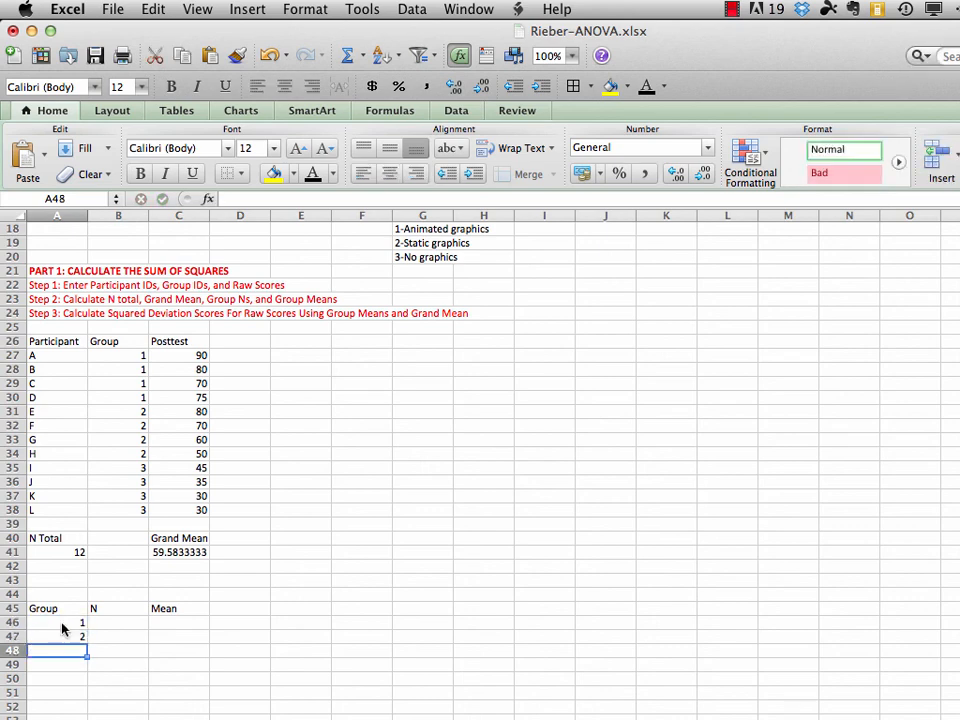
pyautogui.write('3')
pyautogui.press('Return')
# Calculate the N for group 1 in cell B46 with =COUNTIF(B27:B38,1)
pyautogui.click(115, 622)
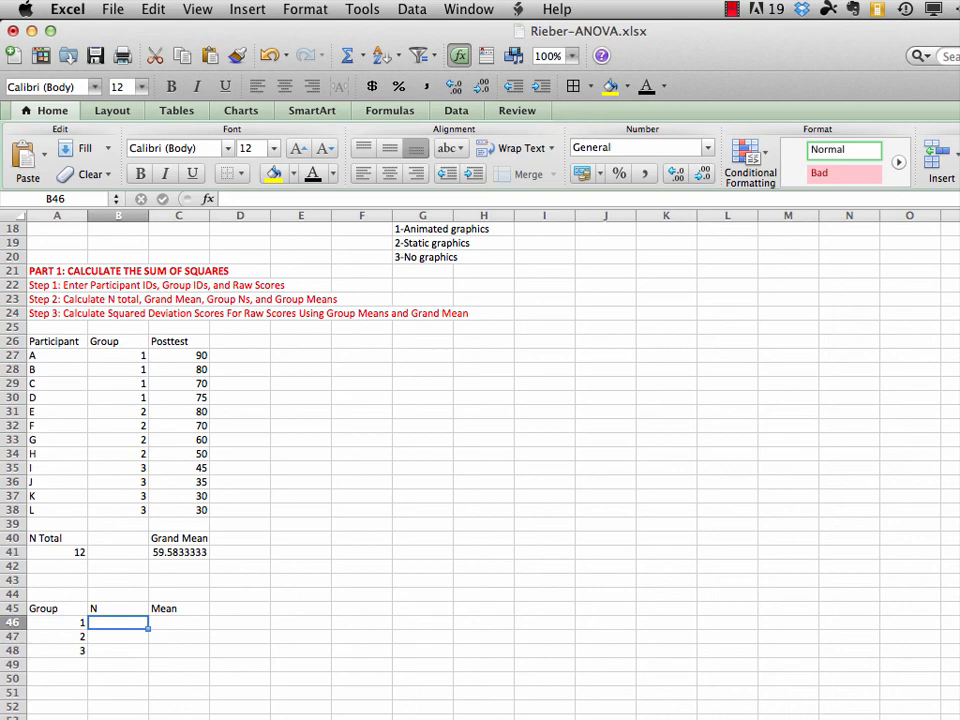
pyautogui.write('=')
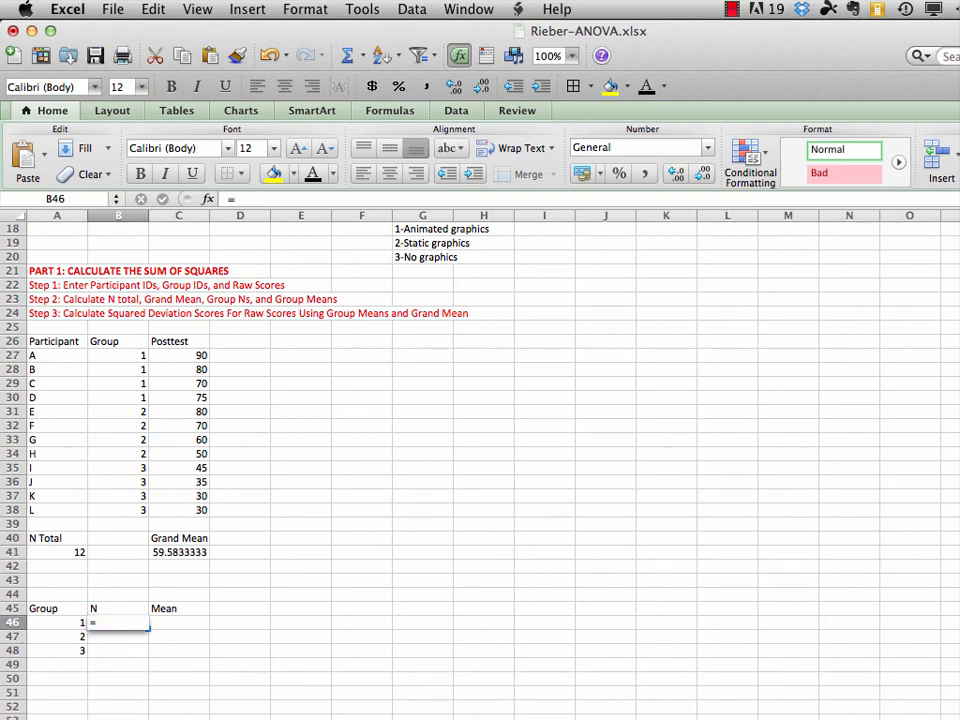
pyautogui.write('c')
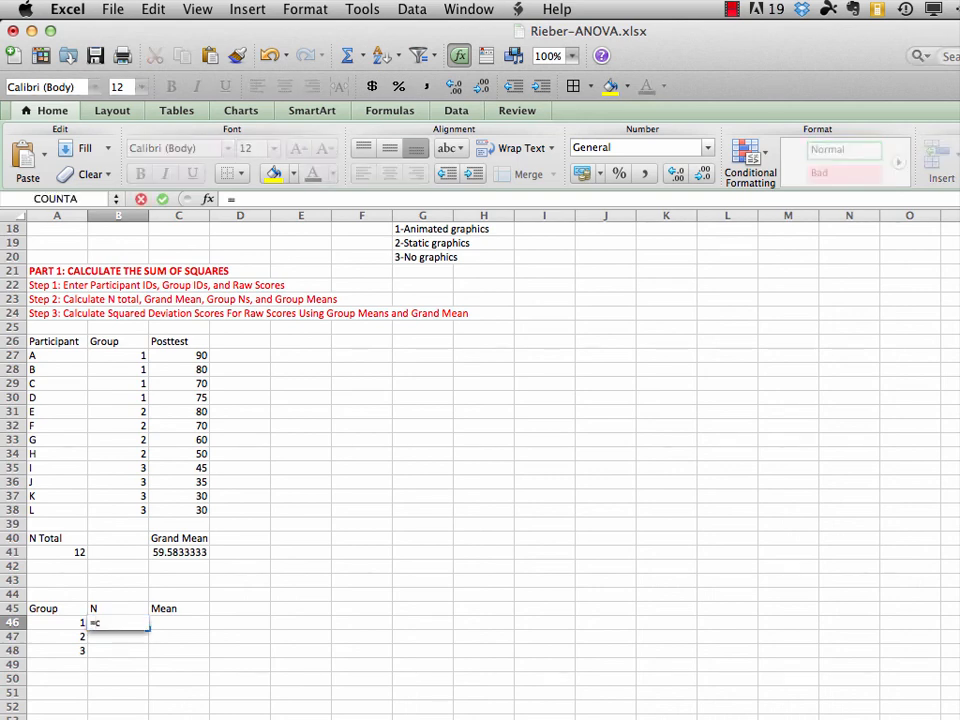
pyautogui.write('ountif')
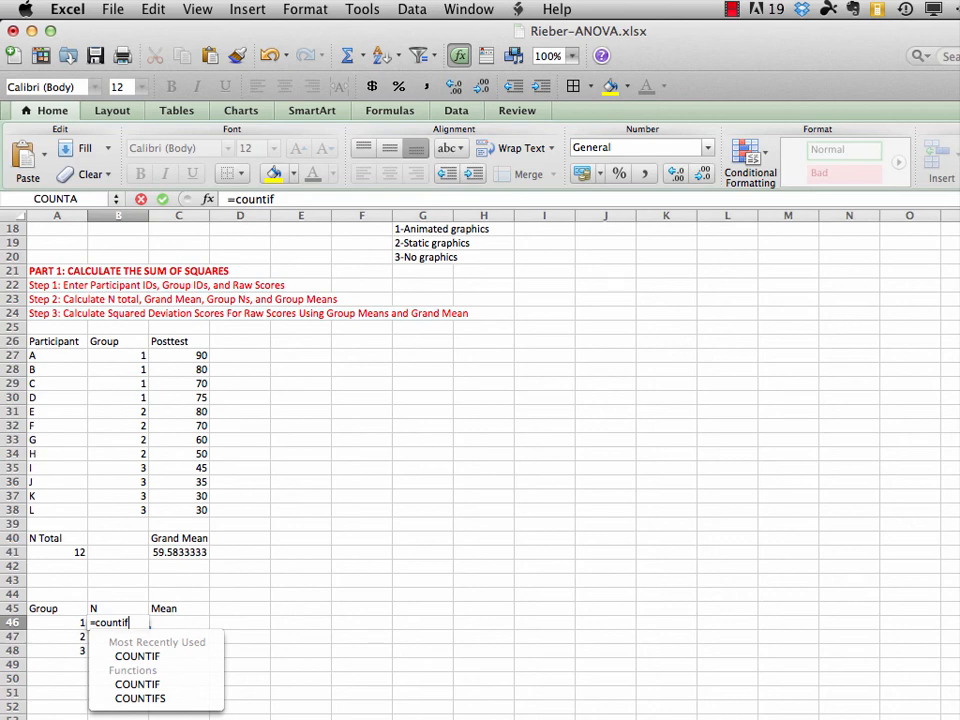
pyautogui.write('(')
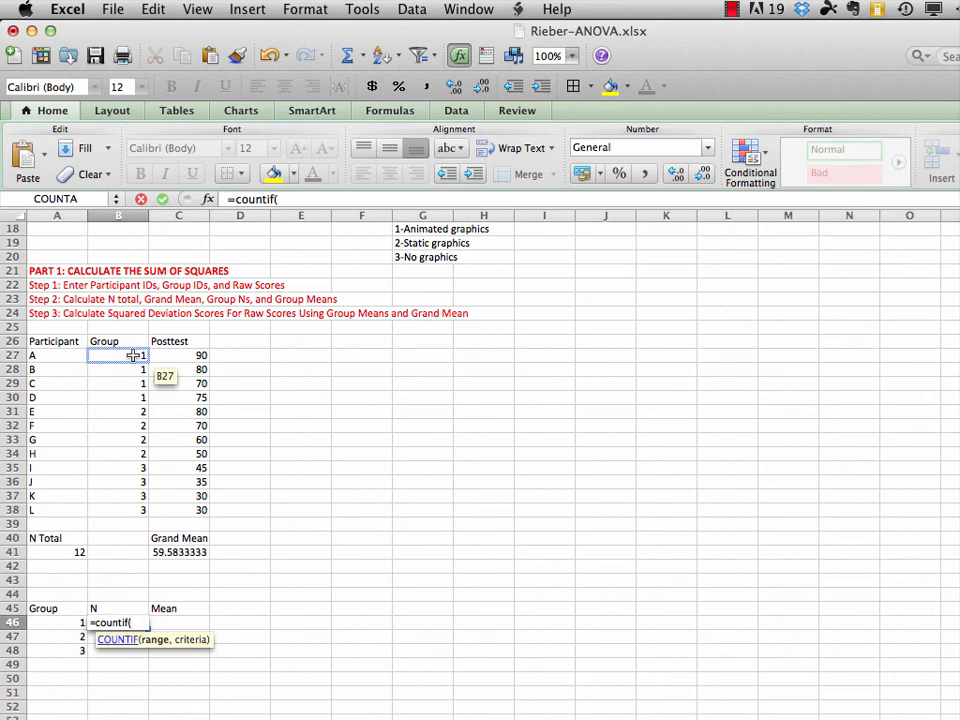
pyautogui.click(134, 357)
pyautogui.moveTo(134, 360); pyautogui.dragTo(131, 517)
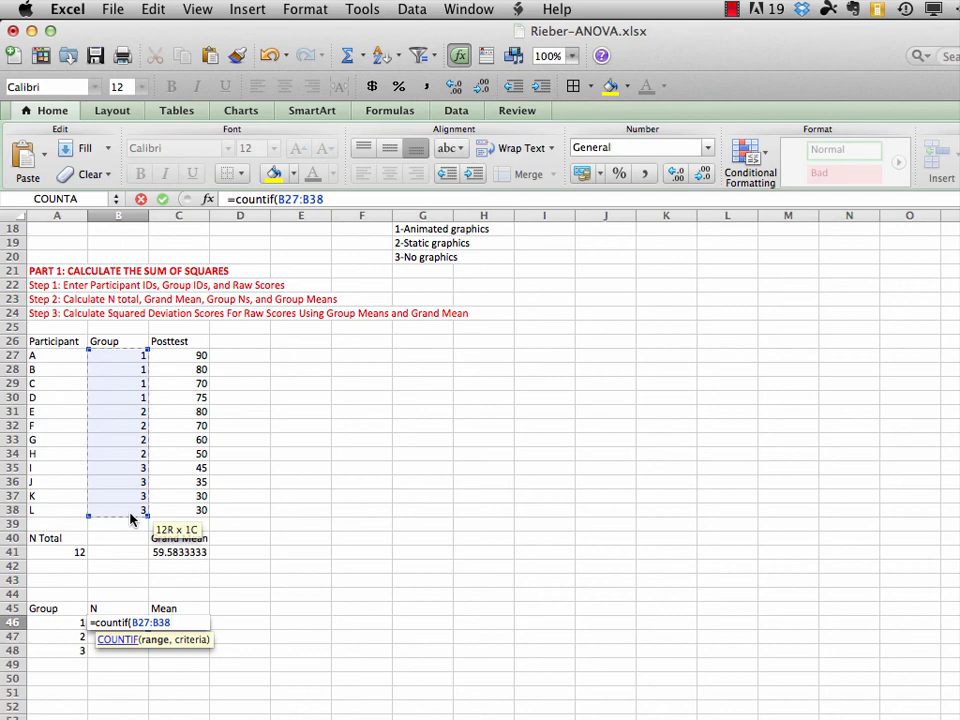
pyautogui.write(',')
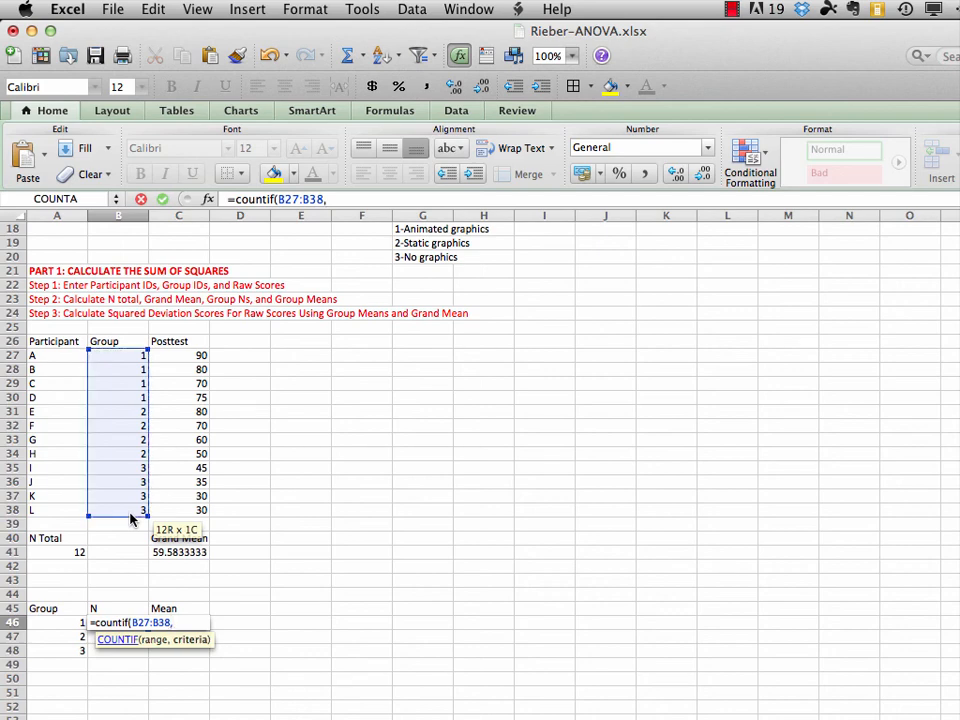
pyautogui.write('1)')
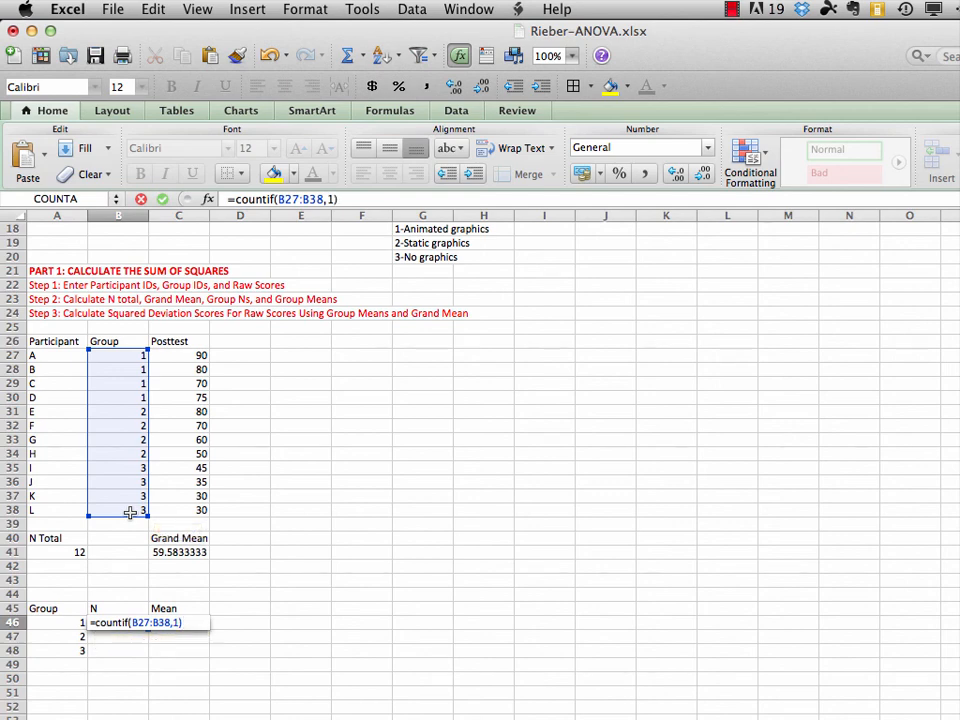
pyautogui.press('Return')
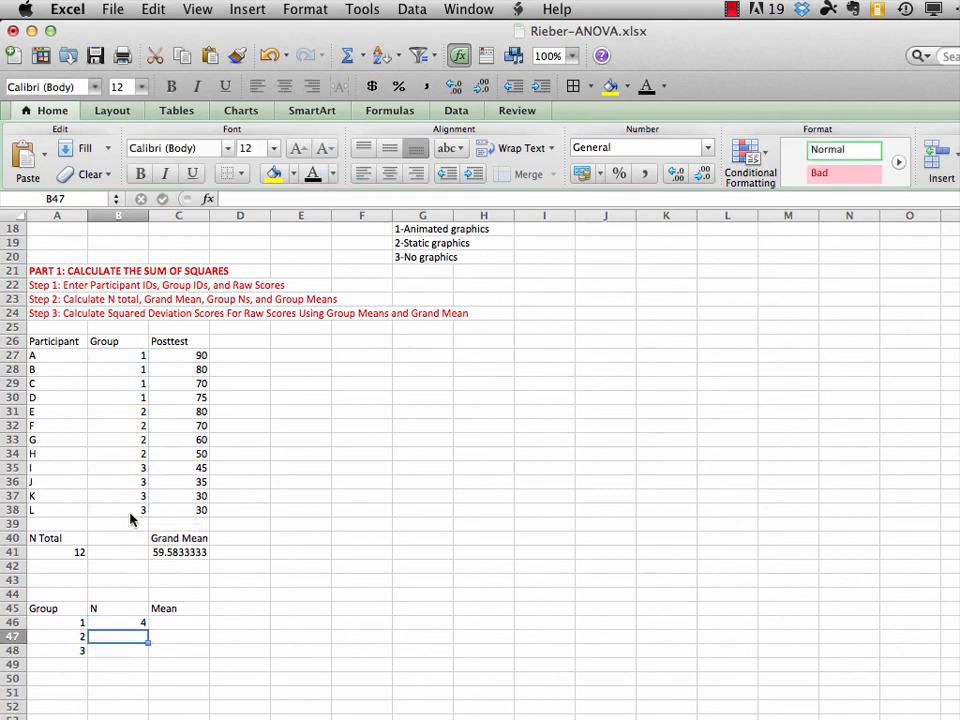
# Lock the row references in B46's count formula so it reads =COUNTIF(B$27:B$38,1)
pyautogui.click(131, 623)
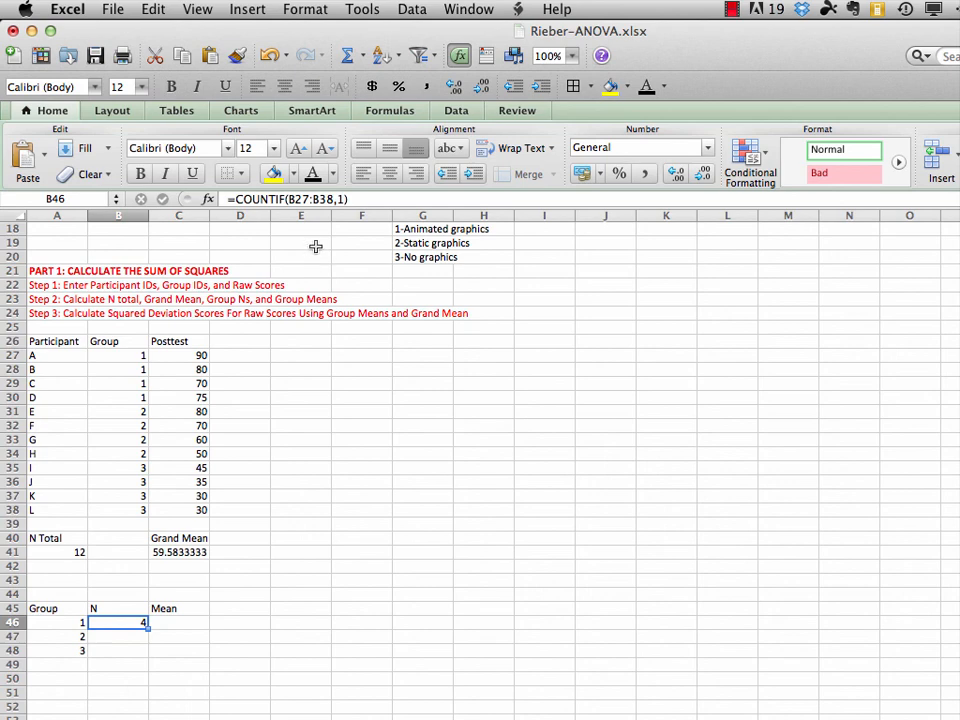
pyautogui.click(294, 199)
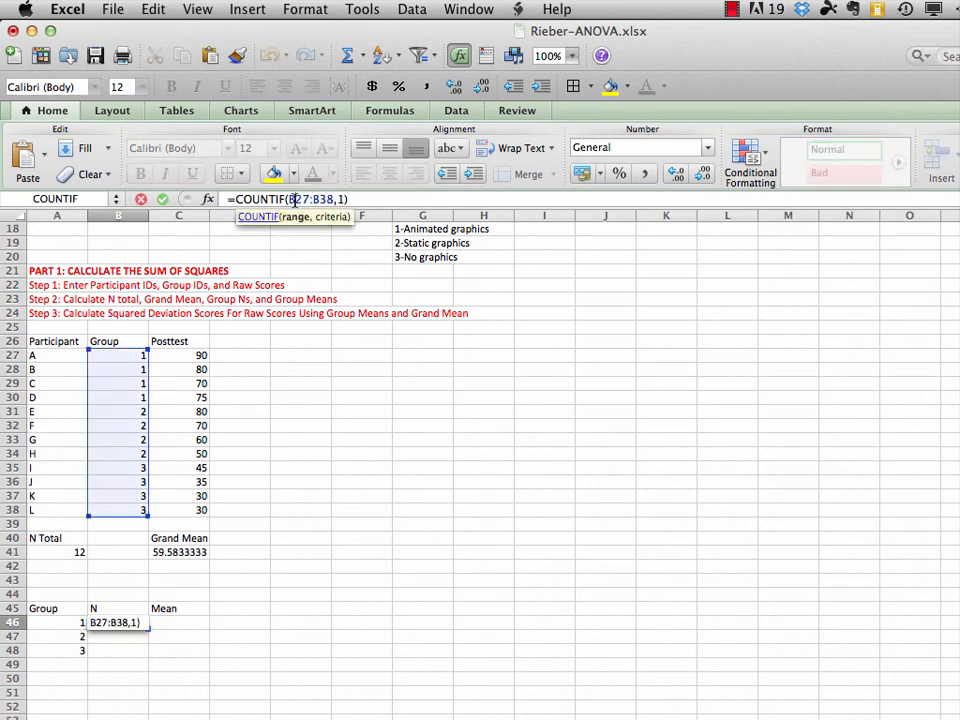
pyautogui.write('$')
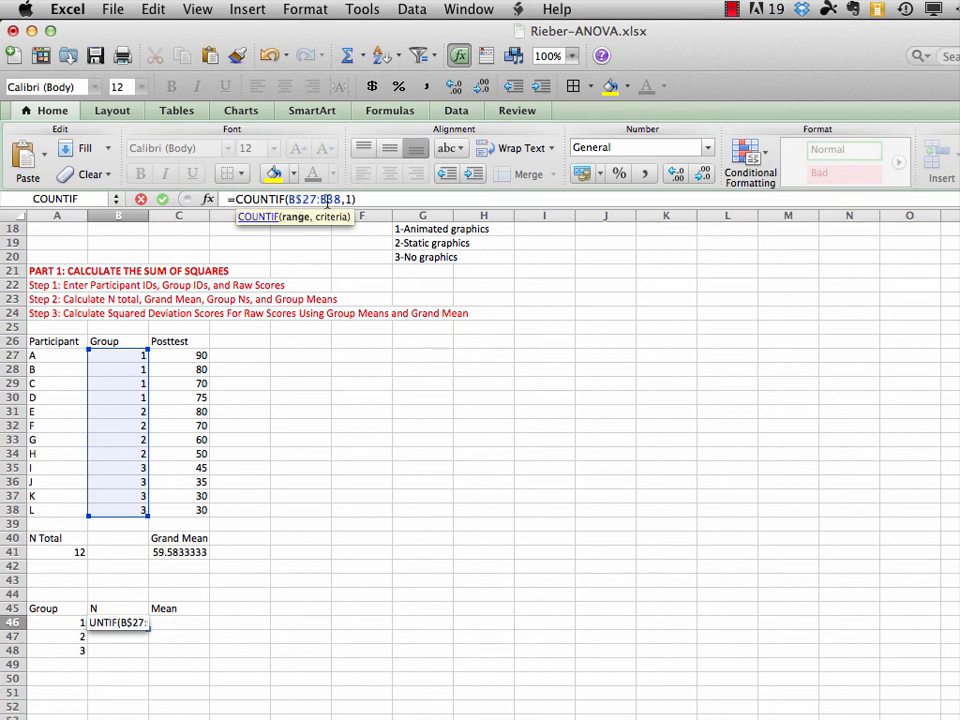
pyautogui.click(327, 199)
pyautogui.write('$')
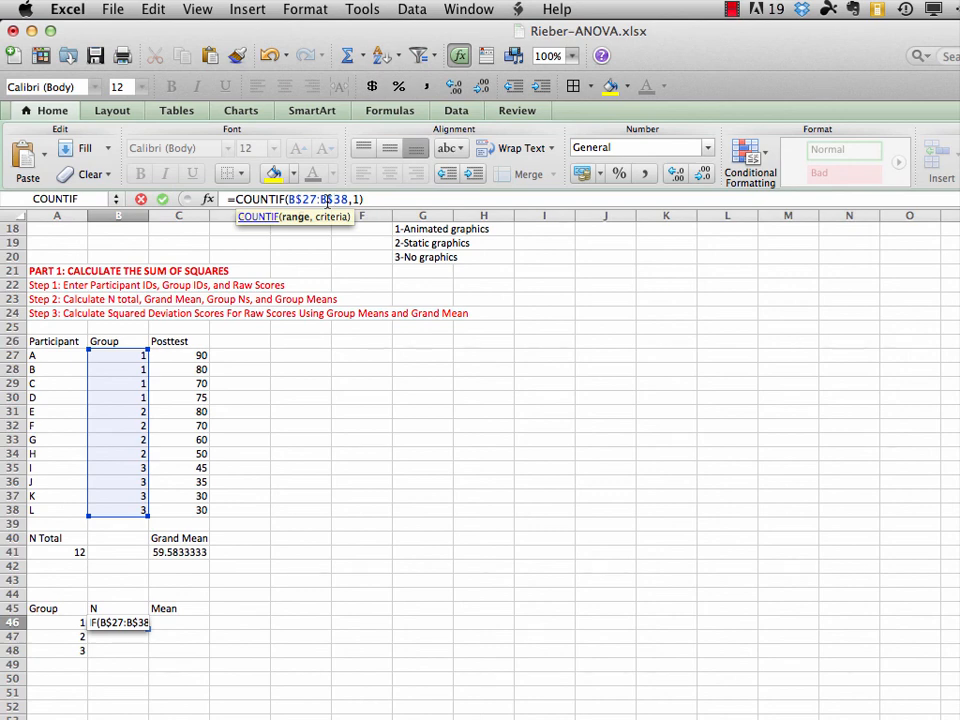
pyautogui.press('Return')
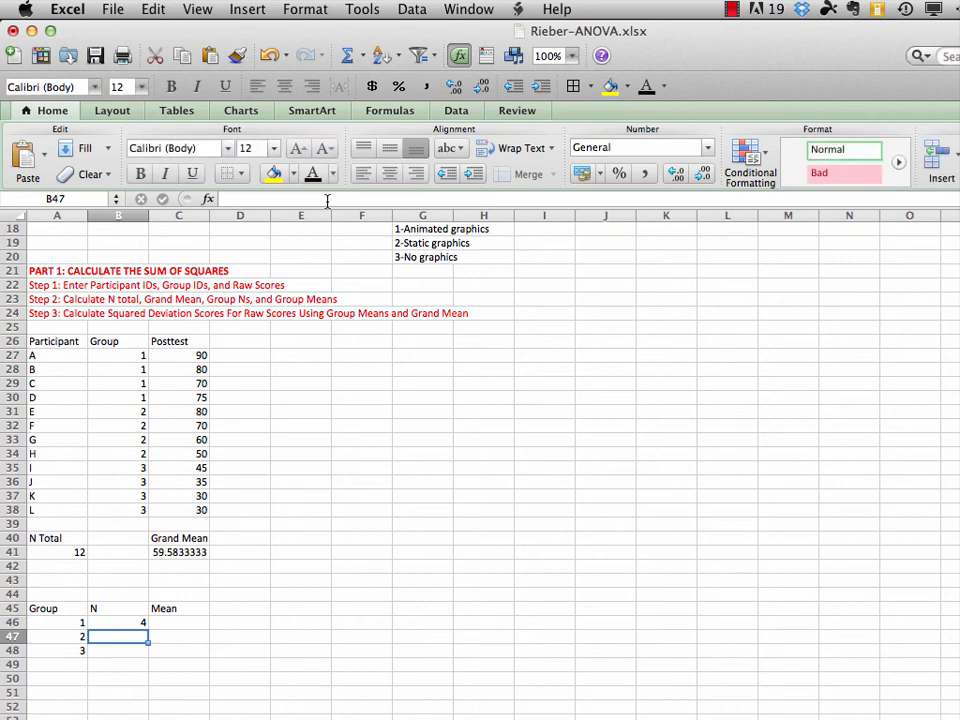
# Fill the group 1 count formula from B46 down through B48
pyautogui.click(131, 624)
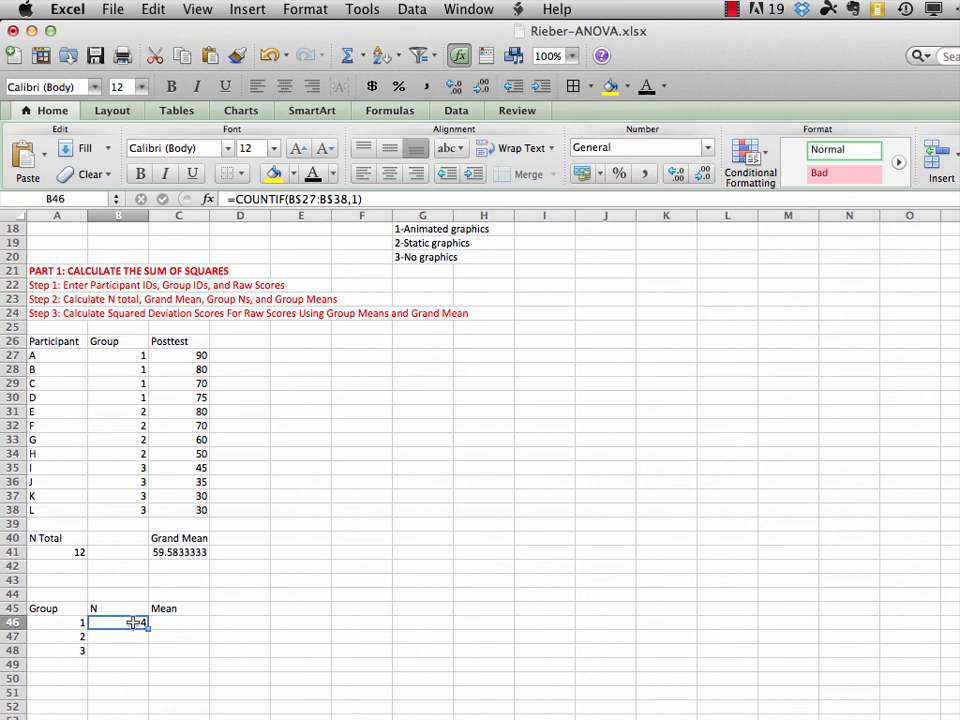
pyautogui.moveTo(133, 624); pyautogui.dragTo(133, 647)
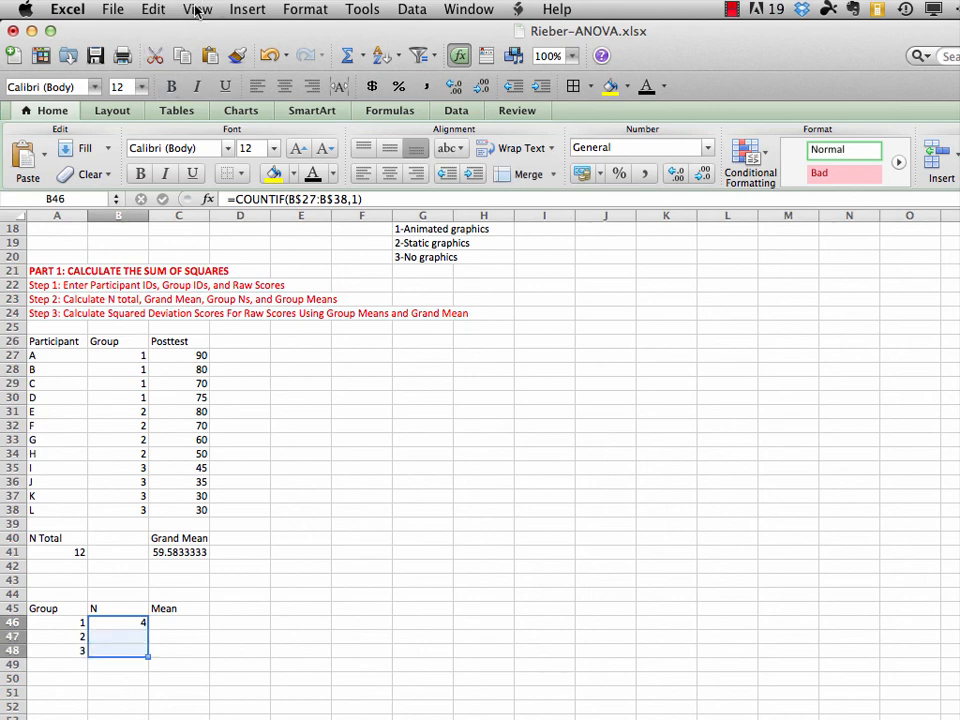
pyautogui.click(154, 10)
pyautogui.moveTo(170, 199)
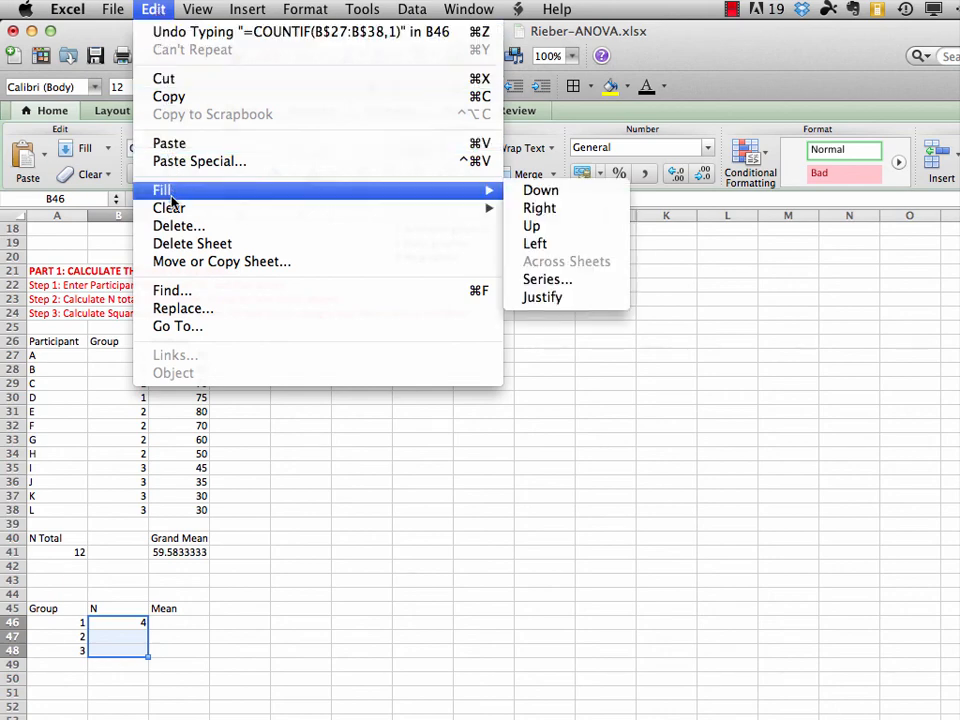
pyautogui.click(541, 190)
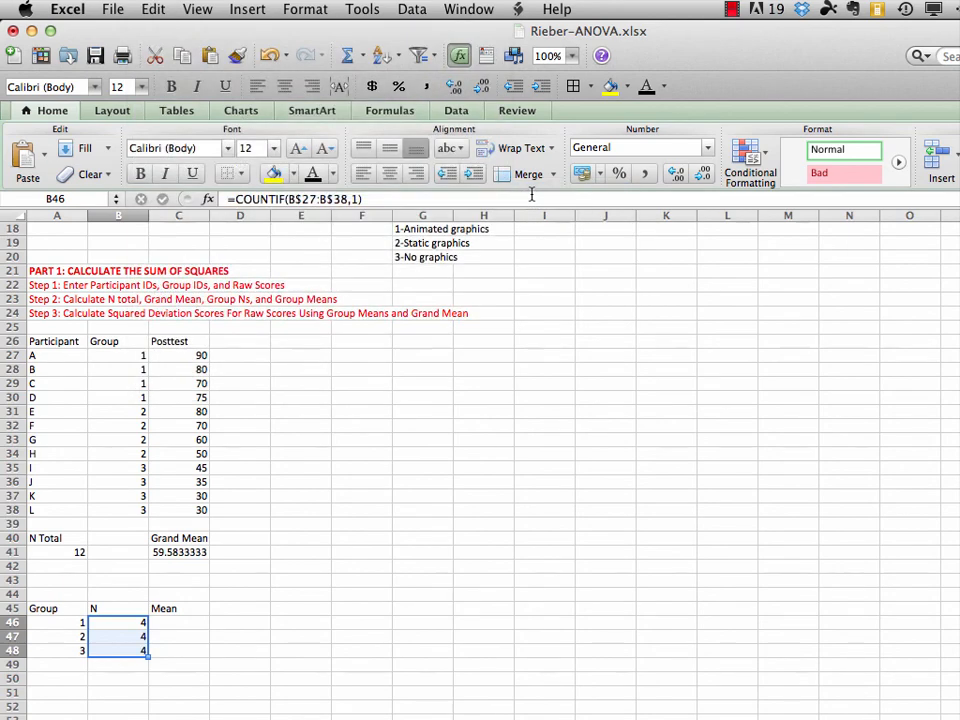
# Change the COUNTIF criterion in B47 to 2 so it counts group 2, giving =COUNTIF(B$27:B$38,2)
pyautogui.click(131, 638)
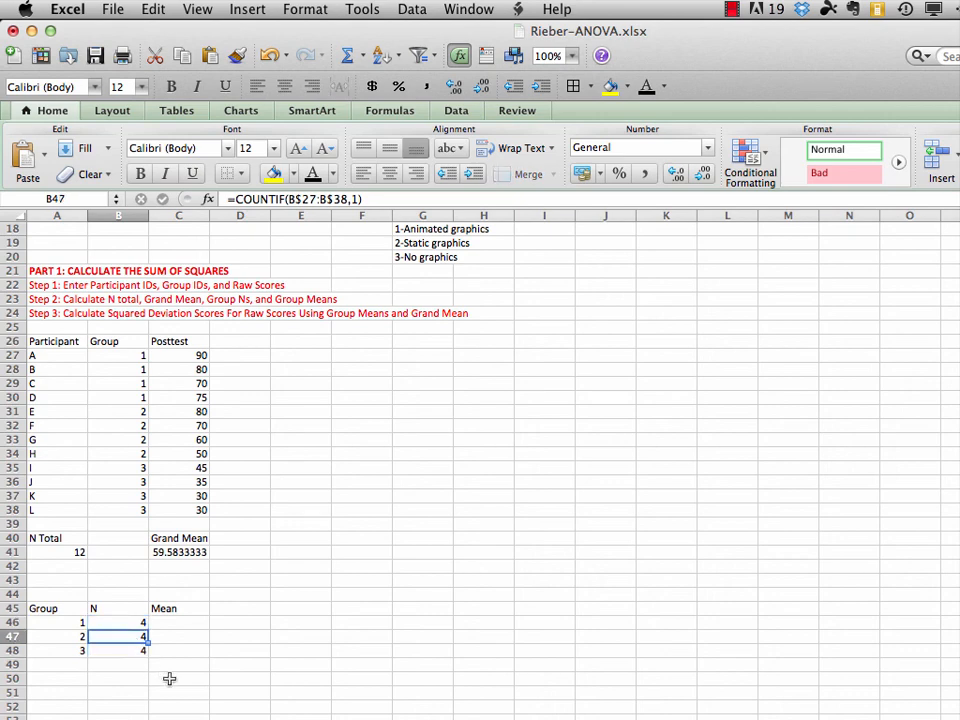
pyautogui.click(364, 200)
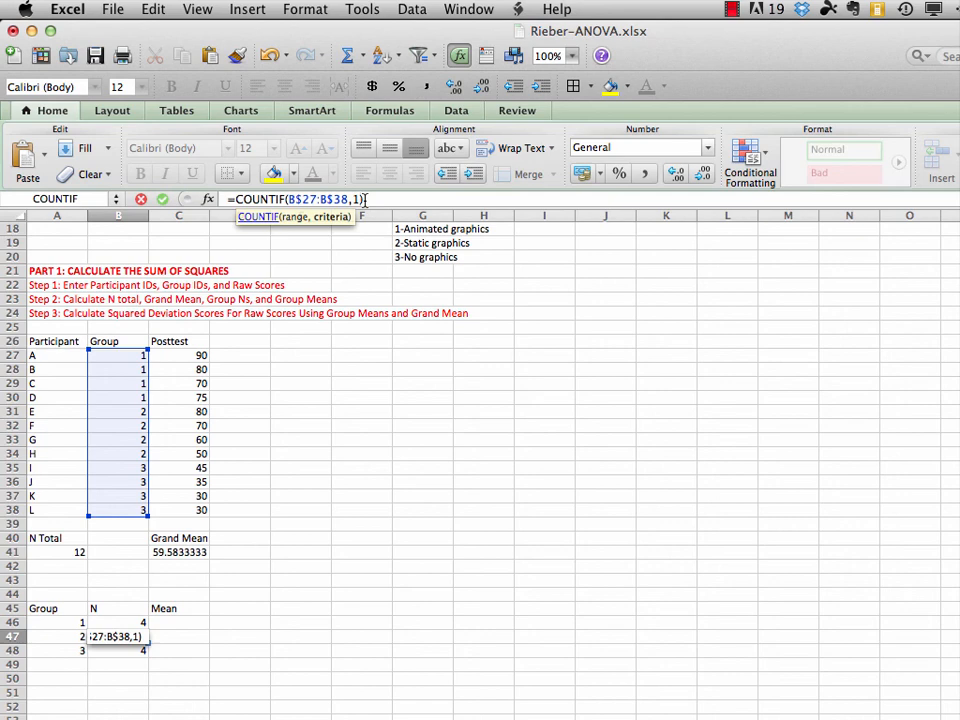
pyautogui.press('BackSpace')
pyautogui.write('2')
pyautogui.press('Return')
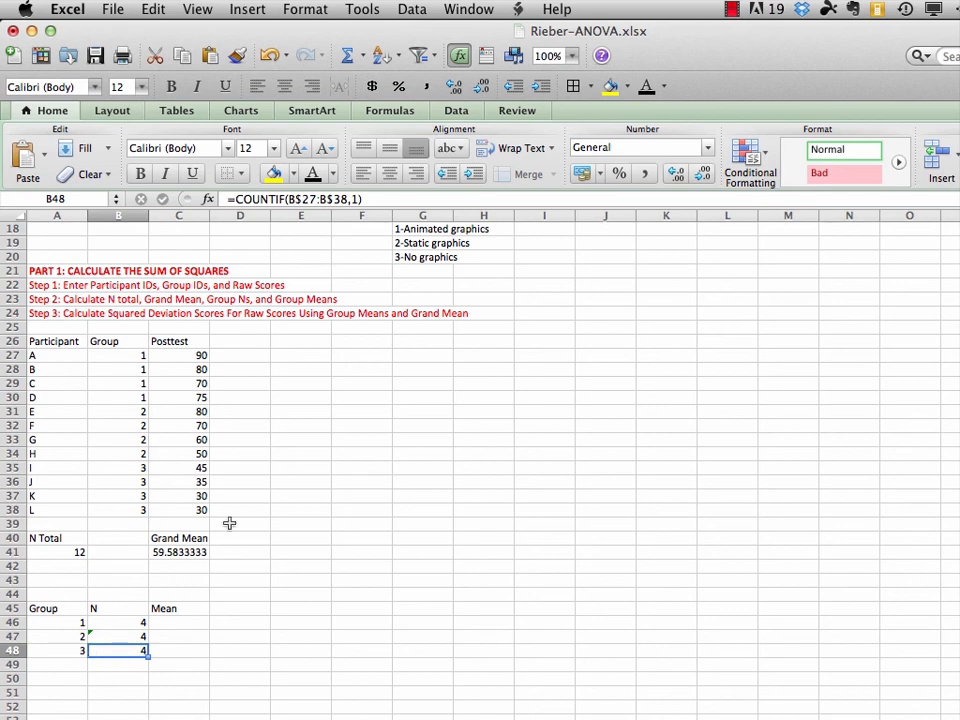
# Change the COUNTIF criterion in B48 to 3 so it counts group 3, giving =COUNTIF(B$27:B$38,3)
pyautogui.click(350, 200)
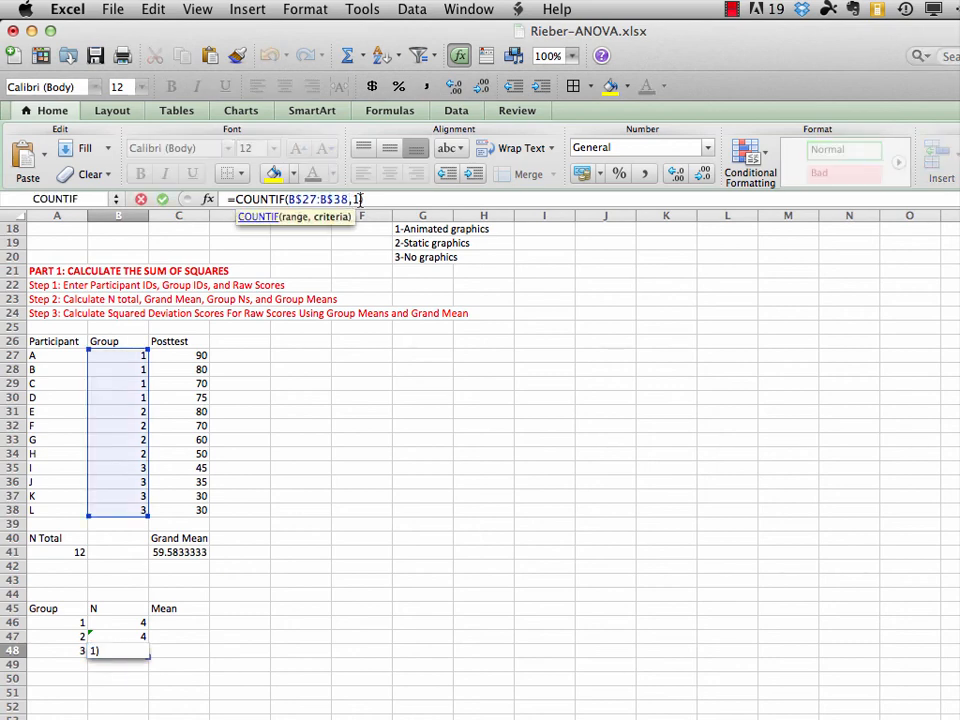
pyautogui.press('BackSpace')
pyautogui.write('3')
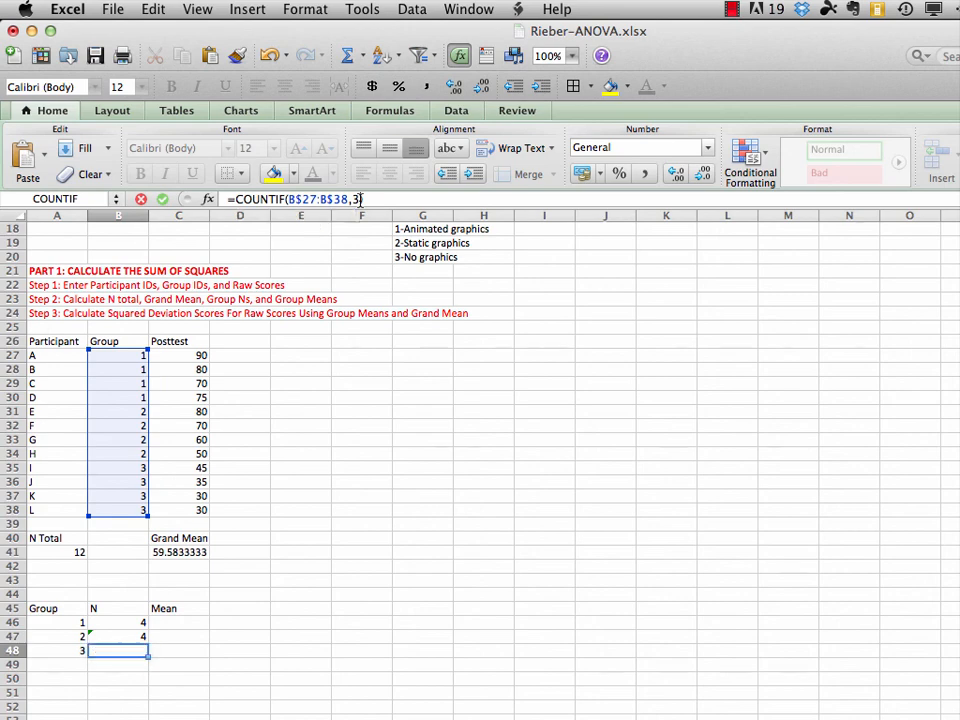
pyautogui.press('Return')
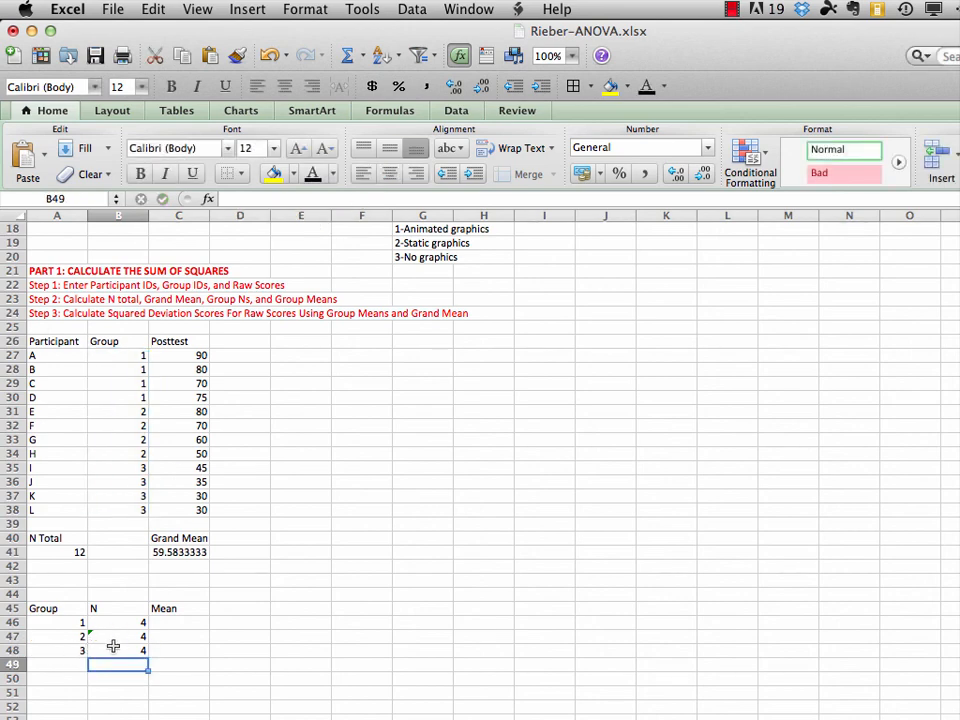
pyautogui.moveTo(120, 355); pyautogui.dragTo(136, 508)
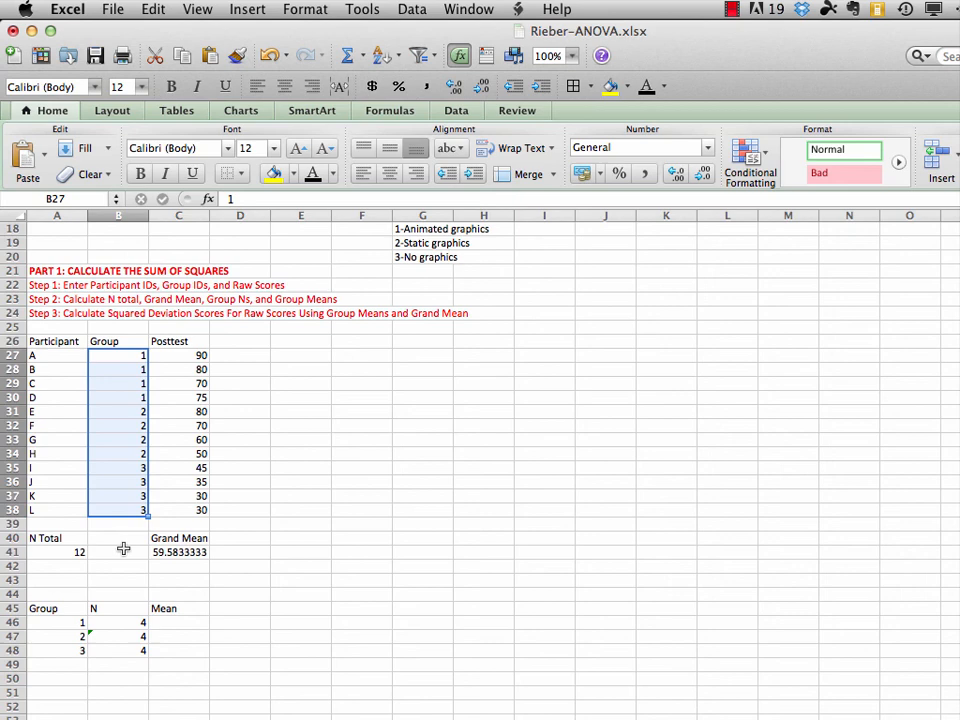
pyautogui.click(132, 664)
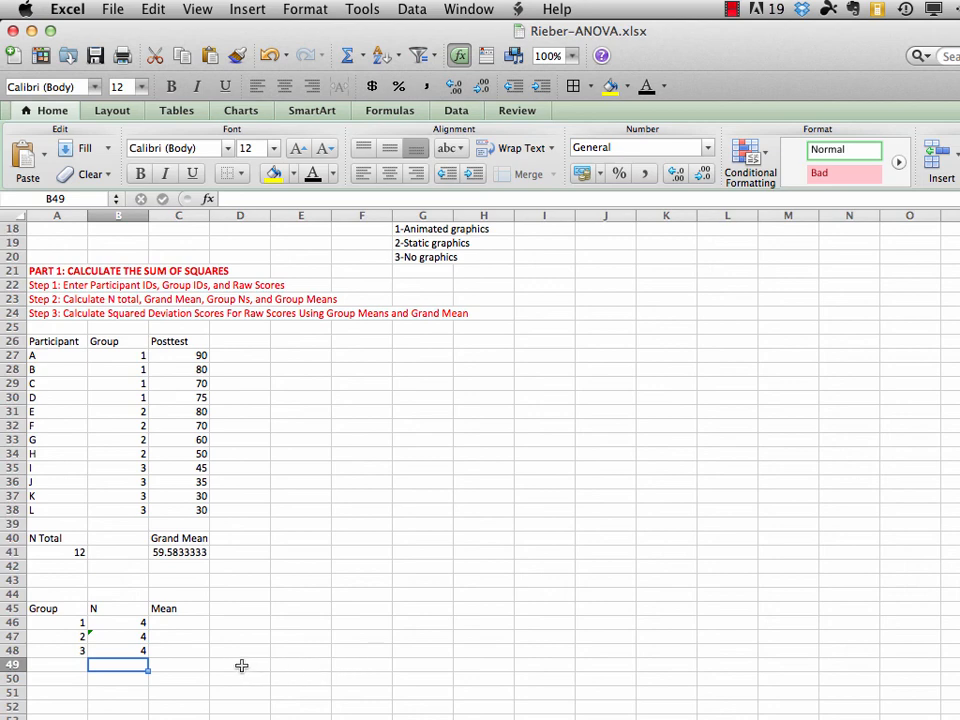
# Calculate the group 1 mean in cell C46 with =AVERAGE(C27:C30)
pyautogui.click(184, 623)
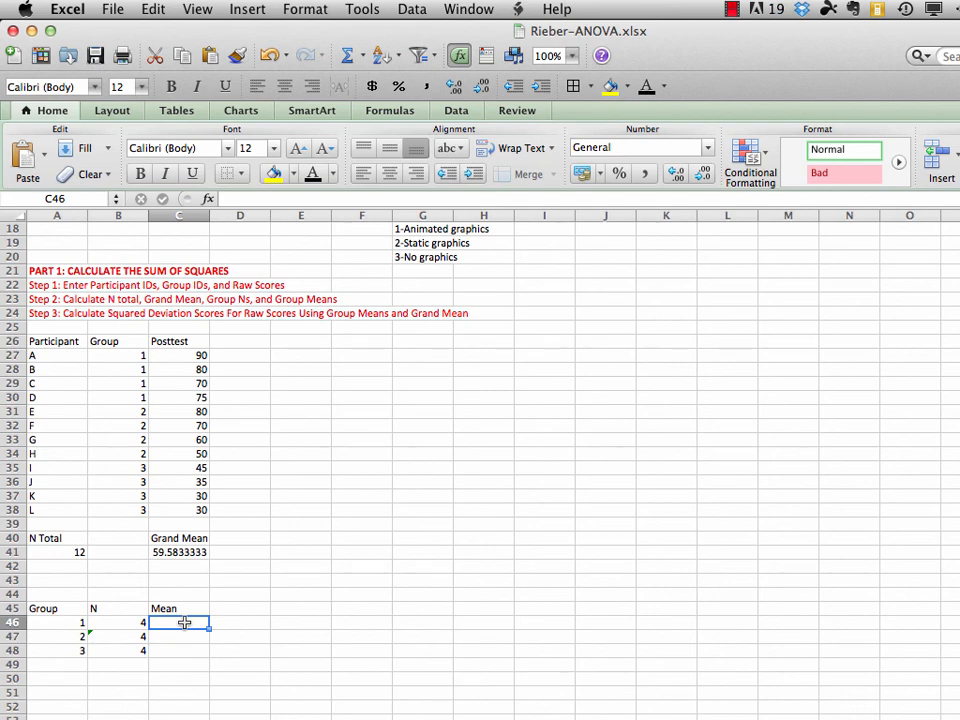
pyautogui.write('=aver')
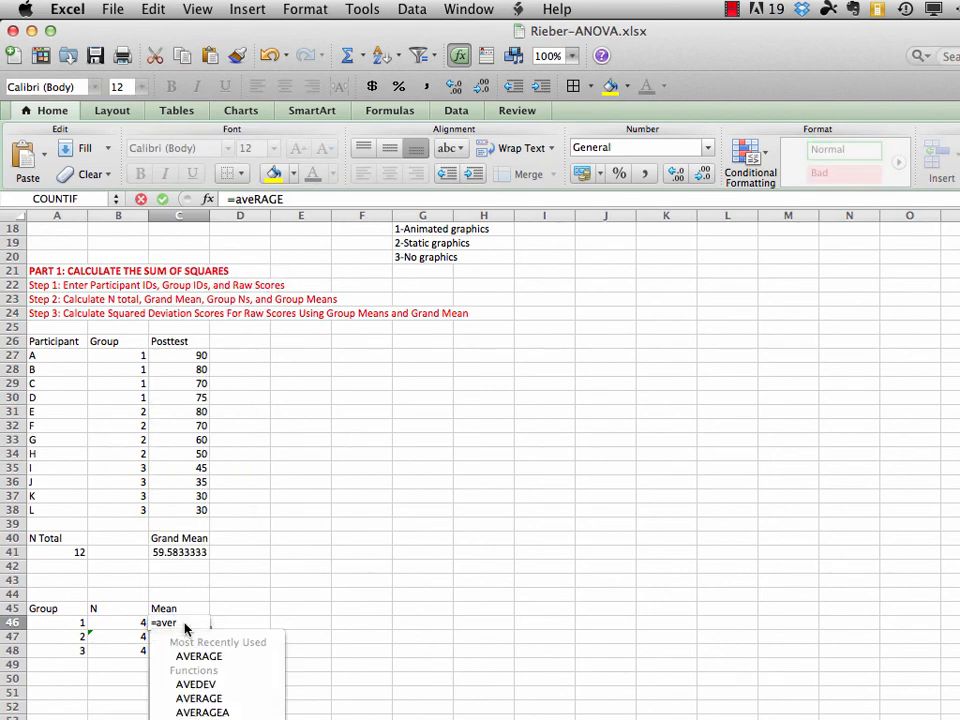
pyautogui.write('age(')
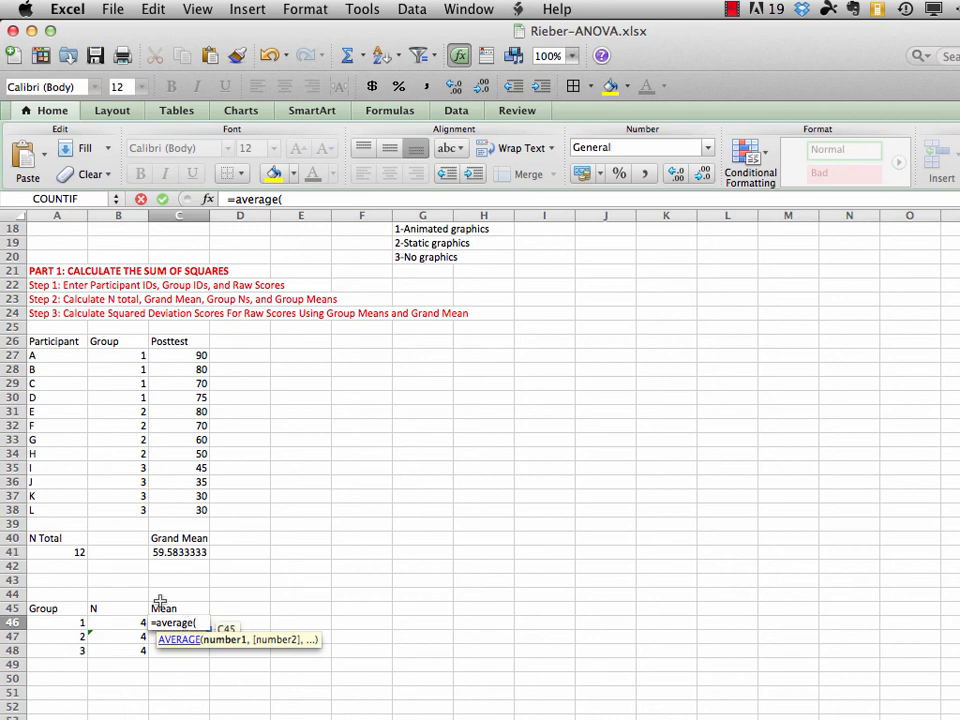
pyautogui.moveTo(199, 357); pyautogui.dragTo(197, 396)
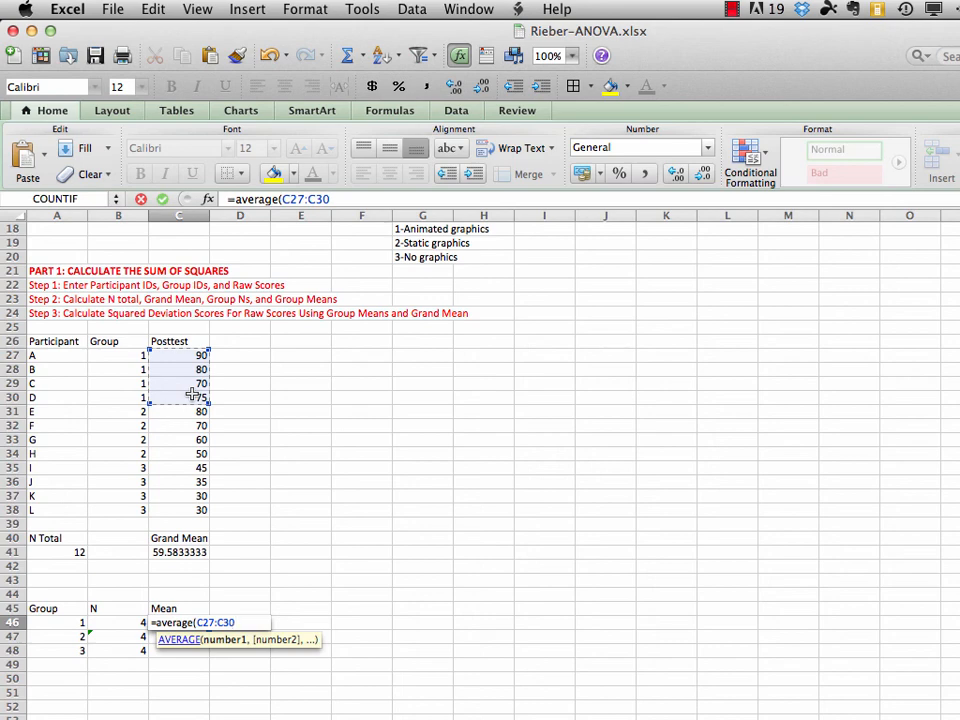
pyautogui.write(')')
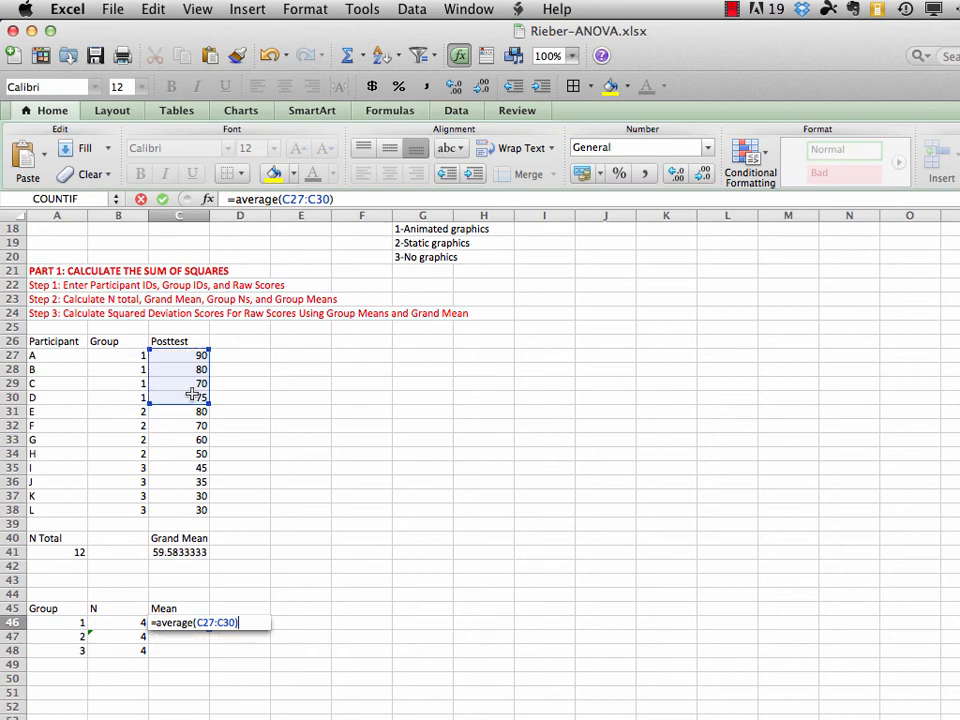
pyautogui.press('Return')
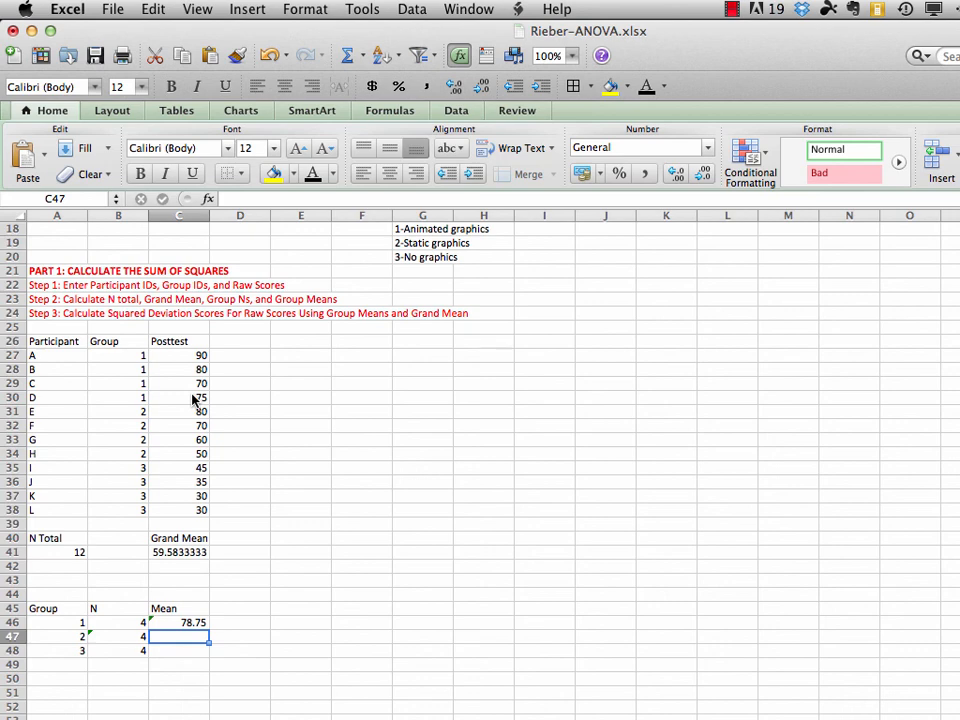
# Calculate the group 2 mean in cell C47 with =AVERAGE(C31:C34)
pyautogui.write('=')
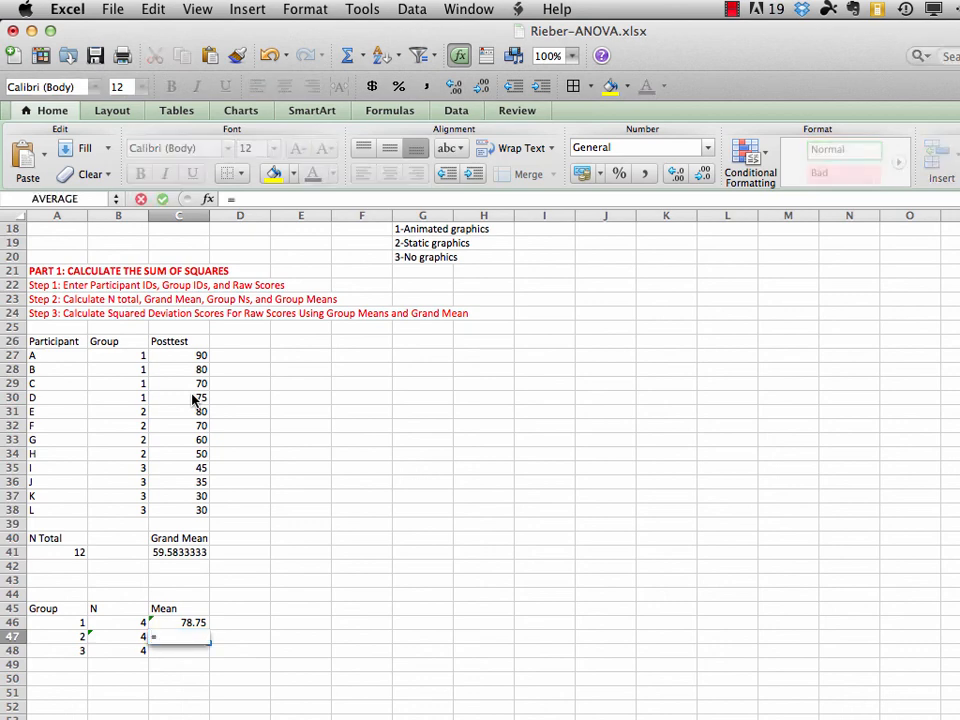
pyautogui.write('average(')
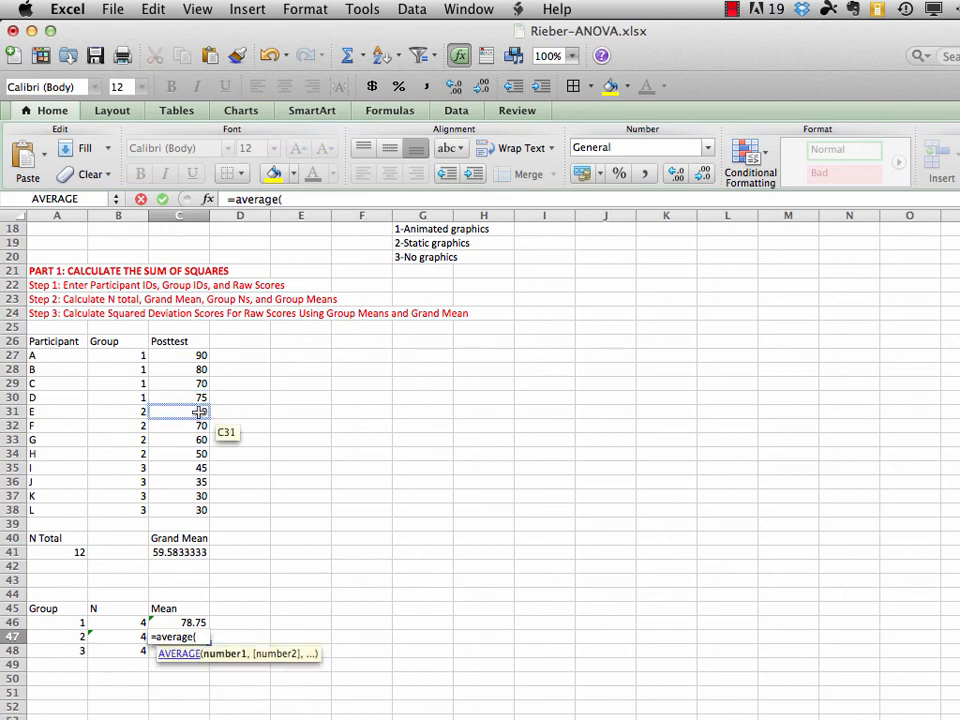
pyautogui.moveTo(199, 412); pyautogui.dragTo(199, 455)
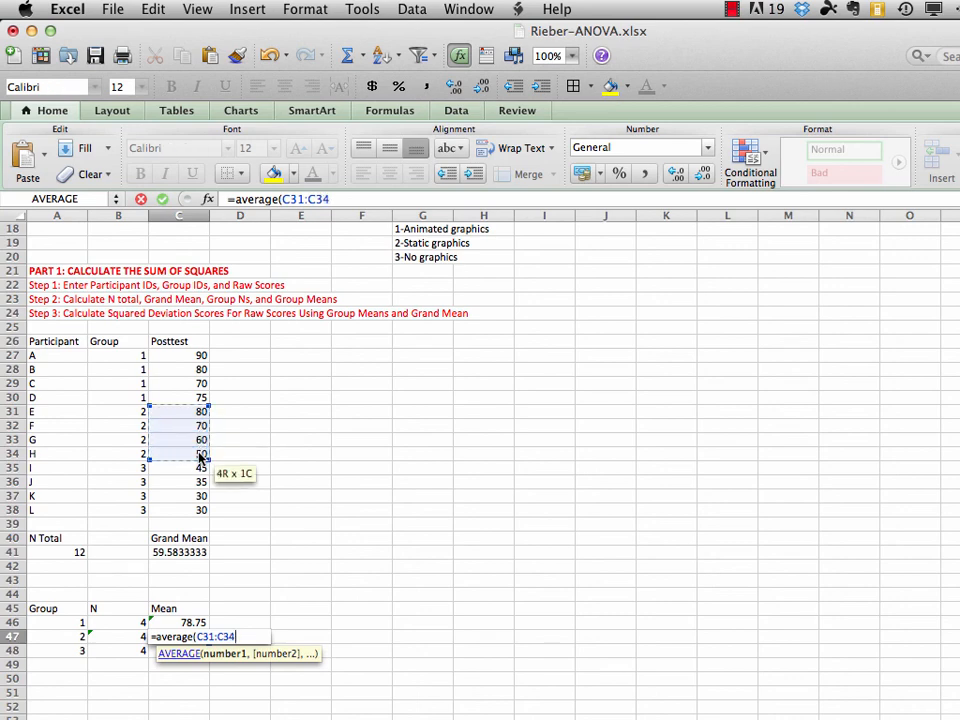
pyautogui.write(')')
pyautogui.press('Return')
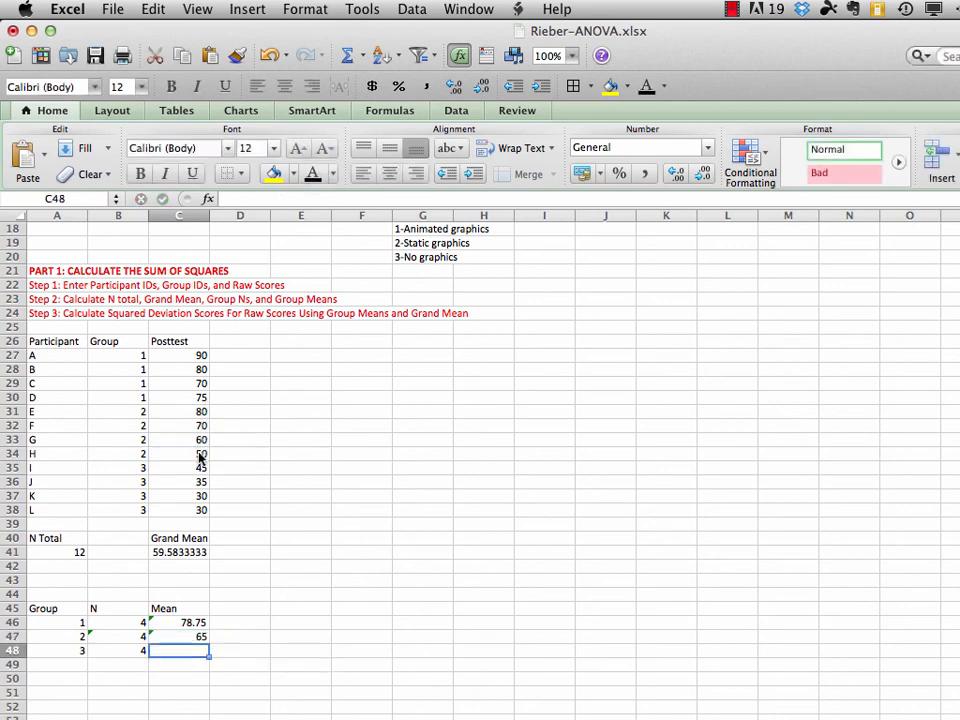
# Calculate the group 3 mean in cell C48 with =AVERAGE(C35:C38) and save the workbook
pyautogui.write('=')
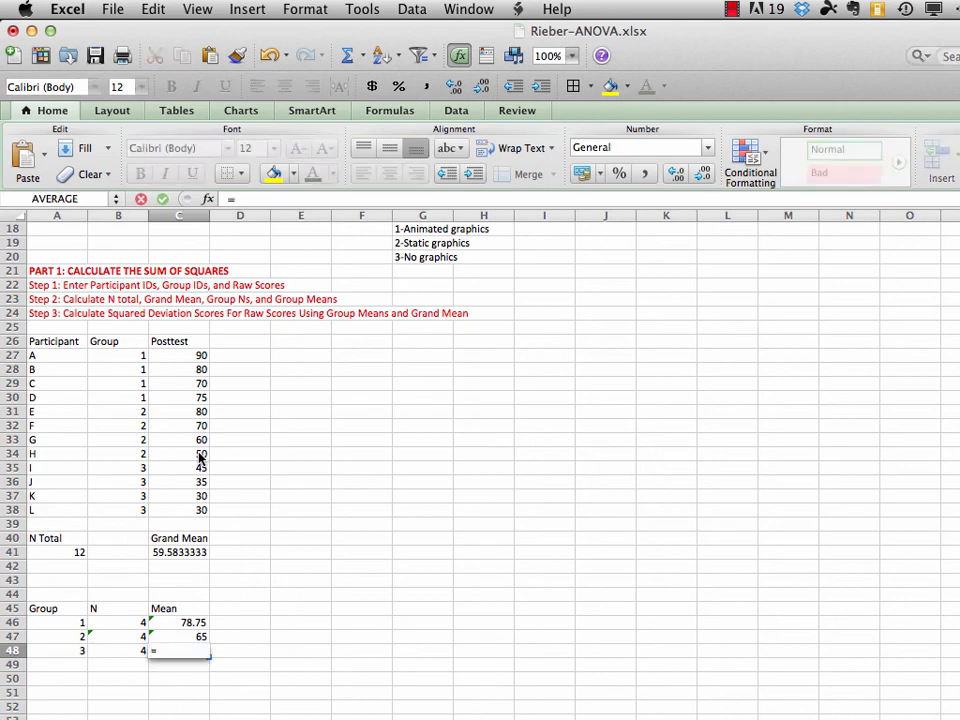
pyautogui.write('average(')
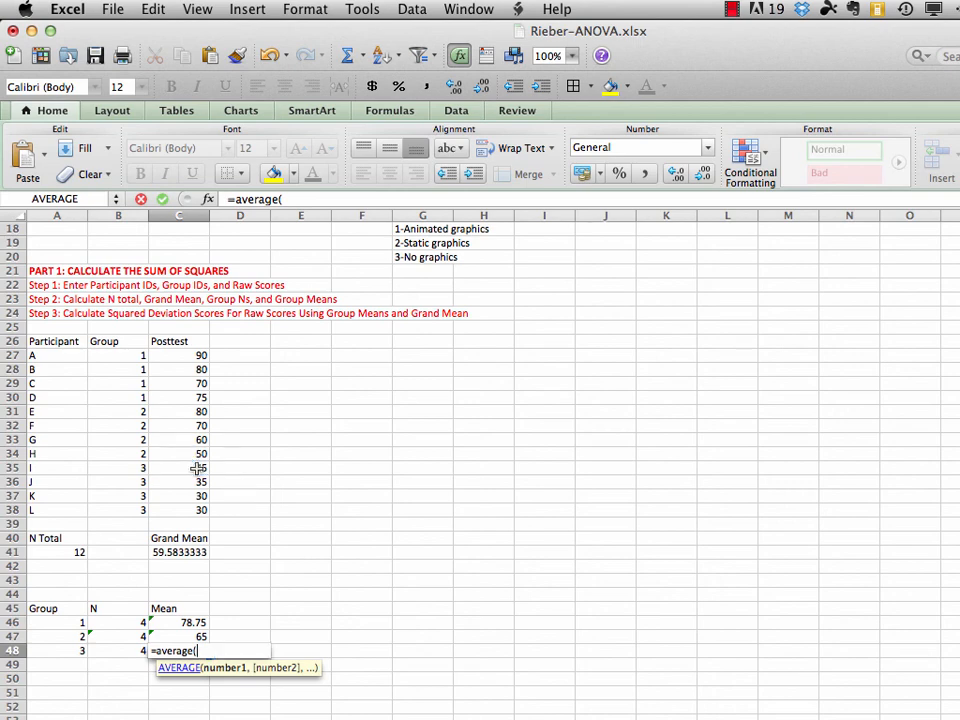
pyautogui.moveTo(196, 467); pyautogui.dragTo(196, 510)
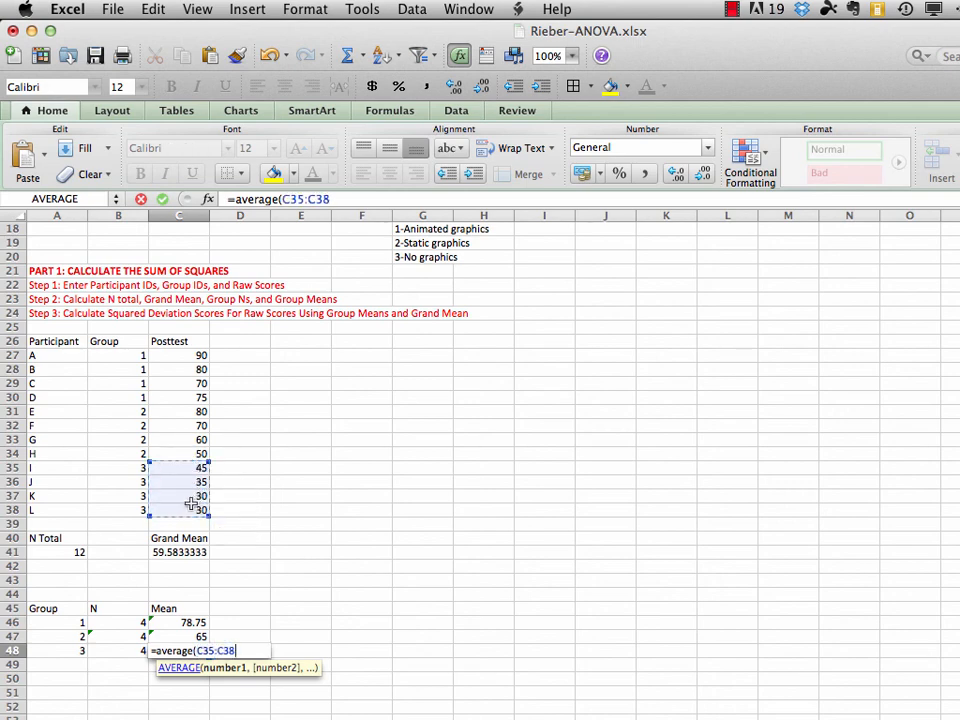
pyautogui.write(')')
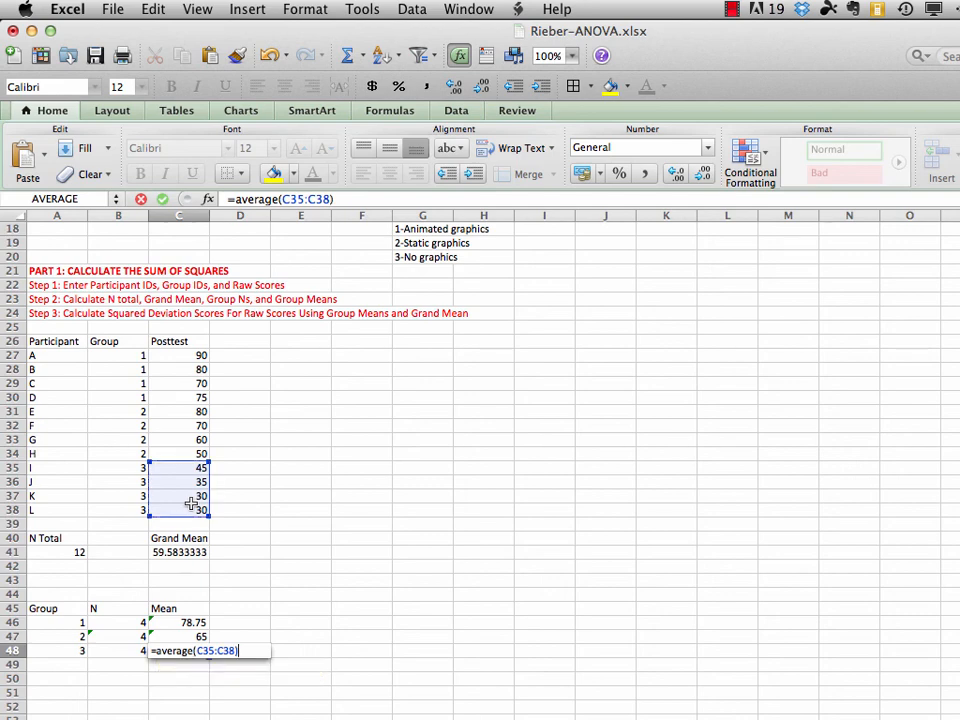
pyautogui.press('Return')
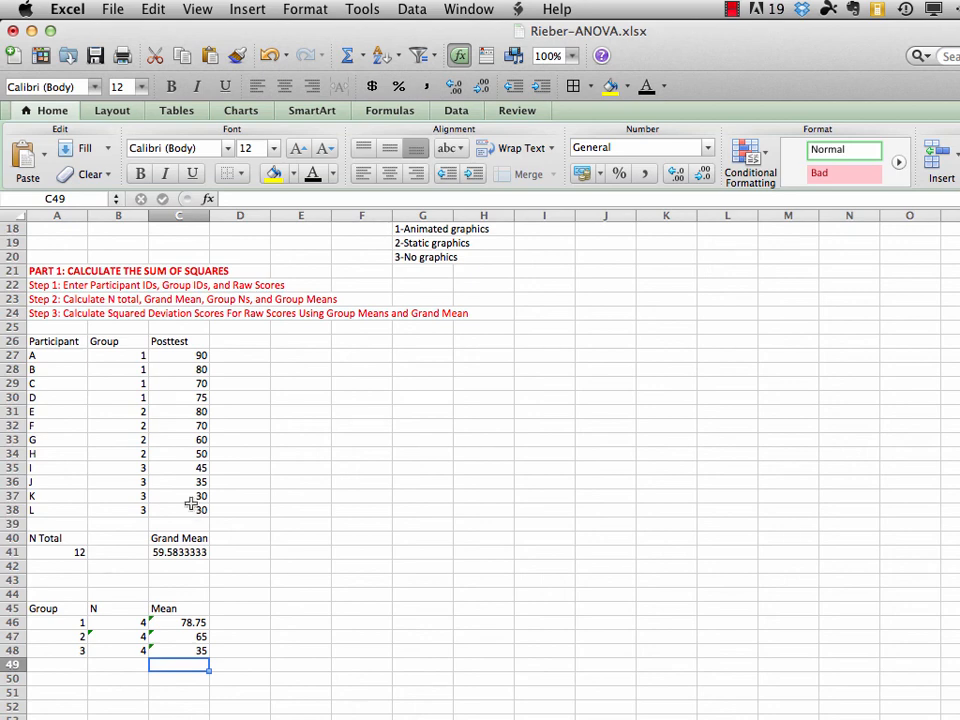
pyautogui.click(112, 10)
pyautogui.click(127, 149)
# Enter the header "X-gM" in cell D26, beside the Posttest header
pyautogui.click(241, 341)
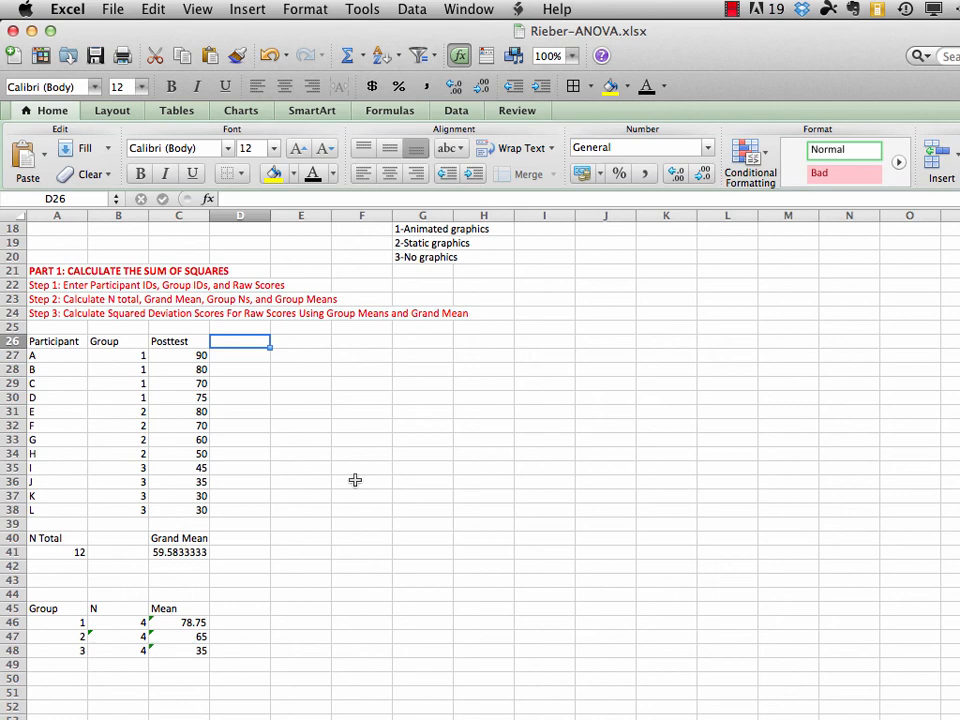
pyautogui.write('X-')
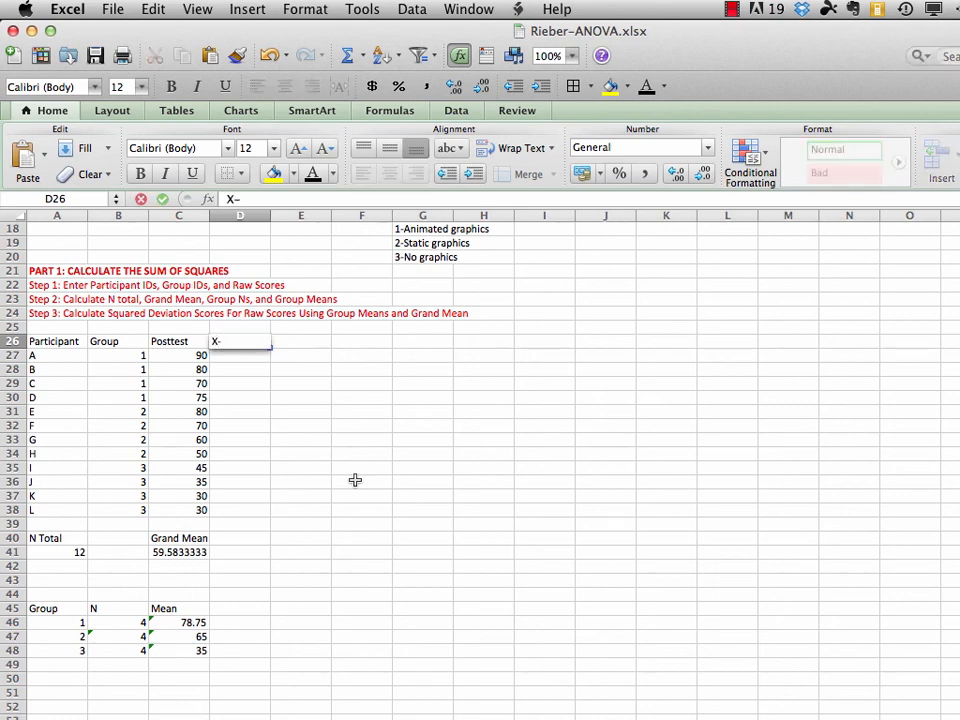
pyautogui.write('gM')
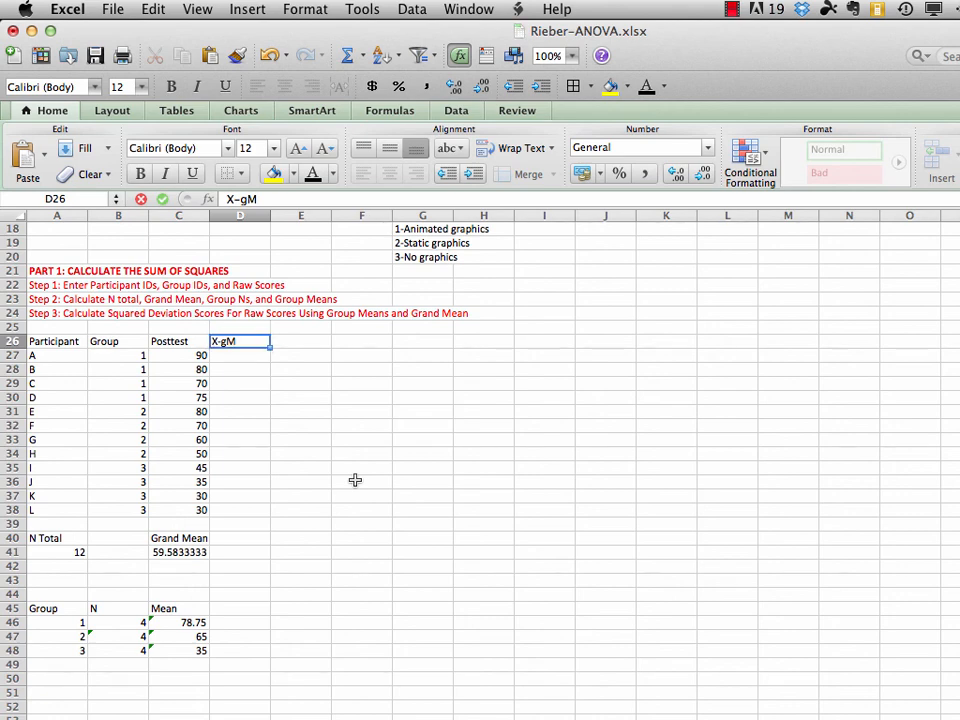
# Enter the header "(X-gM)2" in cell E26
pyautogui.press('Tab')
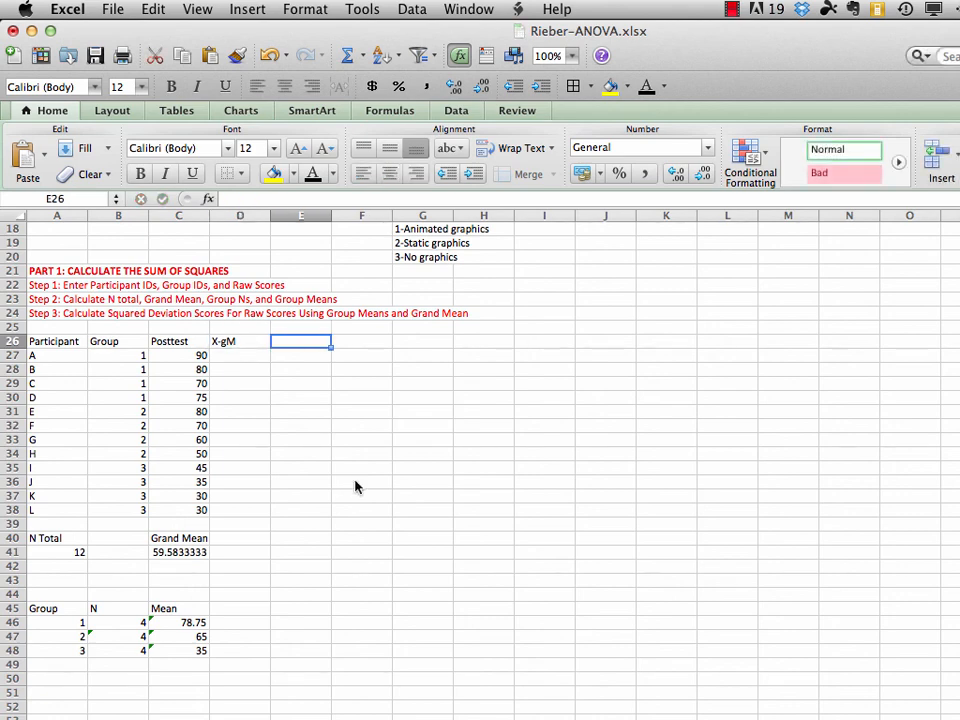
pyautogui.write('(')
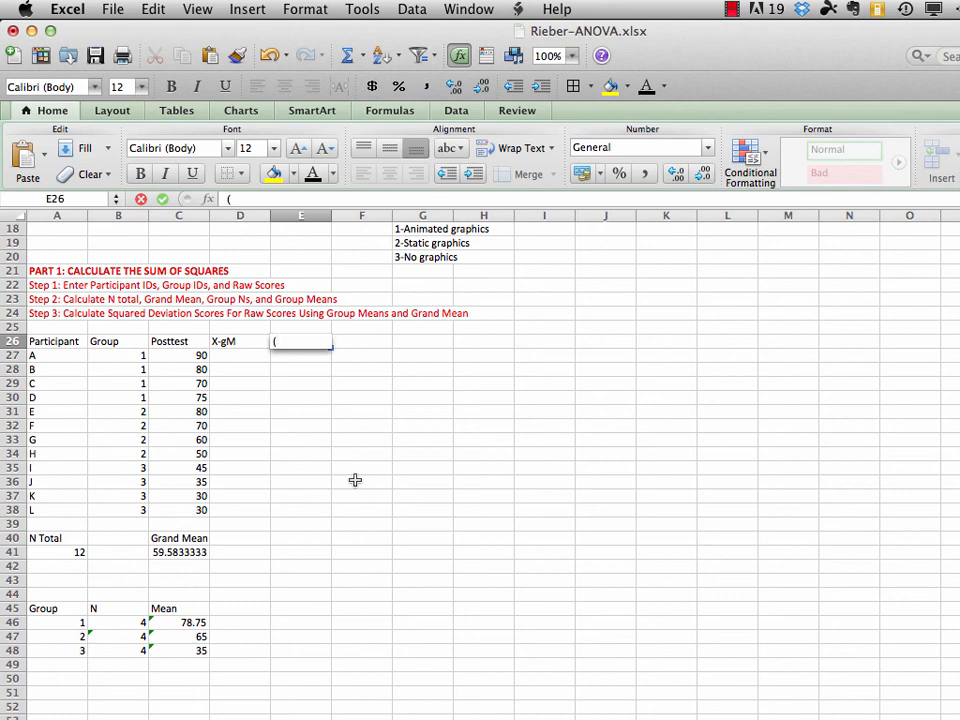
pyautogui.write('X-gM)2')
pyautogui.press('Tab')
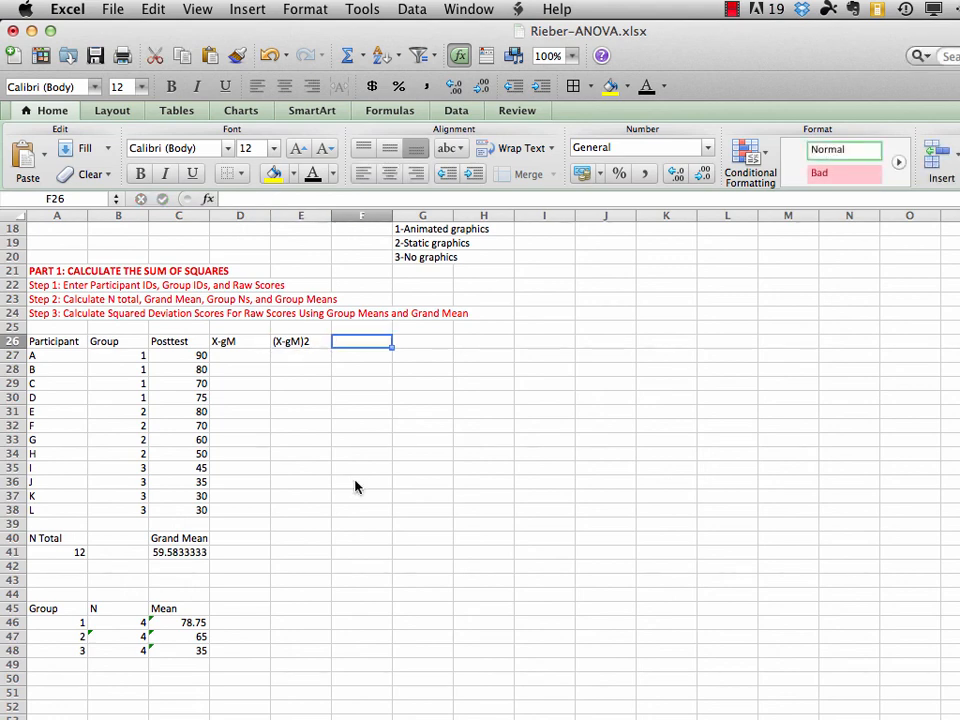
# Enter the headers "X-GM" in cell F26 and "(X-GM)2" in cell G26
pyautogui.write('X-')
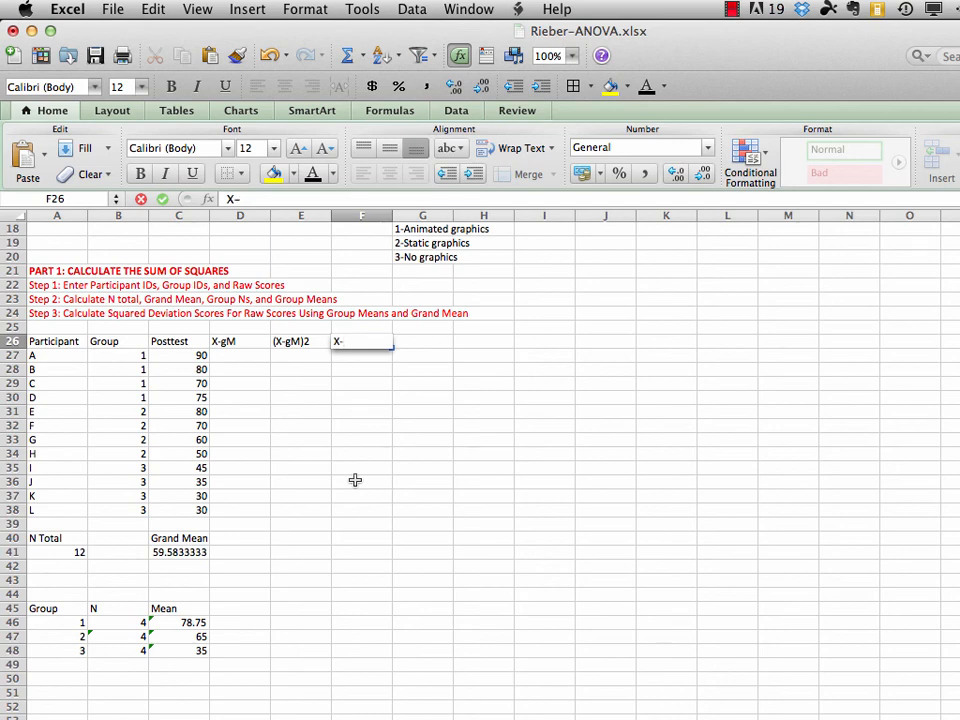
pyautogui.write('GM')
pyautogui.press('Tab')
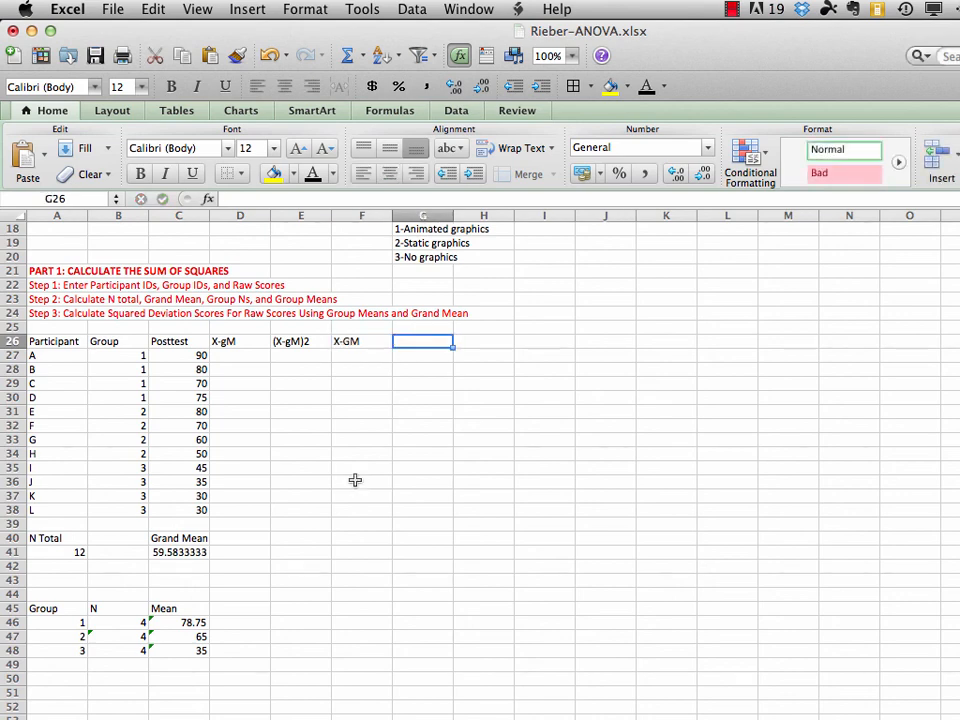
pyautogui.write('(X')
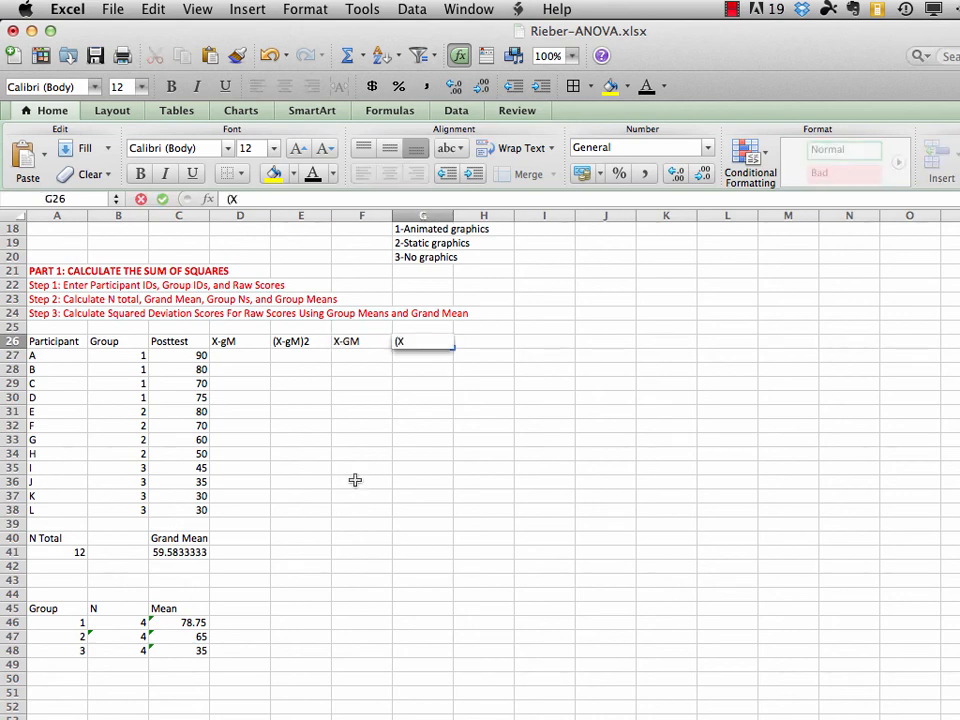
pyautogui.write('-GM)2')
pyautogui.press('Return')
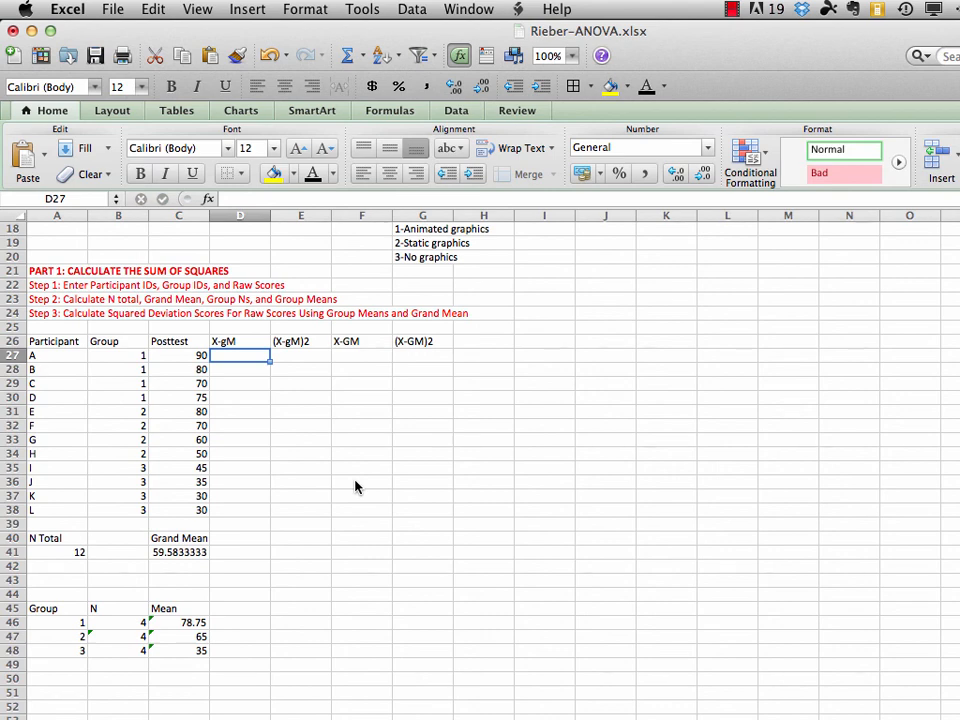
# Add the notes "gM means group mean" in cell D18 and "GM means grand mean" in cell D19
pyautogui.click(240, 229)
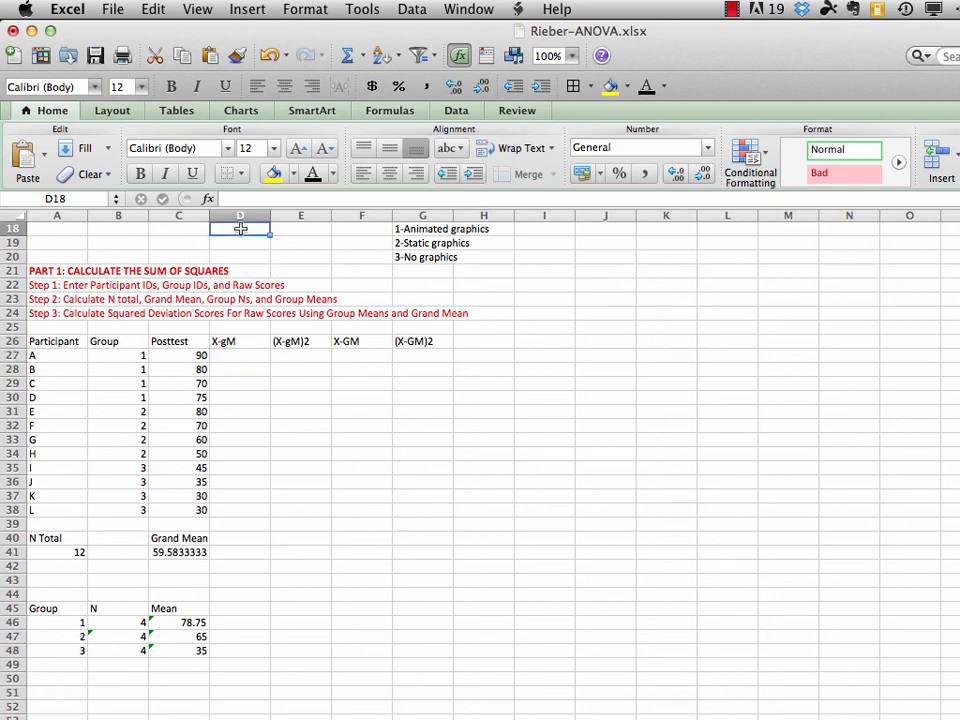
pyautogui.write('gM')
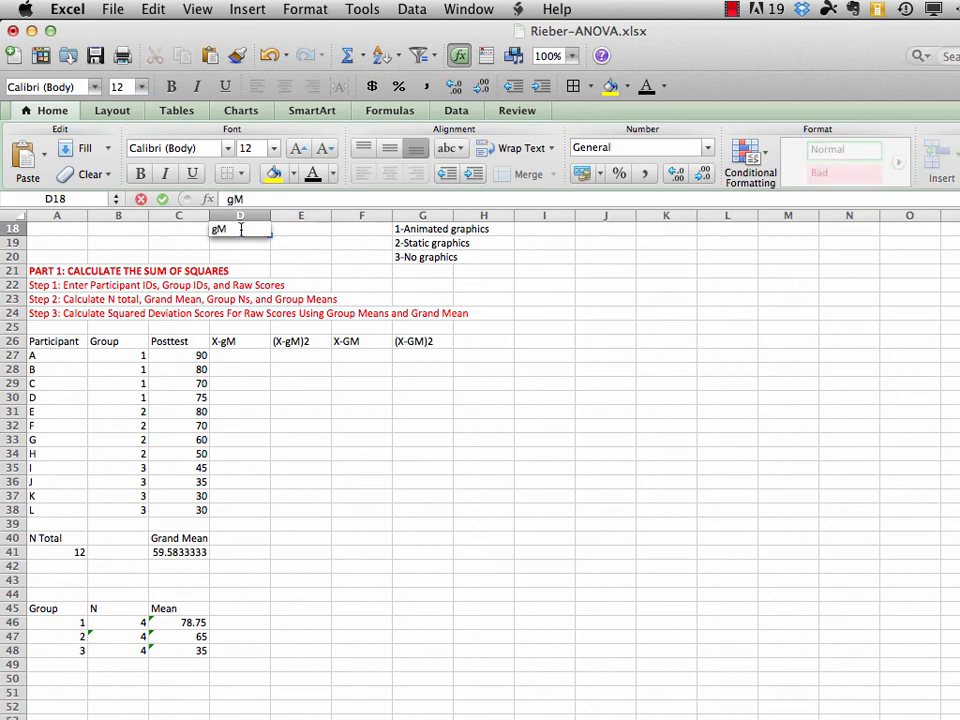
pyautogui.write(' means gr')
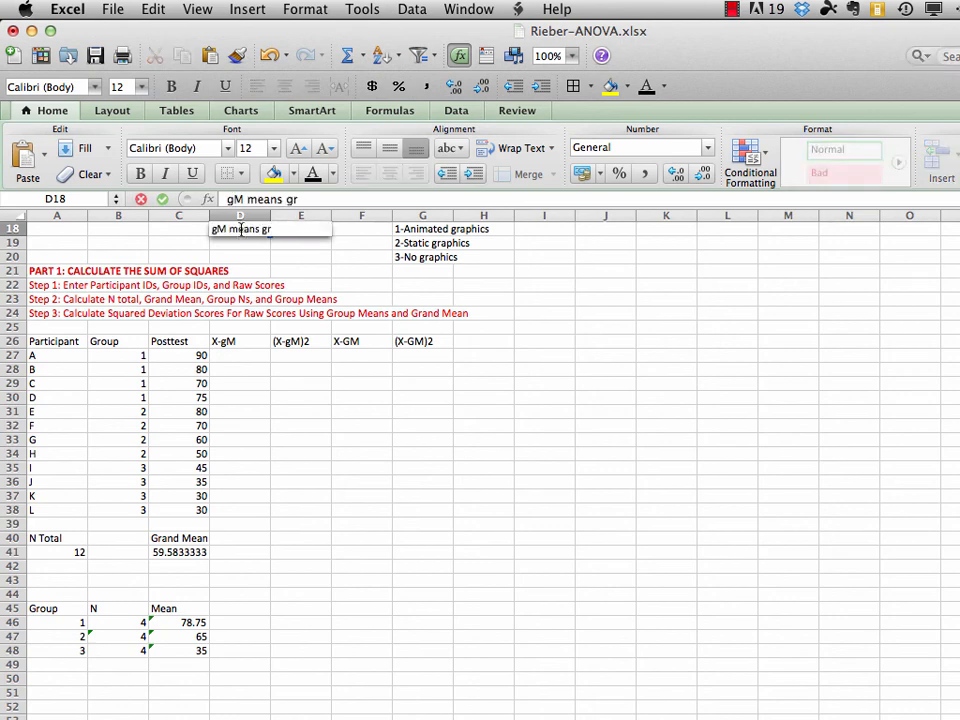
pyautogui.write('oup mean')
pyautogui.press('Return')
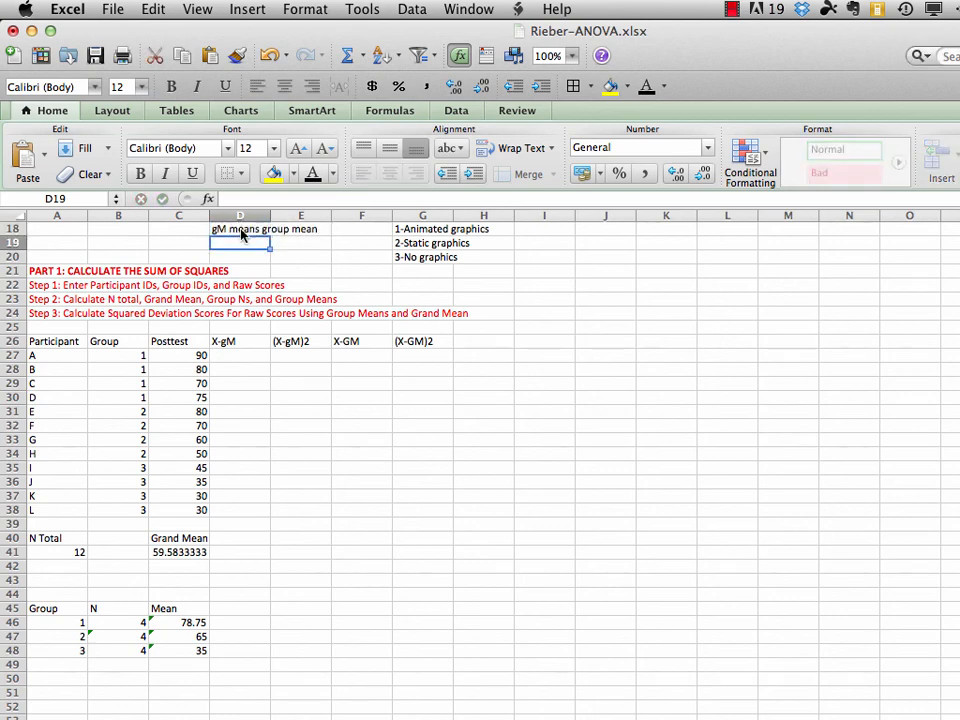
pyautogui.write('GM')
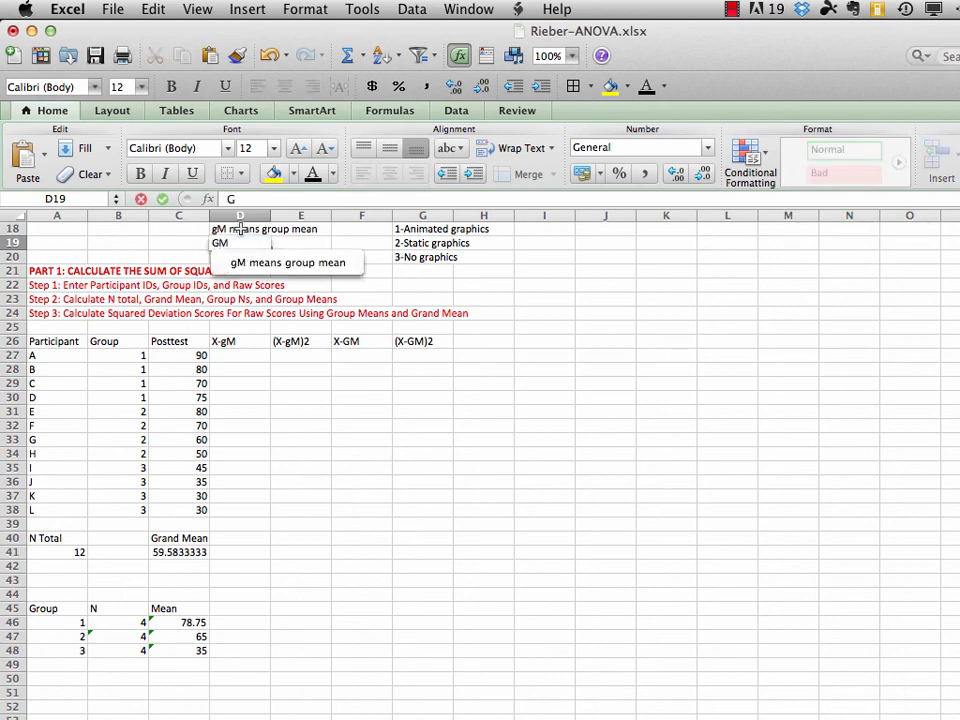
pyautogui.write(' means grand mean')
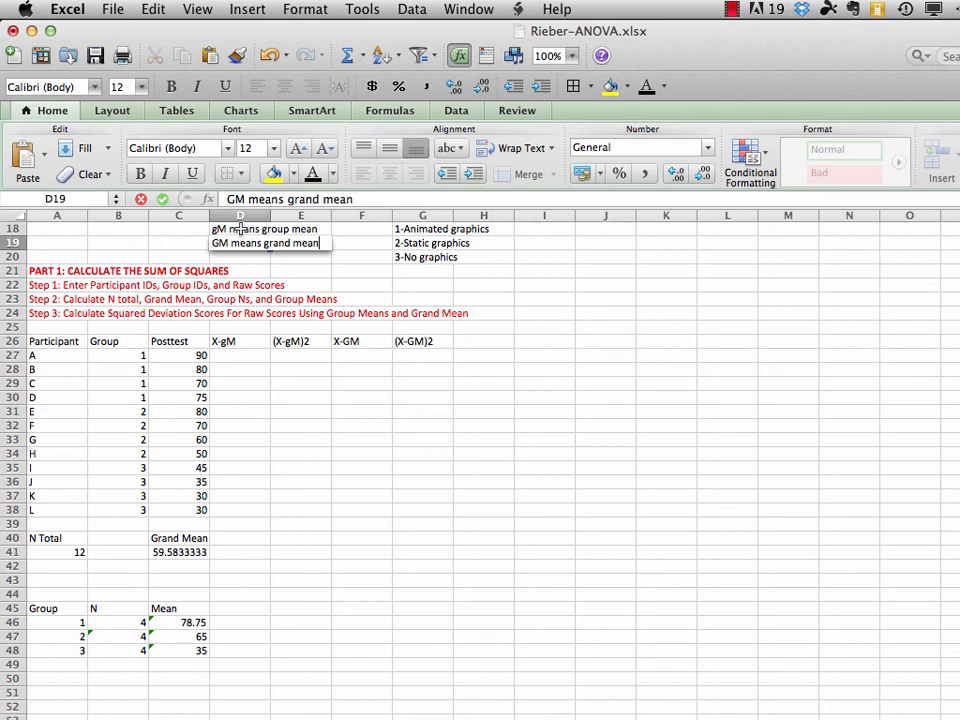
pyautogui.press('Return')
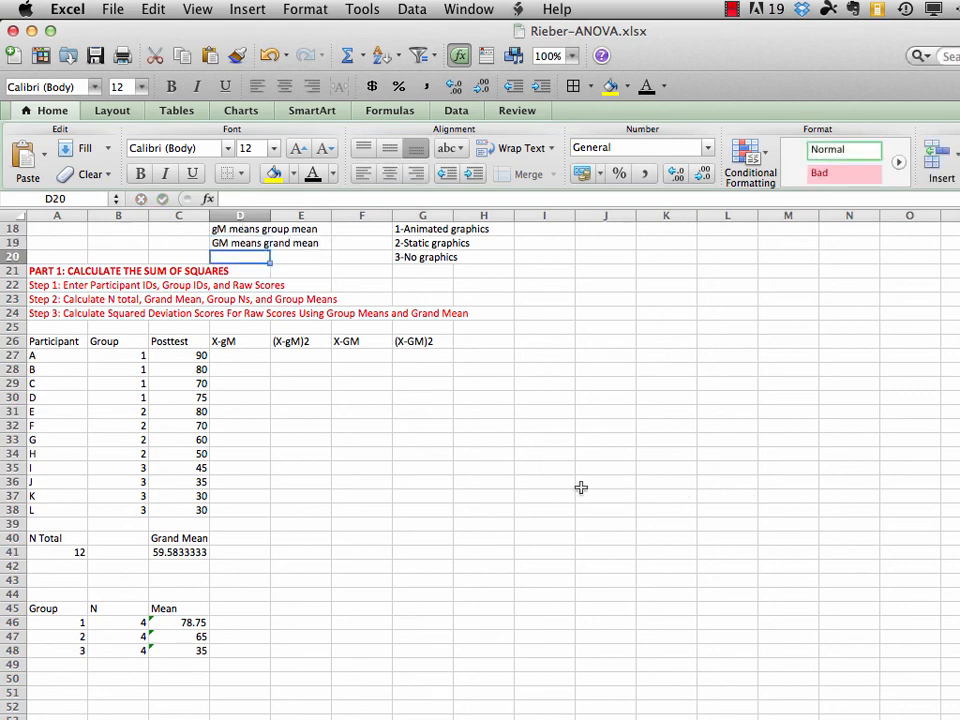
# Calculate participant A's deviation from the grand mean in cell F27 with =(C27-C41)
pyautogui.click(352, 355)
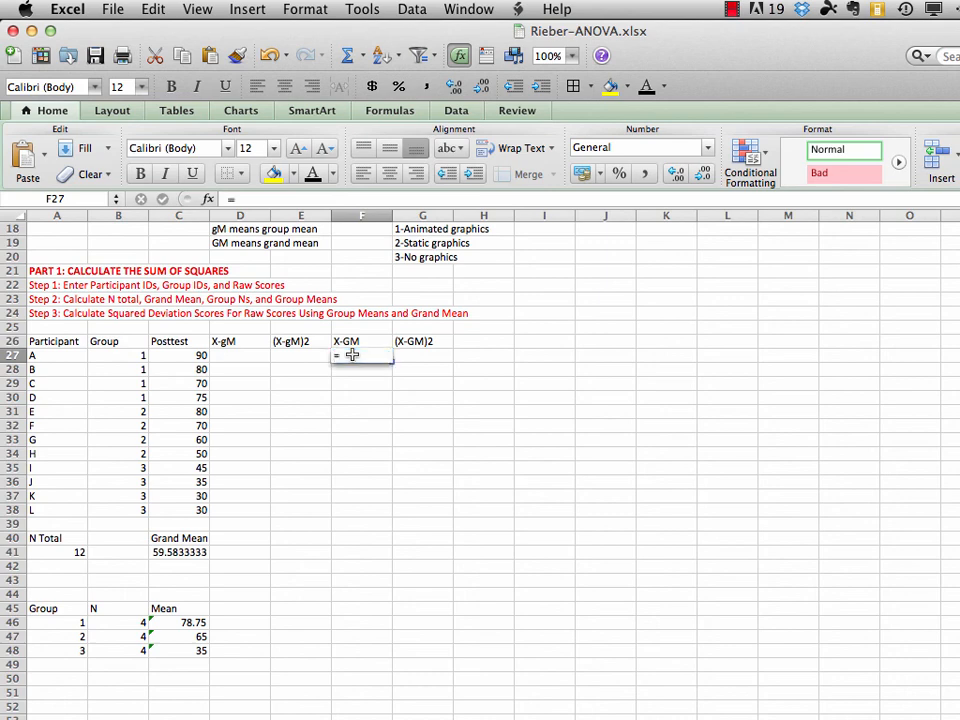
pyautogui.write('=(')
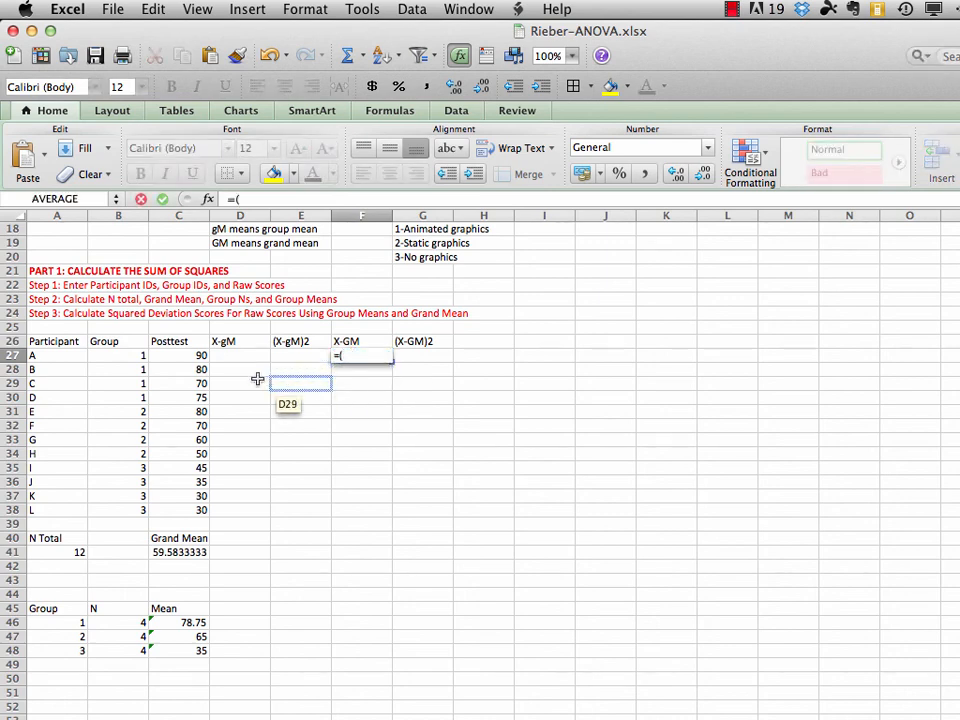
pyautogui.click(190, 356)
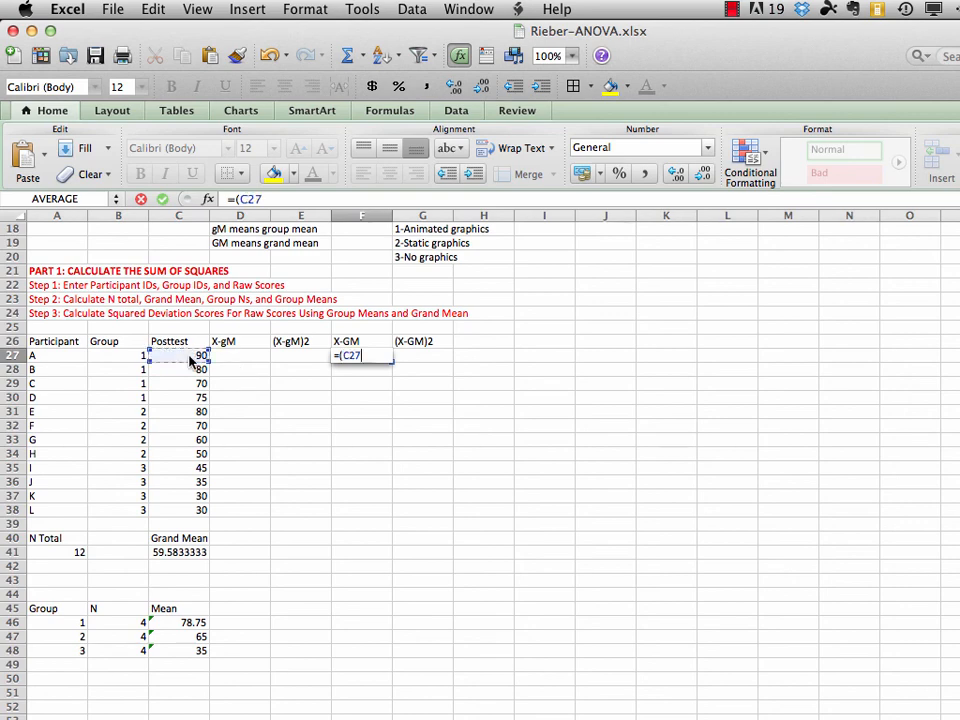
pyautogui.write('-')
pyautogui.click(183, 552)
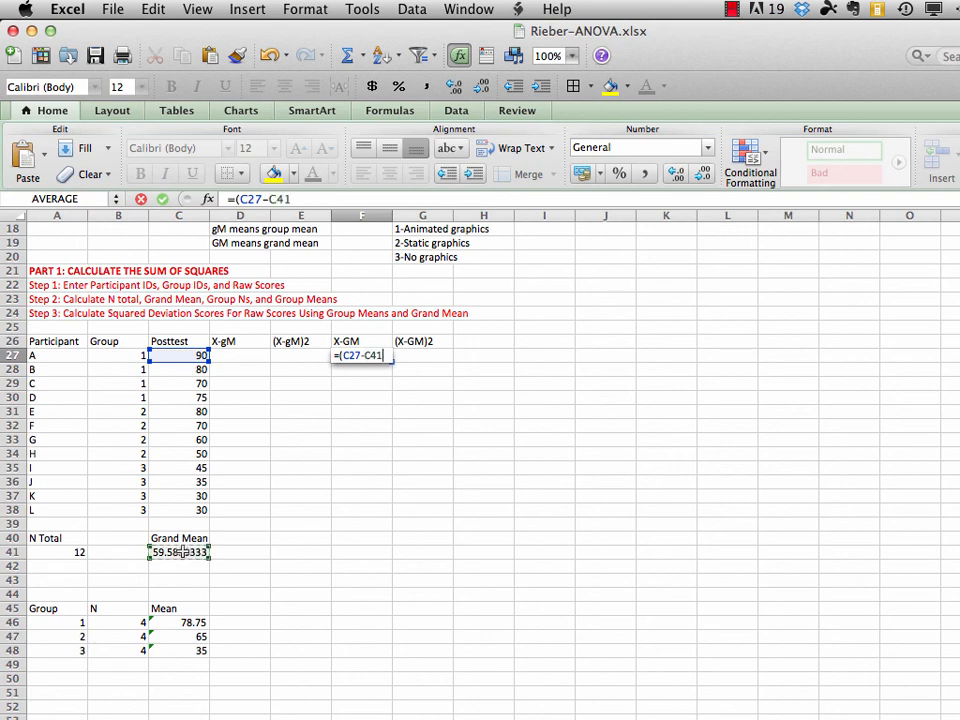
pyautogui.write(')')
pyautogui.press('Return')
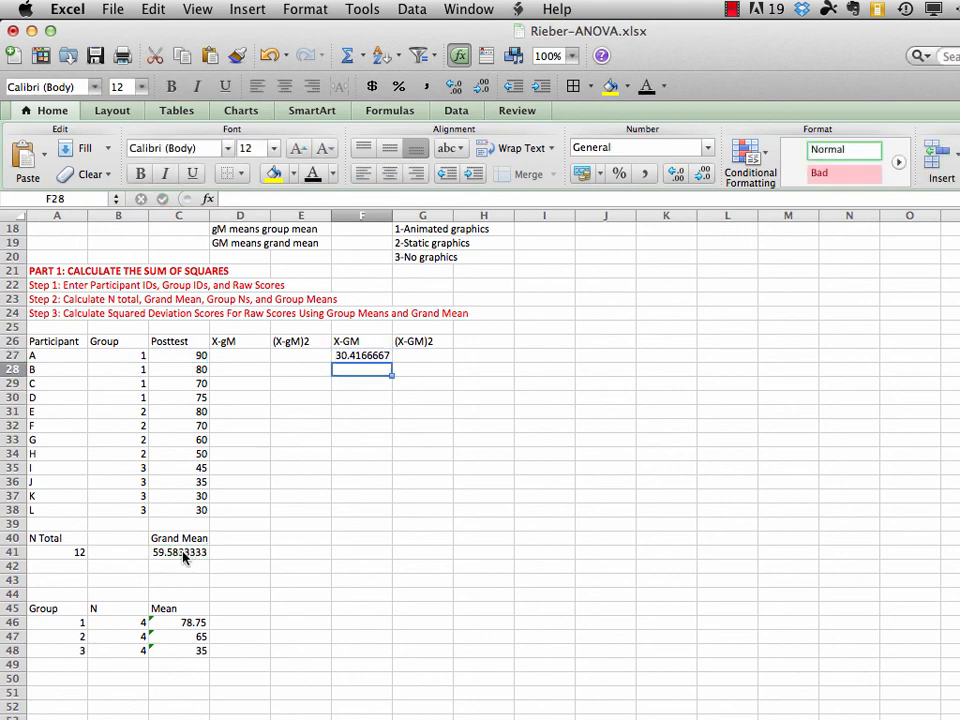
# Make the grand mean reference in F27 absolute so the formula reads =(C27-$C$41)
pyautogui.click(360, 356)
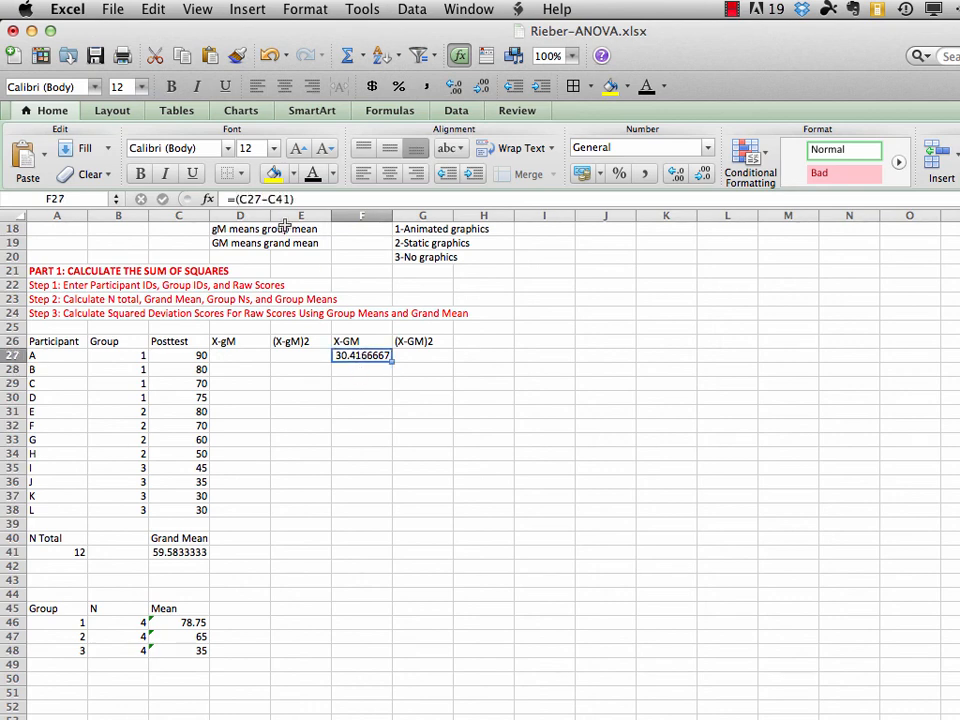
pyautogui.click(270, 200)
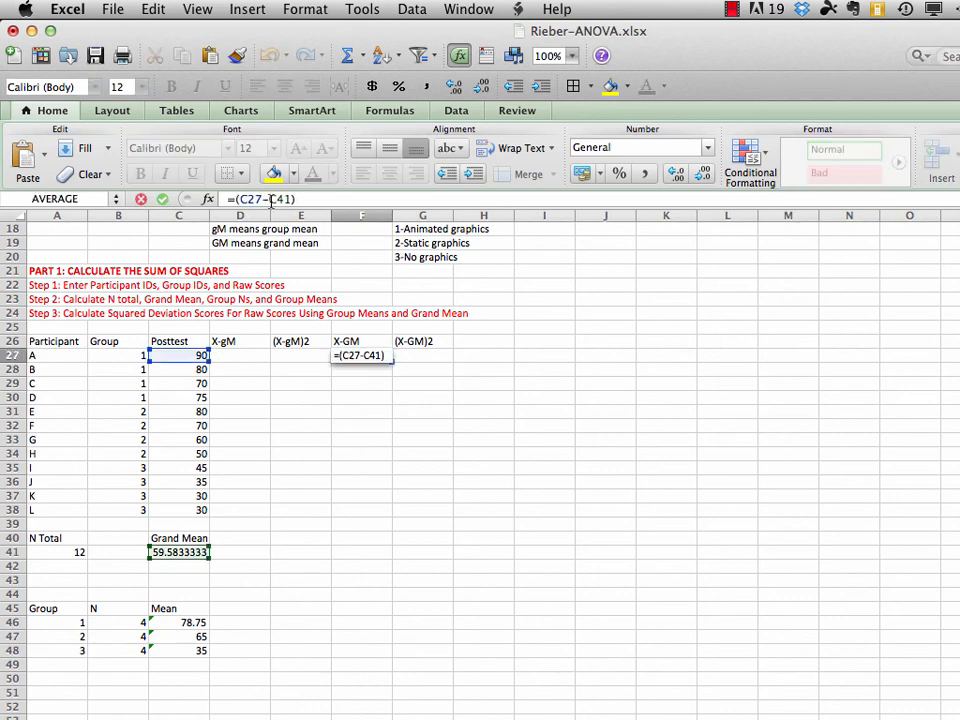
pyautogui.write('$')
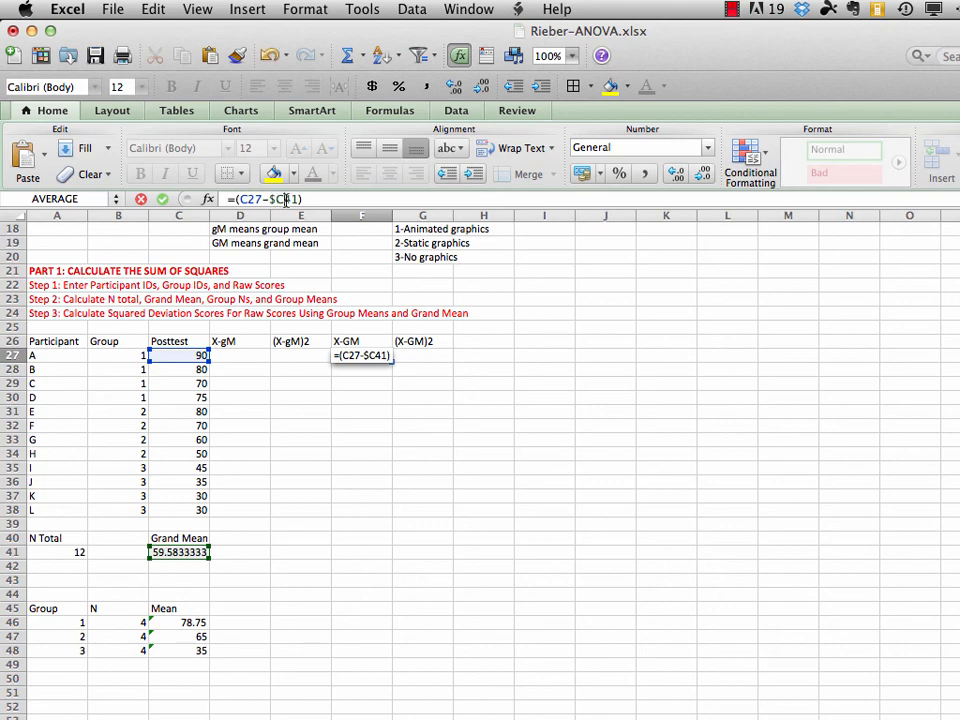
pyautogui.click(287, 200)
pyautogui.write('$')
pyautogui.press('Return')
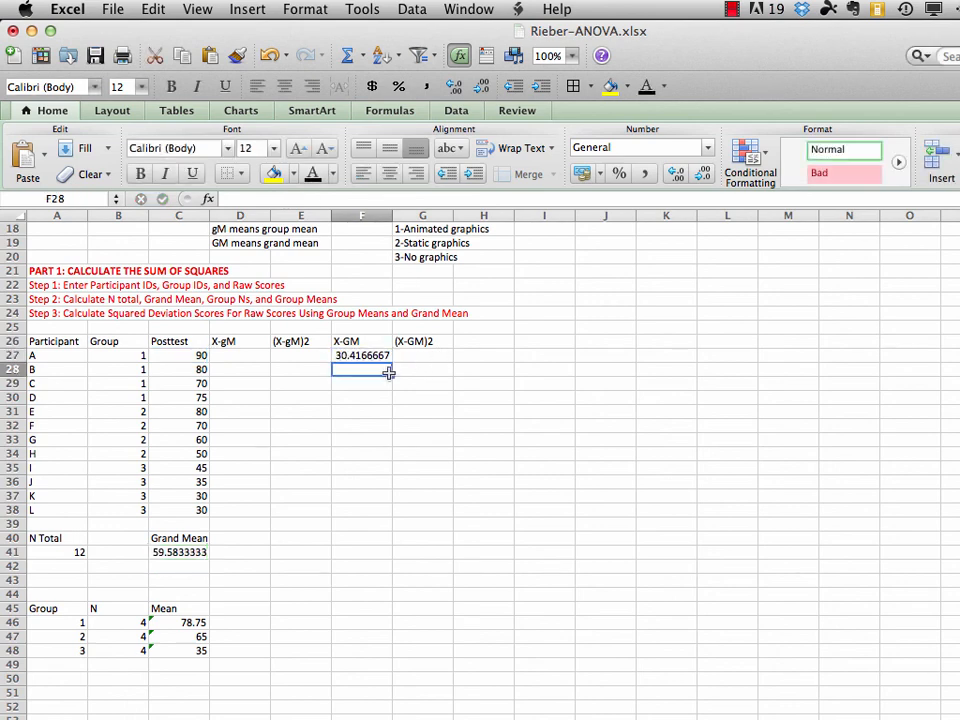
# Fill the X-GM formula from F27 down through F38
pyautogui.click(361, 355)
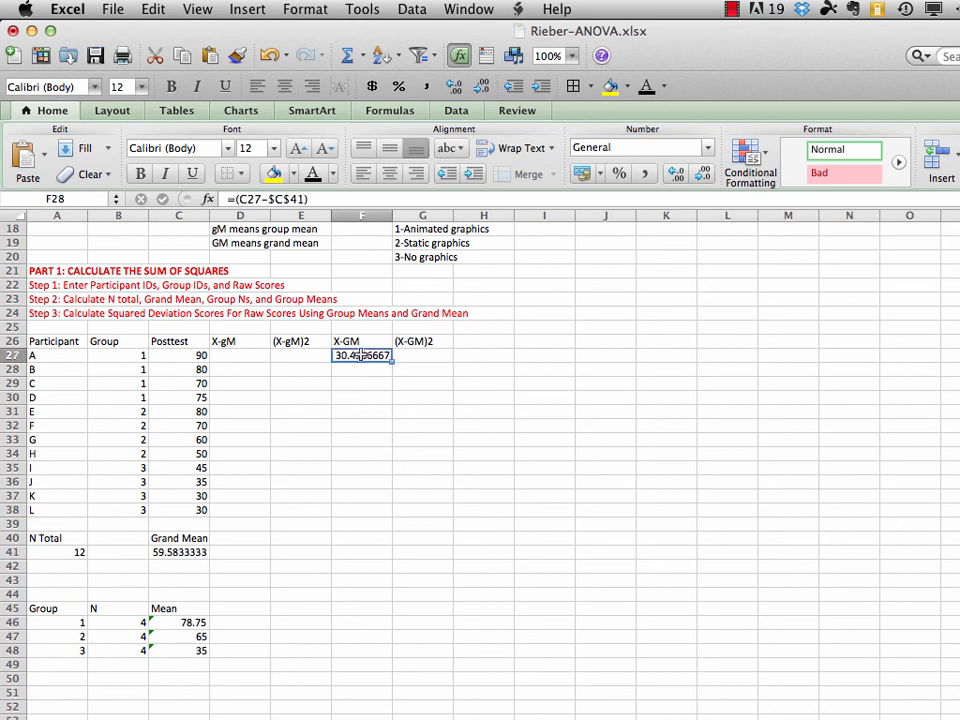
pyautogui.moveTo(361, 355); pyautogui.dragTo(367, 509)
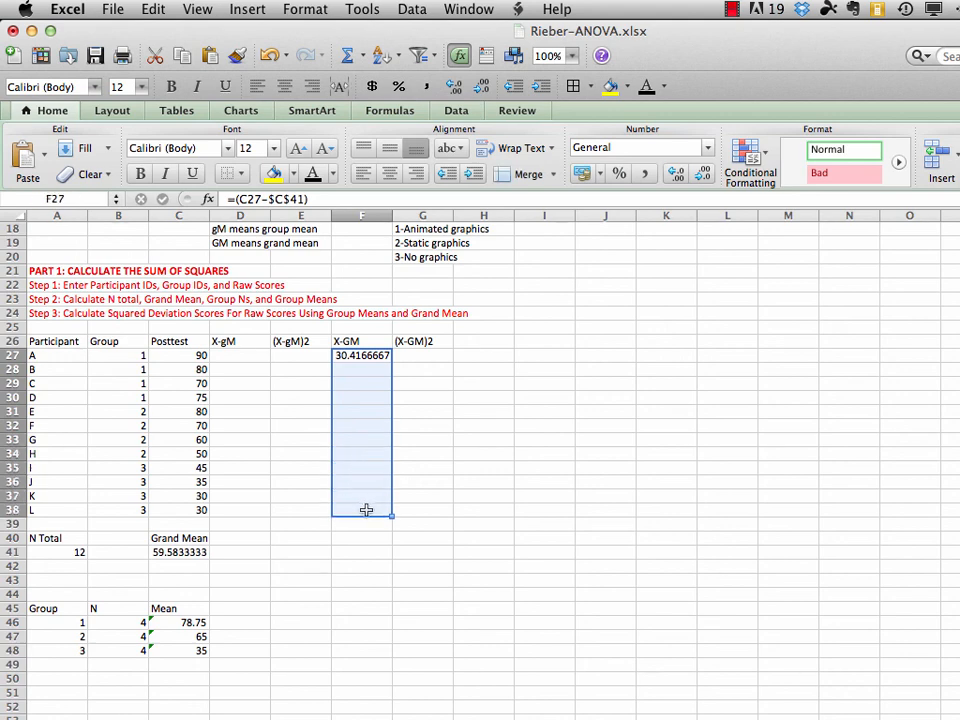
pyautogui.click(155, 8)
pyautogui.moveTo(247, 194)
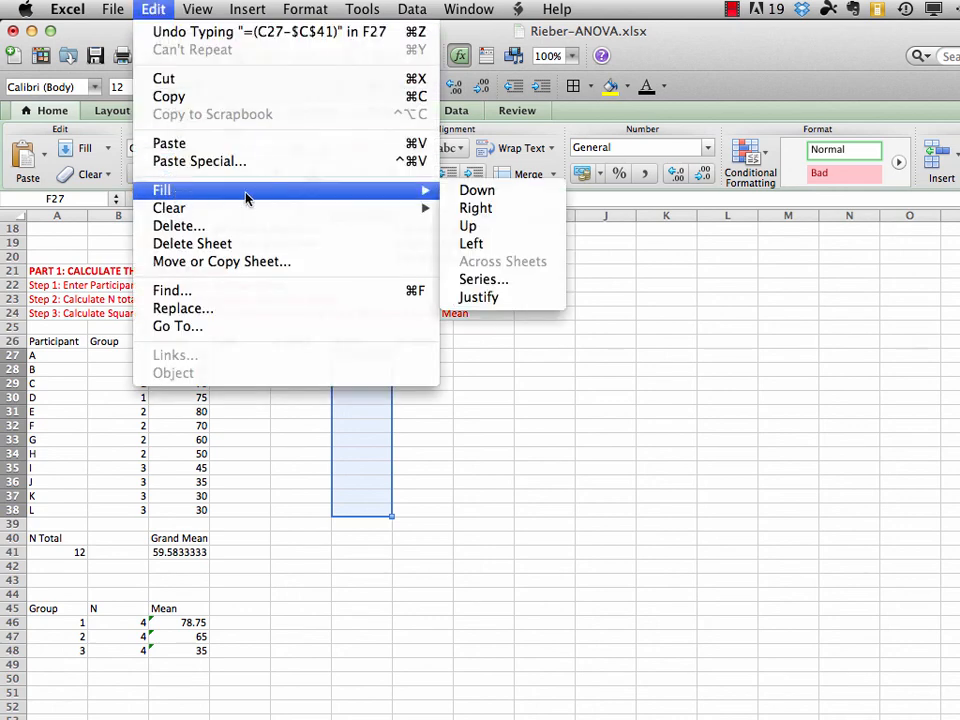
pyautogui.click(469, 195)
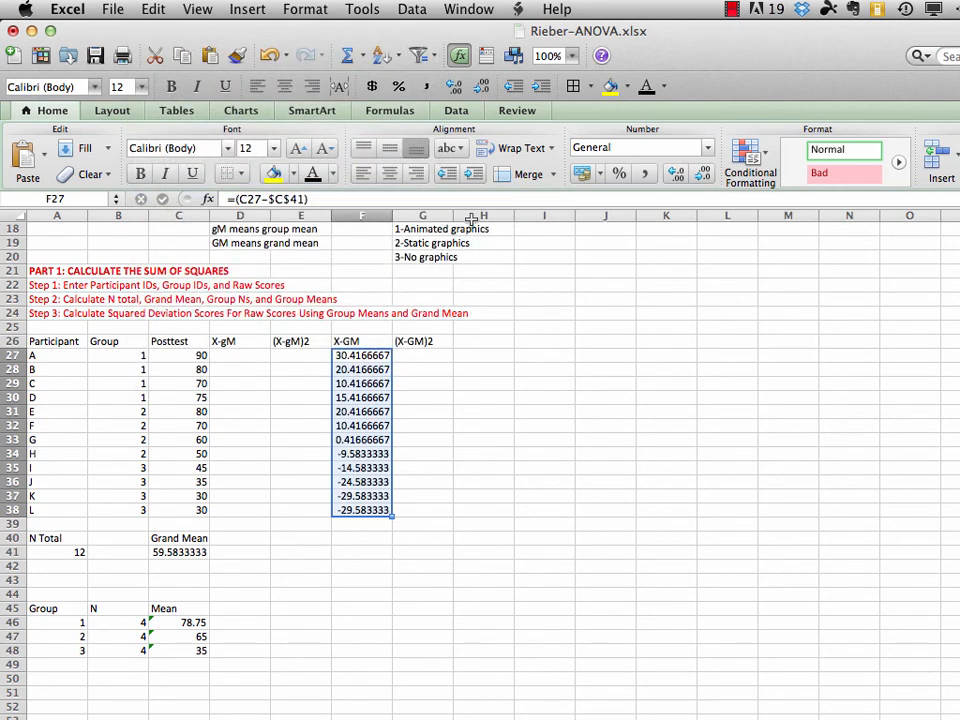
# Square participant A's grand mean deviation in cell G27 with =F27*F27
pyautogui.click(419, 355)
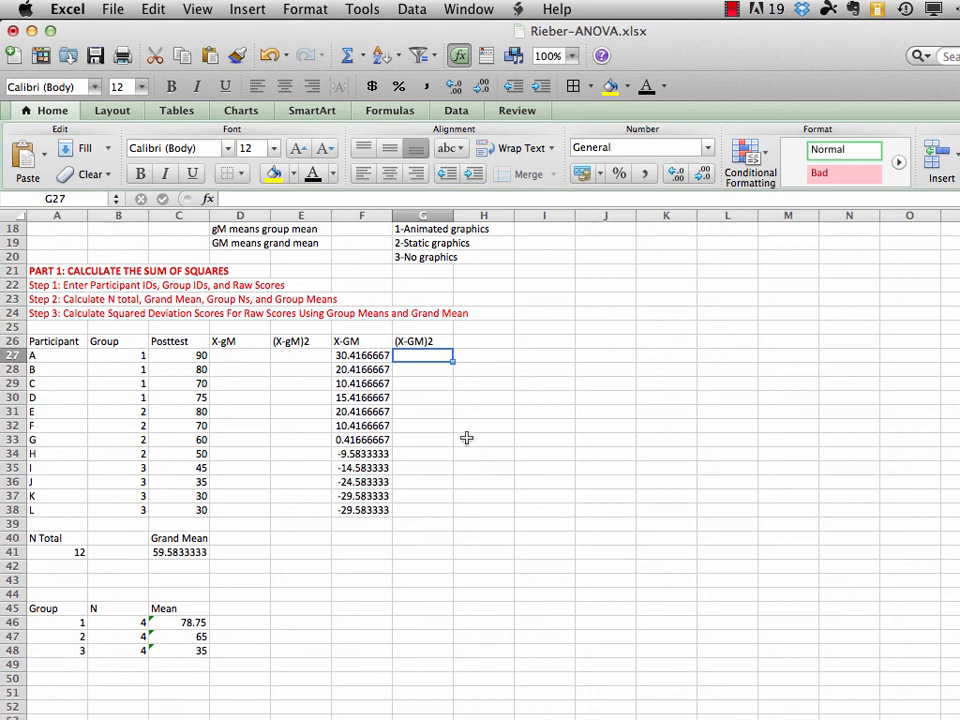
pyautogui.write('=')
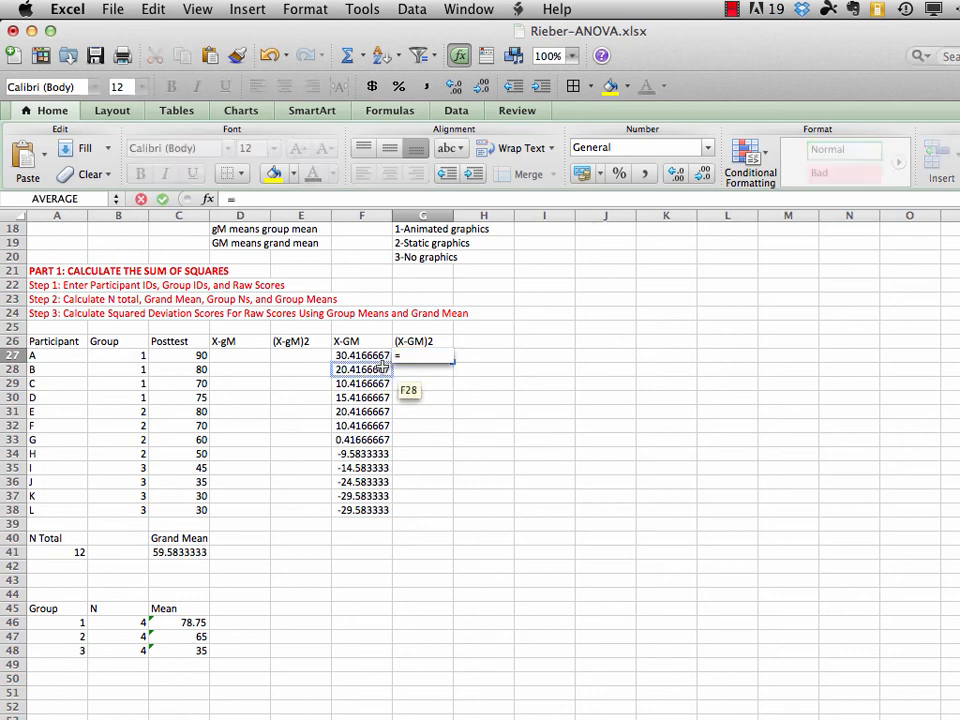
pyautogui.click(366, 356)
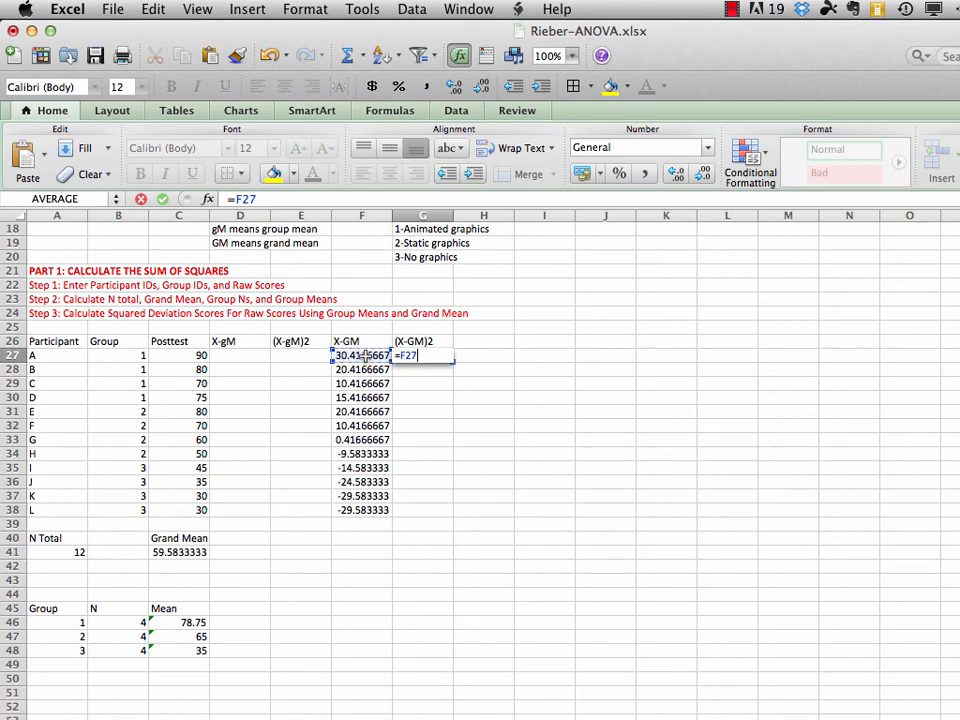
pyautogui.write('*')
pyautogui.click(362, 356)
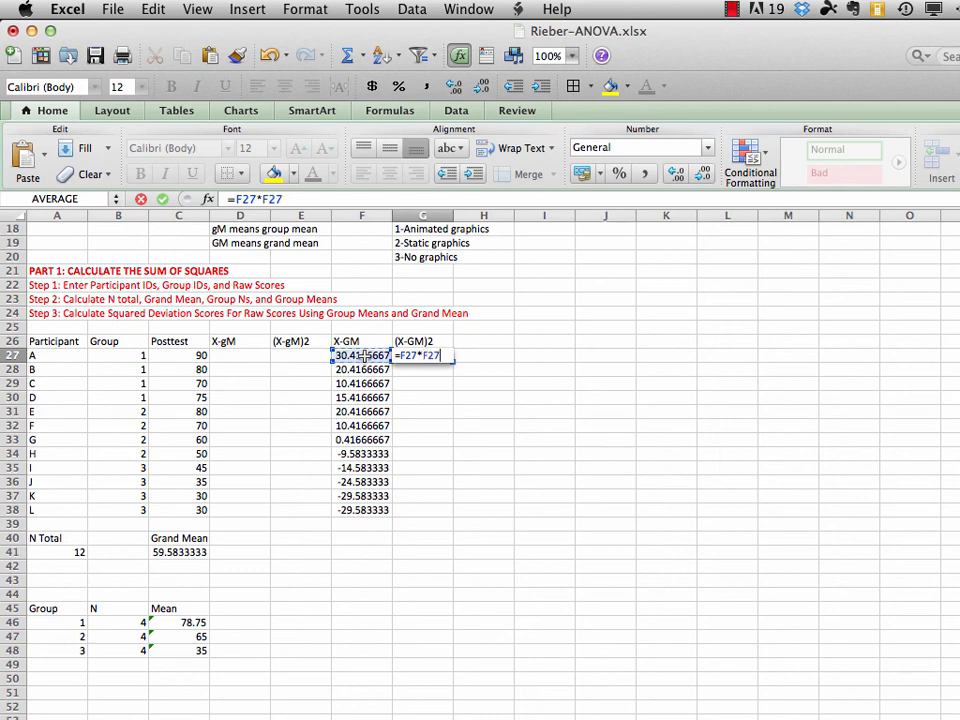
pyautogui.press('Return')
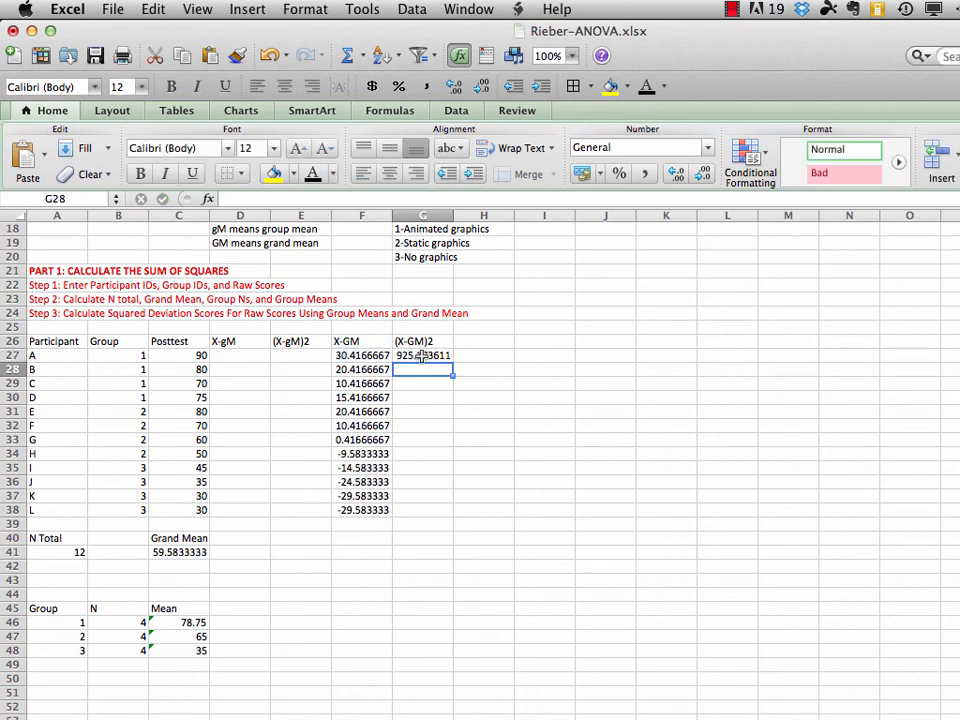
# Fill the squared deviation formula from G27 down through G38
pyautogui.moveTo(422, 357); pyautogui.dragTo(424, 508)
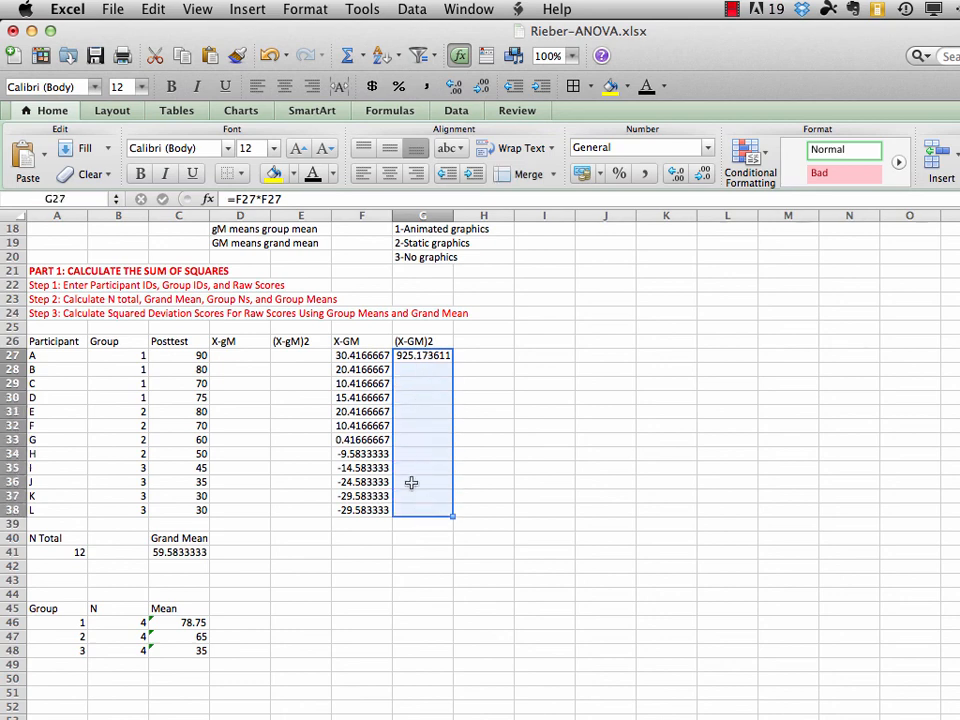
pyautogui.click(153, 9)
pyautogui.moveTo(240, 190)
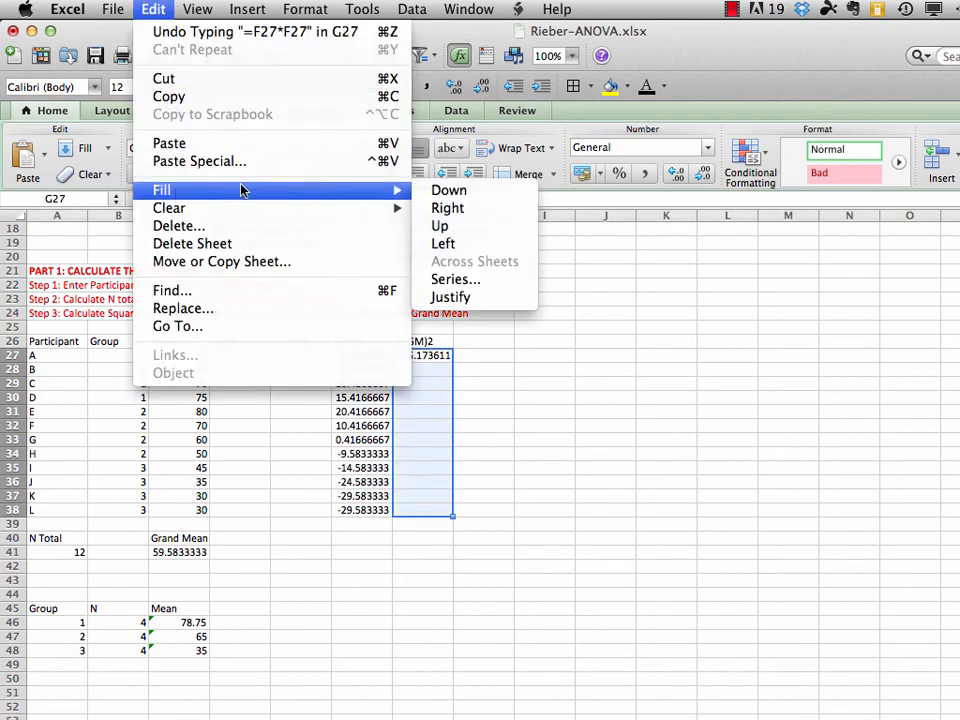
pyautogui.click(448, 191)
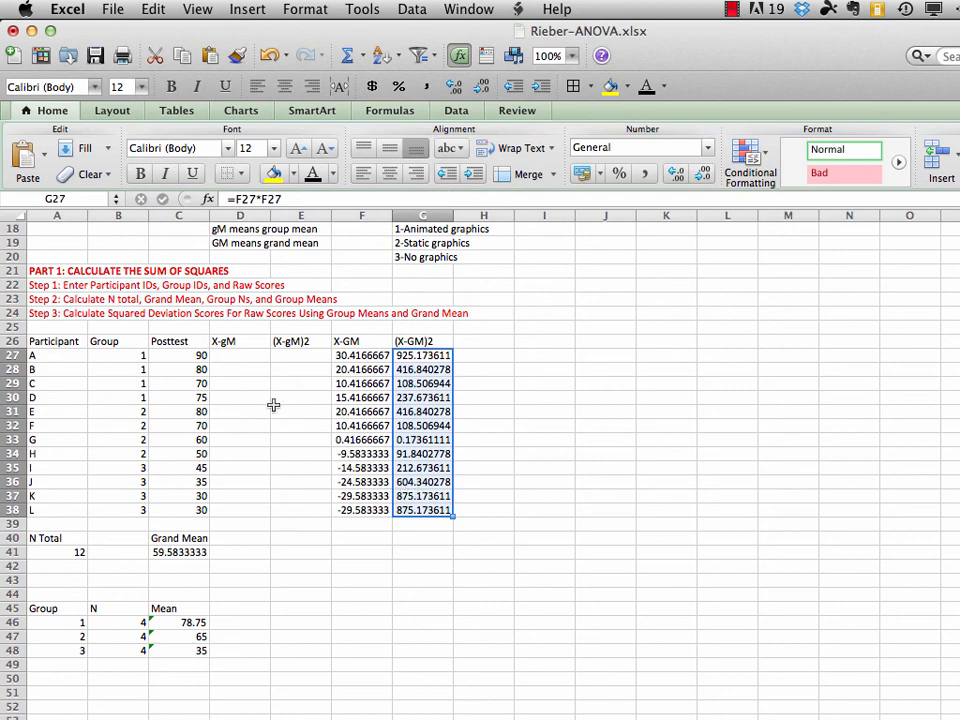
# Calculate participant A's deviation from the group 1 mean in D27 with =C27-$C$46
pyautogui.click(232, 354)
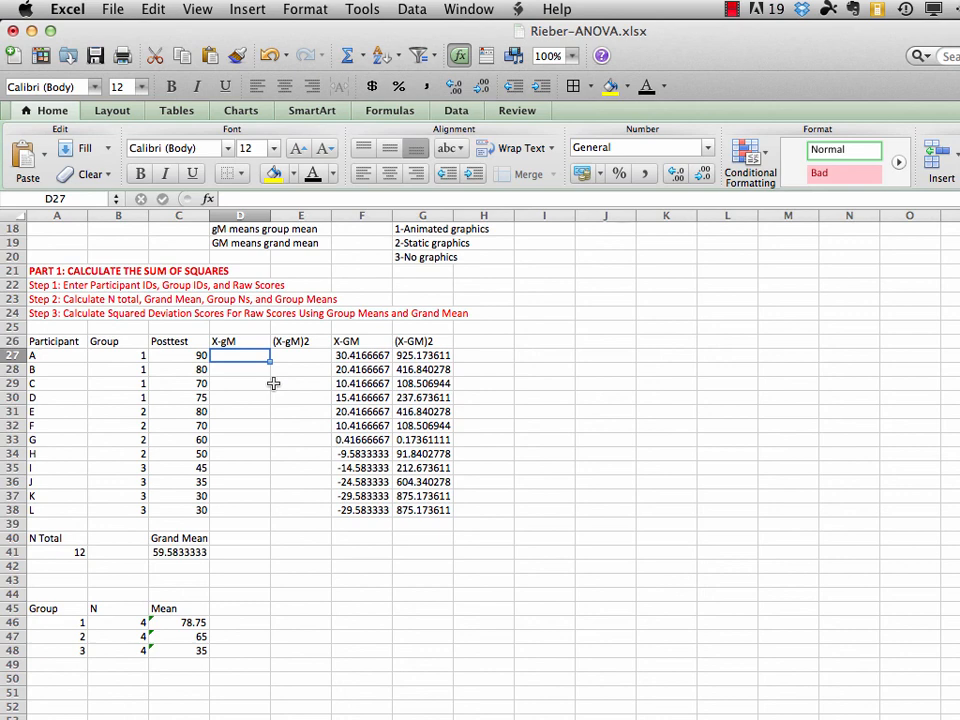
pyautogui.write('=')
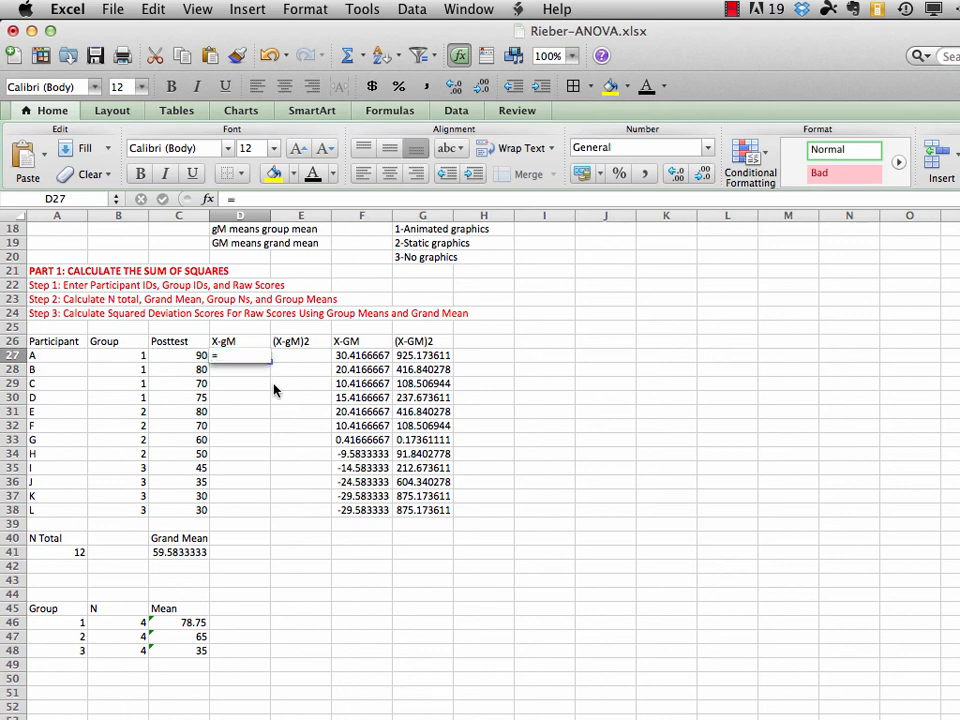
pyautogui.click(191, 355)
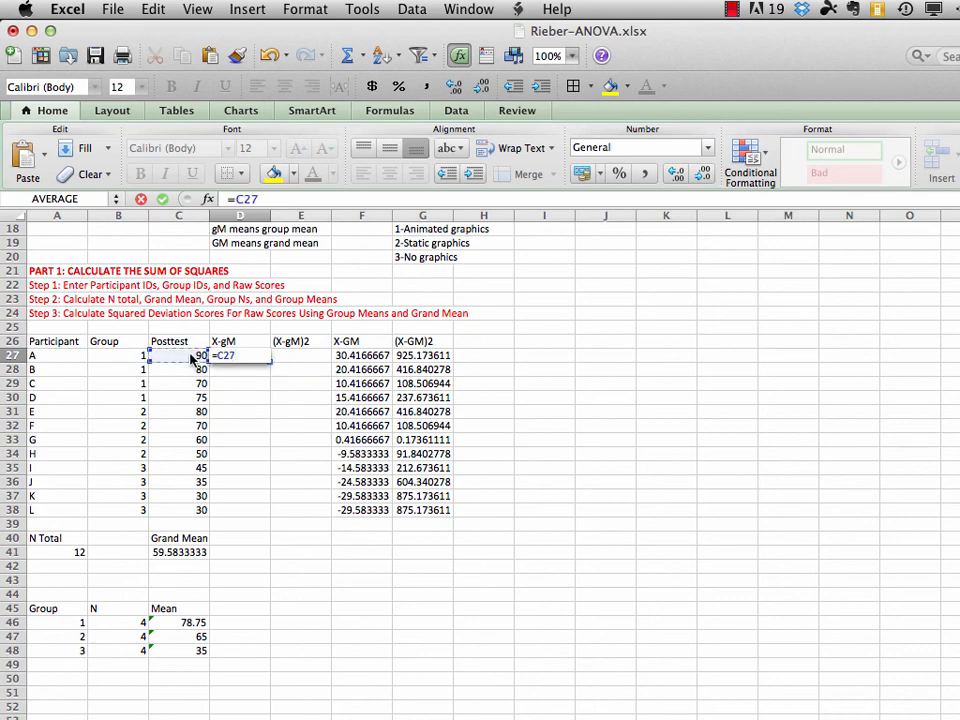
pyautogui.write('-')
pyautogui.click(188, 622)
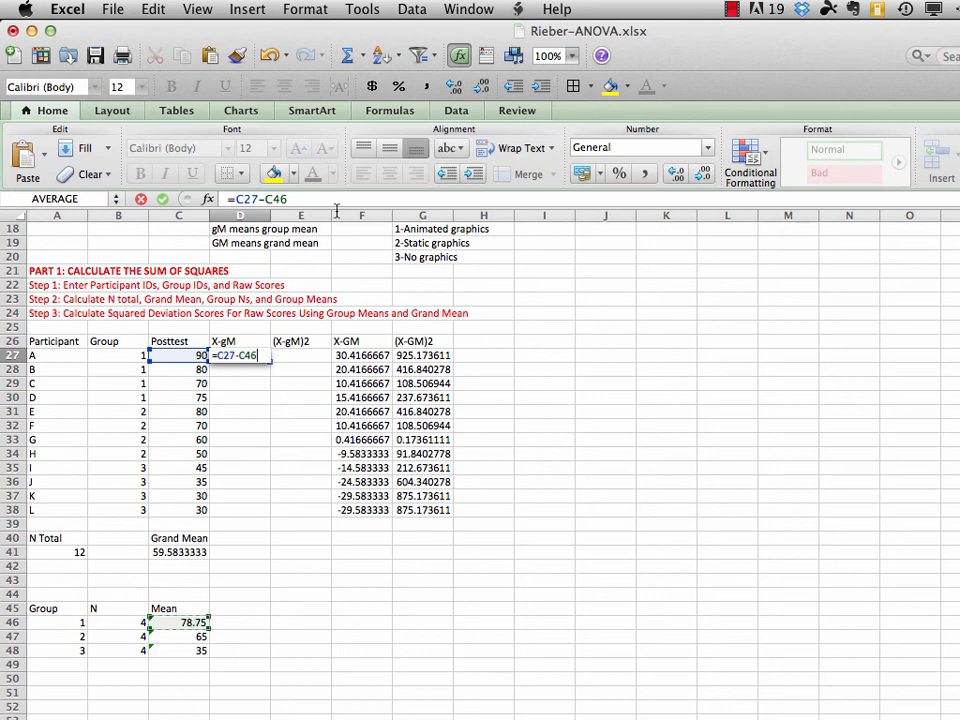
pyautogui.click(265, 199)
pyautogui.write('$')
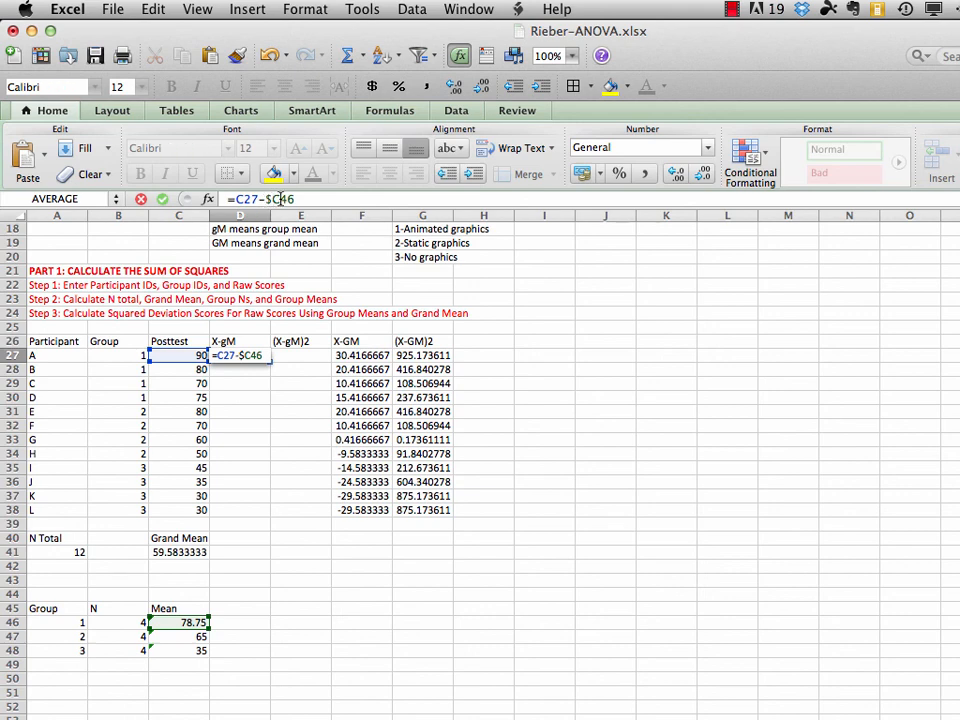
pyautogui.click(281, 199)
pyautogui.write('$')
pyautogui.press('Return')
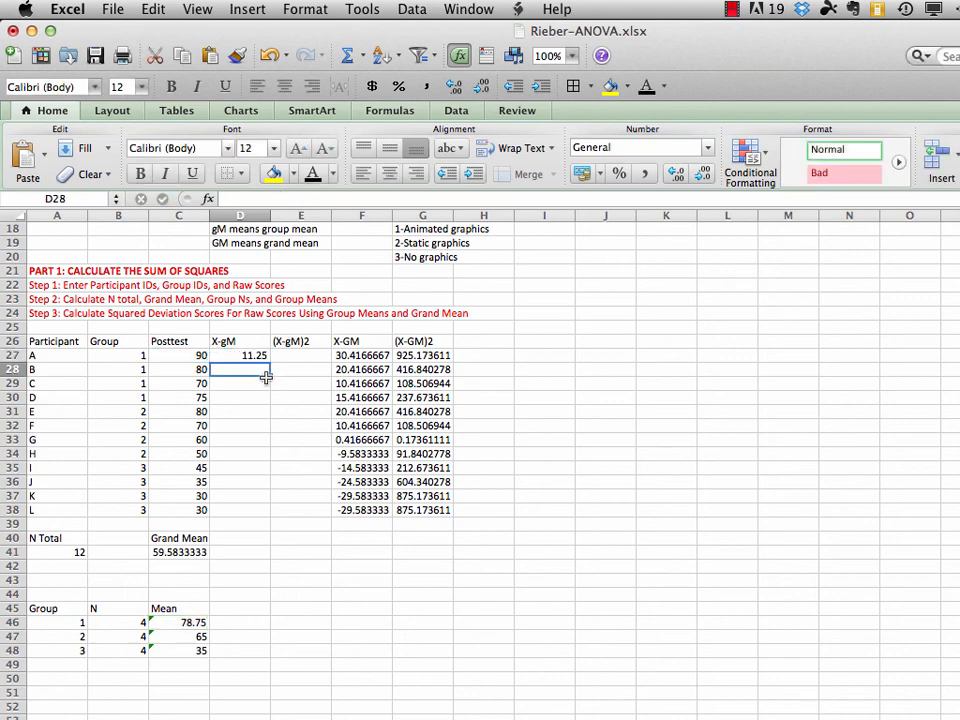
# Fill the X-gM formula from D27 down through D30 for the group 1 participants
pyautogui.moveTo(255, 356); pyautogui.dragTo(249, 393)
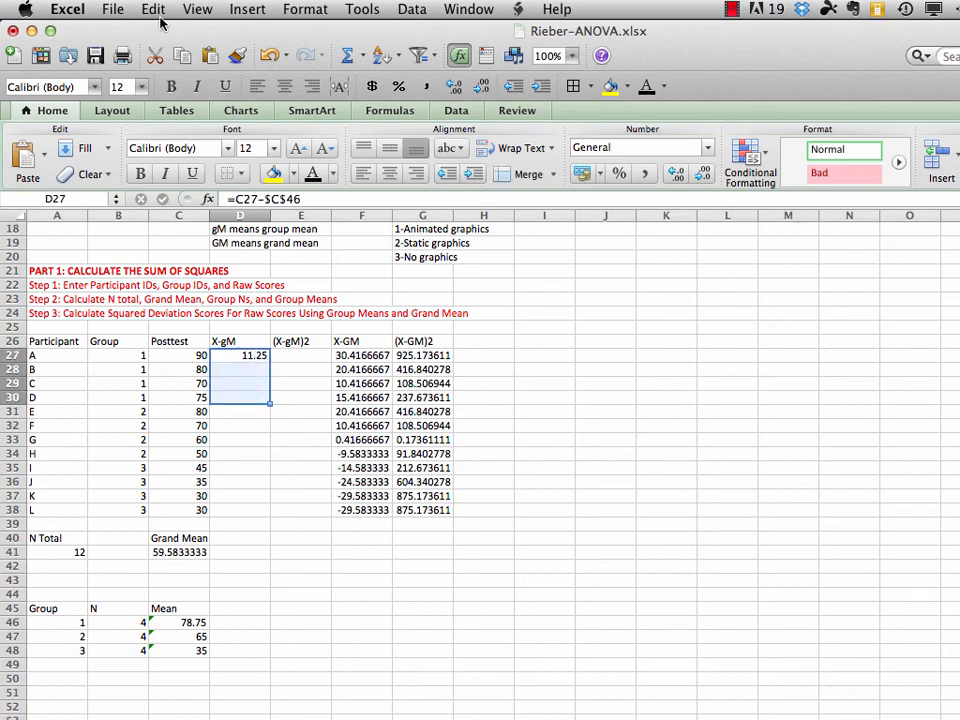
pyautogui.click(152, 10)
pyautogui.moveTo(415, 190)
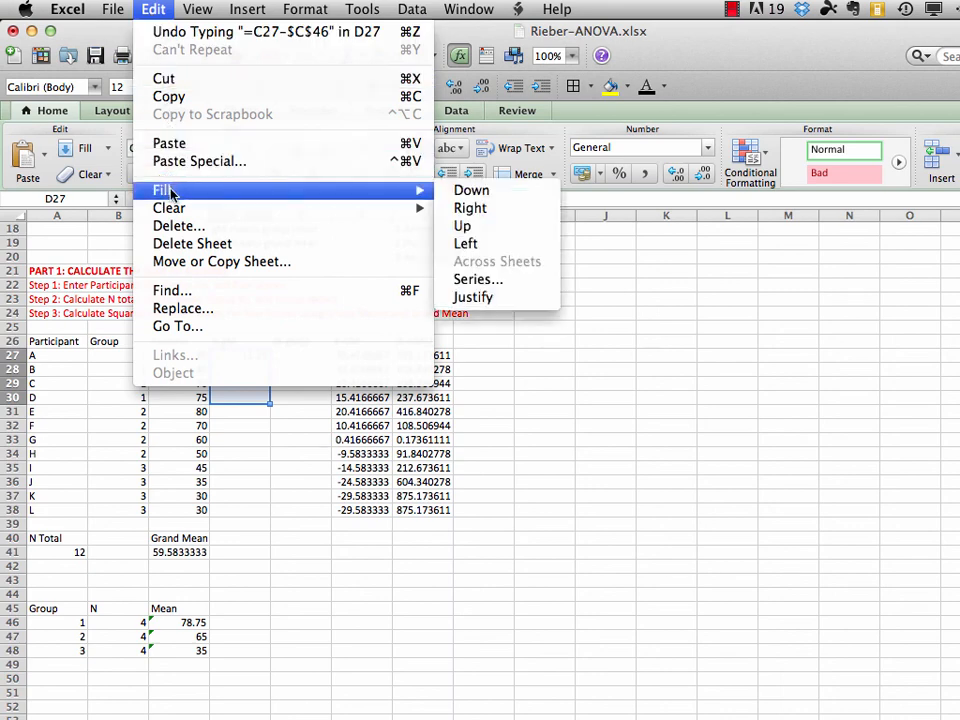
pyautogui.click(468, 190)
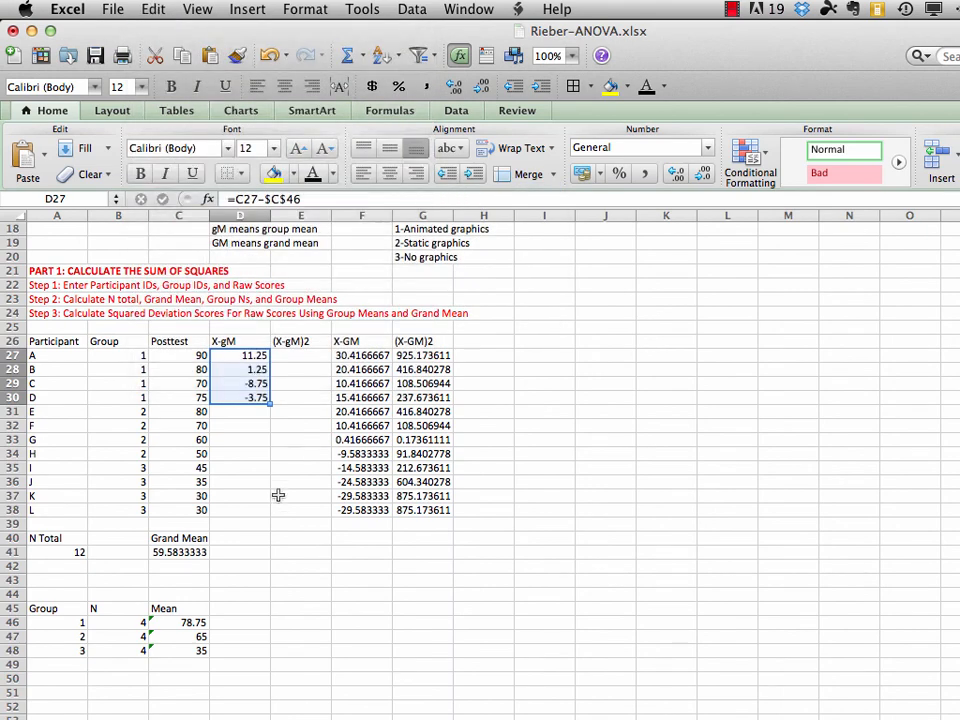
# Calculate participant E's deviation from the group 2 mean in D31 with =C31-$C$47
pyautogui.click(248, 412)
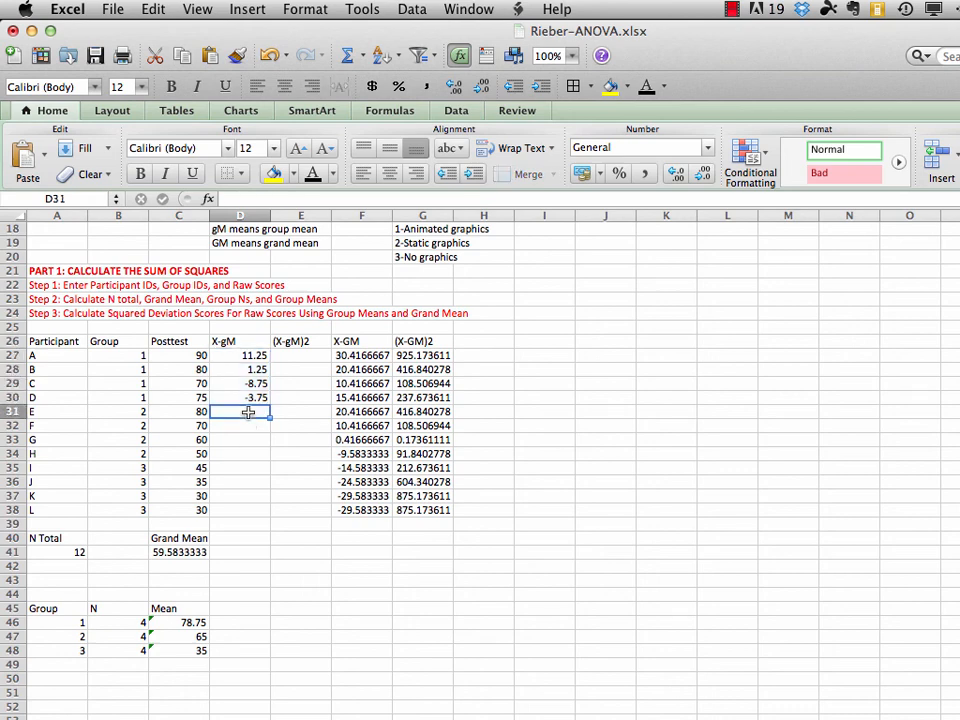
pyautogui.write('=')
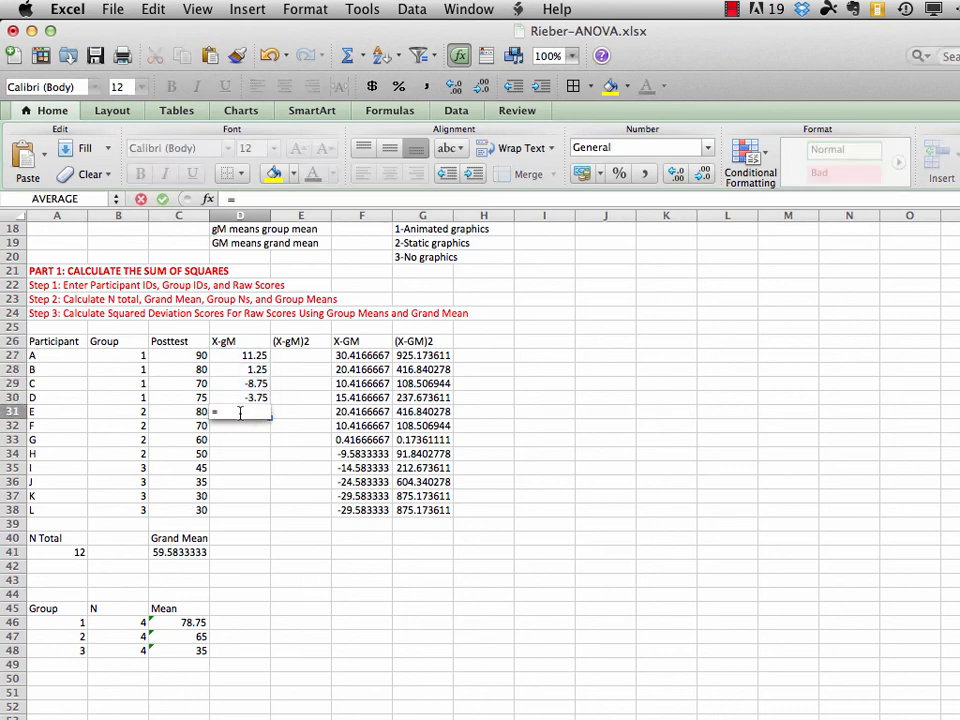
pyautogui.click(190, 412)
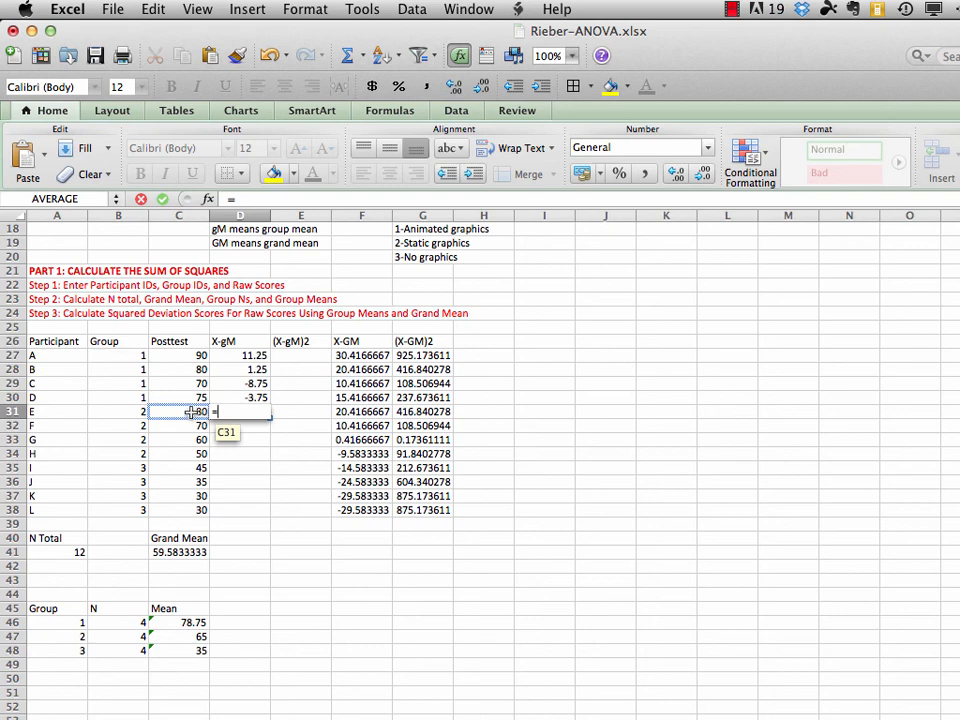
pyautogui.click(190, 411)
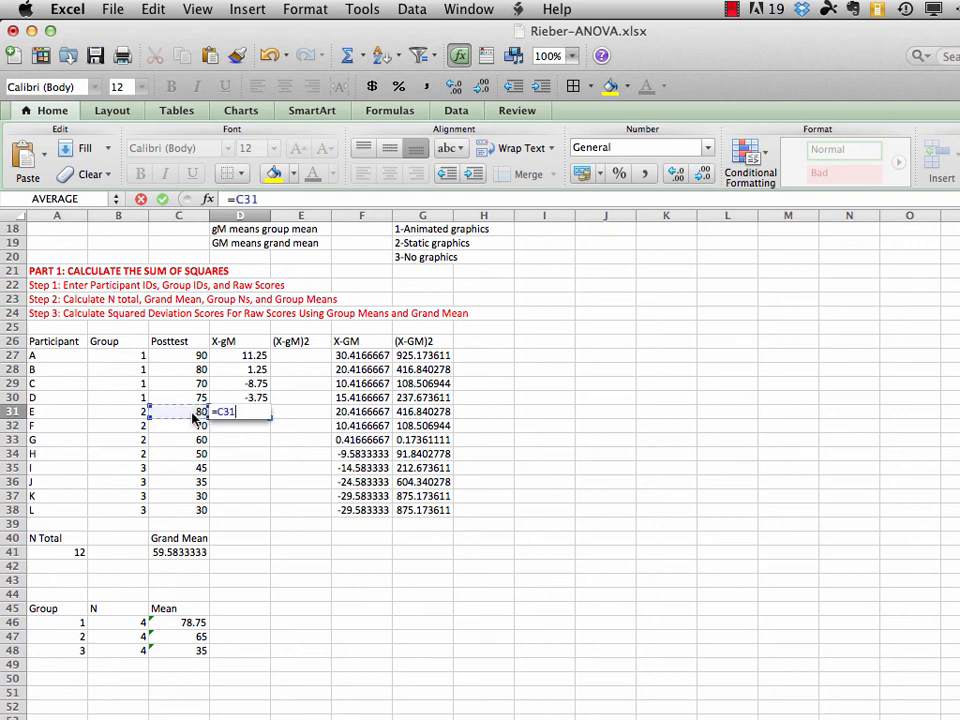
pyautogui.write('-')
pyautogui.click(196, 637)
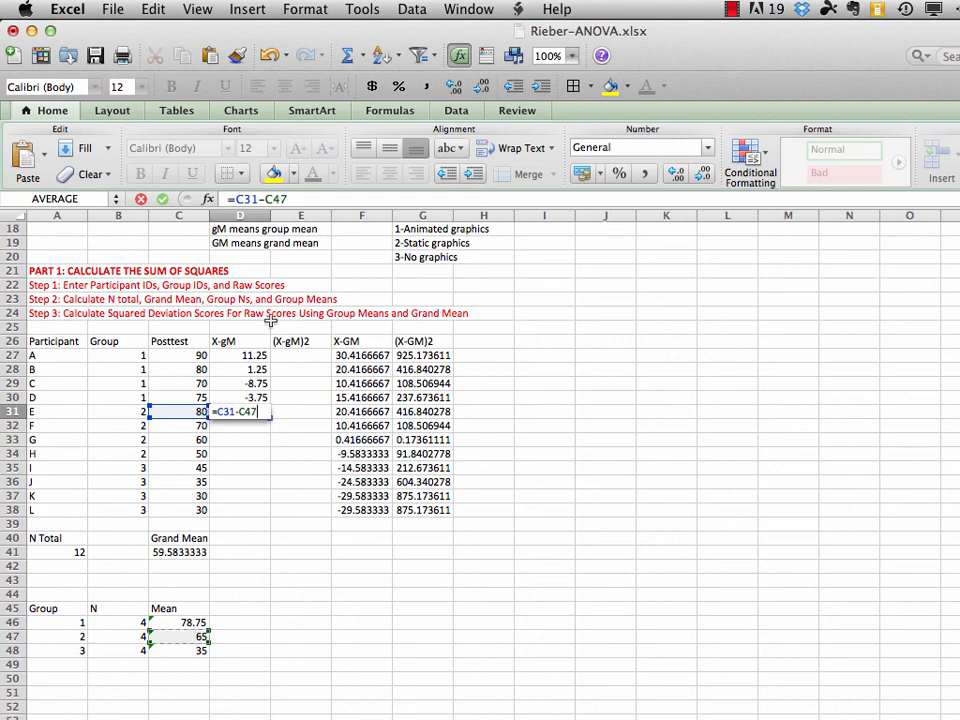
pyautogui.click(265, 199)
pyautogui.write('$C$')
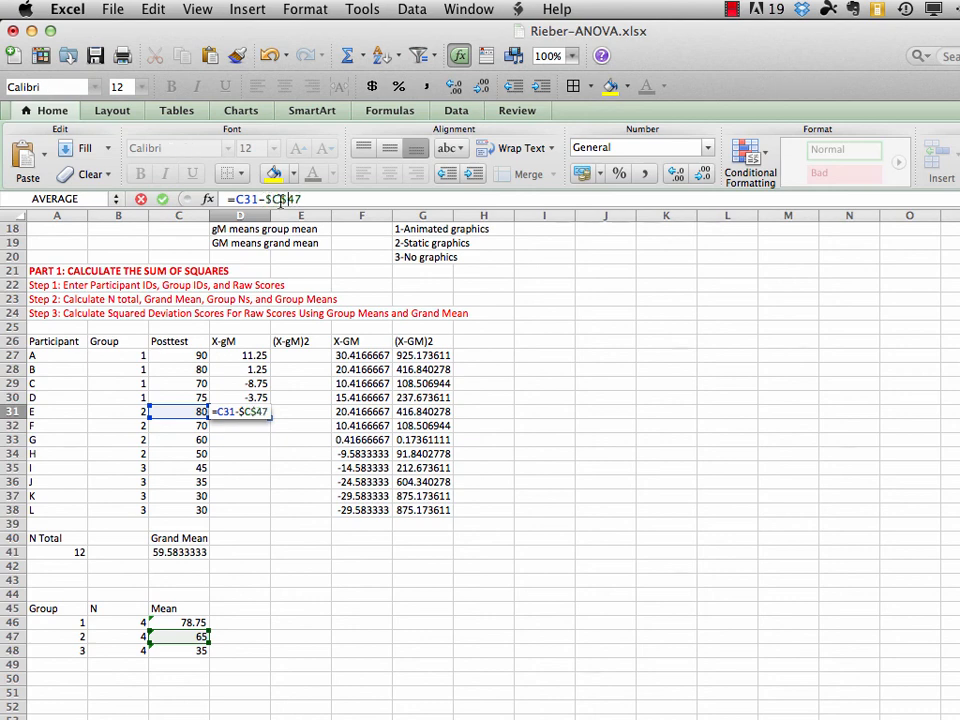
pyautogui.press('Return')
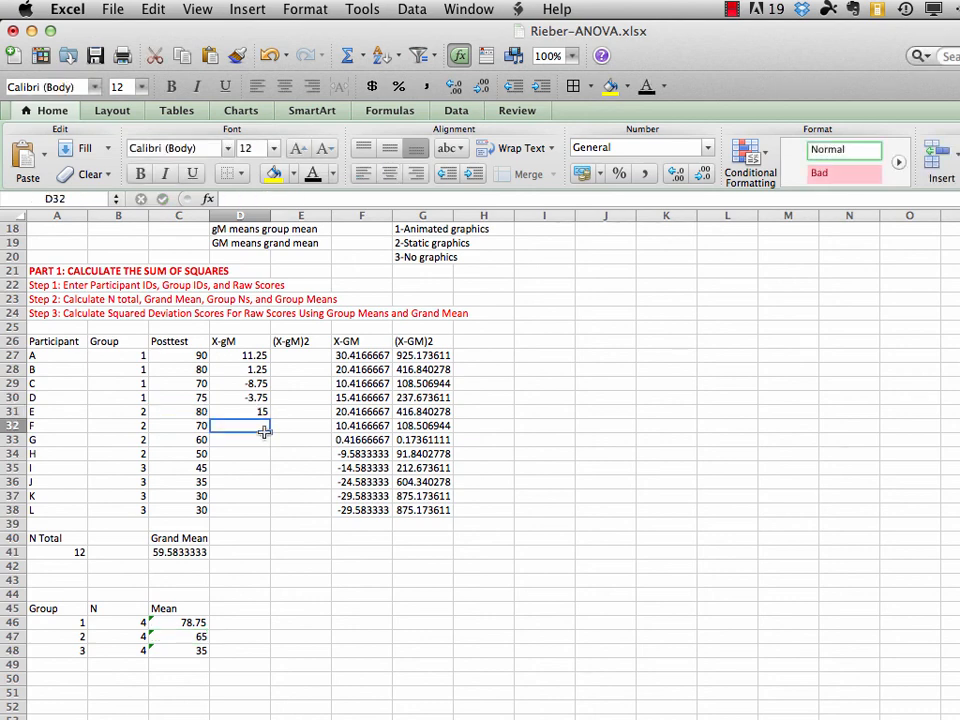
# Fill the X-gM formula from D31 down through D34 for the group 2 participants
pyautogui.moveTo(255, 411); pyautogui.dragTo(255, 448)
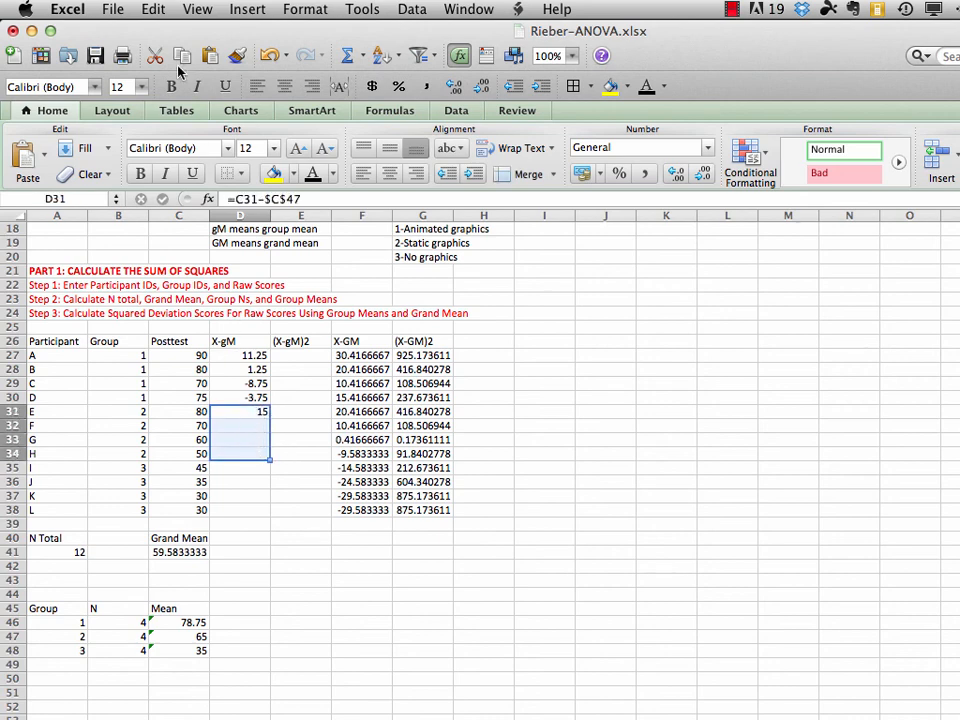
pyautogui.click(153, 9)
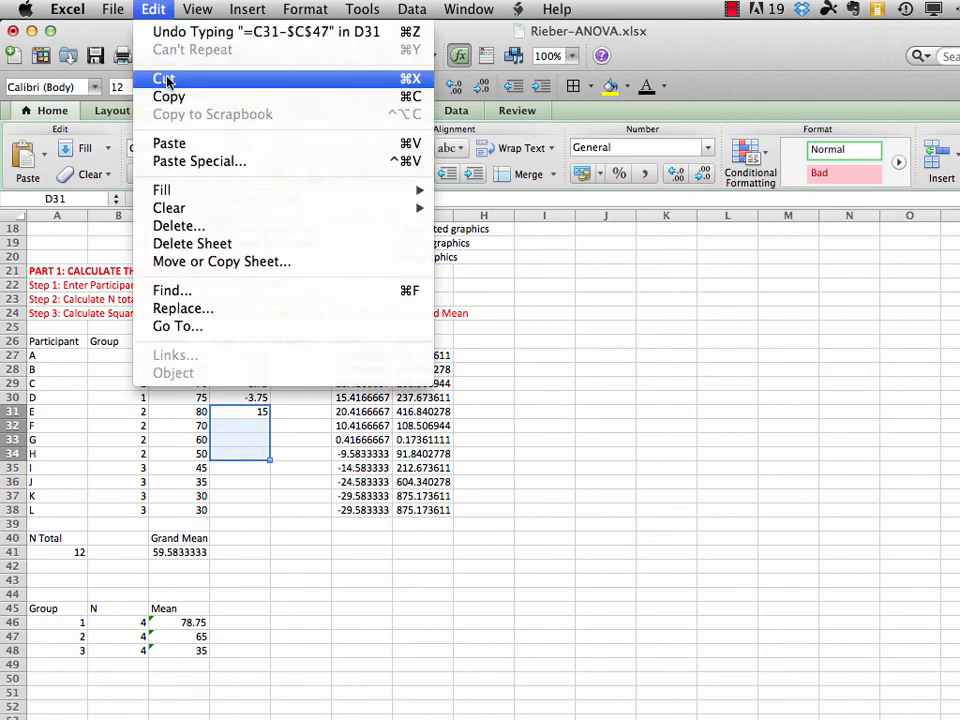
pyautogui.moveTo(418, 195)
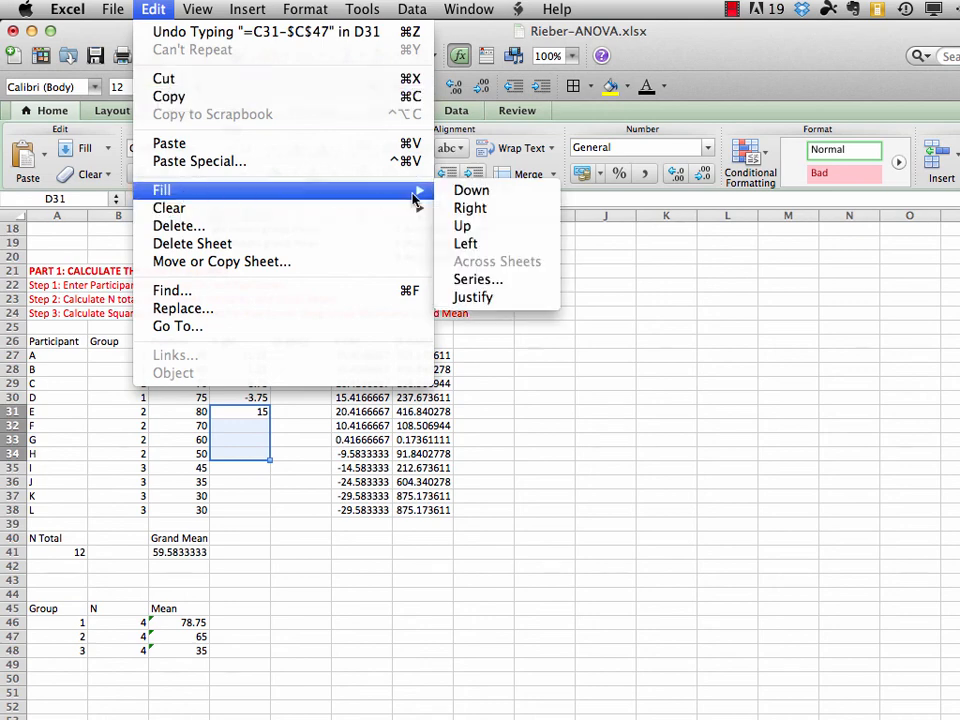
pyautogui.click(472, 191)
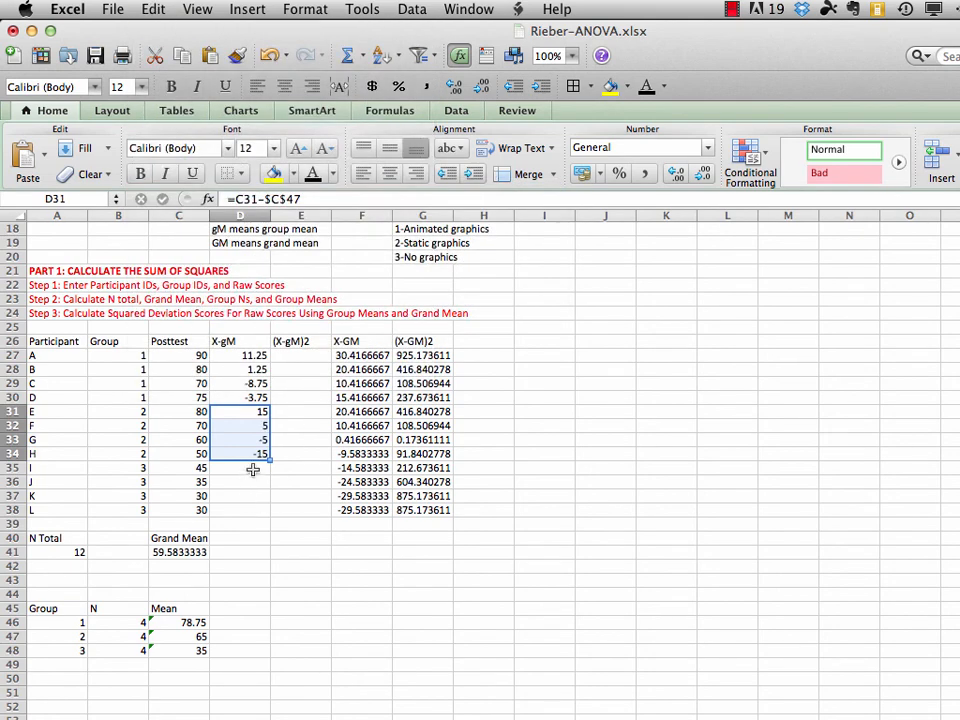
# Calculate participant I's deviation from the group 3 mean in D35 with =C35-$C$48
pyautogui.click(253, 470)
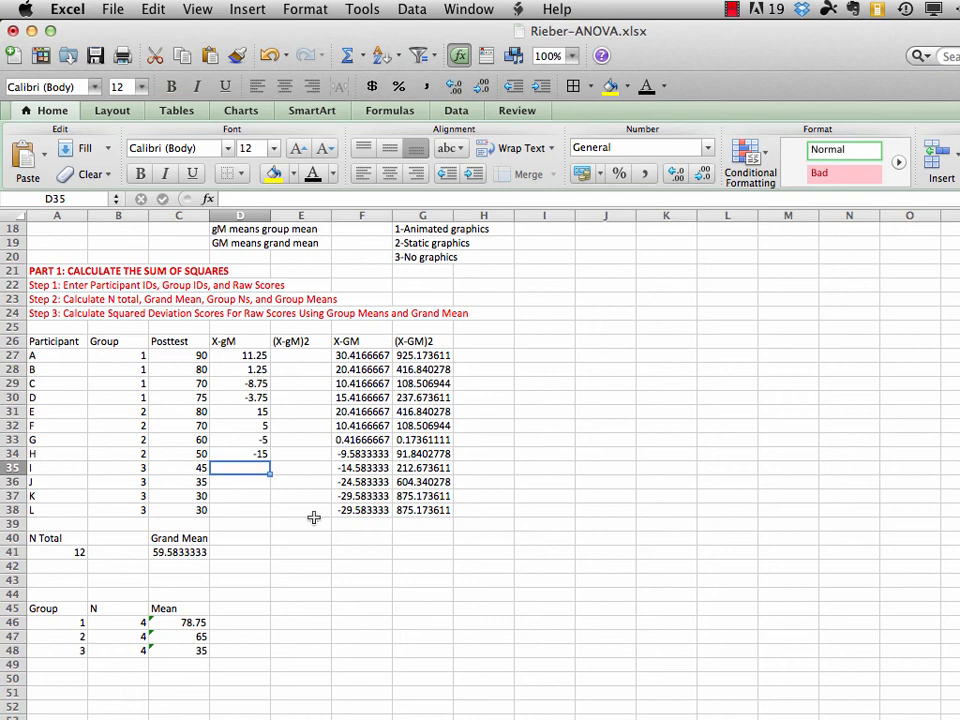
pyautogui.write('=')
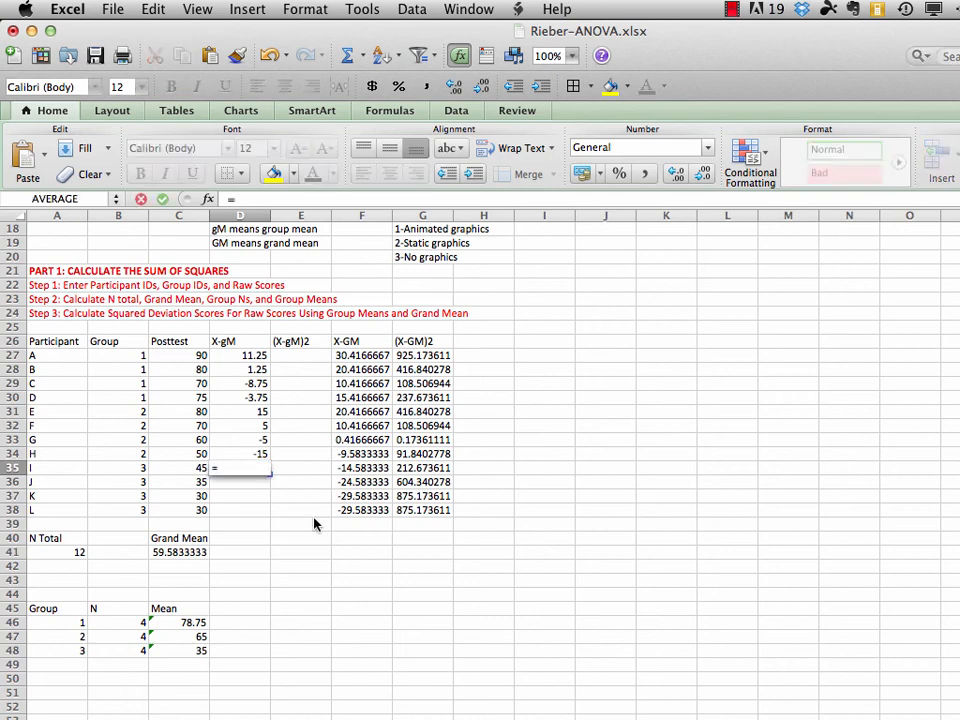
pyautogui.click(197, 471)
pyautogui.write('-')
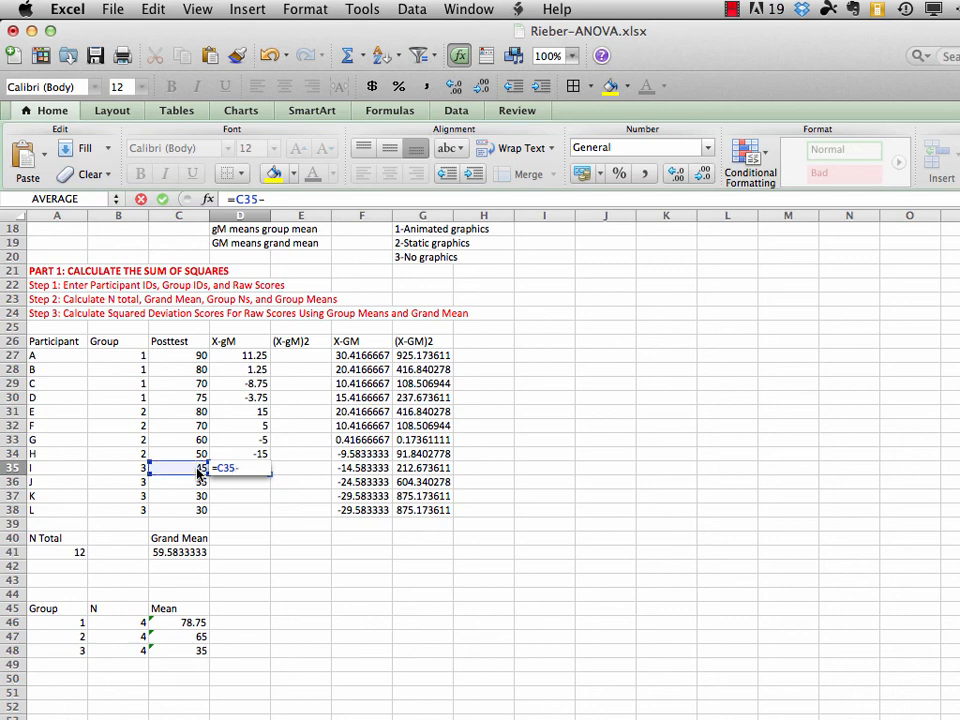
pyautogui.click(192, 652)
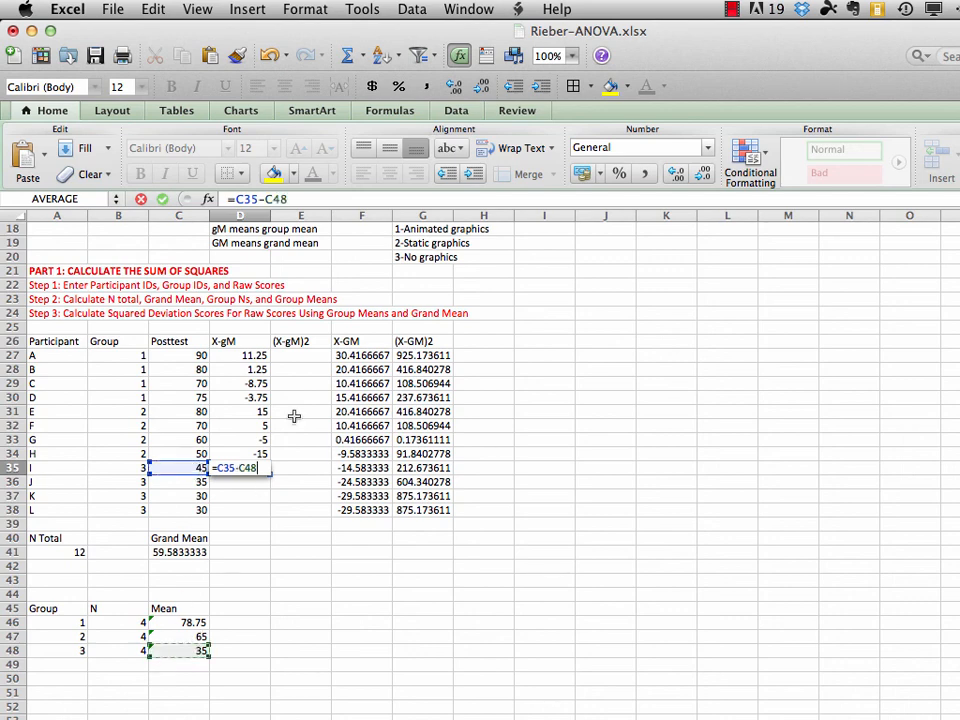
pyautogui.click(268, 199)
pyautogui.write('$')
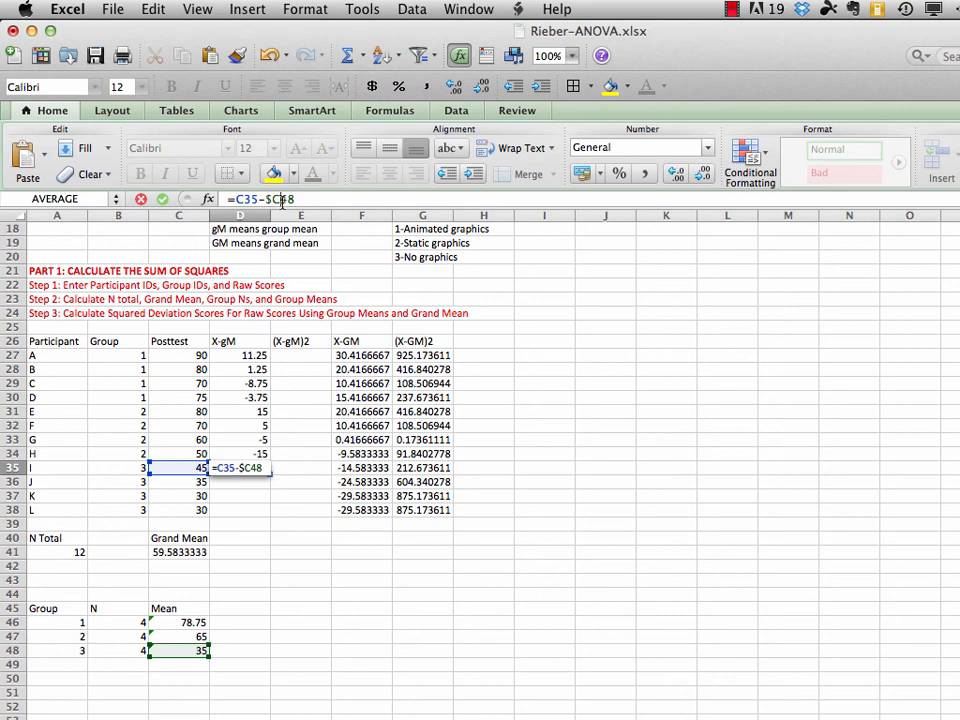
pyautogui.write('$')
pyautogui.press('Return')
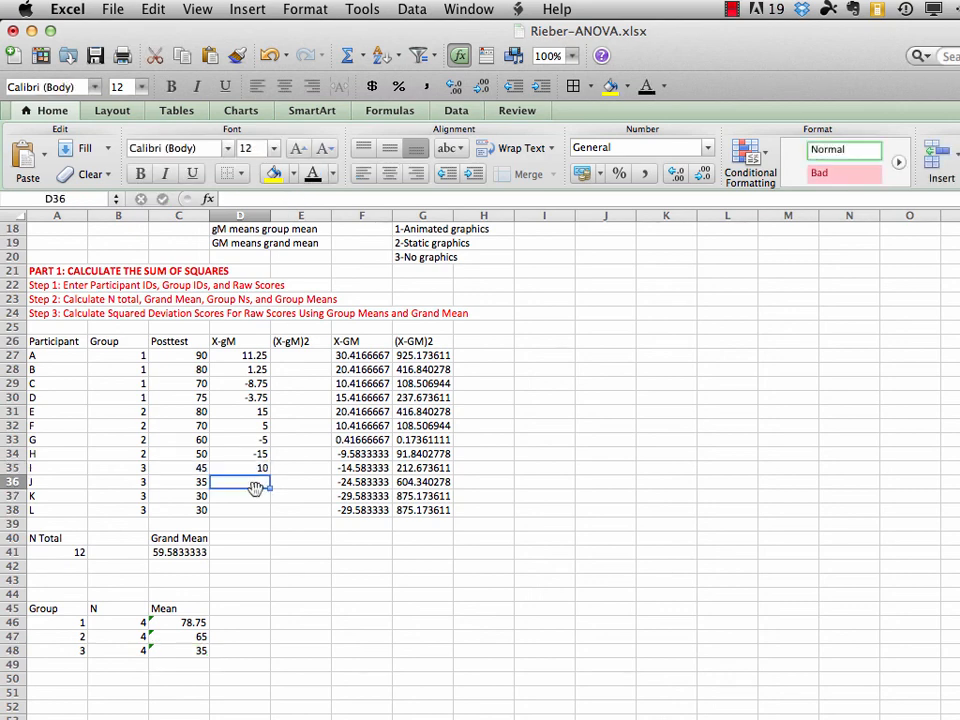
# Fill the X-gM formula from D35 down through D38 for the group 3 participants
pyautogui.moveTo(256, 468); pyautogui.dragTo(255, 503)
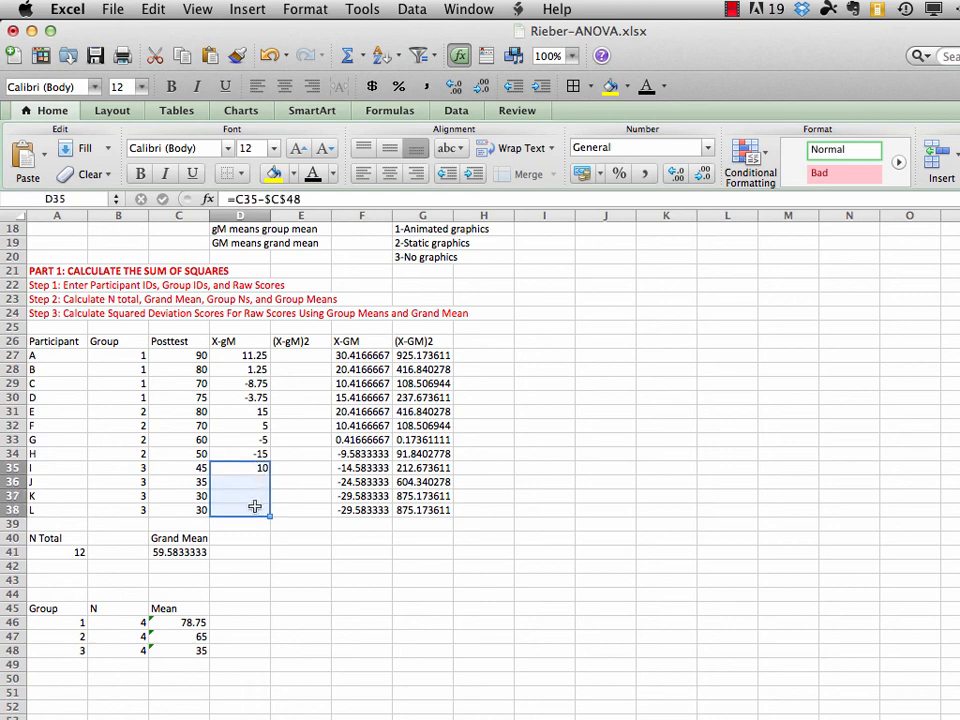
pyautogui.click(153, 8)
pyautogui.moveTo(166, 191)
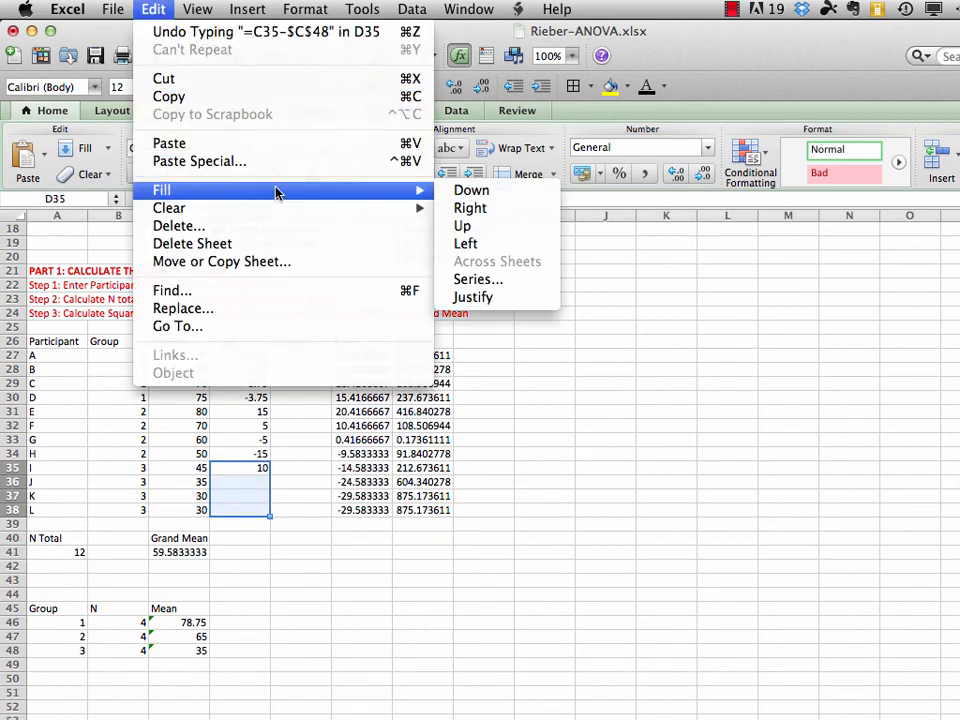
pyautogui.click(457, 190)
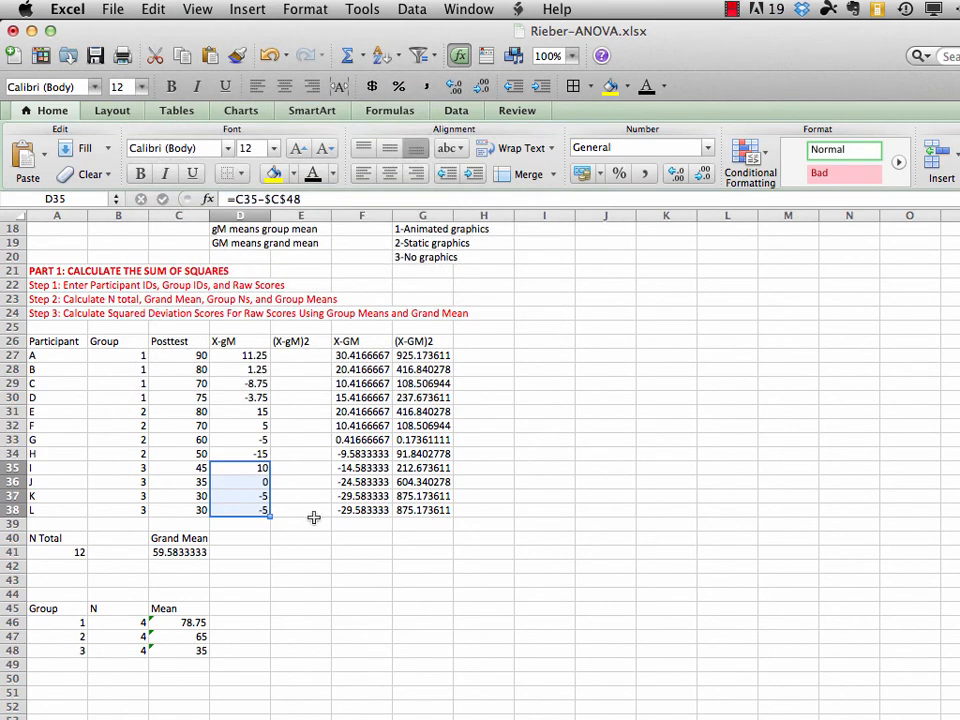
pyautogui.click(252, 524)
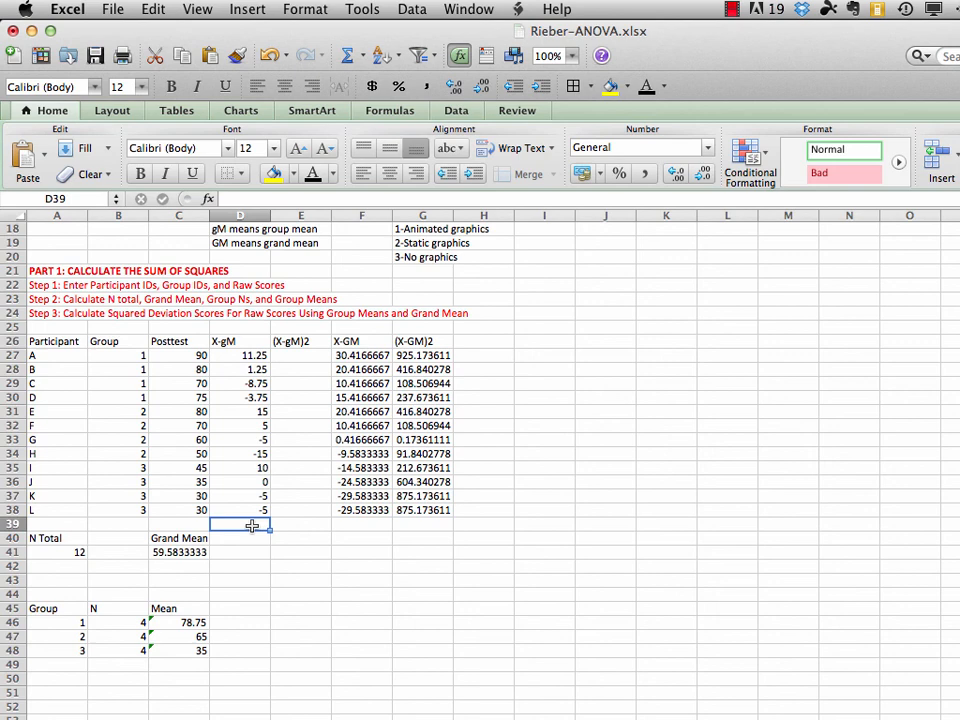
# Examine the X-gM formulas from D27 down to D31 to check which group mean each one references
pyautogui.click(252, 355)
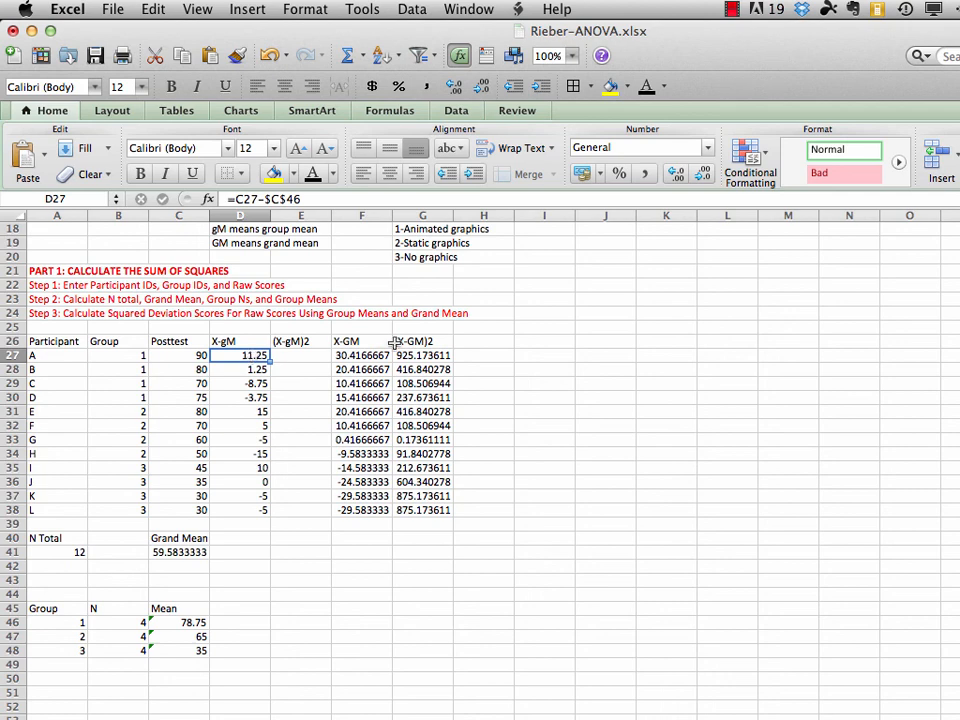
pyautogui.click(265, 199)
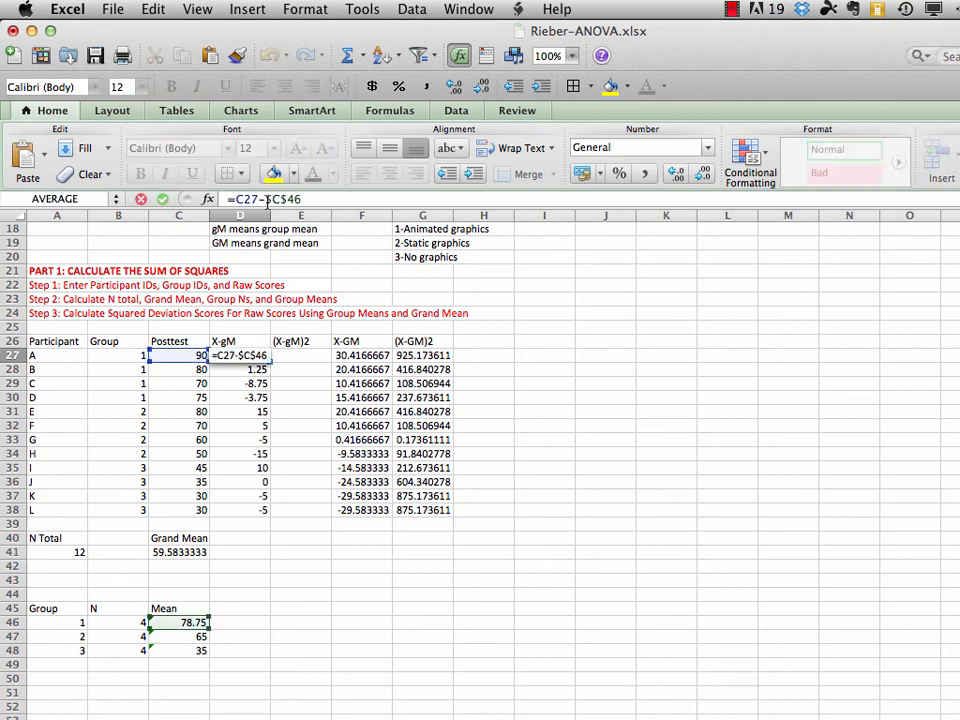
pyautogui.click(141, 199)
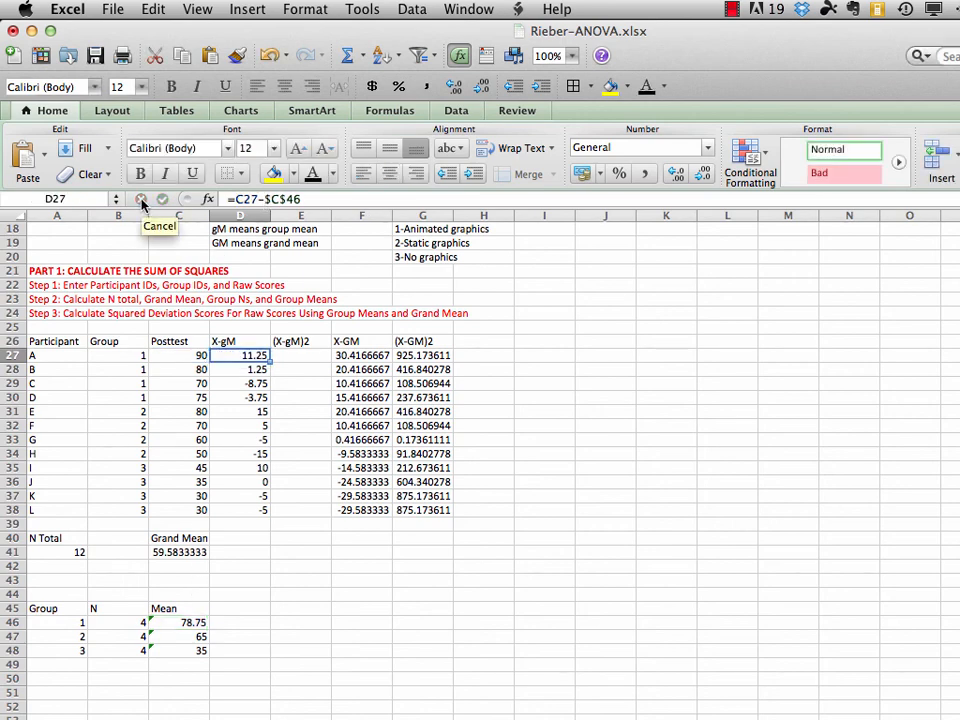
pyautogui.press('Down')
pyautogui.press('Down')
pyautogui.press('Down')
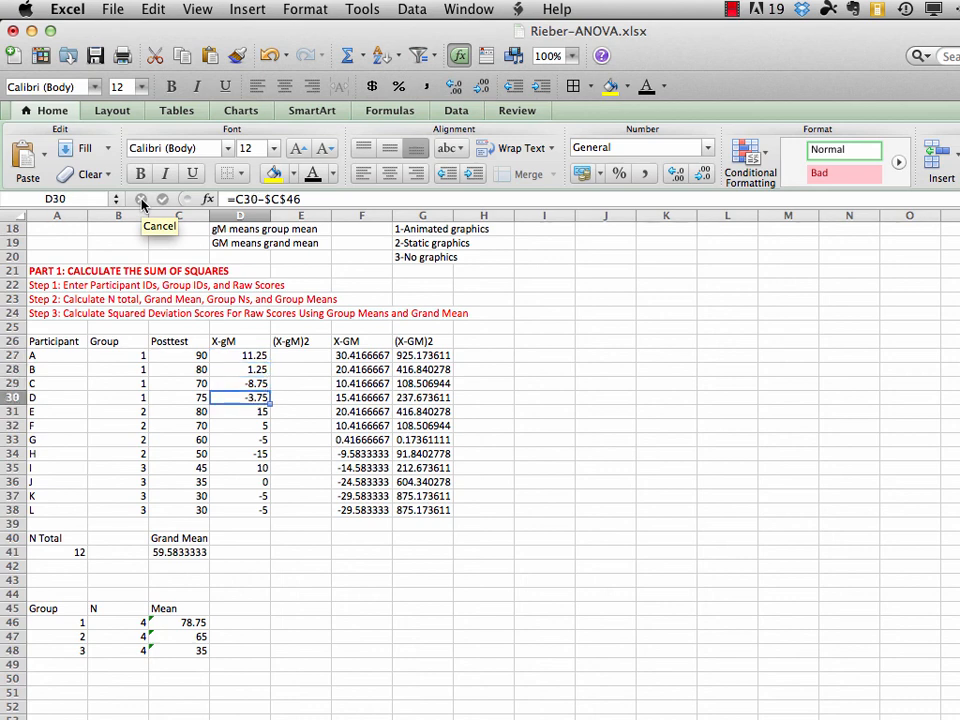
pyautogui.press('Down')
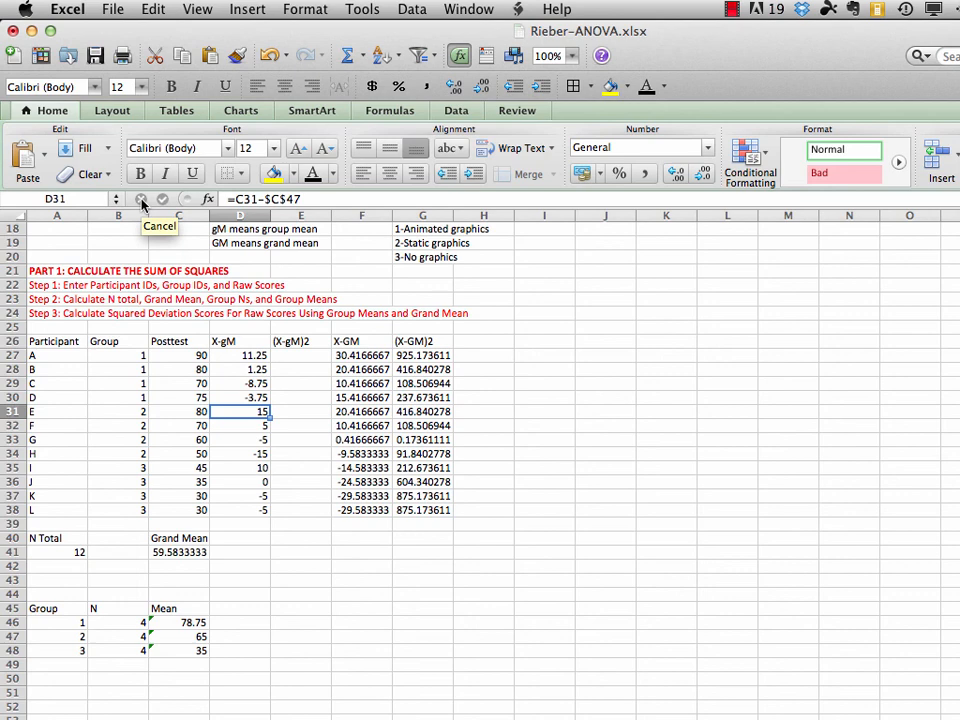
# Examine the X-gM formulas from D32 down to D38 to check which group mean each one references
pyautogui.press('Down')
pyautogui.press('Down')
pyautogui.press('Down')
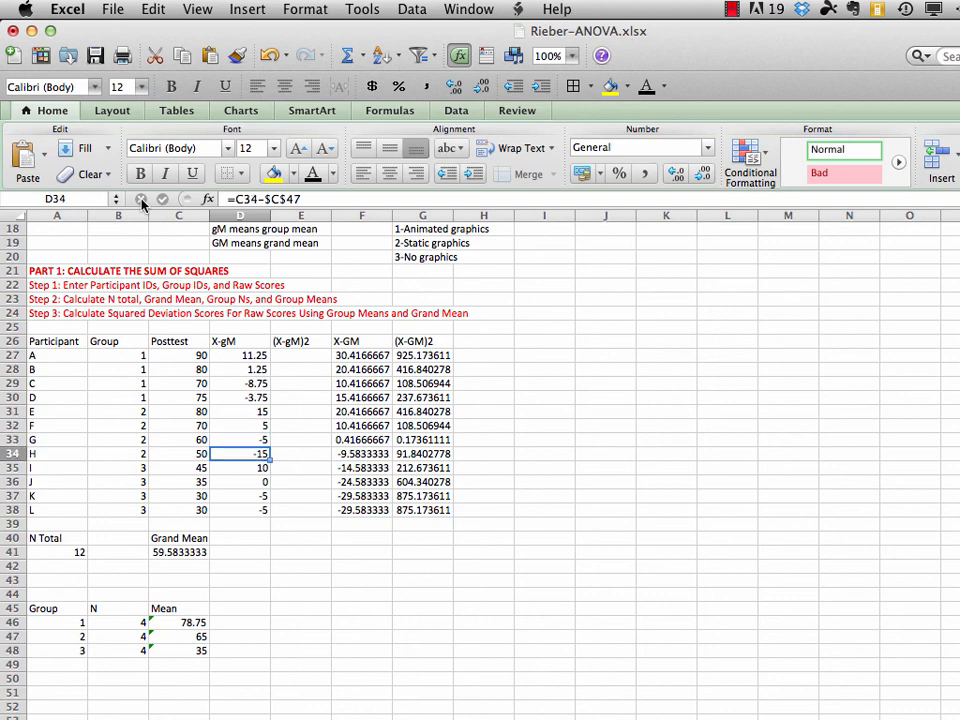
pyautogui.press('Down')
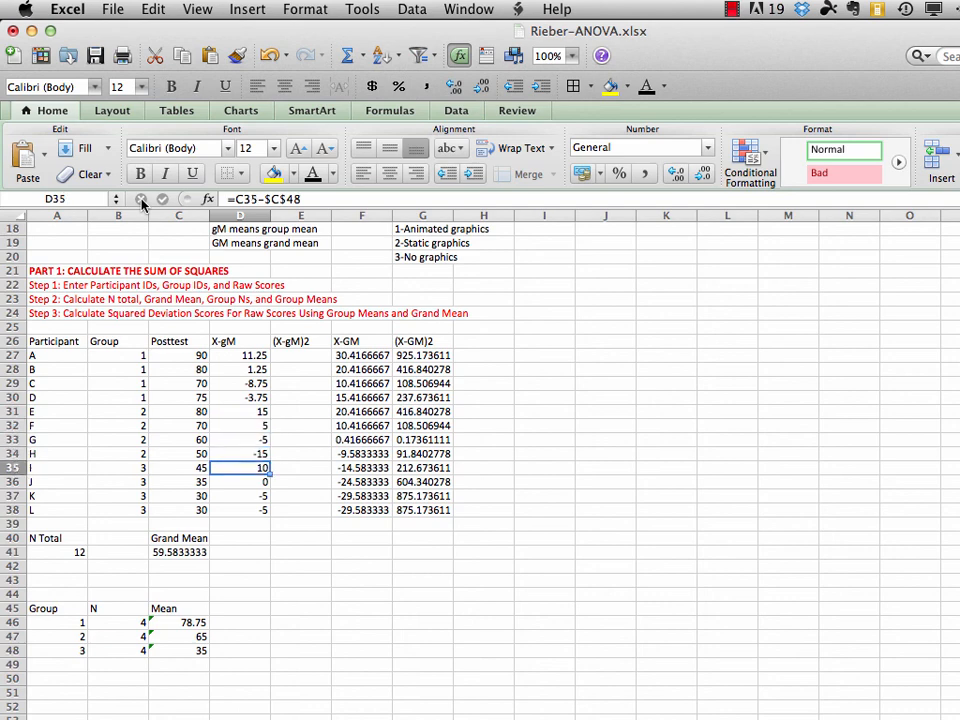
pyautogui.press('Down')
pyautogui.press('Down')
pyautogui.press('Down')
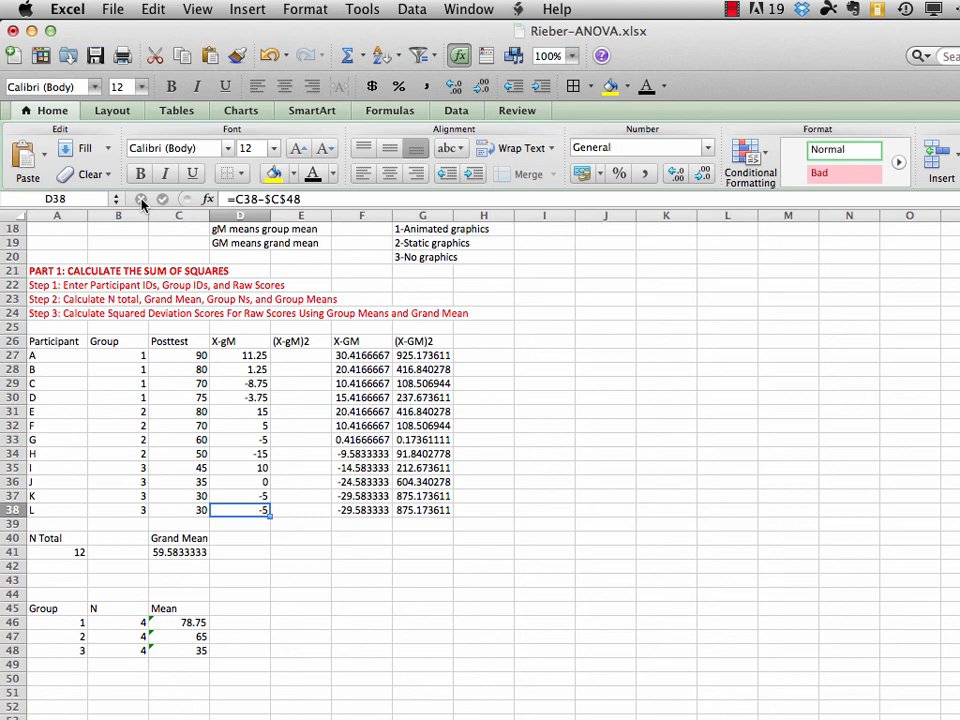
pyautogui.press('Down')
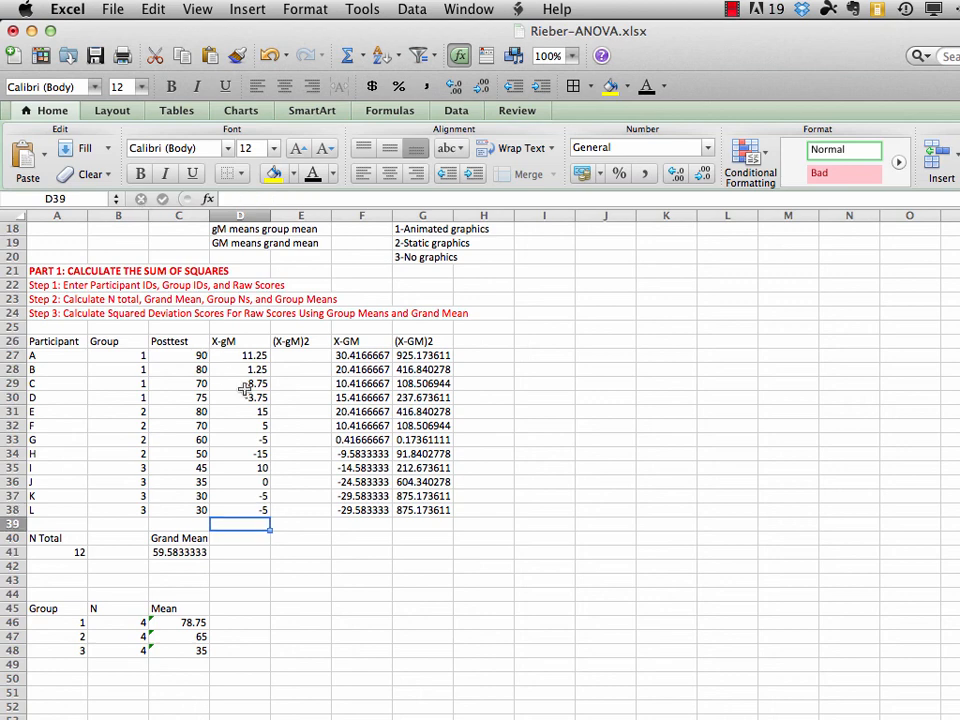
# Square participant A's group-mean deviation in E27 with the formula =D27*D27
pyautogui.click(308, 355)
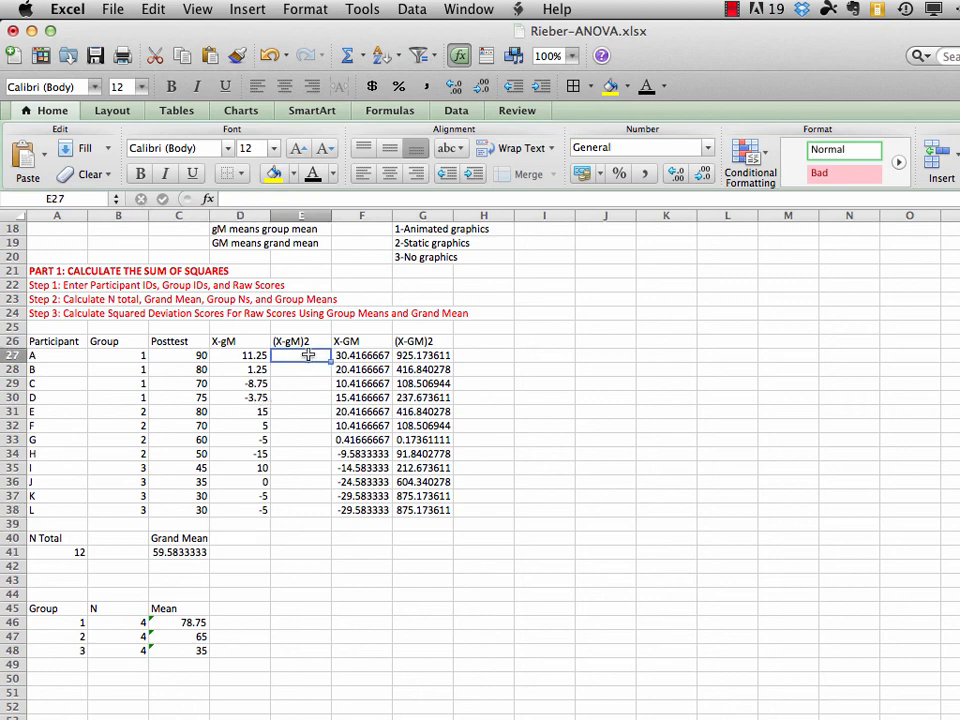
pyautogui.write('=')
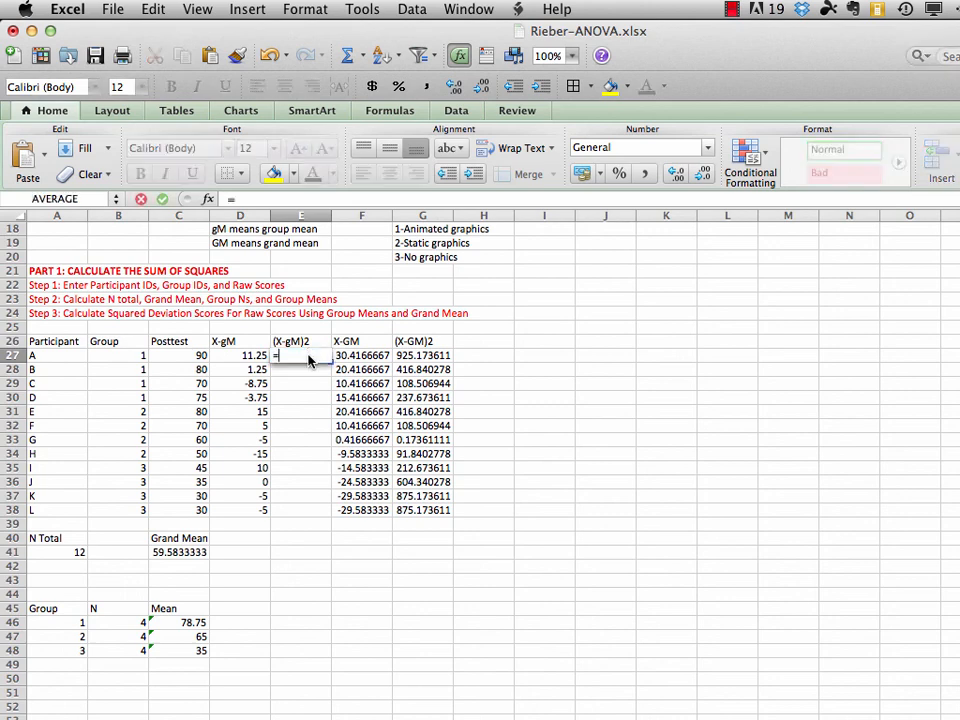
pyautogui.click(244, 355)
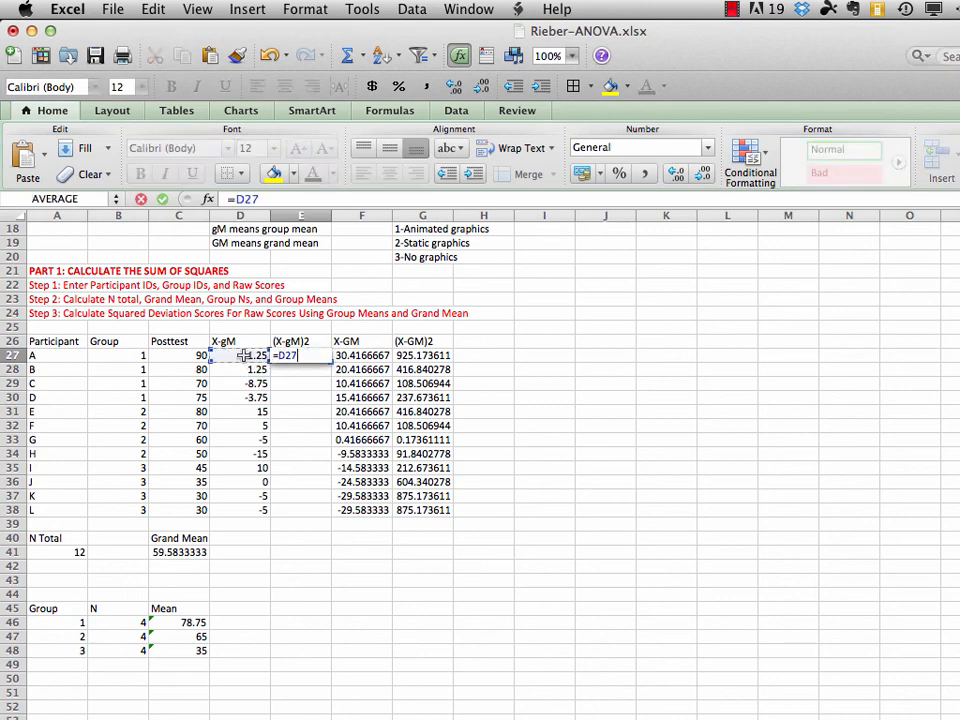
pyautogui.write('*')
pyautogui.click(244, 355)
pyautogui.press('Return')
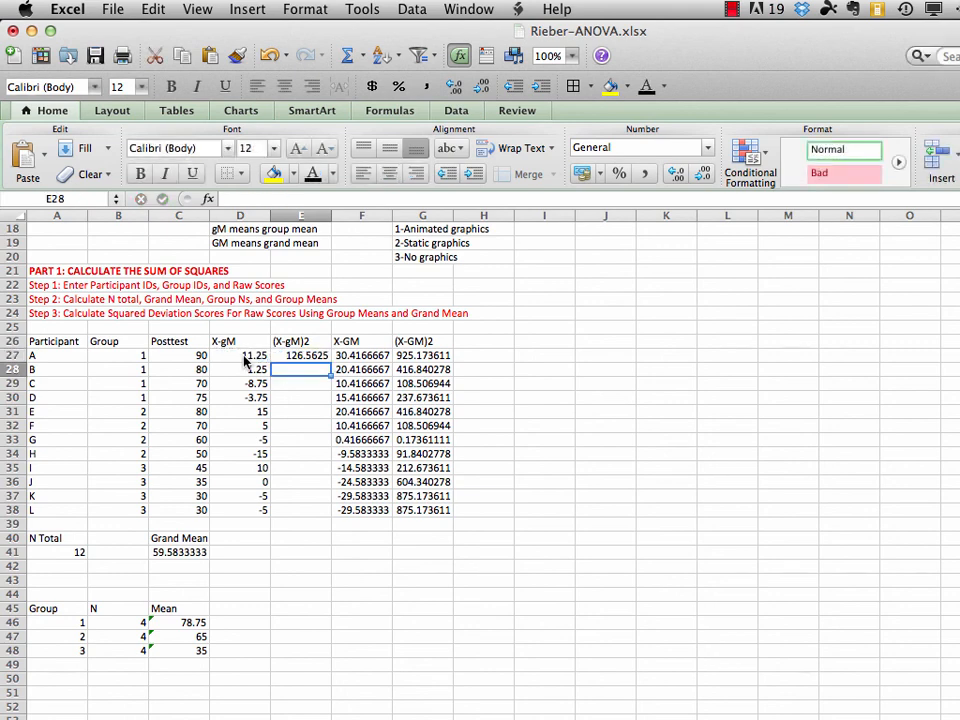
# Fill the (X-gM)2 formula from E27 down through E38 and save the workbook
pyautogui.moveTo(317, 355); pyautogui.dragTo(311, 512)
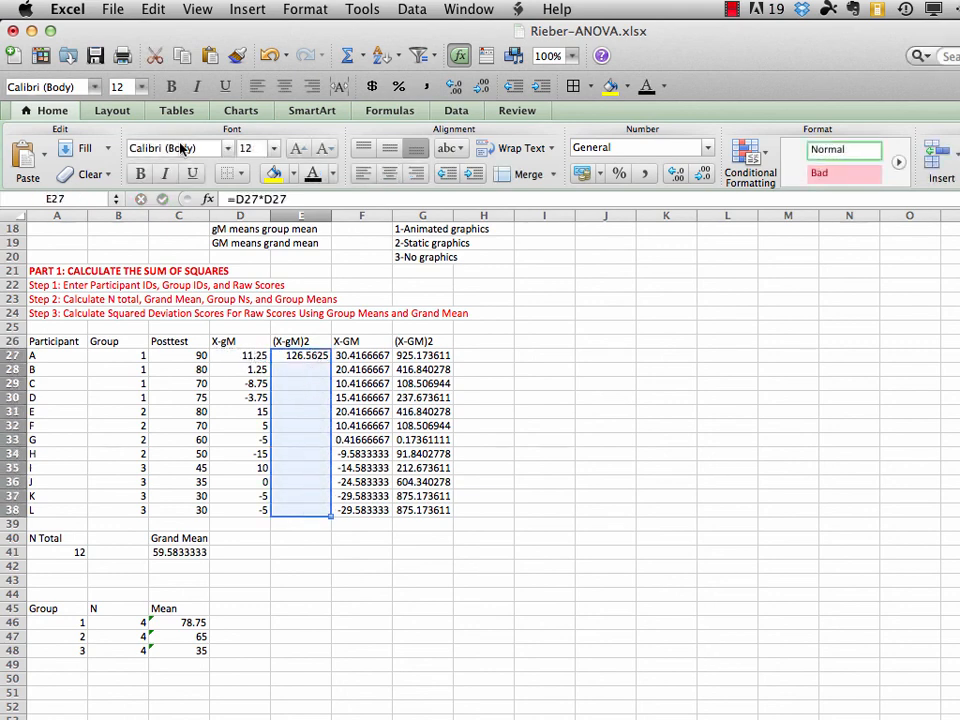
pyautogui.click(153, 9)
pyautogui.moveTo(160, 190)
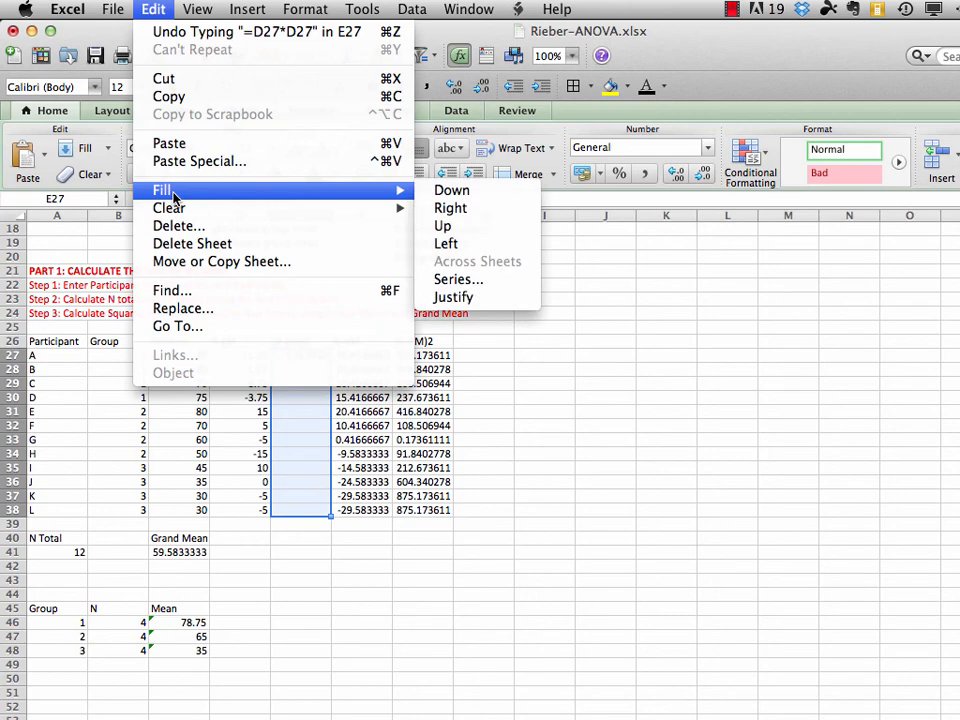
pyautogui.click(458, 190)
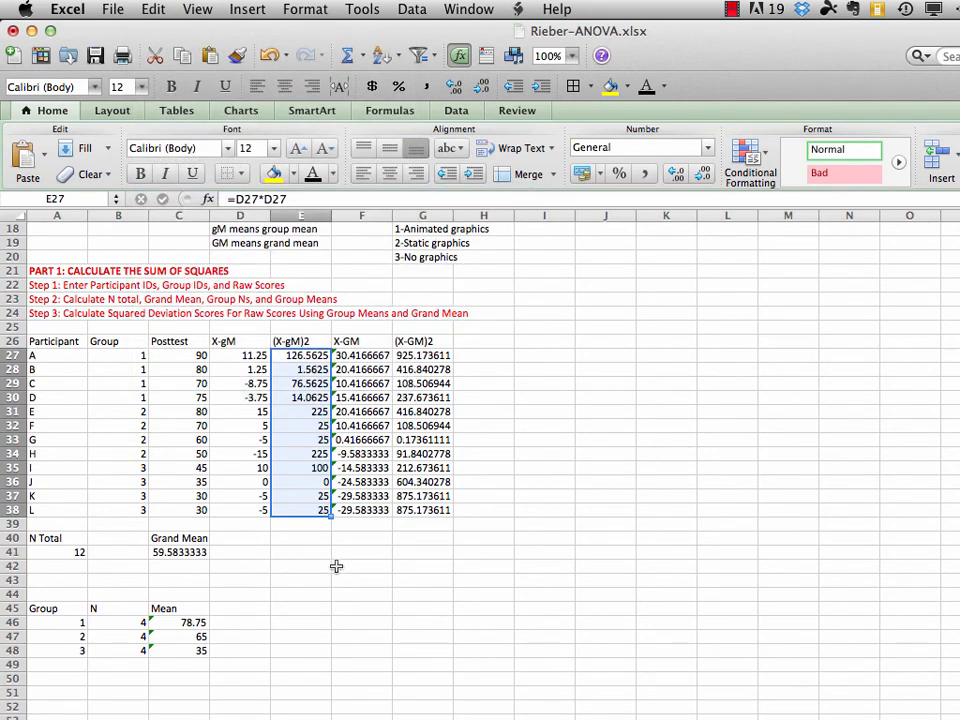
pyautogui.click(112, 9)
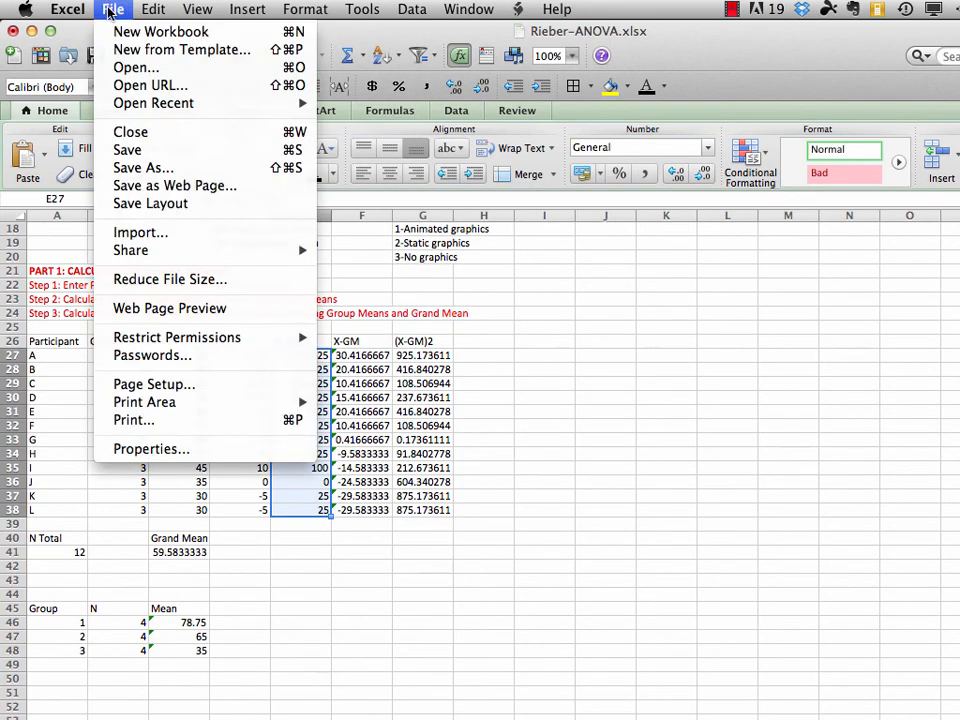
pyautogui.click(133, 150)
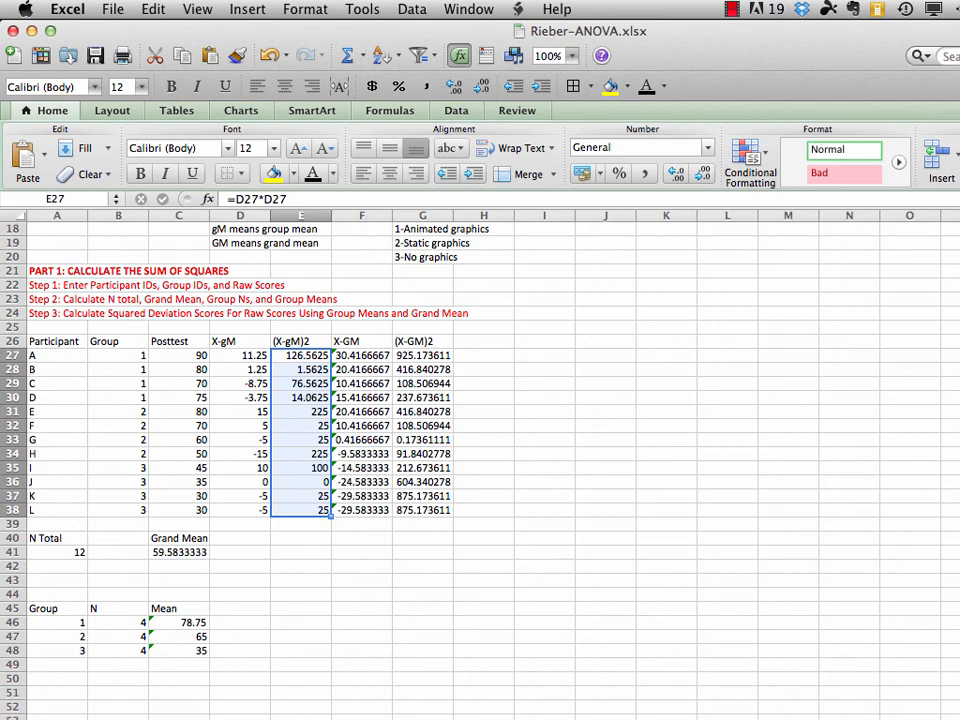
# Move the Step 4 and Step 5 instruction lines from A5:A6 to H40:H41, beside the calculation area
pyautogui.scroll(6, 422, 484)
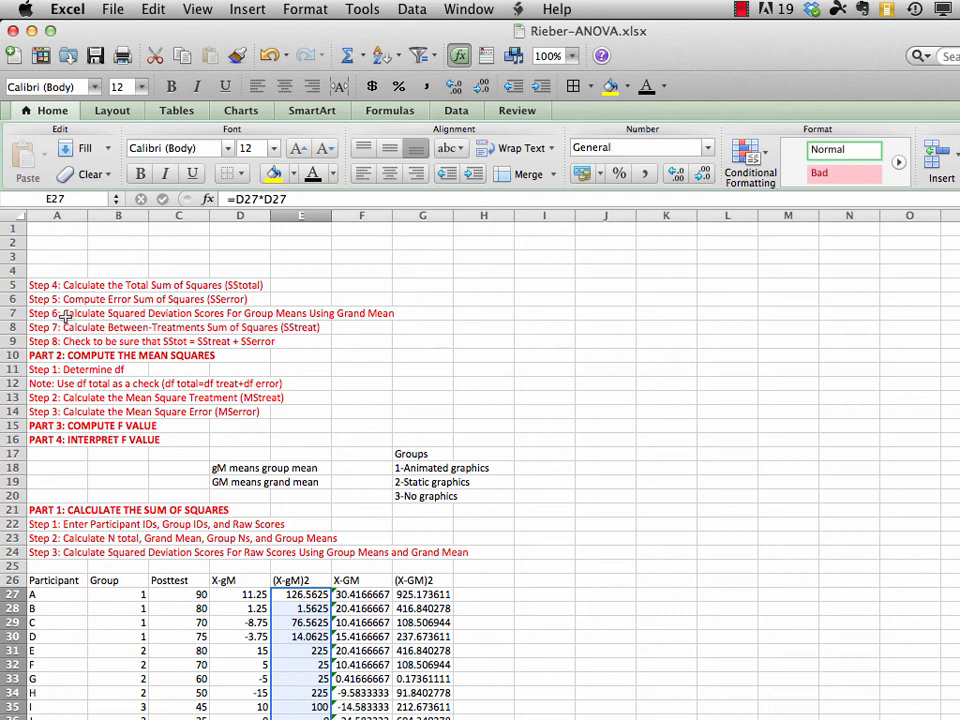
pyautogui.moveTo(47, 285); pyautogui.dragTo(45, 293)
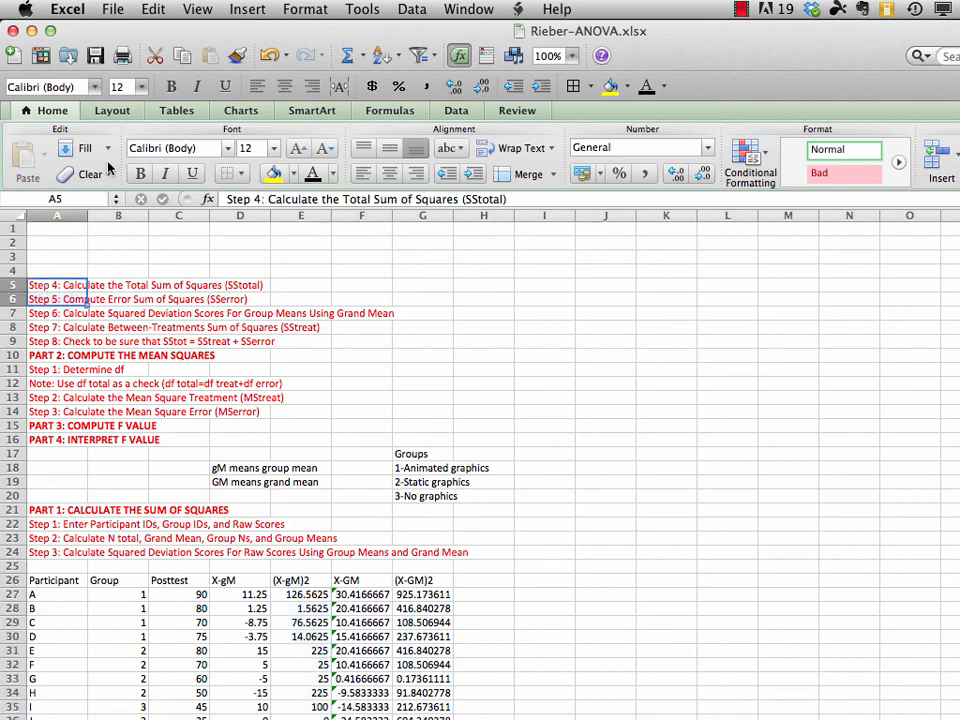
pyautogui.click(152, 9)
pyautogui.click(165, 80)
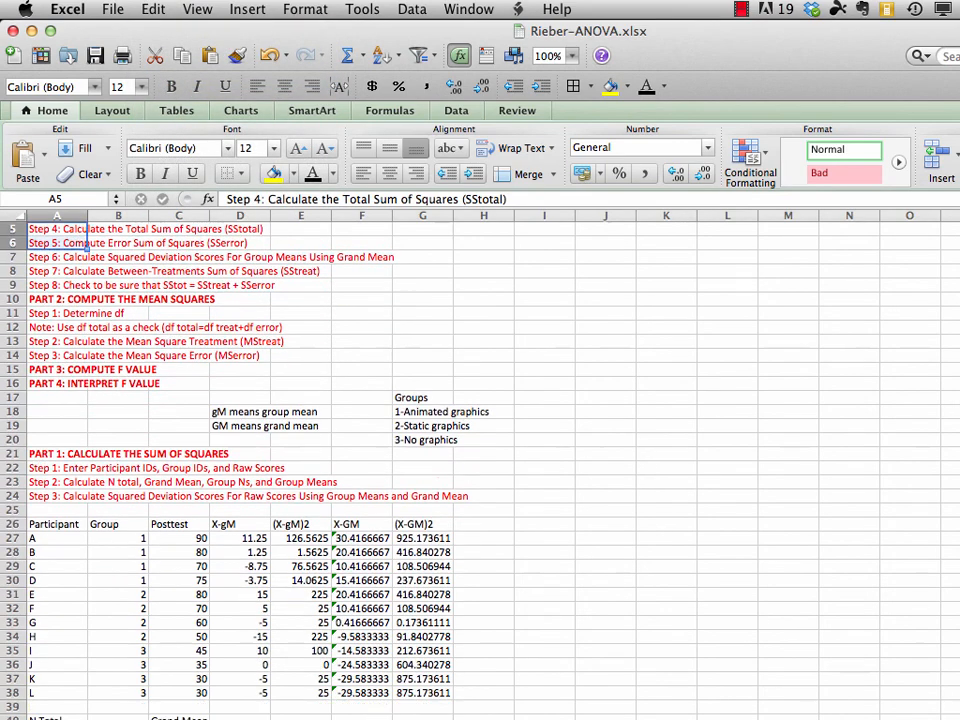
pyautogui.scroll(-6, 480, 450)
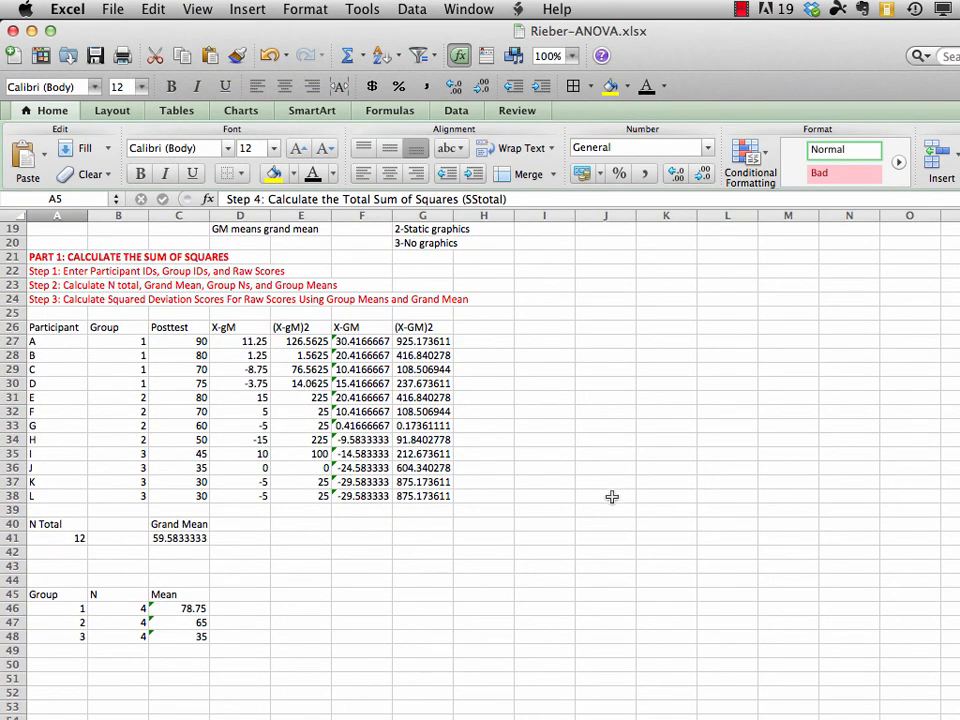
pyautogui.click(480, 522)
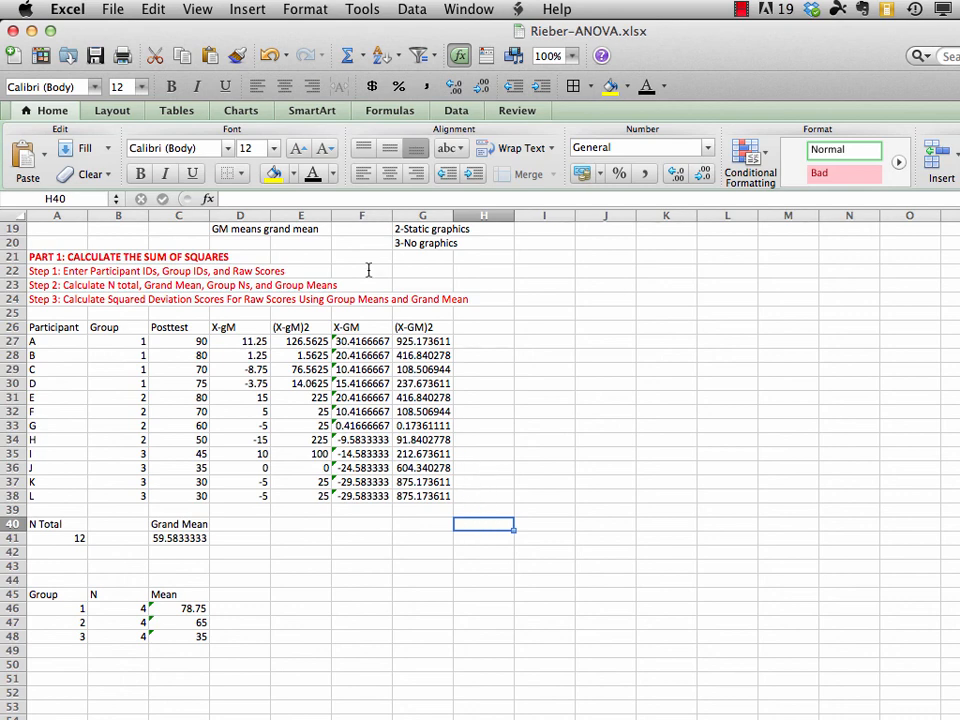
pyautogui.click(154, 10)
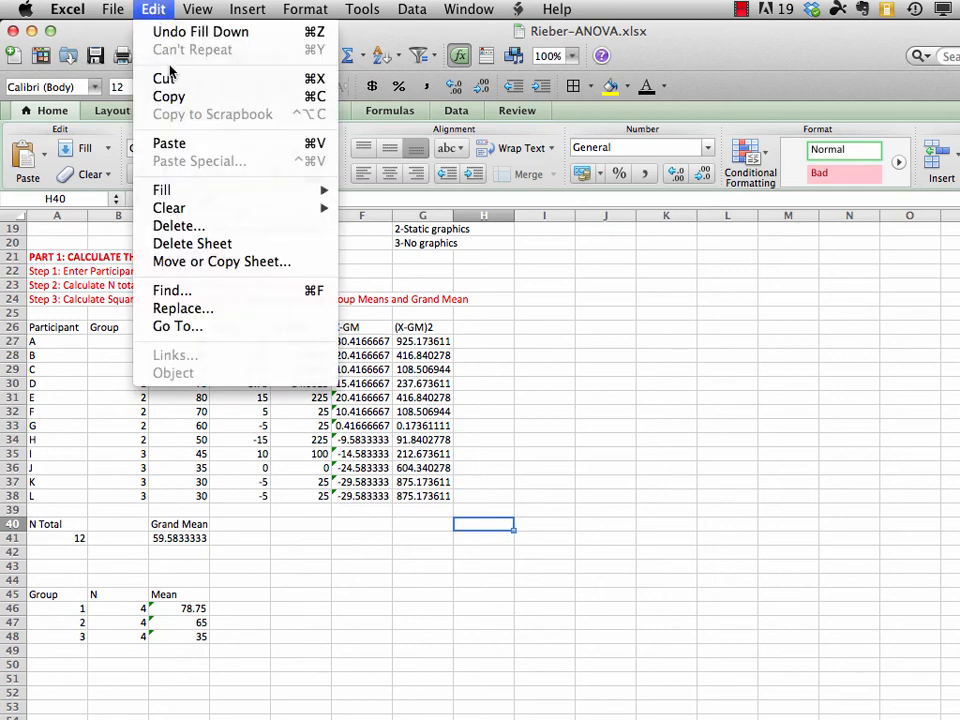
pyautogui.click(176, 144)
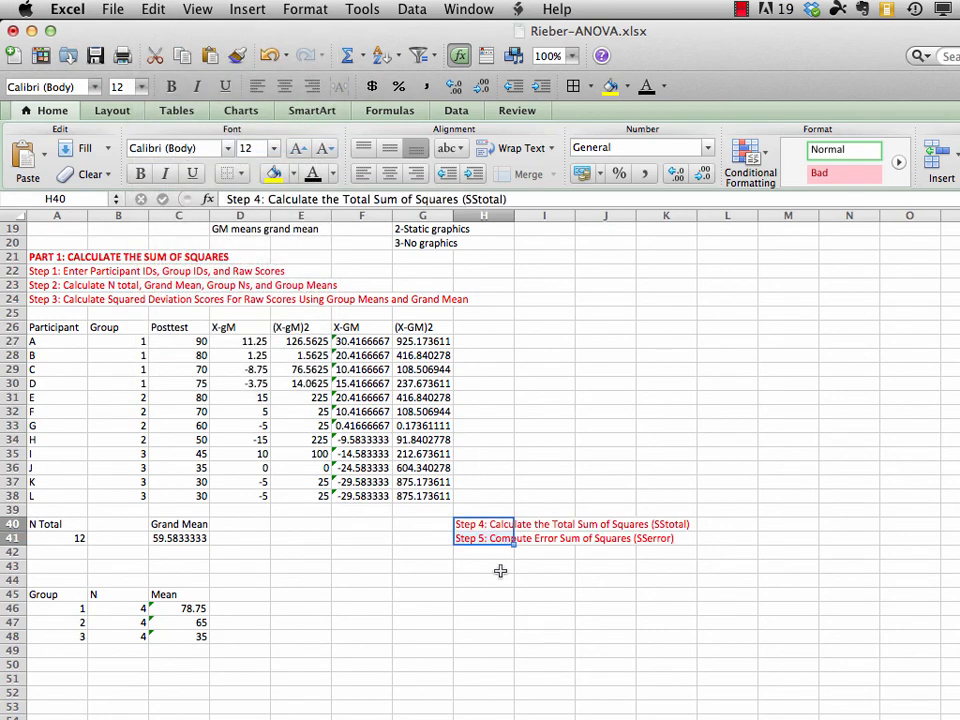
pyautogui.click(484, 523)
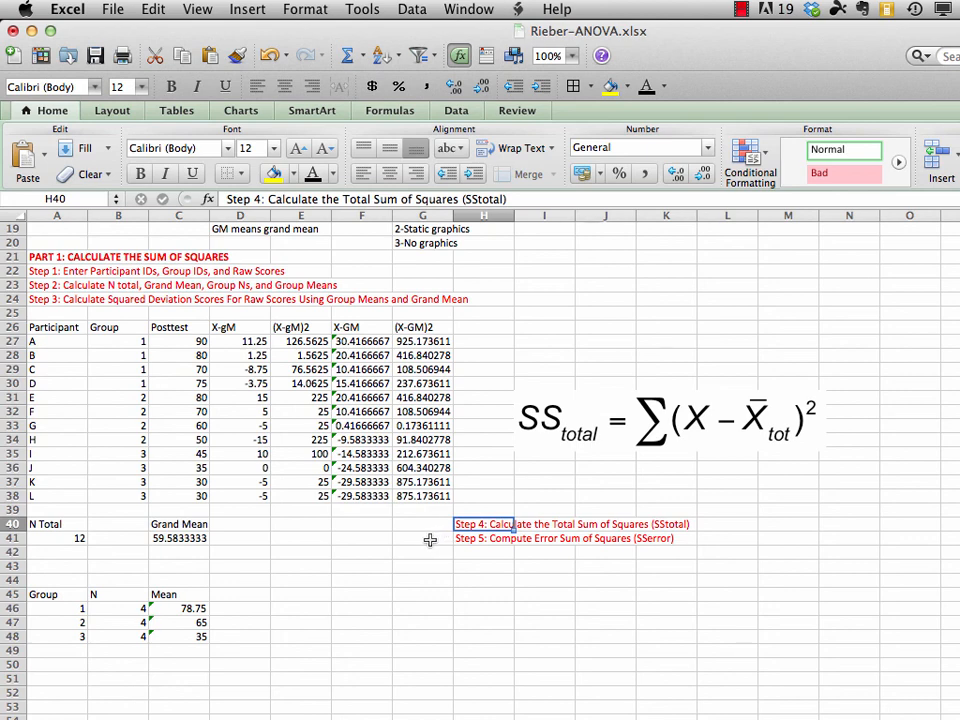
# Calculate the total sum of squares in G41 with =SUM(G27:G38) over the (X-GM)2 column
pyautogui.click(430, 540)
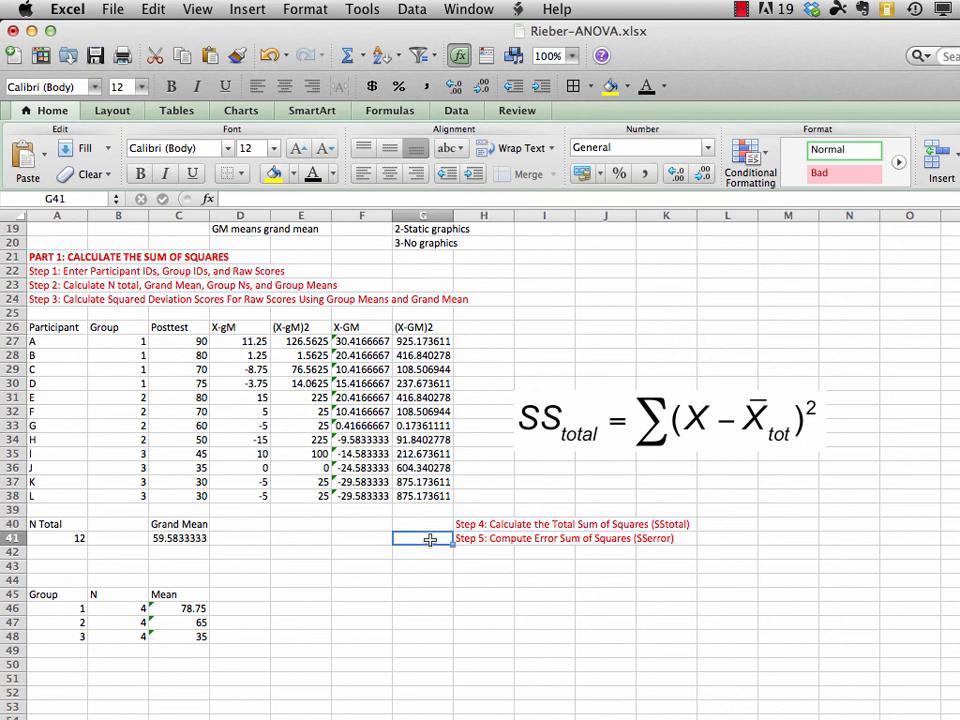
pyautogui.write('=')
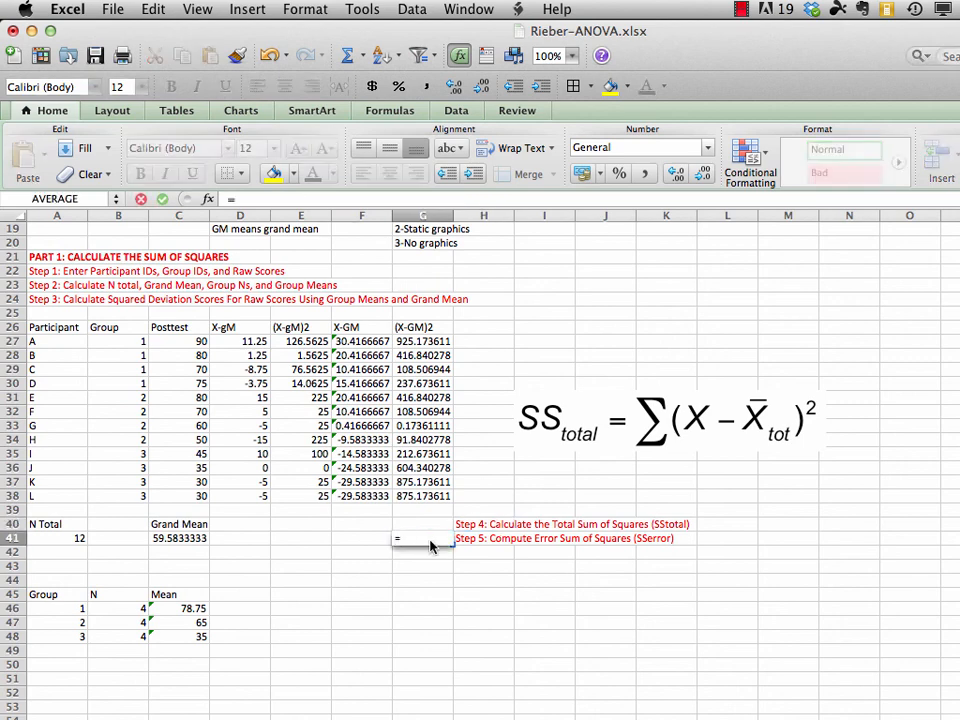
pyautogui.write('sum')
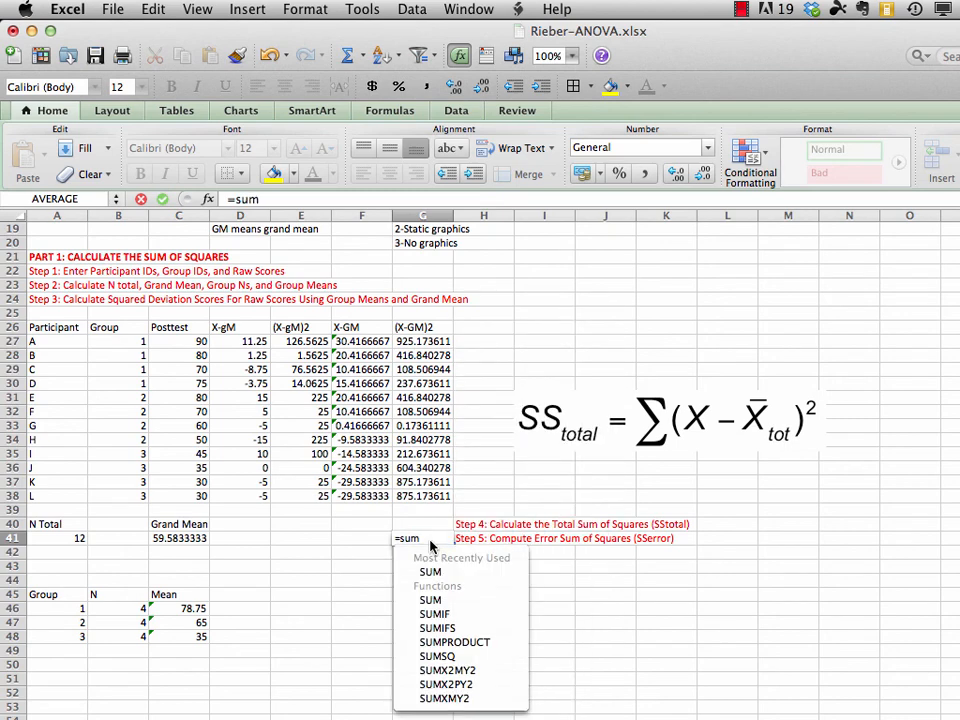
pyautogui.write('(')
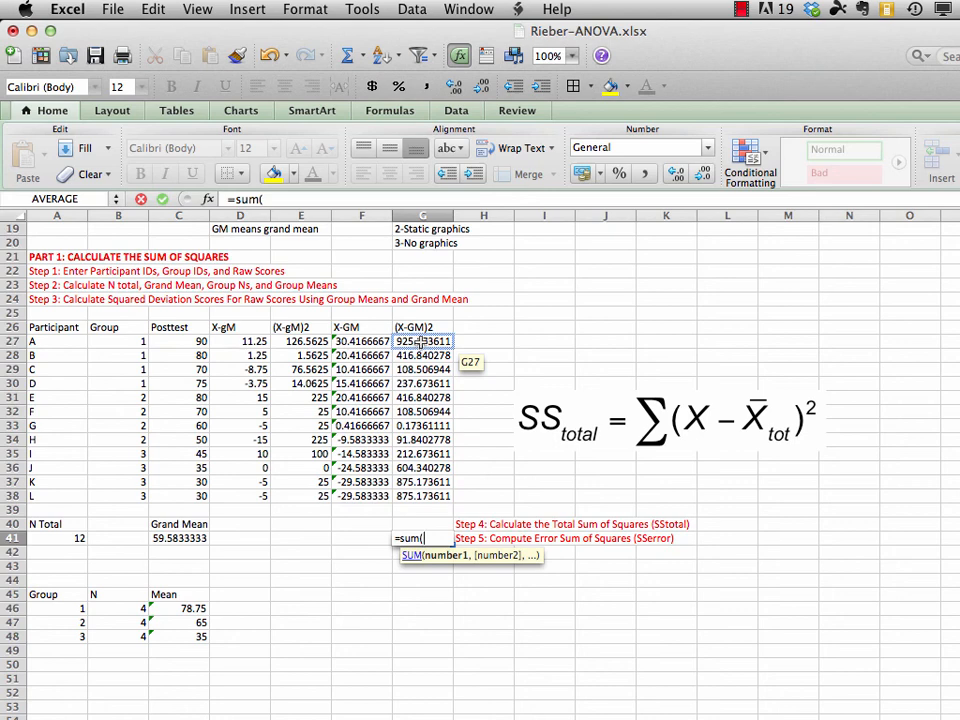
pyautogui.click(422, 343)
pyautogui.moveTo(422, 343); pyautogui.dragTo(427, 497)
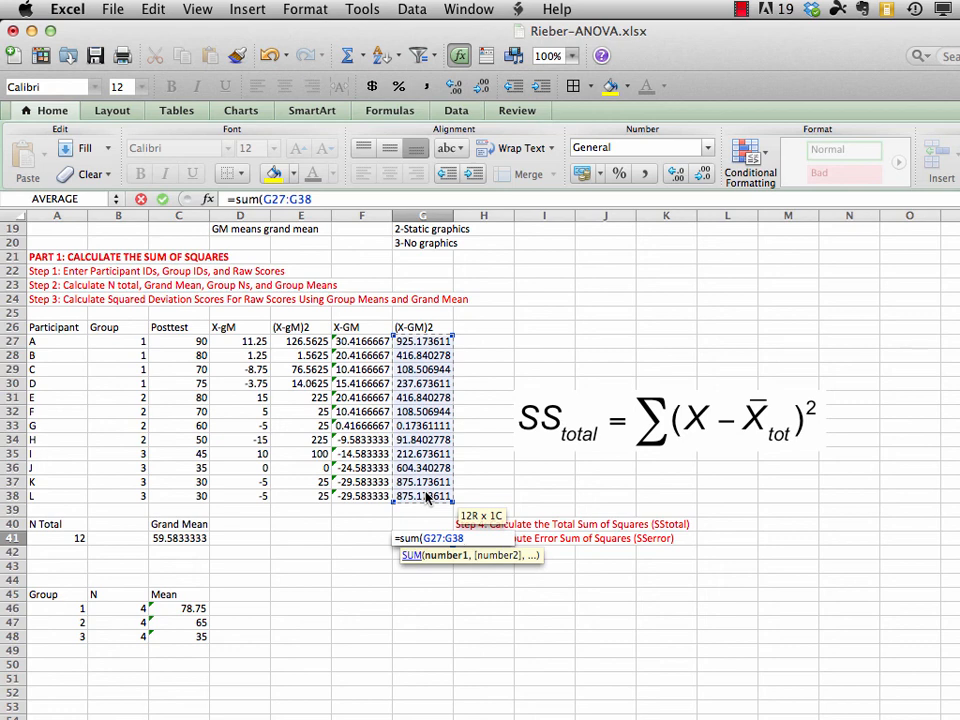
pyautogui.write(')')
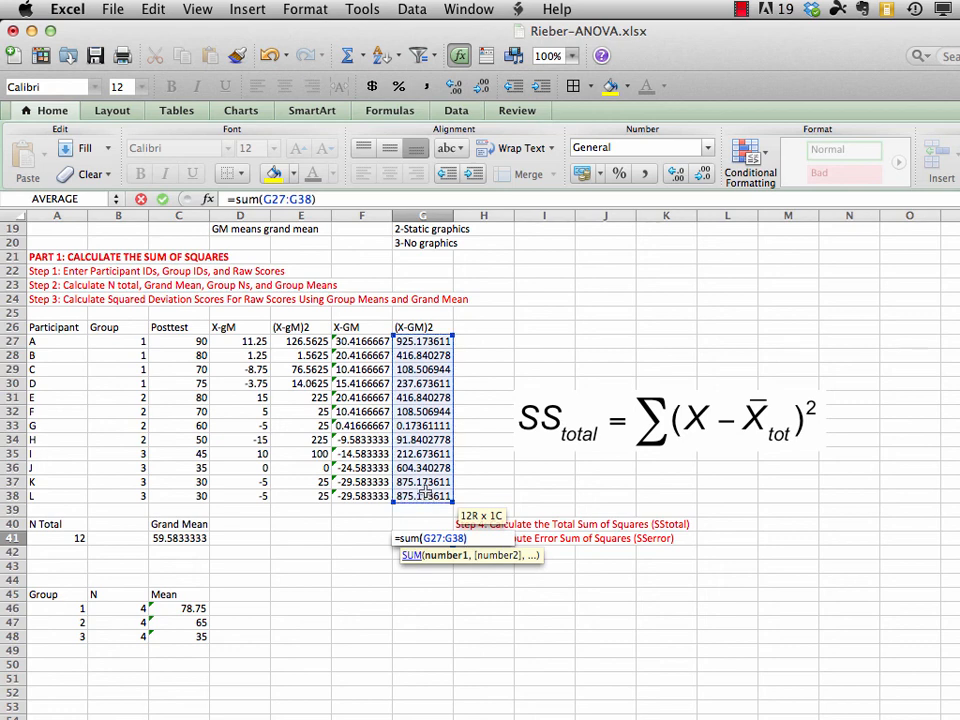
pyautogui.press('Return')
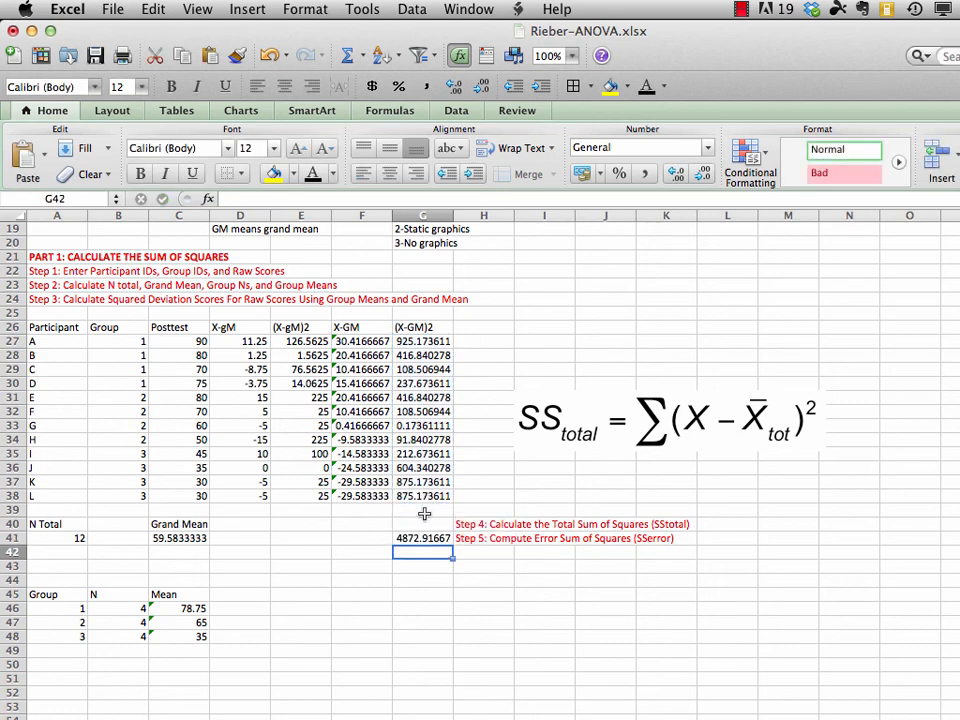
# Label the total sum of squares by entering SStotal in G40 above its value
pyautogui.click(427, 524)
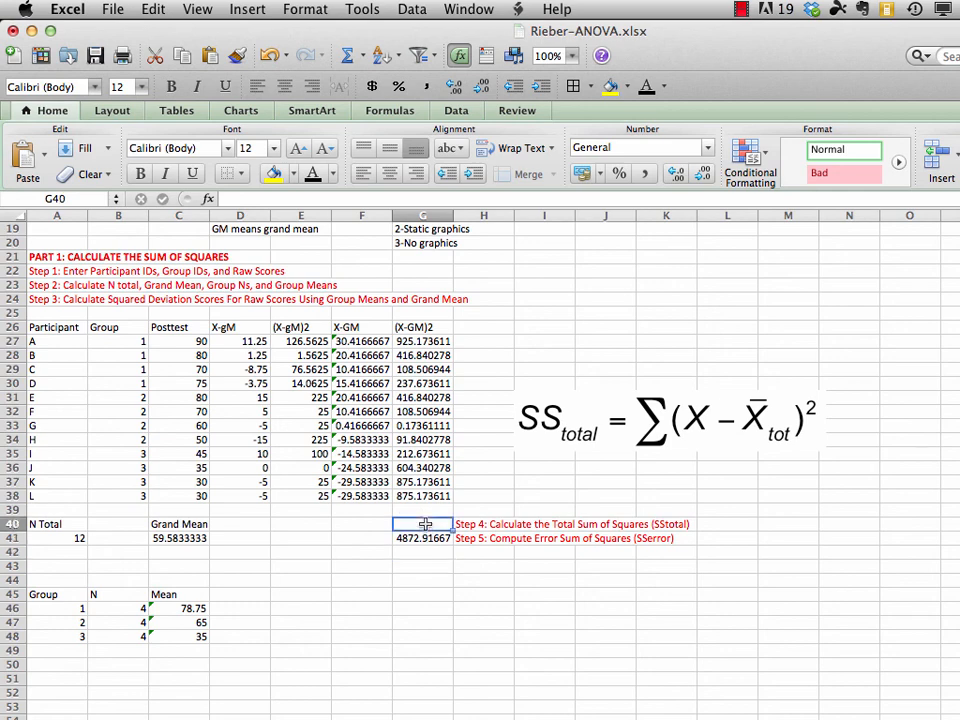
pyautogui.write('SStotal')
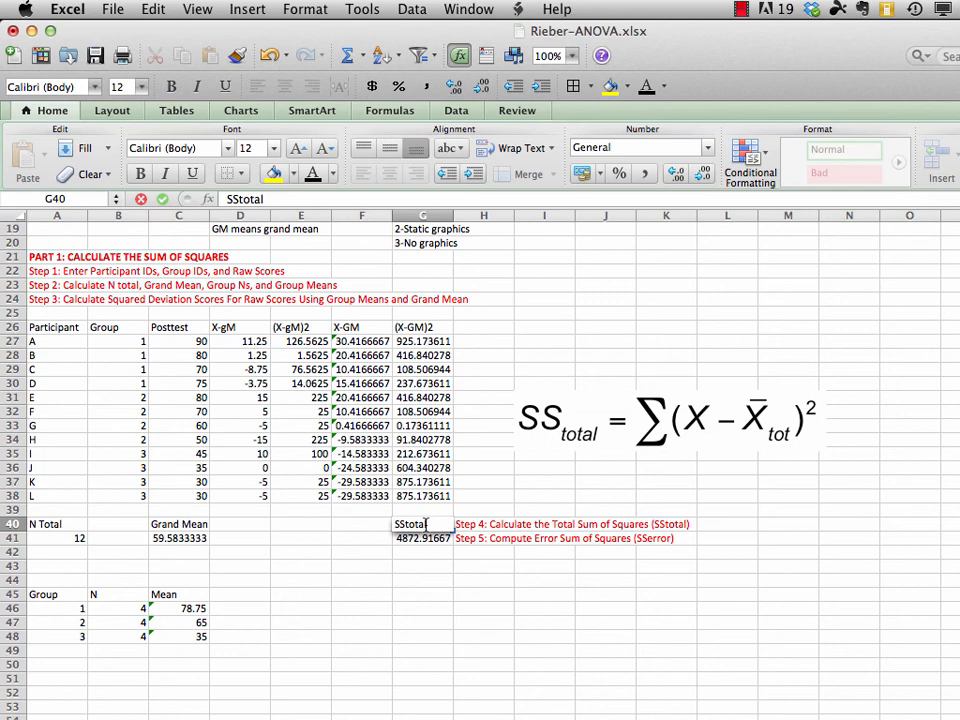
pyautogui.press('Return')
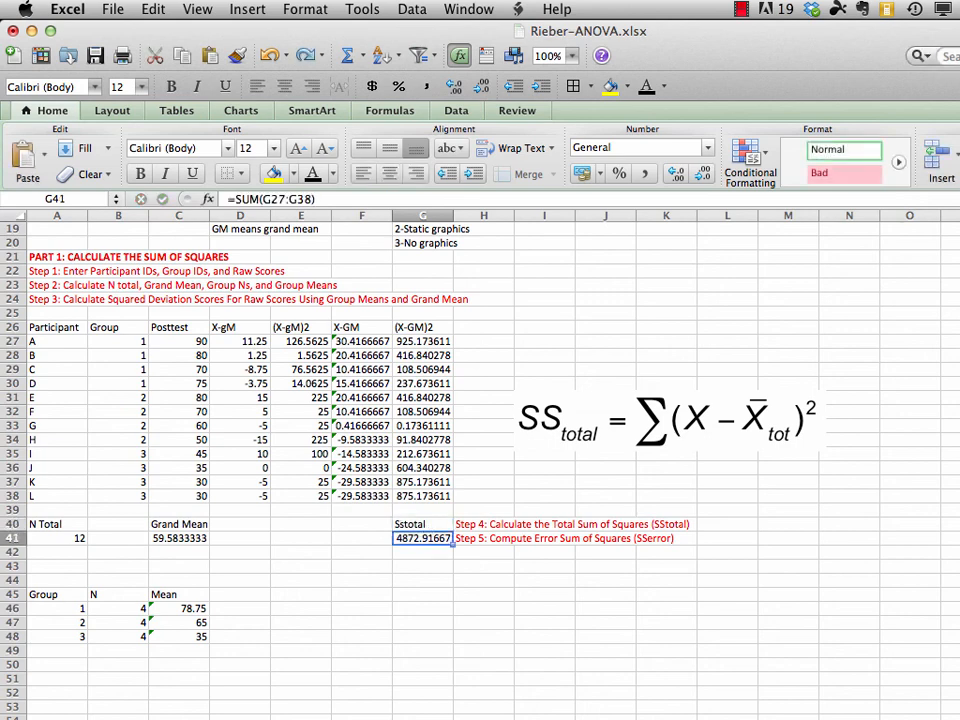
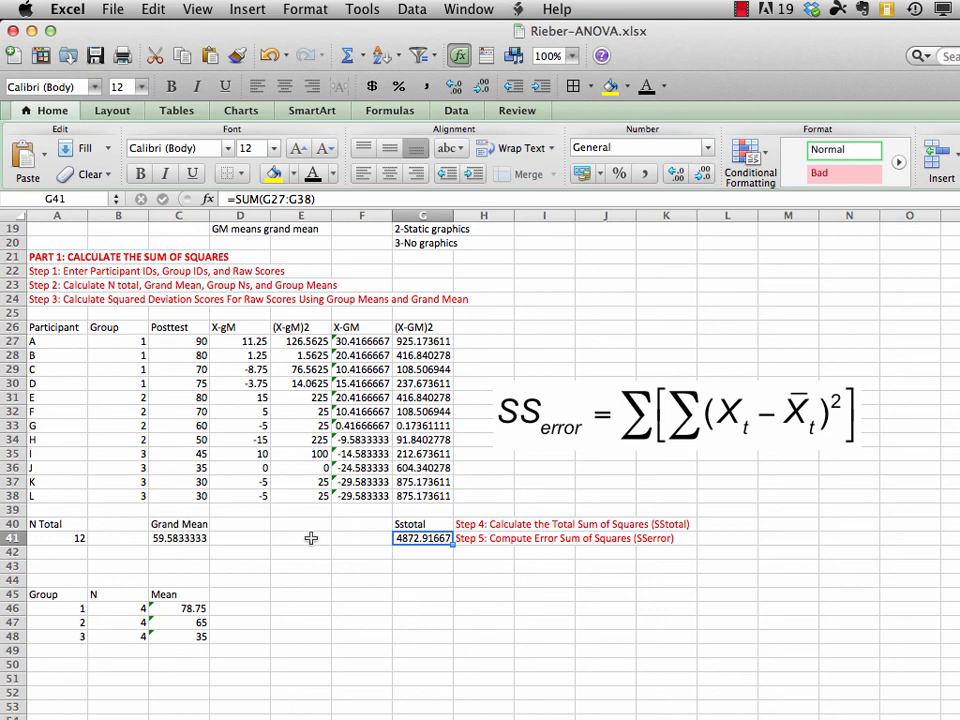
# Calculate the error sum of squares in E41 with =SUM(E27:E38) over the (X-gM)2 column
pyautogui.click(311, 538)
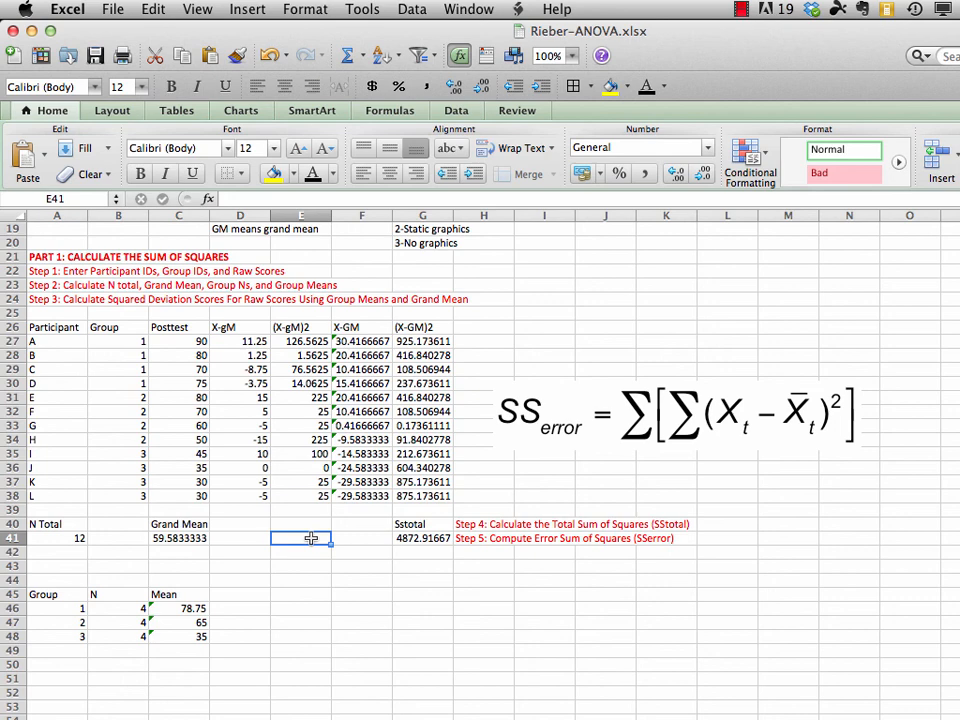
pyautogui.write('=')
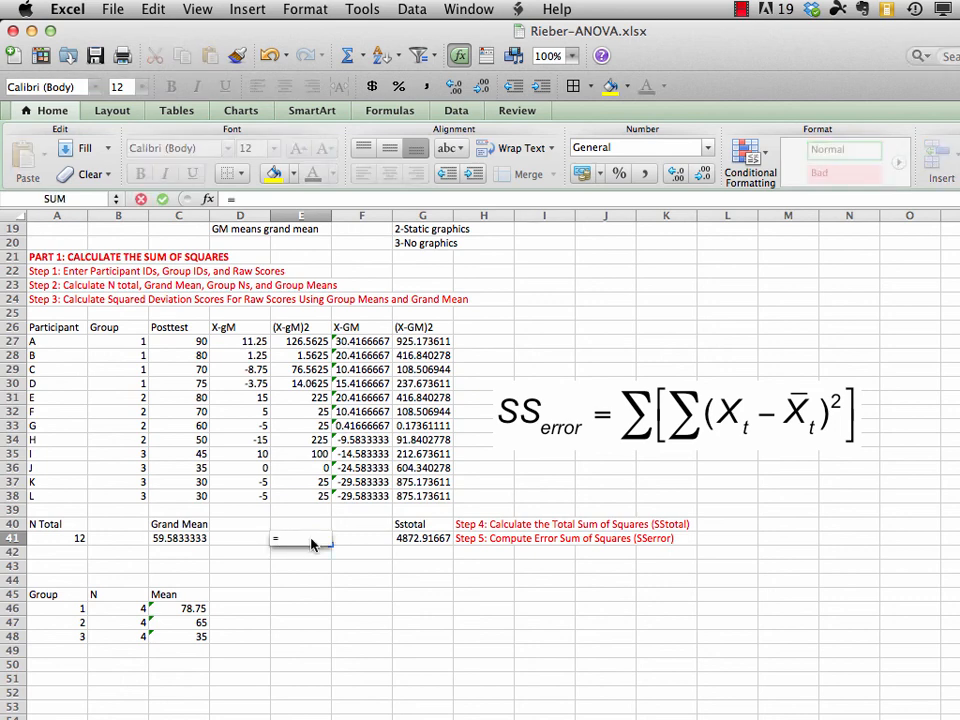
pyautogui.write('sum')
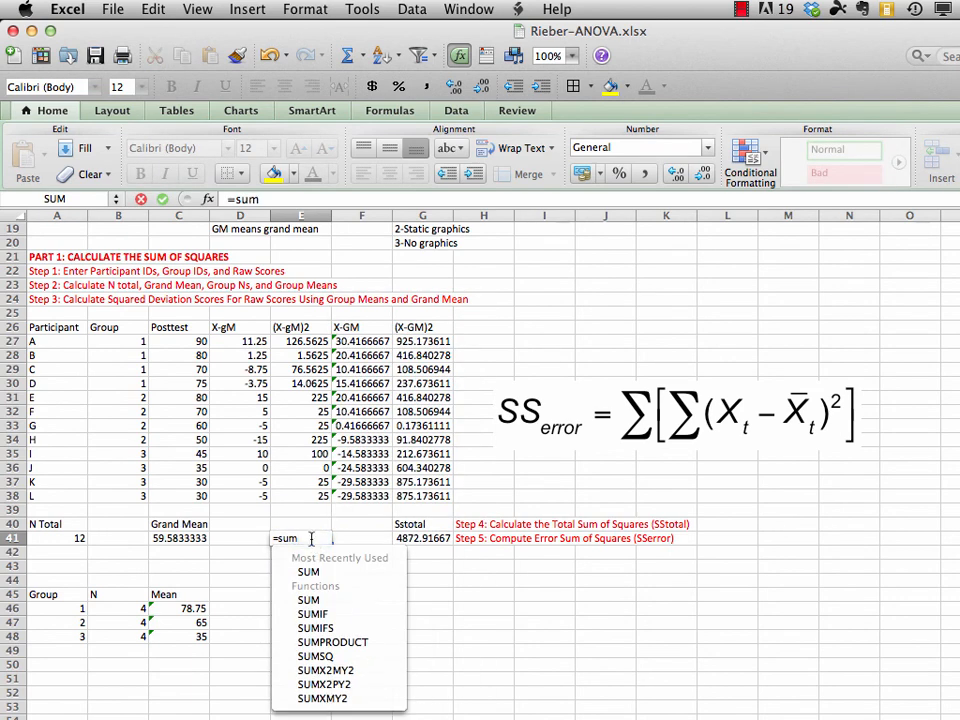
pyautogui.write('(')
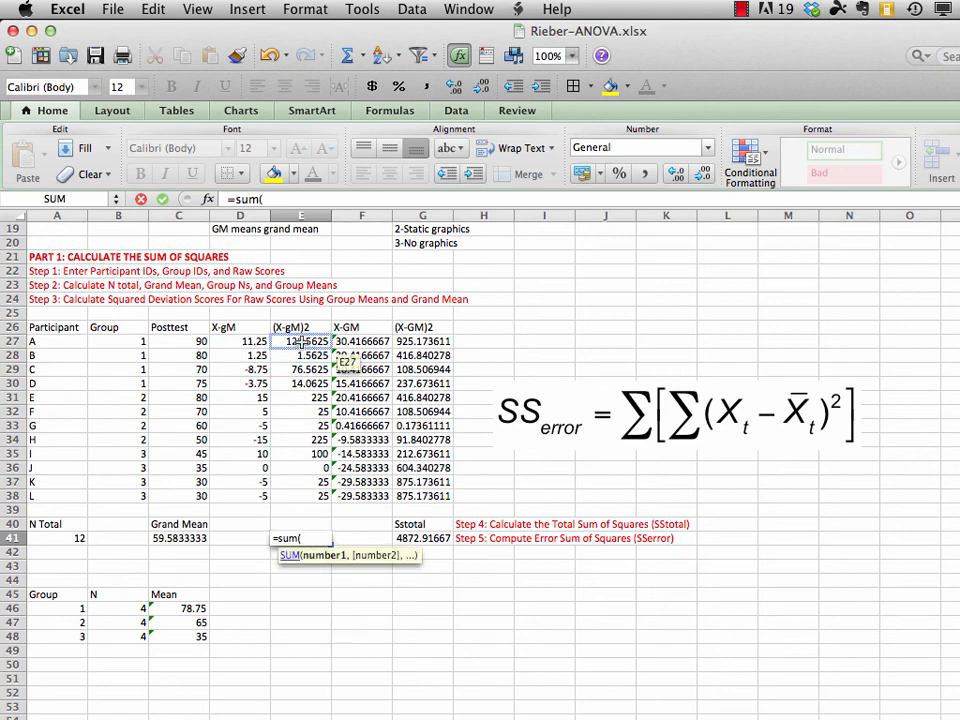
pyautogui.moveTo(300, 341); pyautogui.dragTo(310, 490)
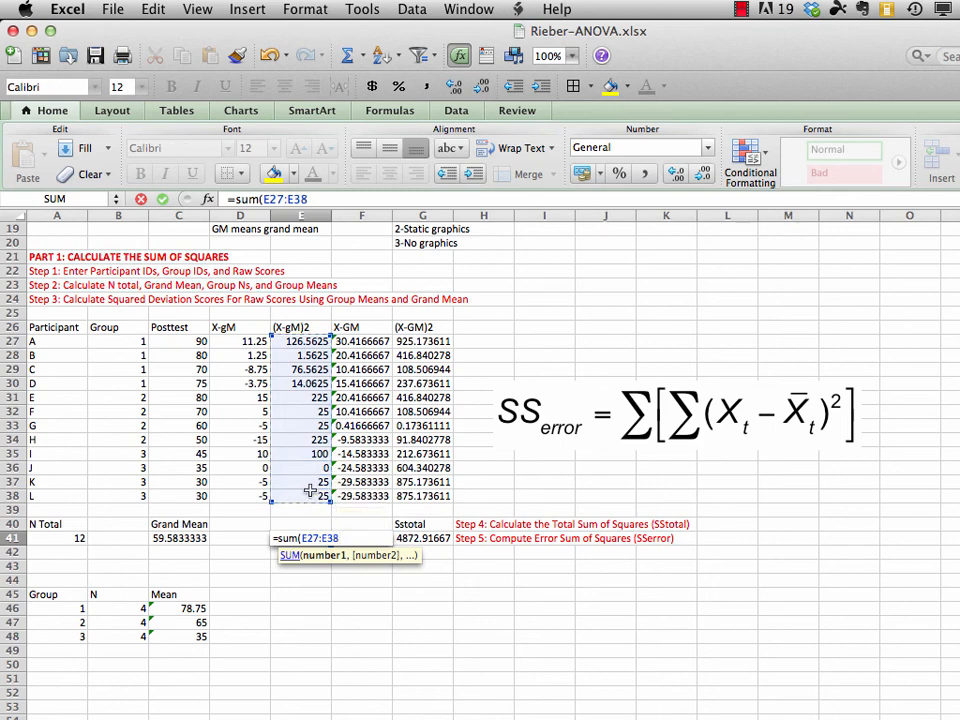
pyautogui.write(')')
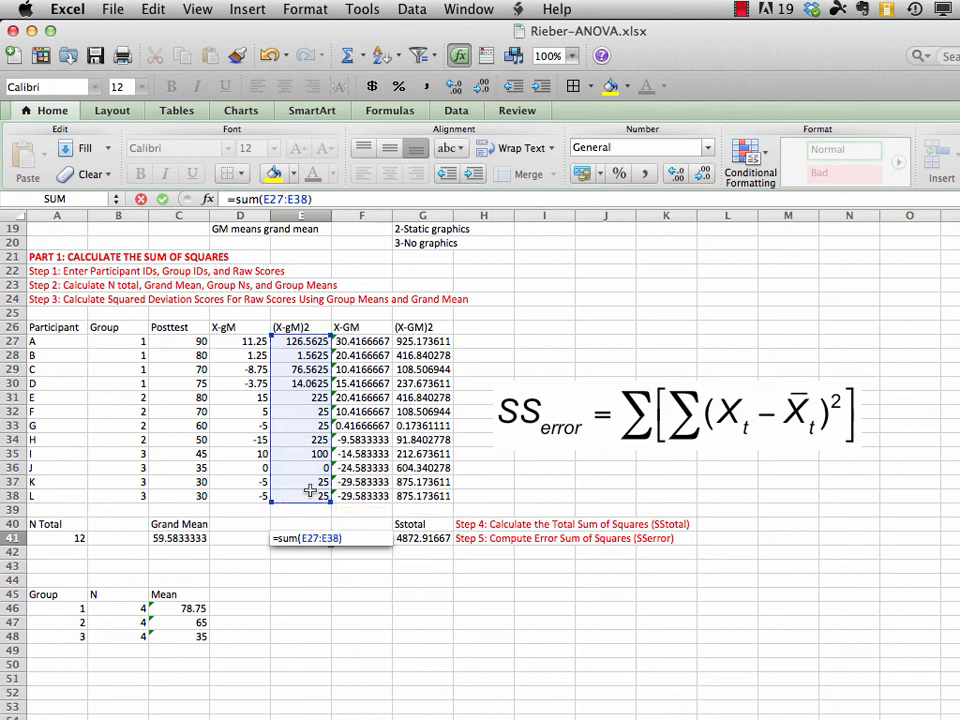
pyautogui.press('Return')
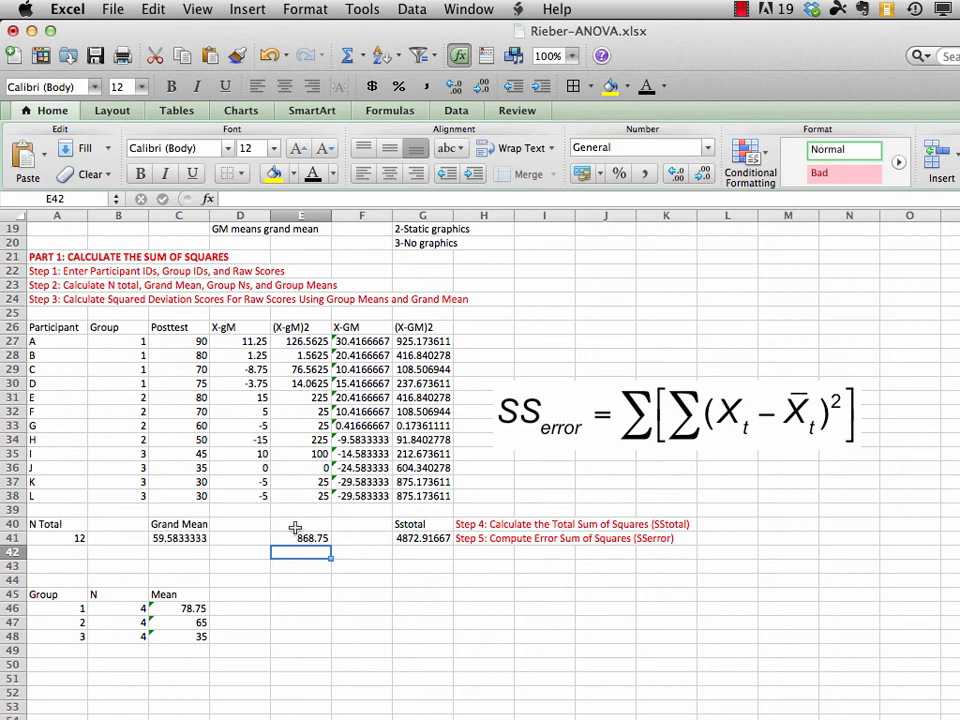
# Label the error sum of squares by entering SSerror in E40, and save the workbook
pyautogui.click(301, 525)
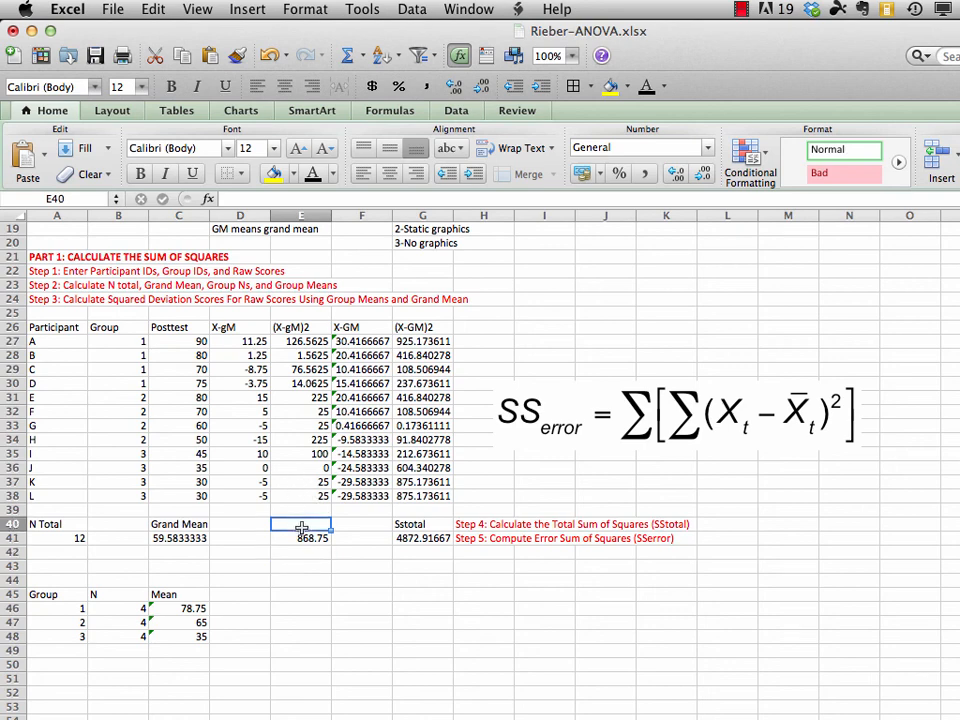
pyautogui.write('SSerror')
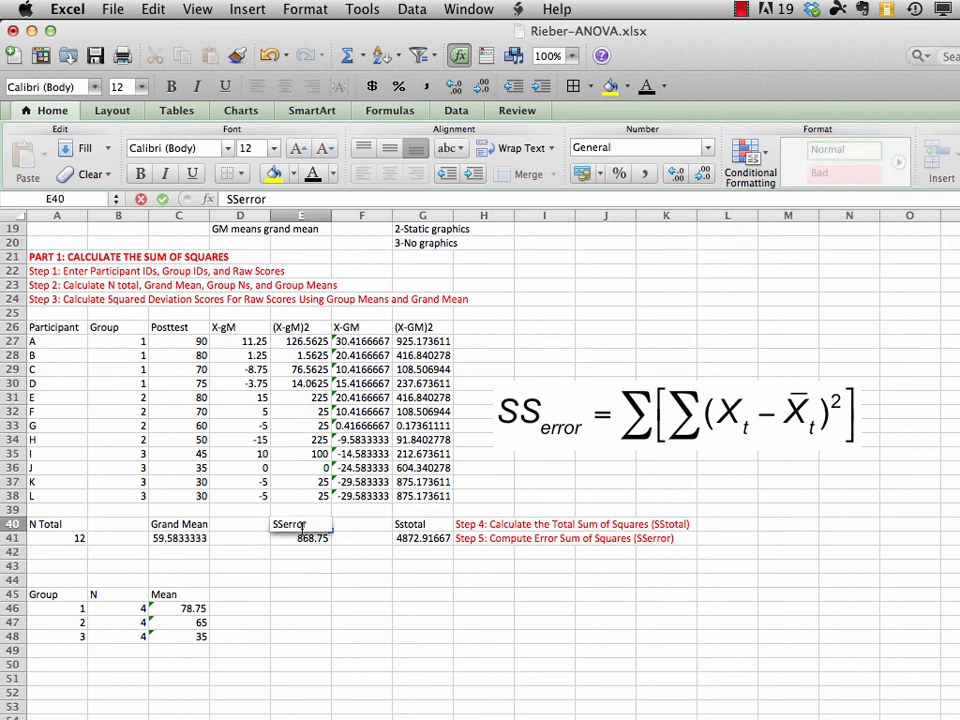
pyautogui.press('Return')
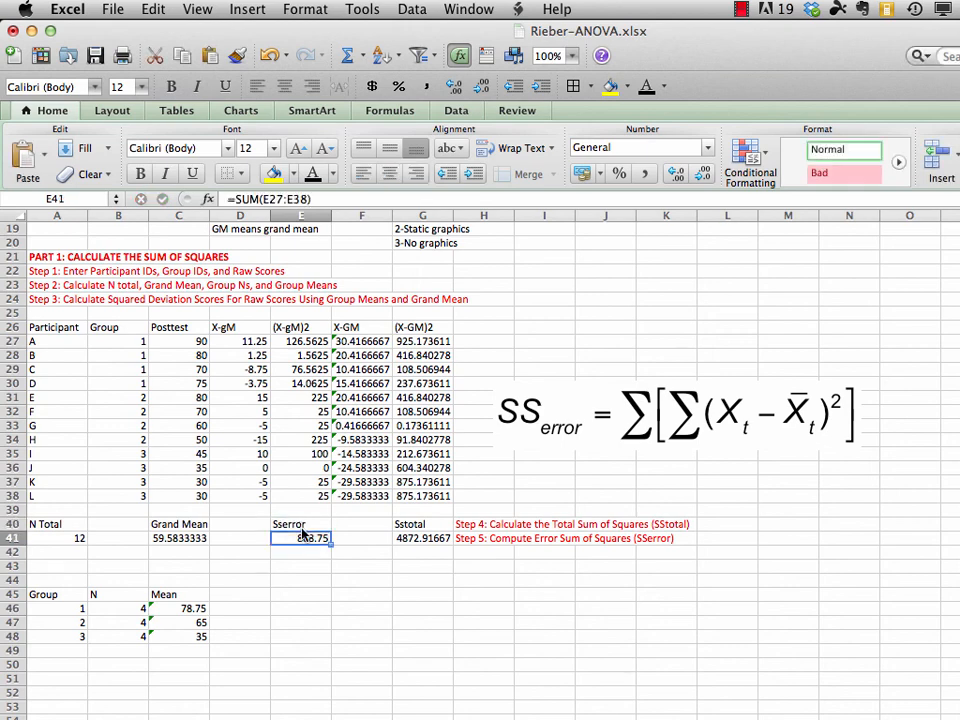
pyautogui.click(108, 10)
pyautogui.click(130, 150)
# Move the Step 6 and Step 7 instruction lines from A7:A8 to A43:A44, directly above the group means table
pyautogui.scroll(6, 480, 450)
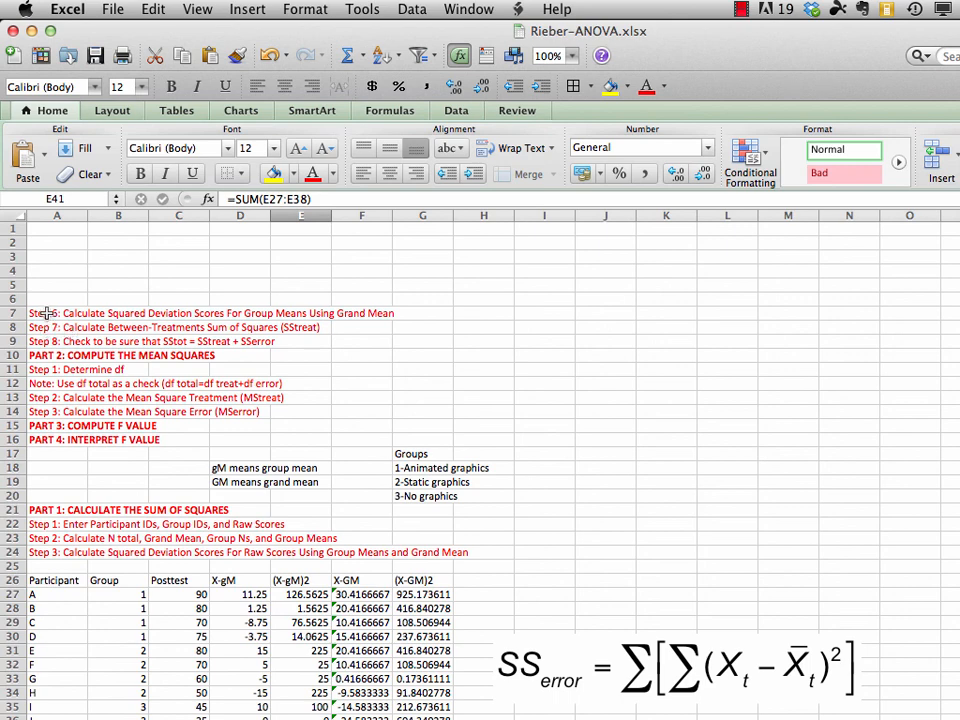
pyautogui.click(47, 313)
pyautogui.moveTo(47, 313); pyautogui.dragTo(45, 327)
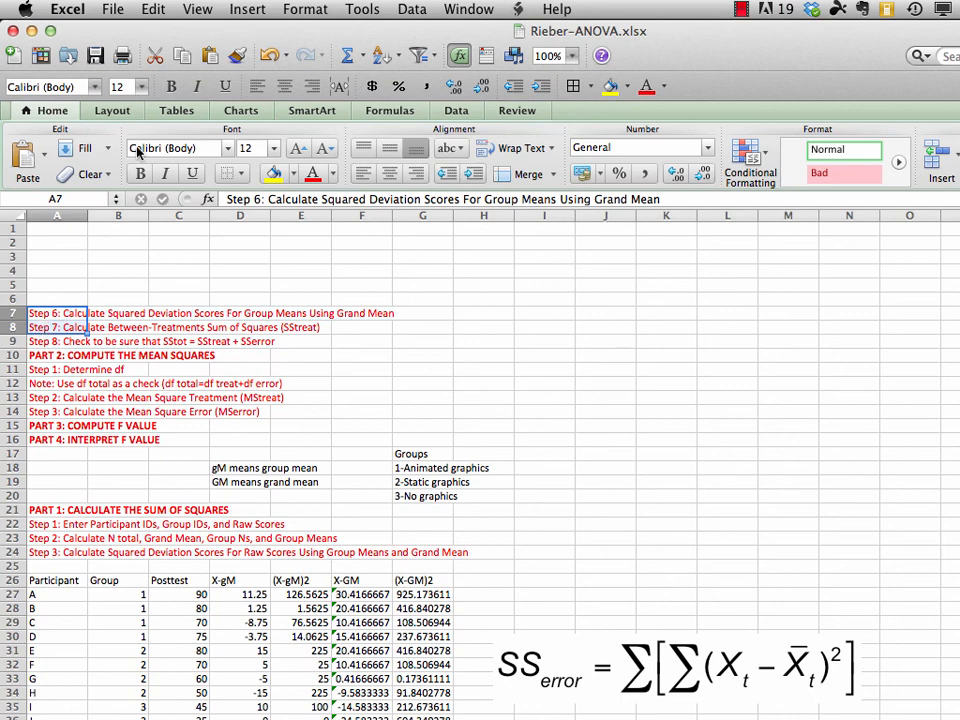
pyautogui.click(155, 10)
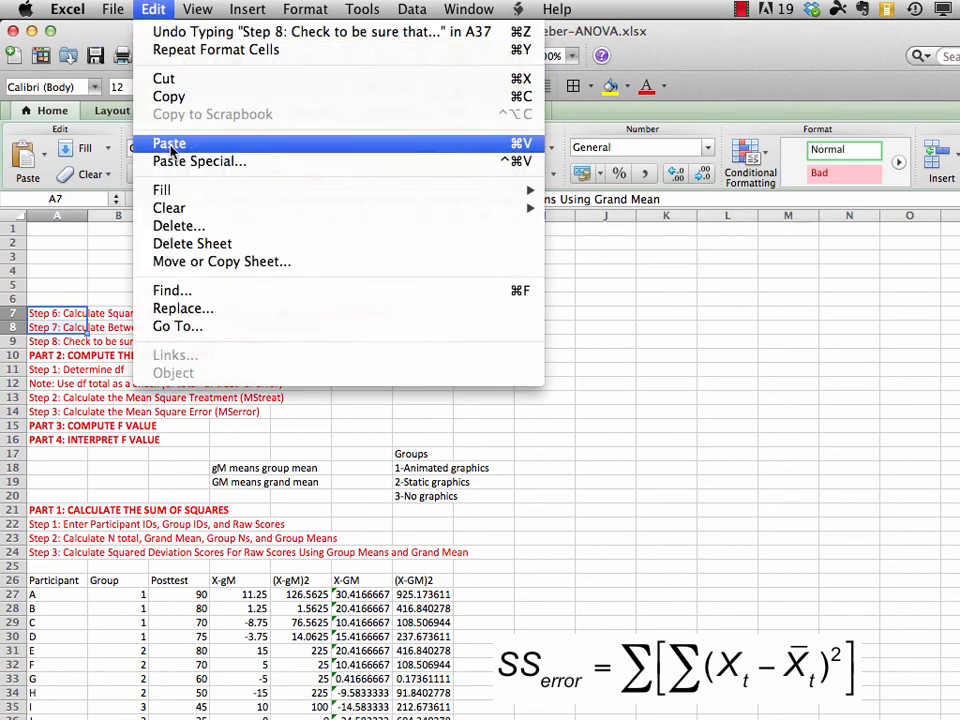
pyautogui.click(169, 82)
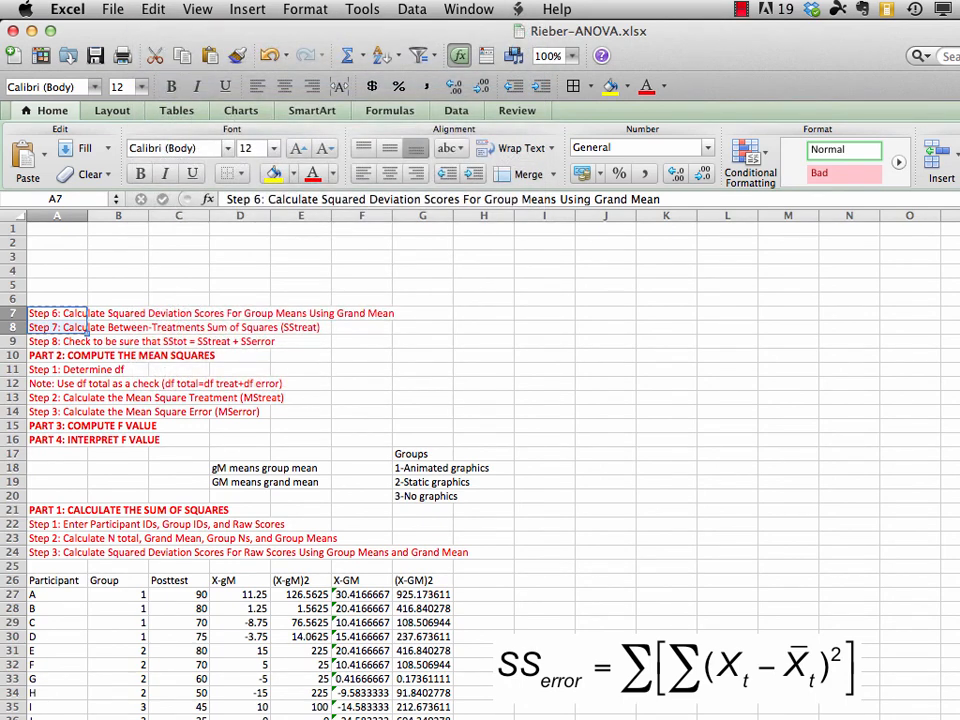
pyautogui.scroll(-5, 480, 450)
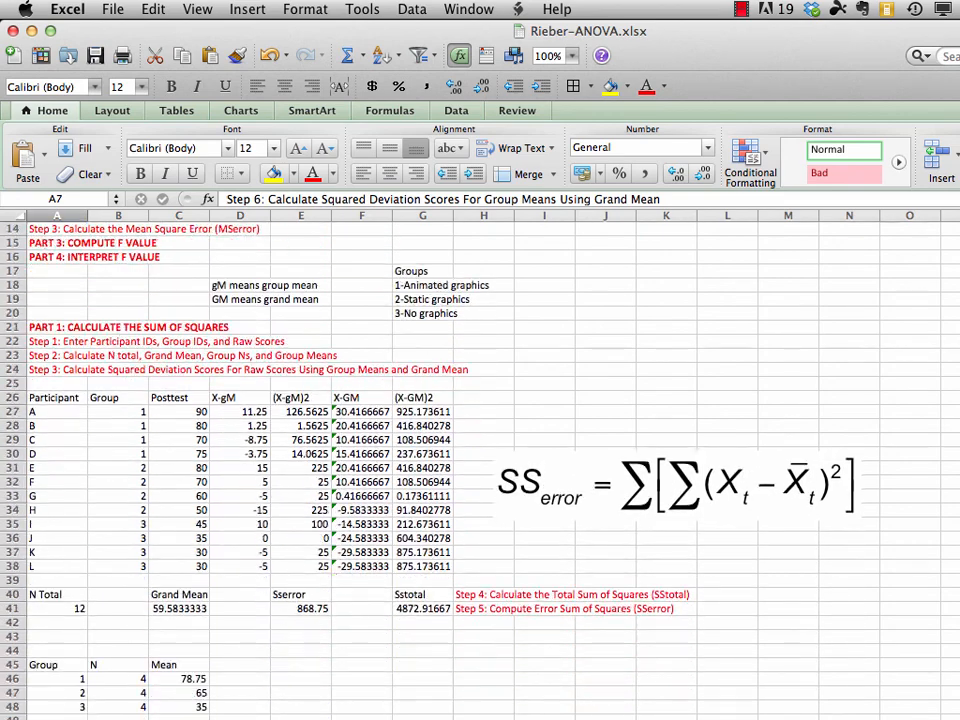
pyautogui.scroll(-2, 480, 400)
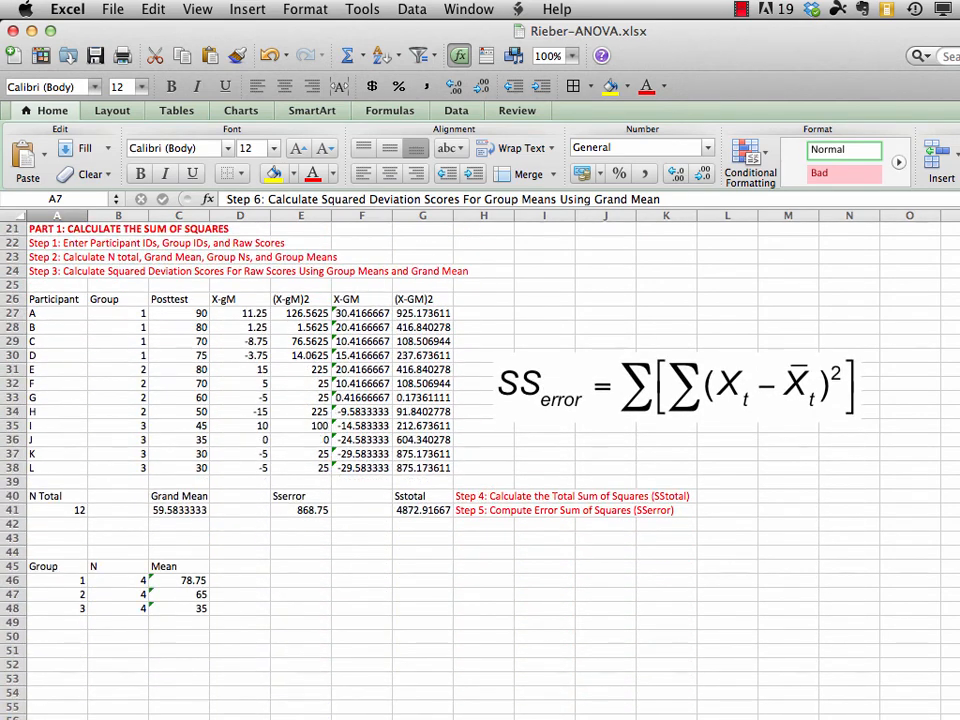
pyautogui.click(844, 463)
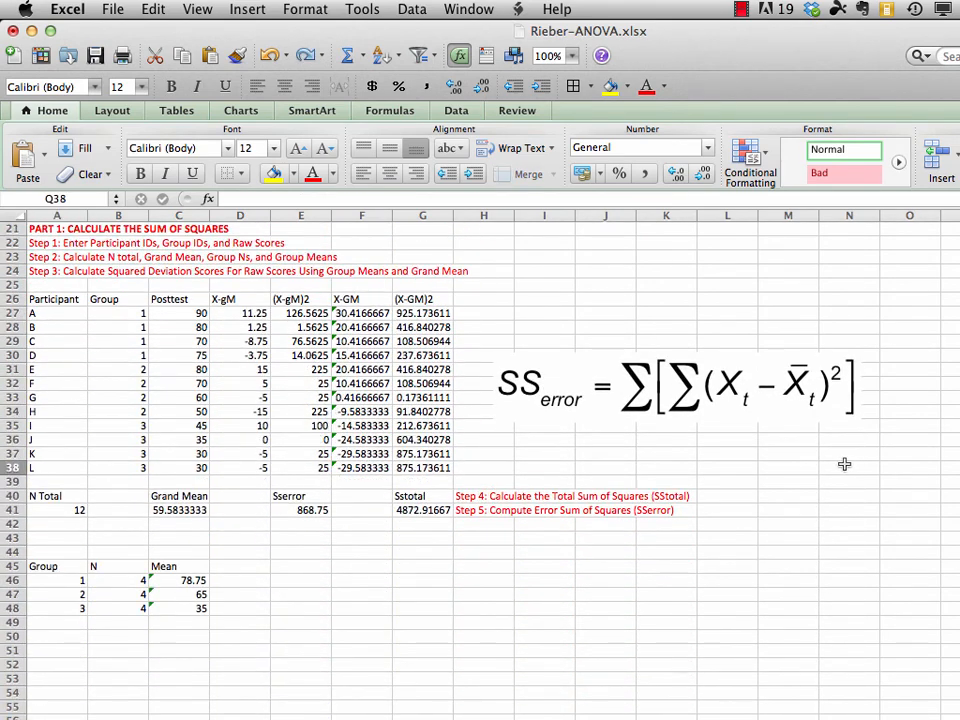
pyautogui.click(47, 538)
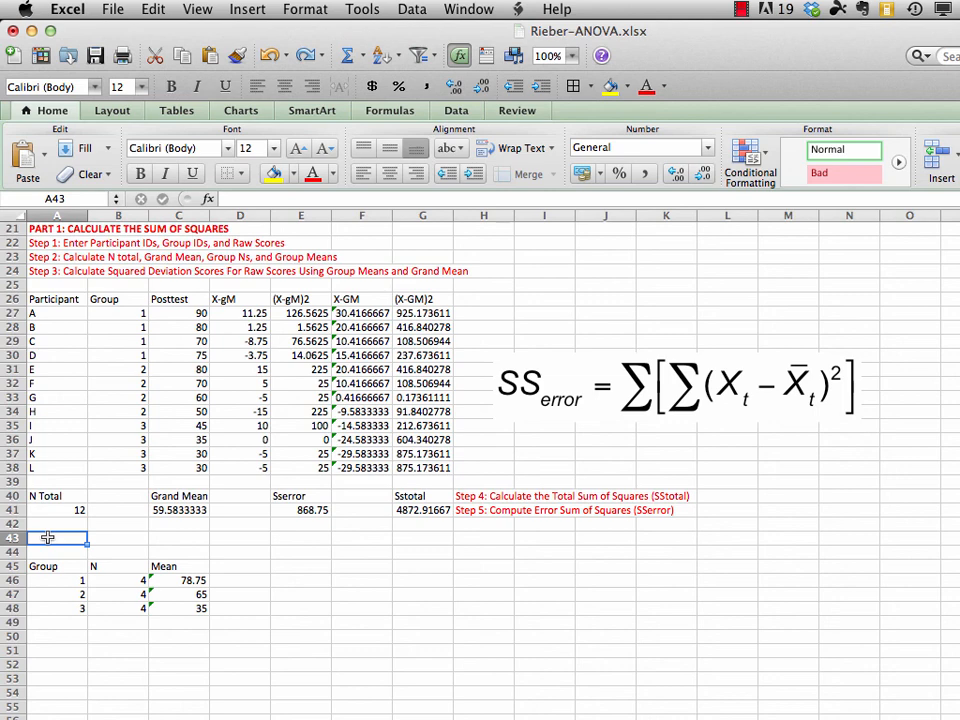
pyautogui.click(150, 11)
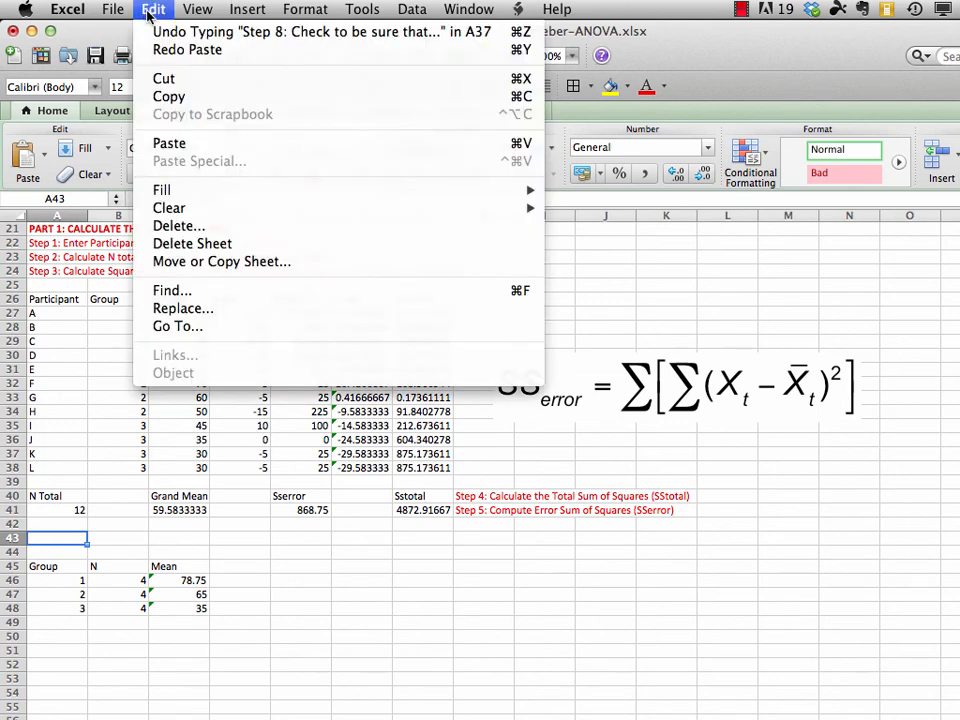
pyautogui.click(165, 143)
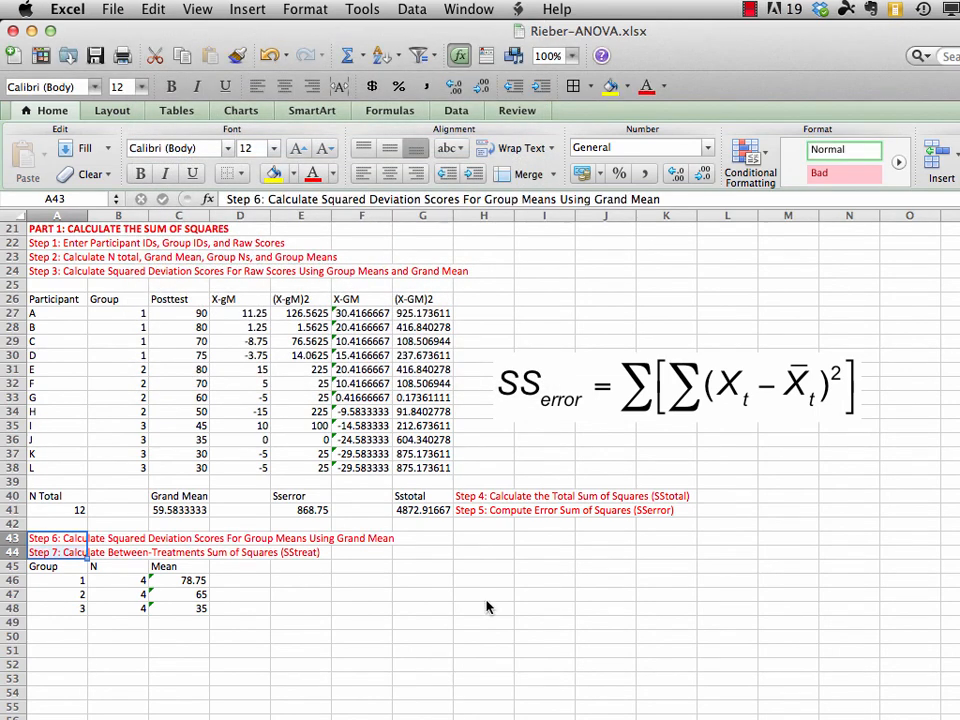
pyautogui.click(50, 540)
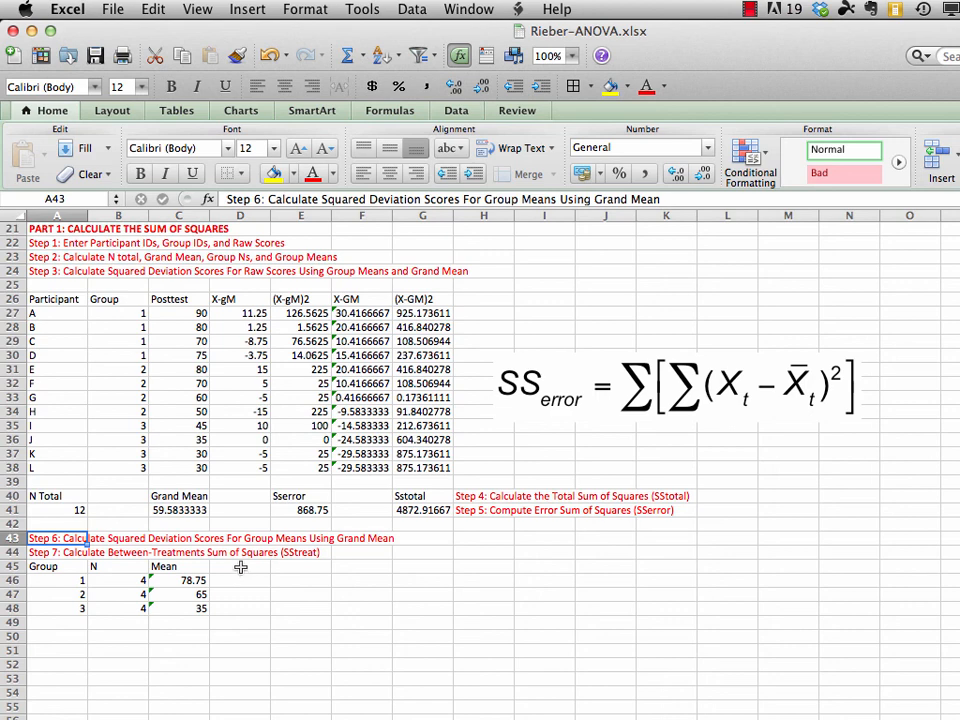
# Add the column heading gM-GM in D45, beside the Mean heading of the group table
pyautogui.click(240, 567)
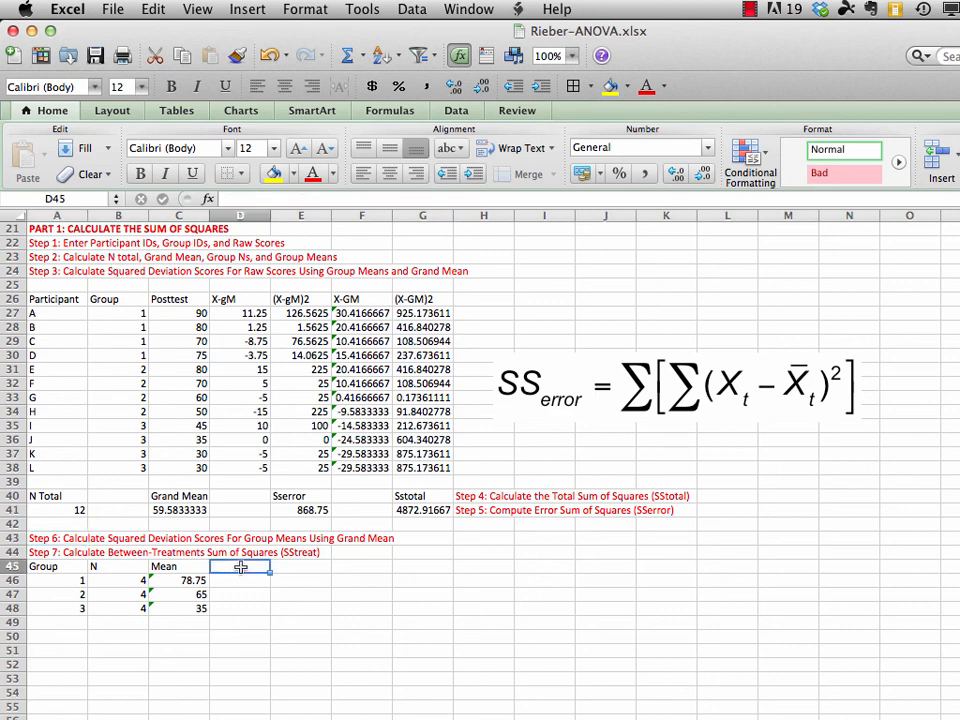
pyautogui.write('gM')
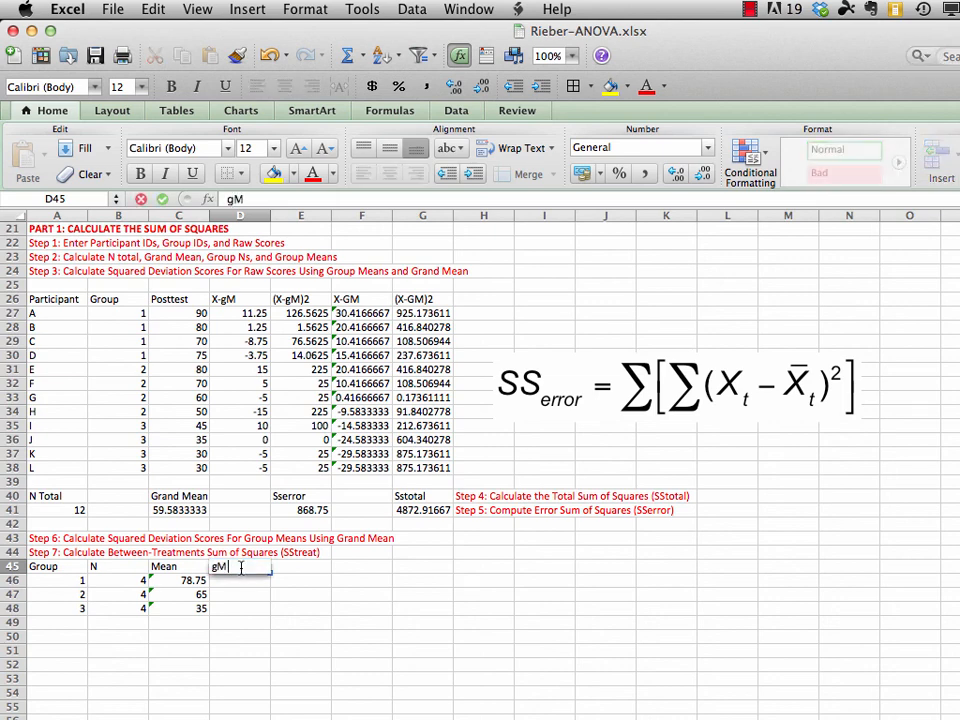
pyautogui.write('-GM')
pyautogui.press('Return')
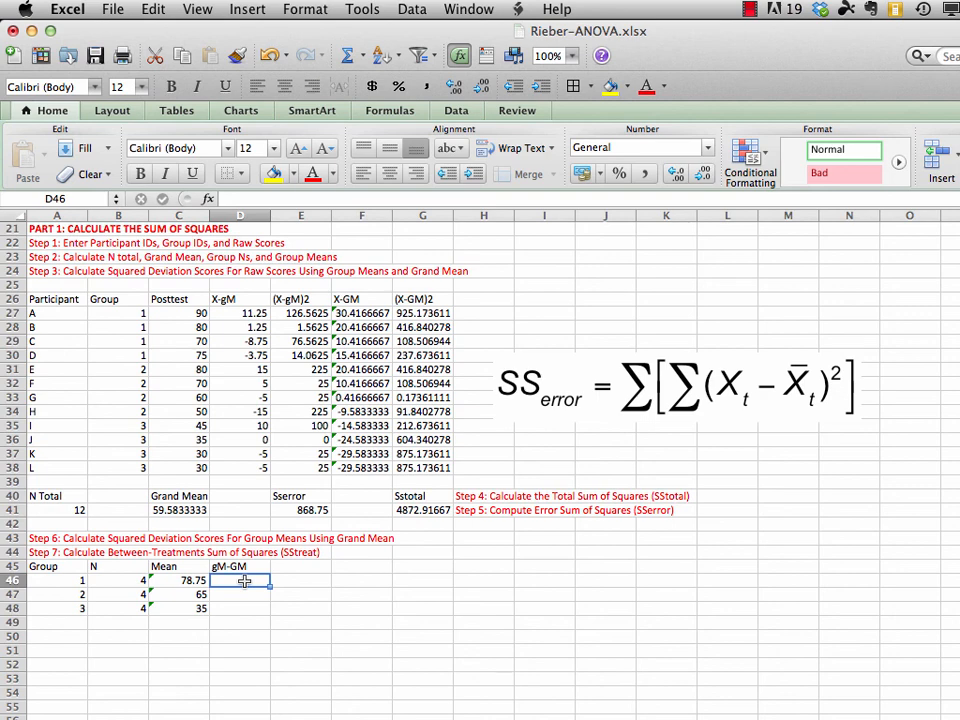
# Enter =C46-$C$41 in D46 to subtract the grand mean from group 1's mean, with the grand mean reference absolute
pyautogui.write('=')
pyautogui.click(195, 580)
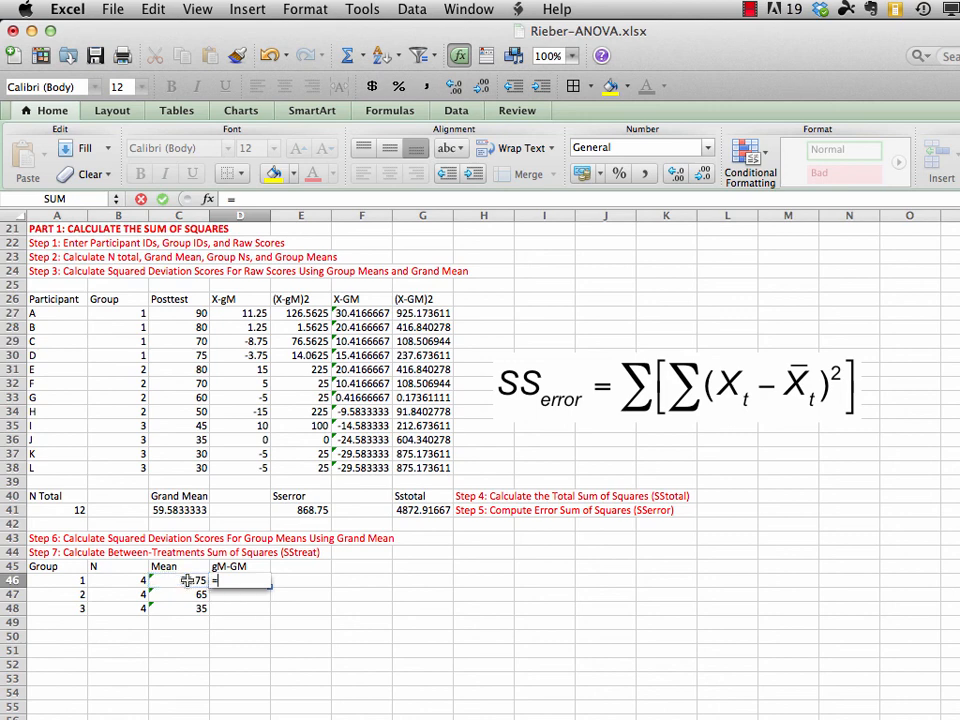
pyautogui.write('-')
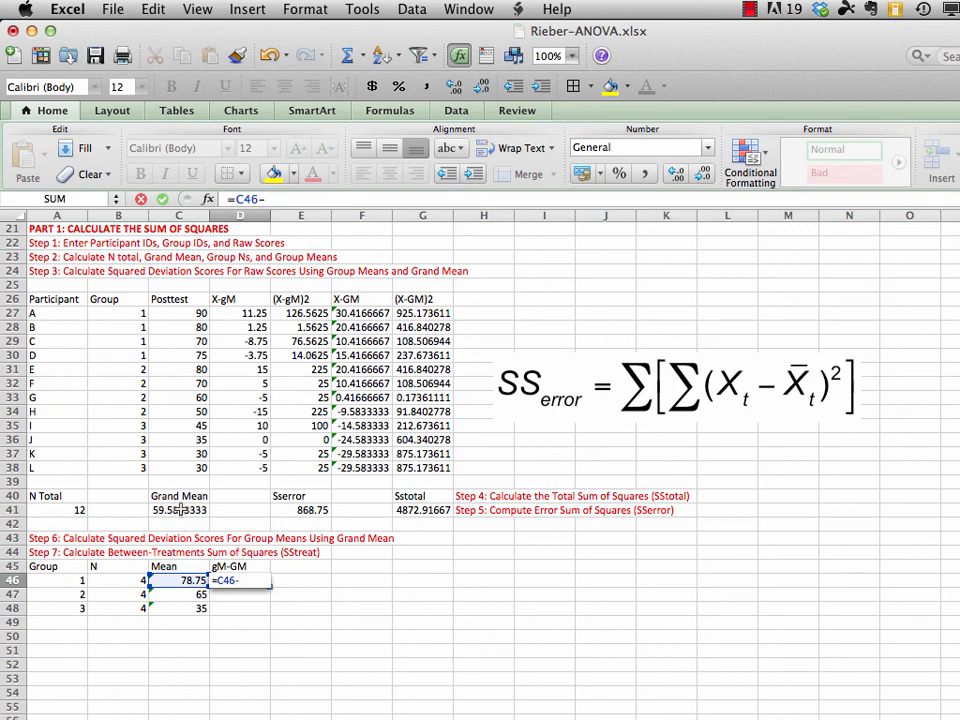
pyautogui.click(180, 509)
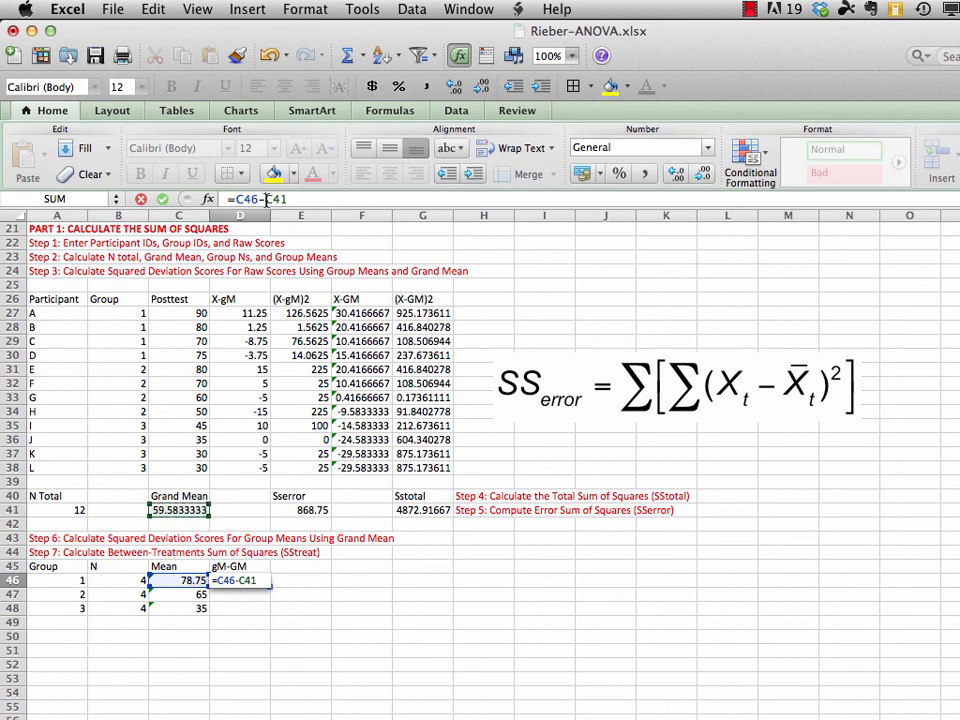
pyautogui.click(266, 199)
pyautogui.write('$')
pyautogui.press('Right')
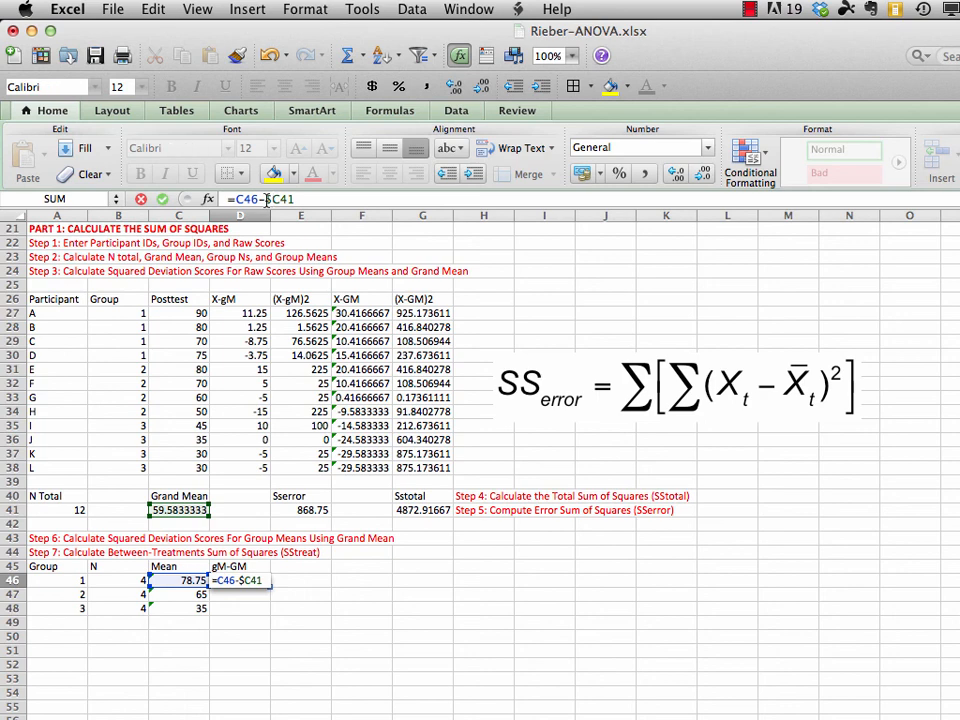
pyautogui.write('$')
pyautogui.press('Return')
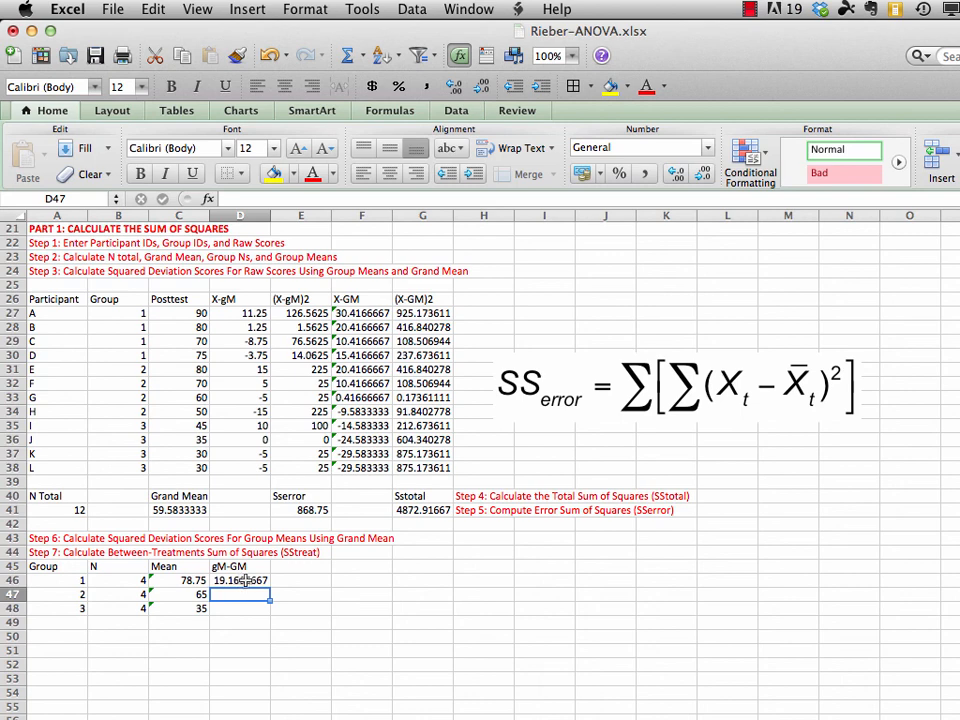
# Fill the gM-GM formula from D46 down through D48 for the remaining groups
pyautogui.click(245, 580)
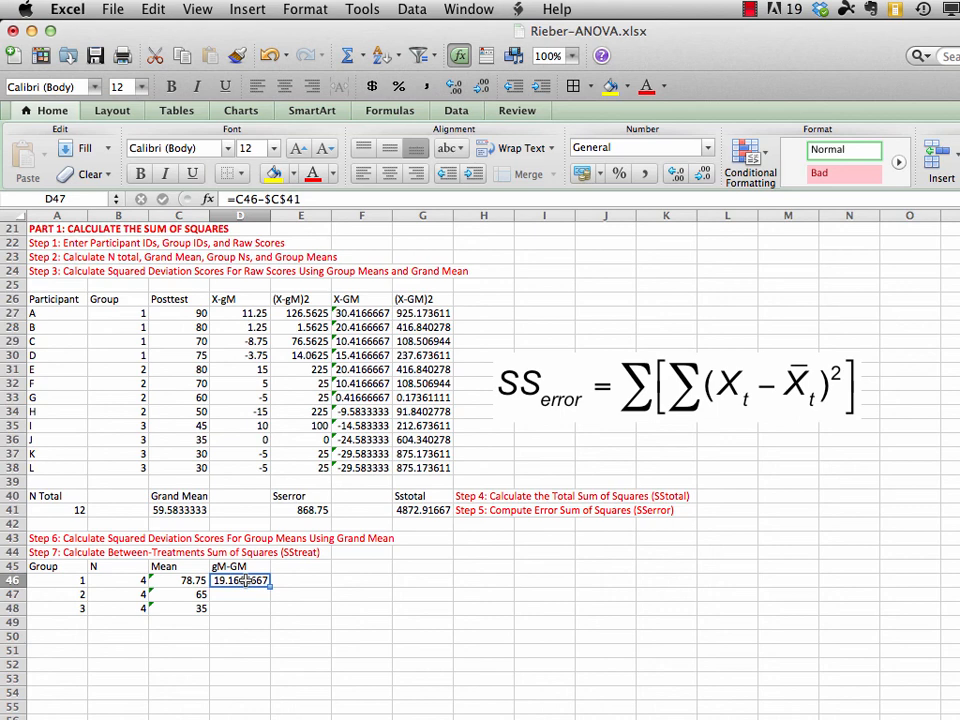
pyautogui.moveTo(245, 580); pyautogui.dragTo(242, 607)
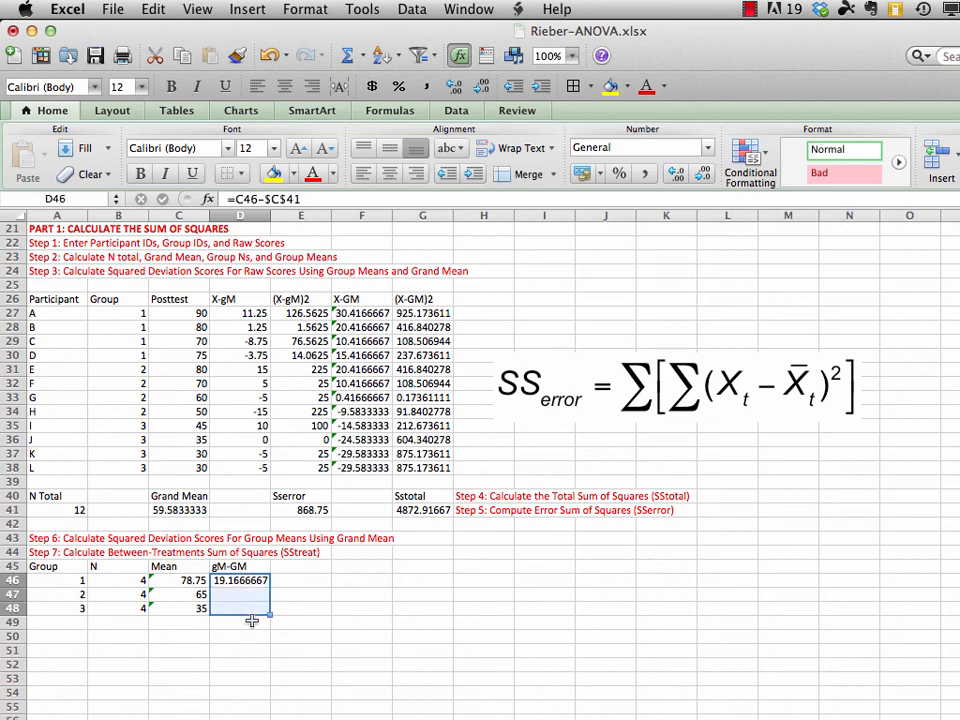
pyautogui.click(153, 10)
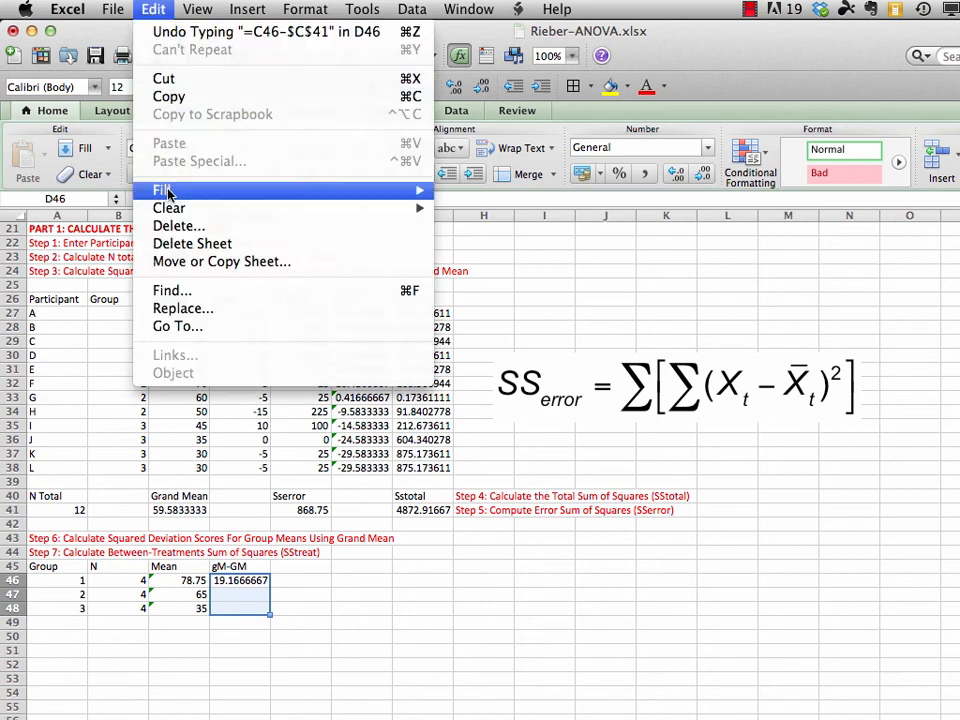
pyautogui.moveTo(189, 192)
pyautogui.click(474, 192)
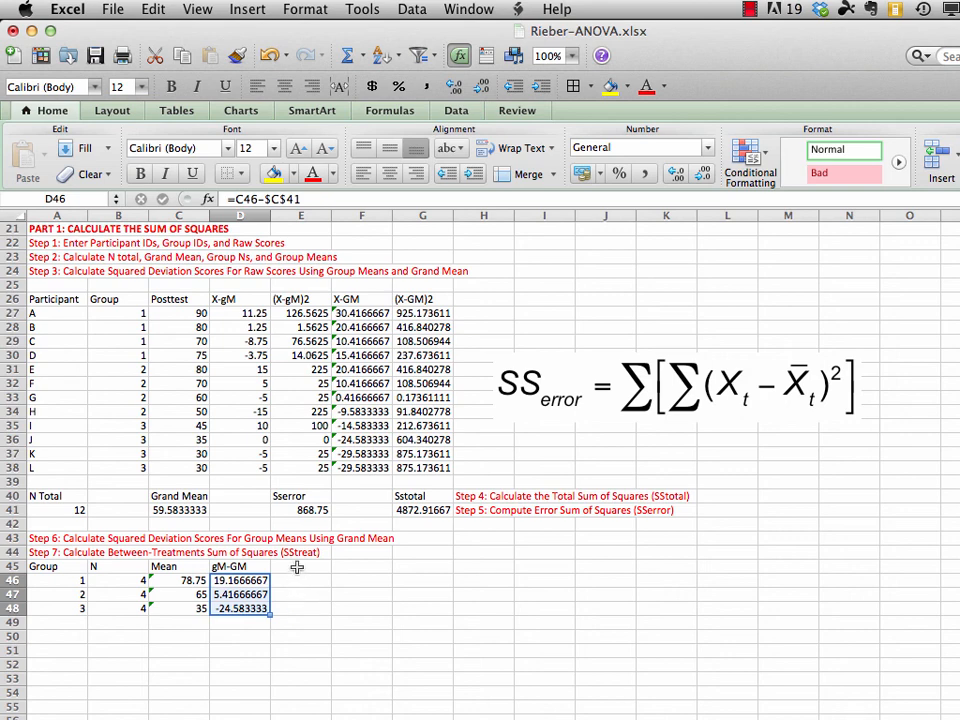
# Add the column heading (gM-GM)2 in E45, beside the gM-GM heading of the group table
pyautogui.click(310, 567)
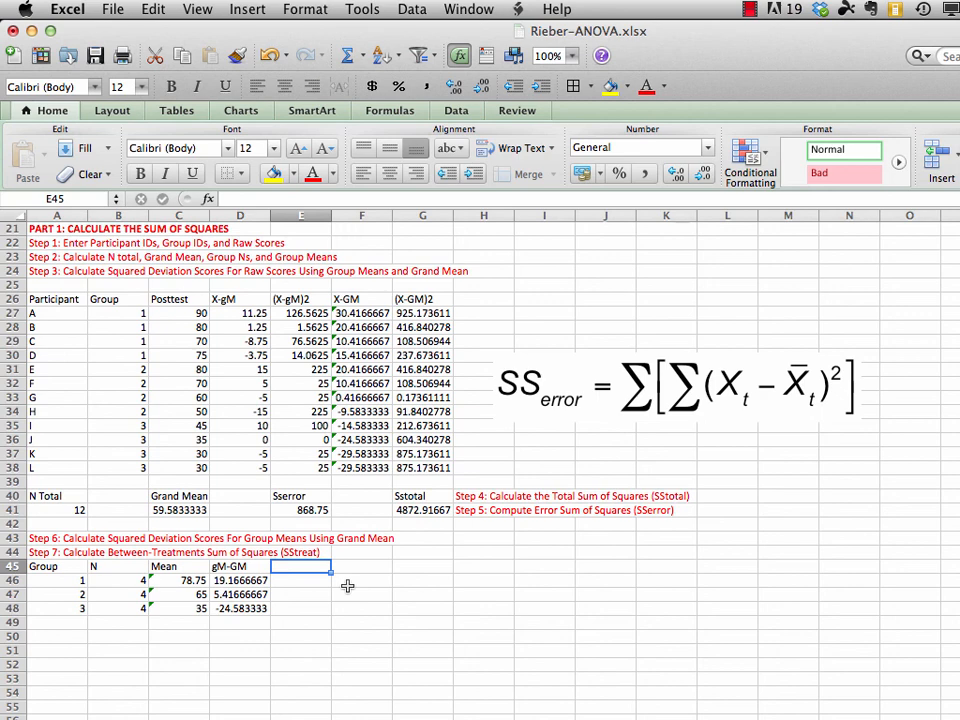
pyautogui.write('(')
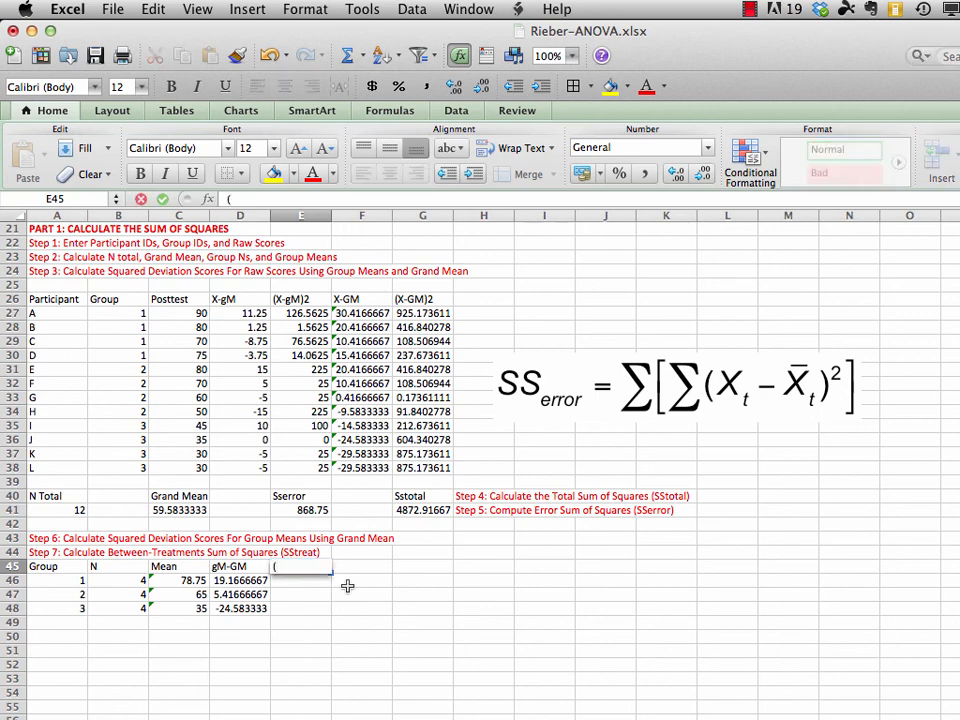
pyautogui.write('gM-GM)')
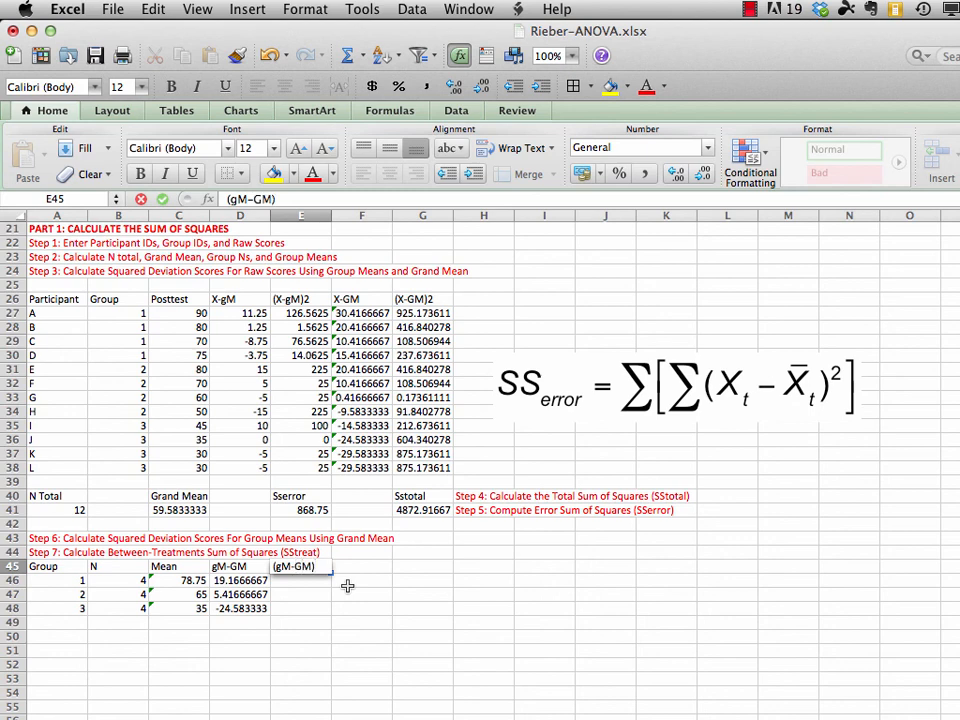
pyautogui.write('2')
pyautogui.press('Return')
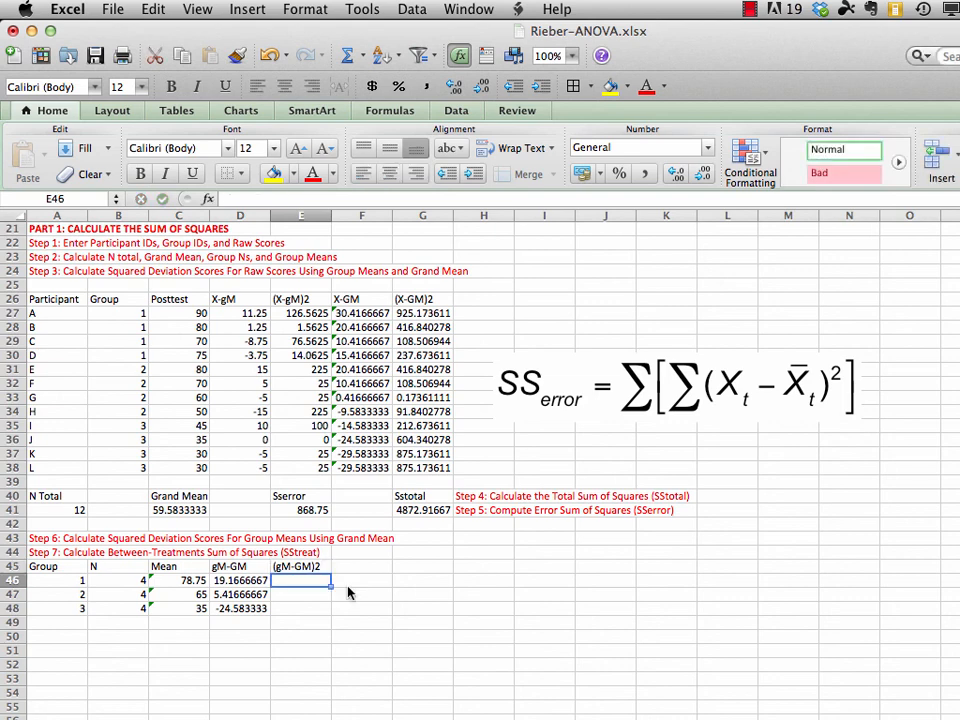
# Enter =D46*D46 in E46 to square group 1's deviation from the grand mean
pyautogui.write('=')
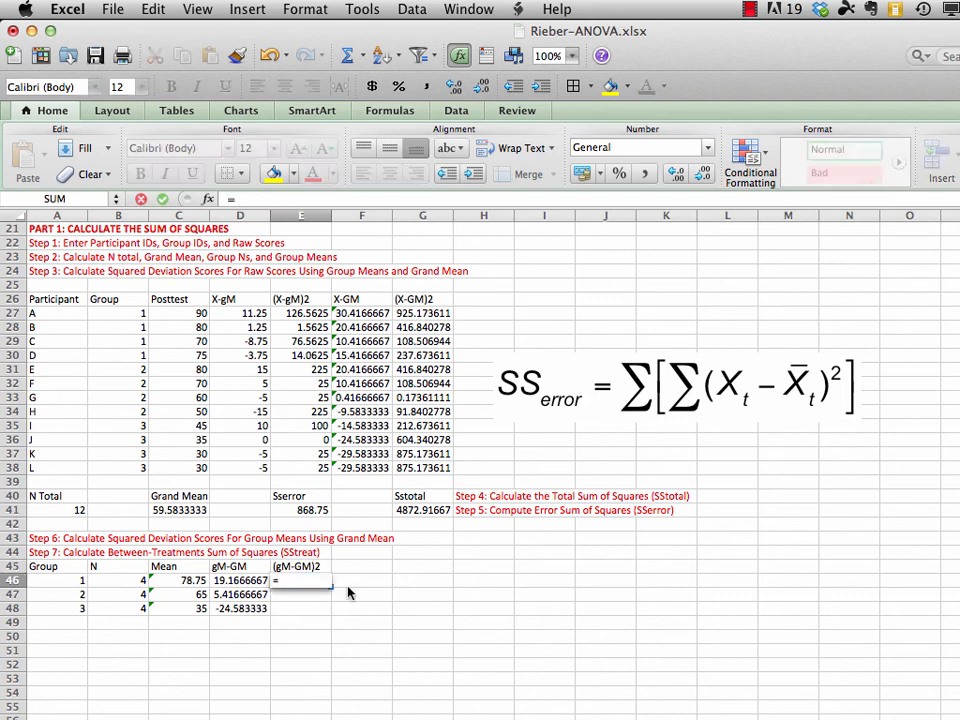
pyautogui.click(262, 592)
pyautogui.click(236, 581)
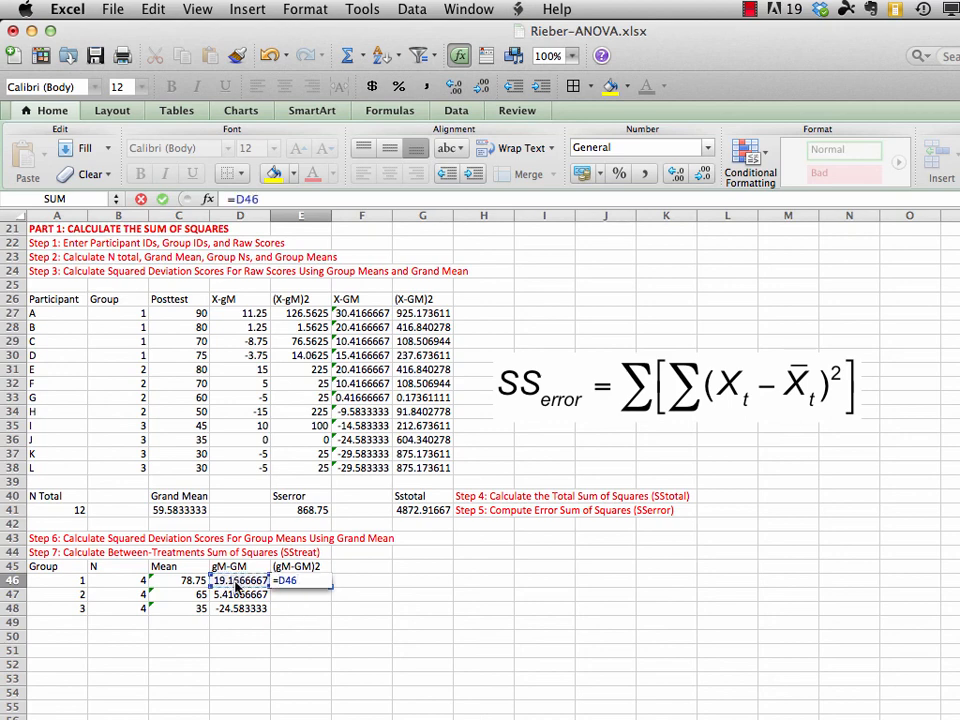
pyautogui.write('*')
pyautogui.click(238, 580)
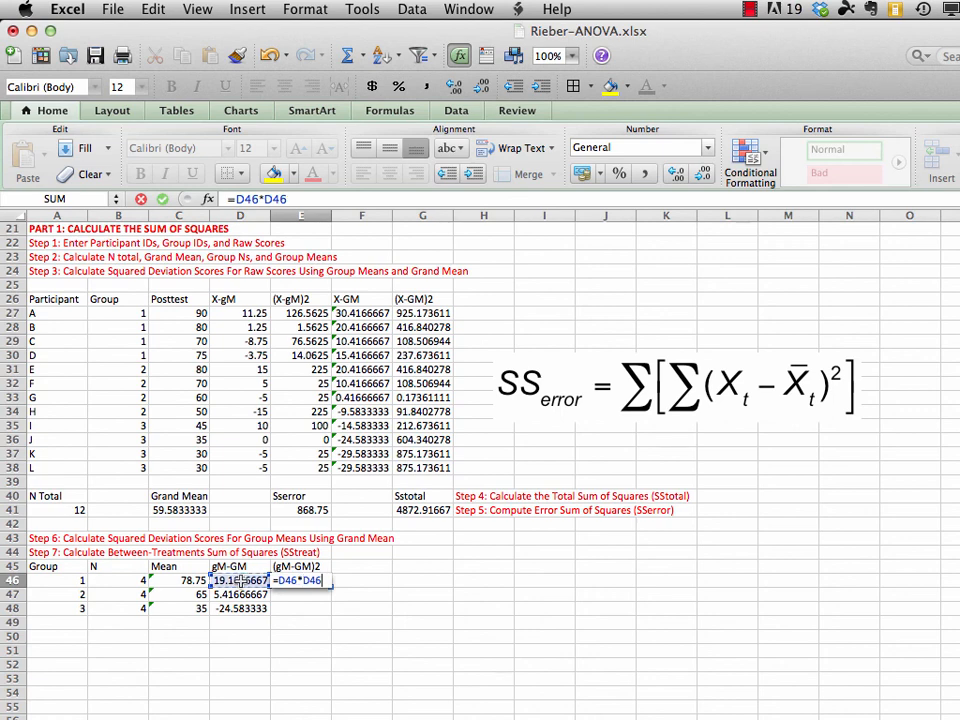
pyautogui.press('Return')
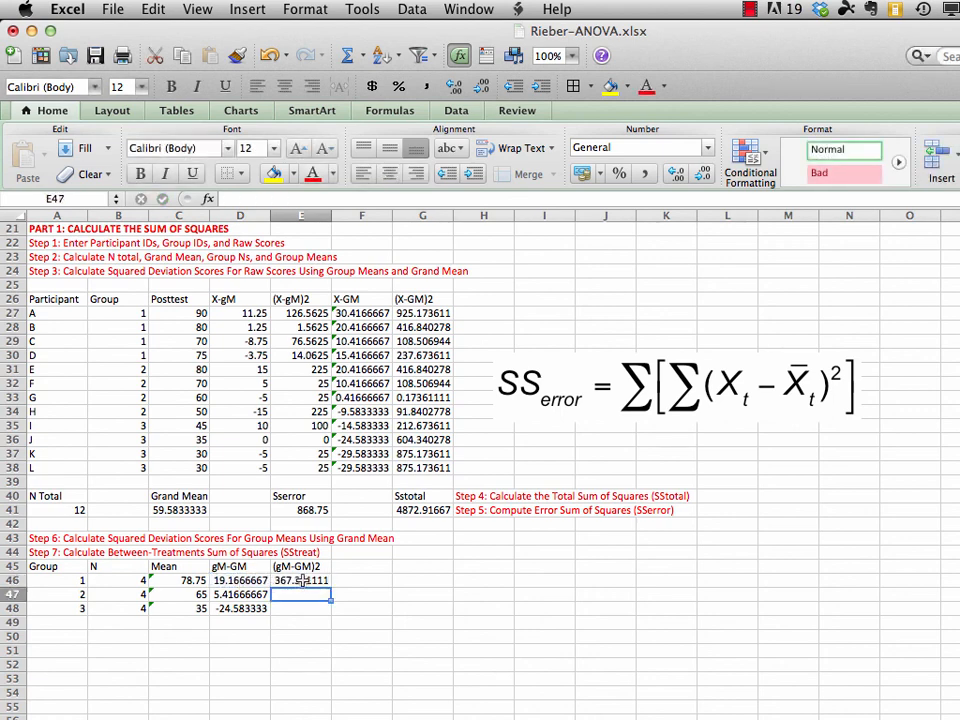
# Fill the squared deviation formula from E46 down through E48 for the remaining groups
pyautogui.moveTo(300, 580); pyautogui.dragTo(302, 600)
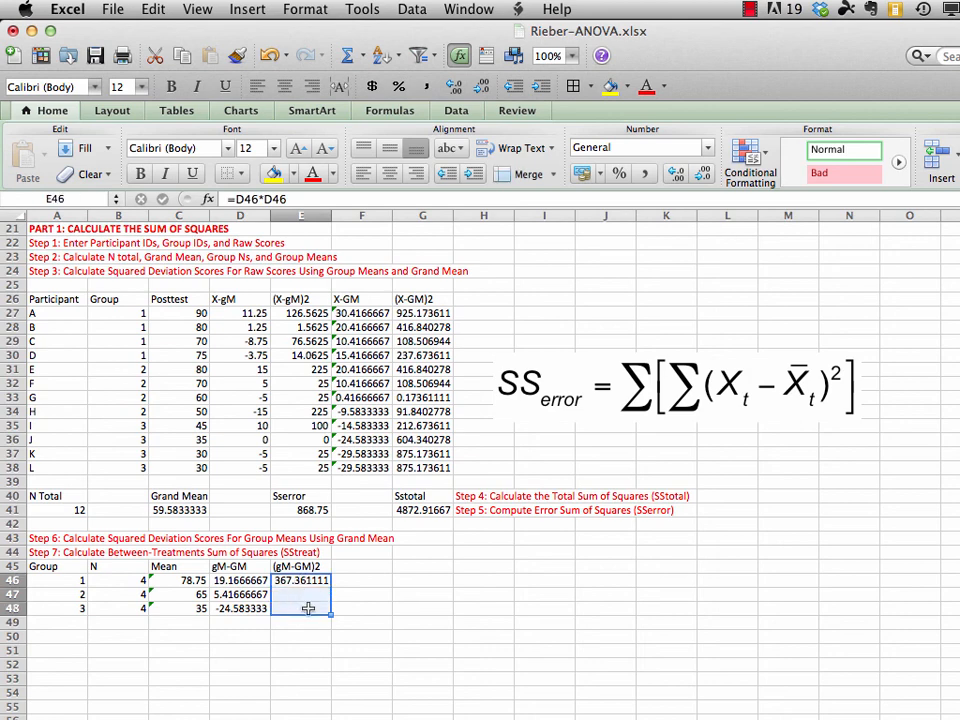
pyautogui.click(154, 9)
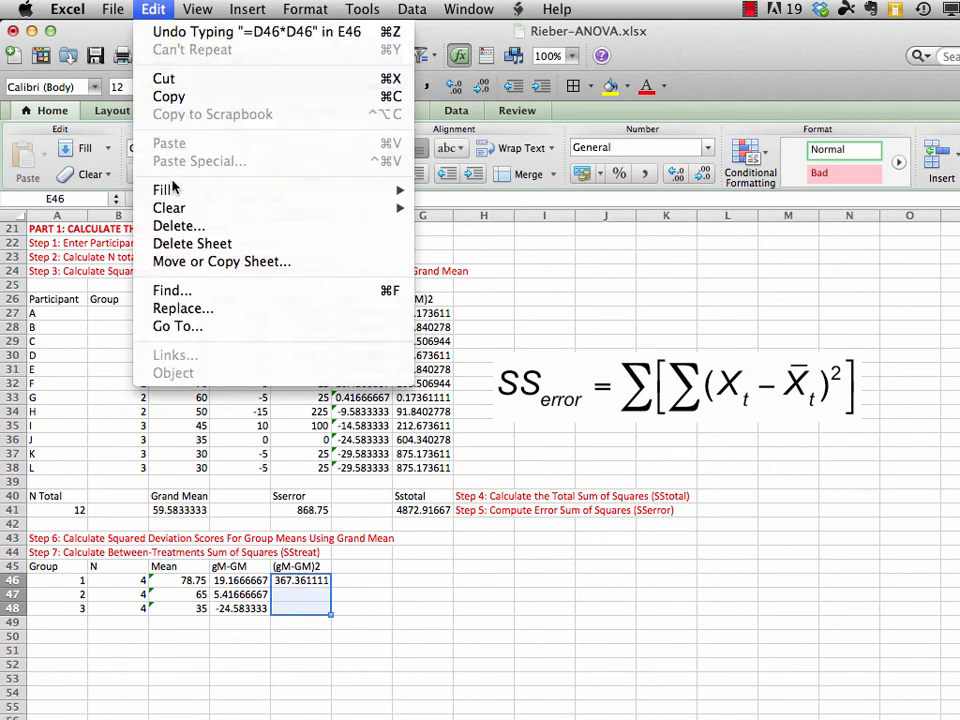
pyautogui.moveTo(380, 190)
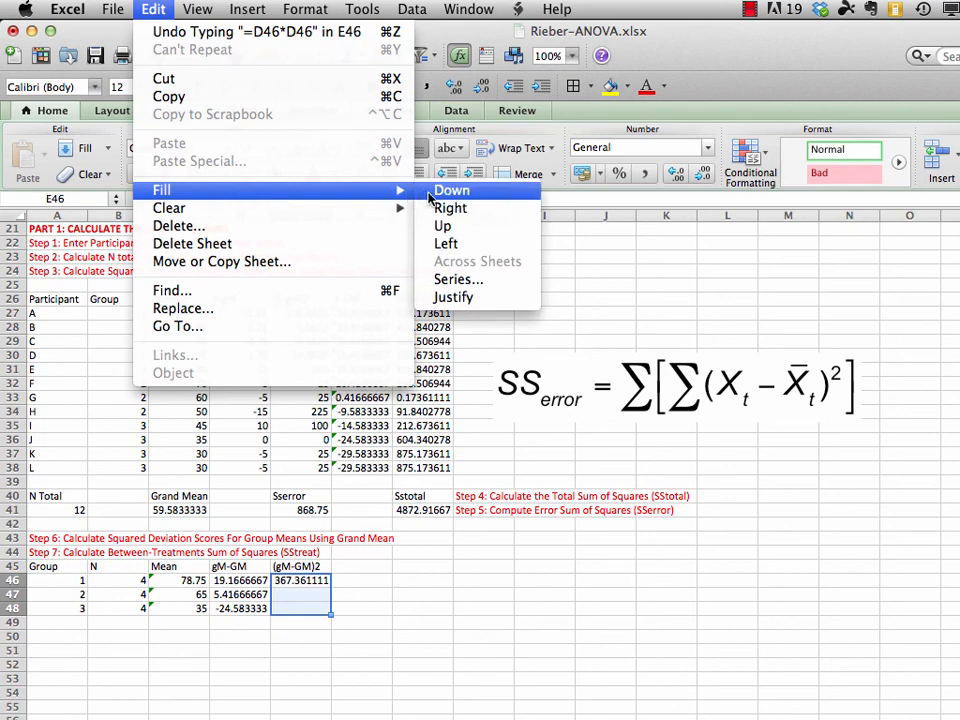
pyautogui.click(452, 189)
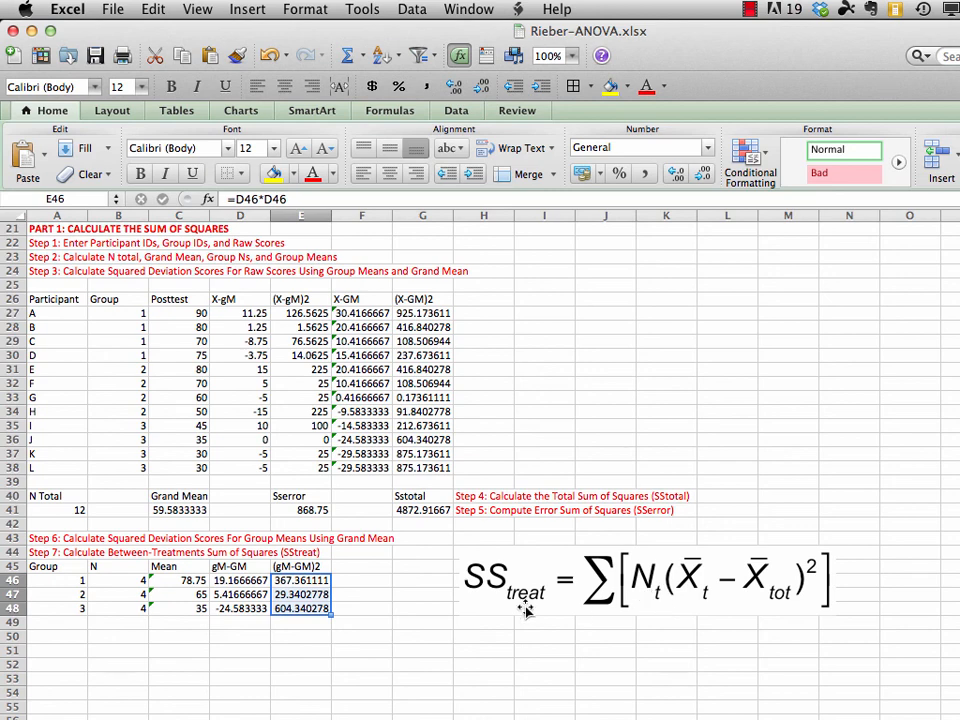
# Add the column heading N(gM-GM)2 in F45, beside the (gM-GM)2 heading
pyautogui.click(358, 566)
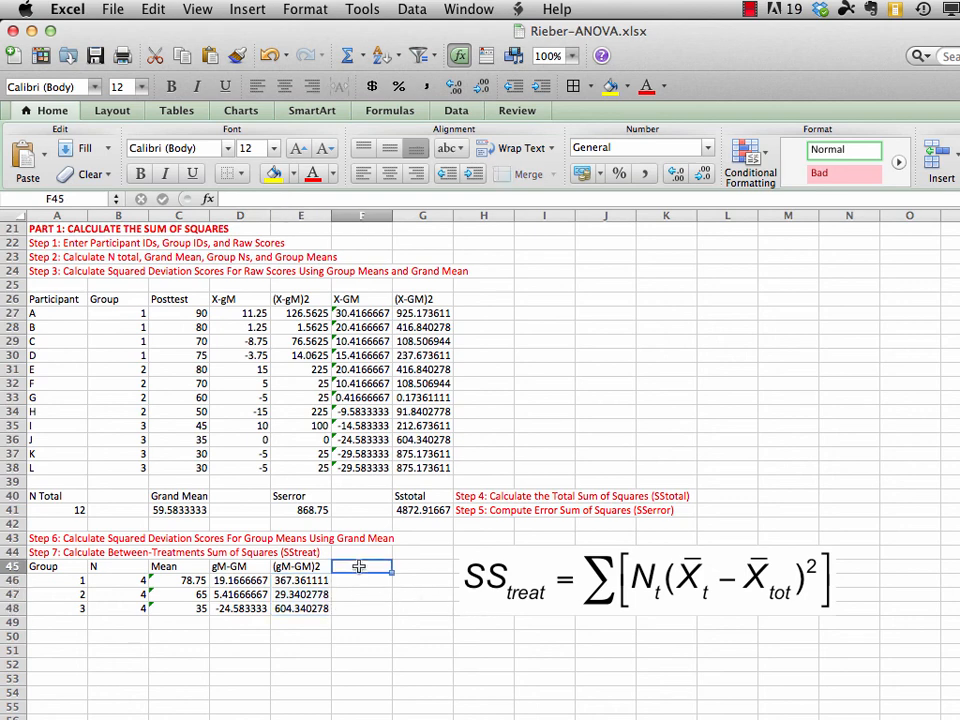
pyautogui.write('N')
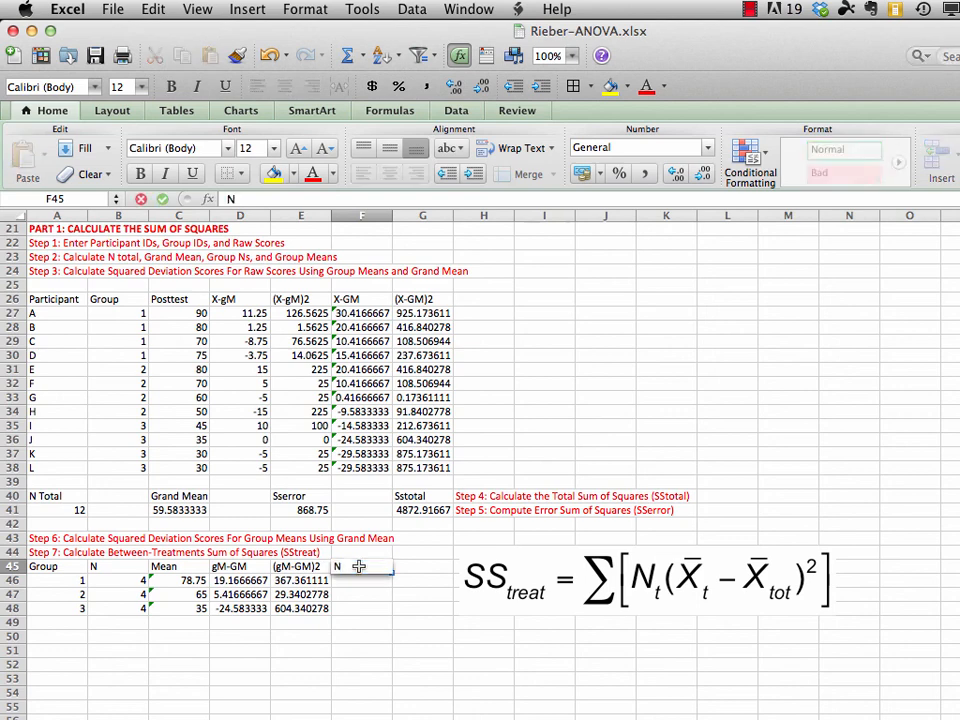
pyautogui.write('(gM-GM')
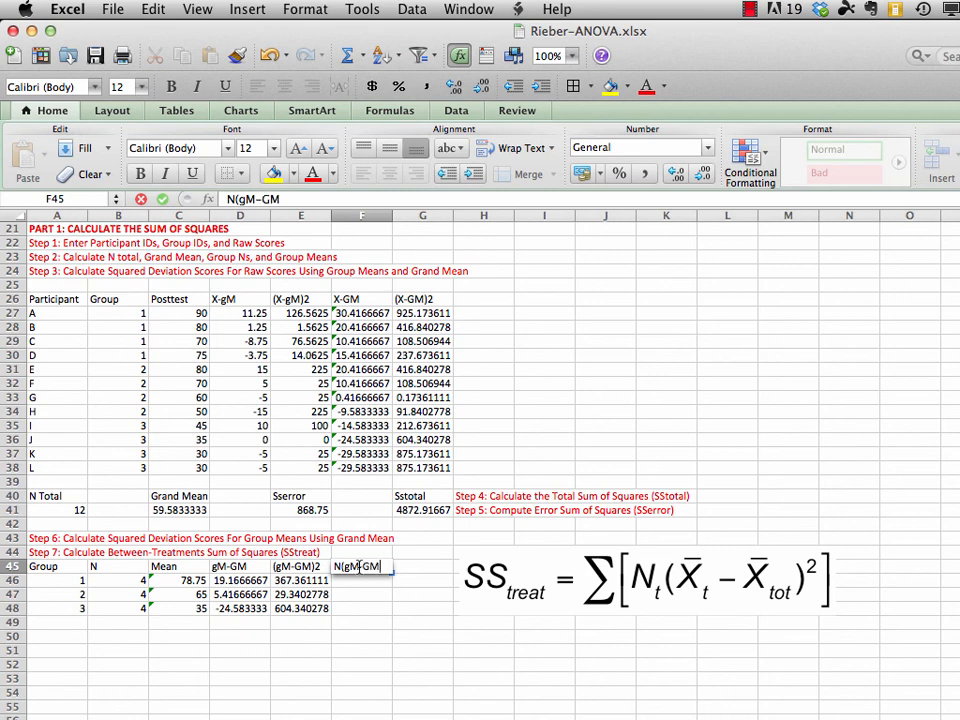
pyautogui.write(')2')
pyautogui.press('Return')
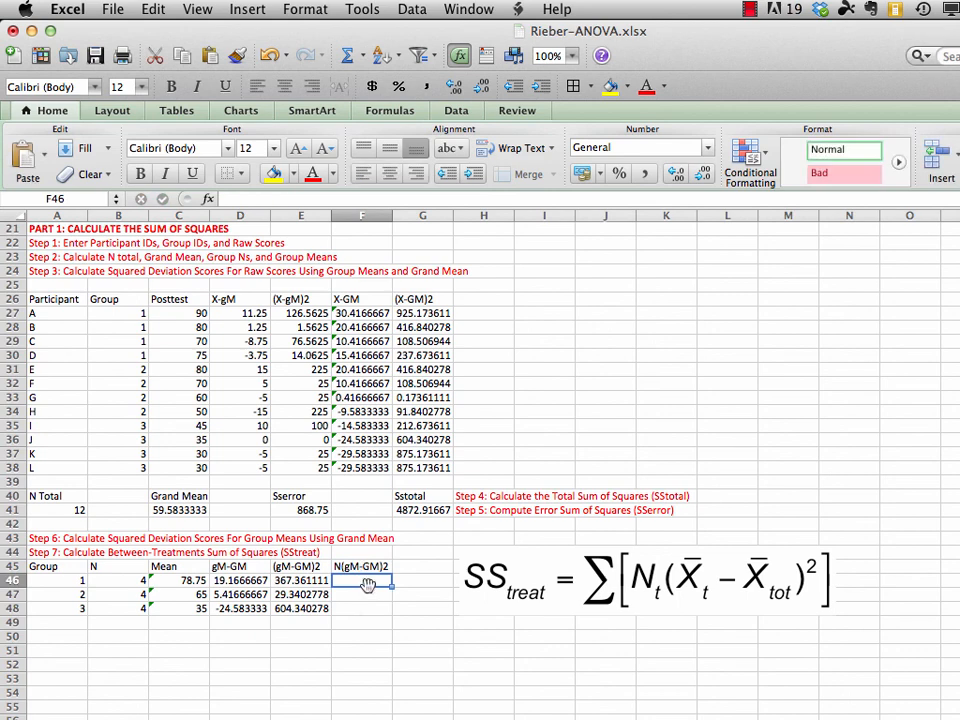
# Enter =B46*E46 in F46 to multiply group 1's N by its squared deviation
pyautogui.click(131, 580)
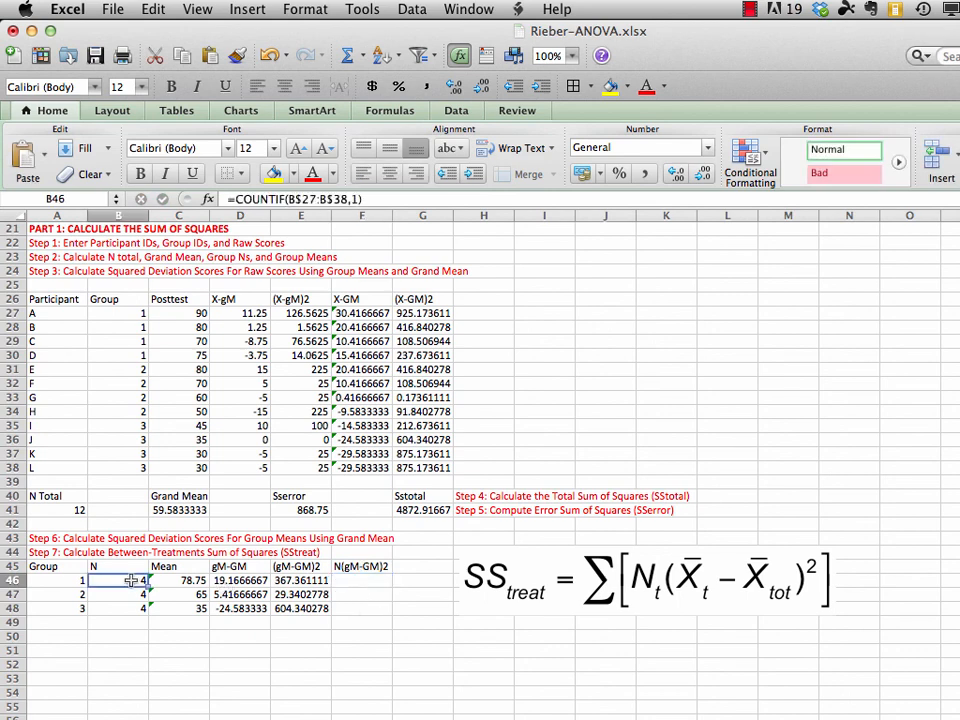
pyautogui.click(300, 580)
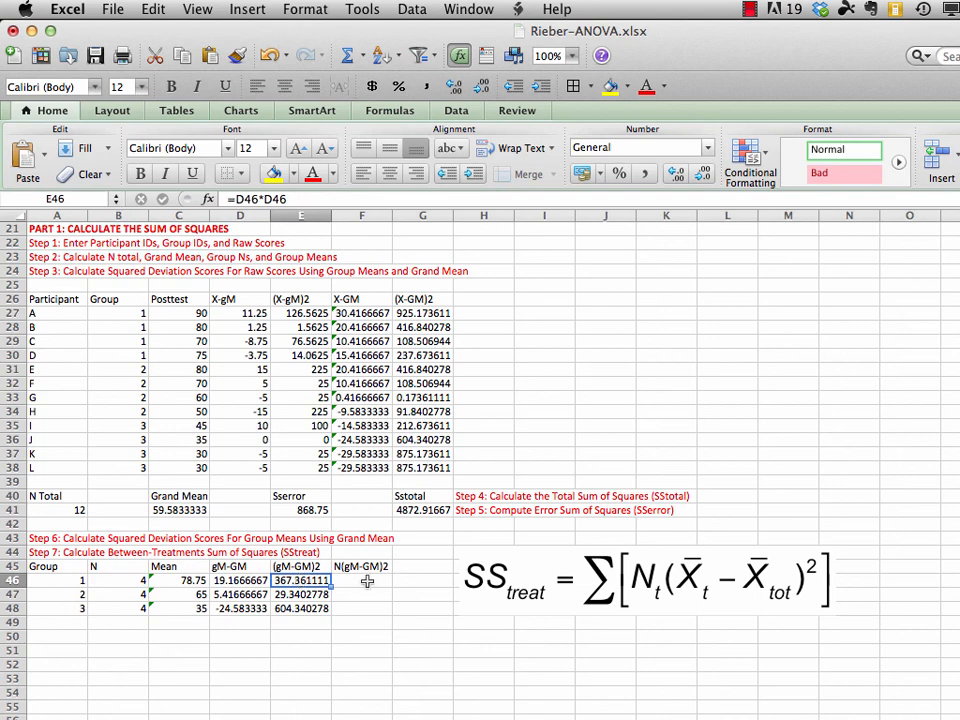
pyautogui.click(366, 581)
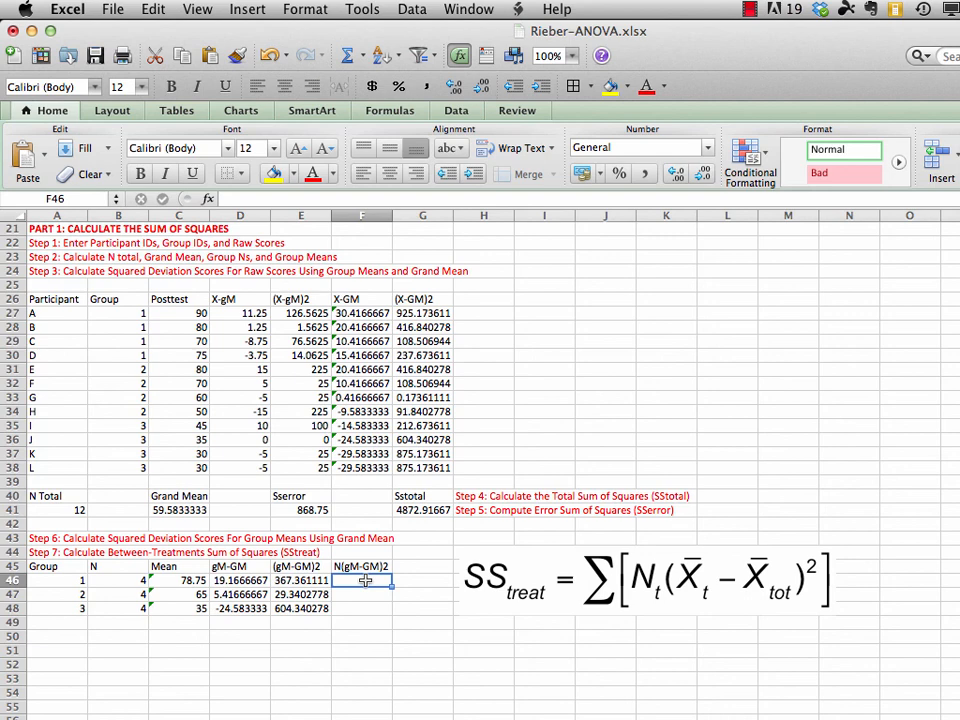
pyautogui.write('=')
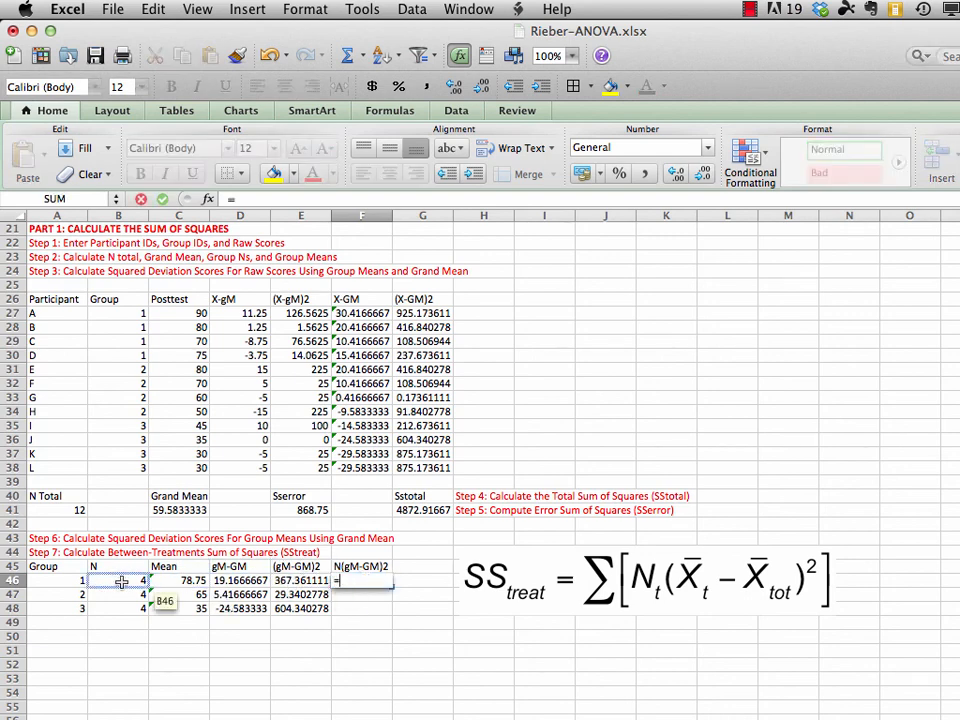
pyautogui.click(122, 584)
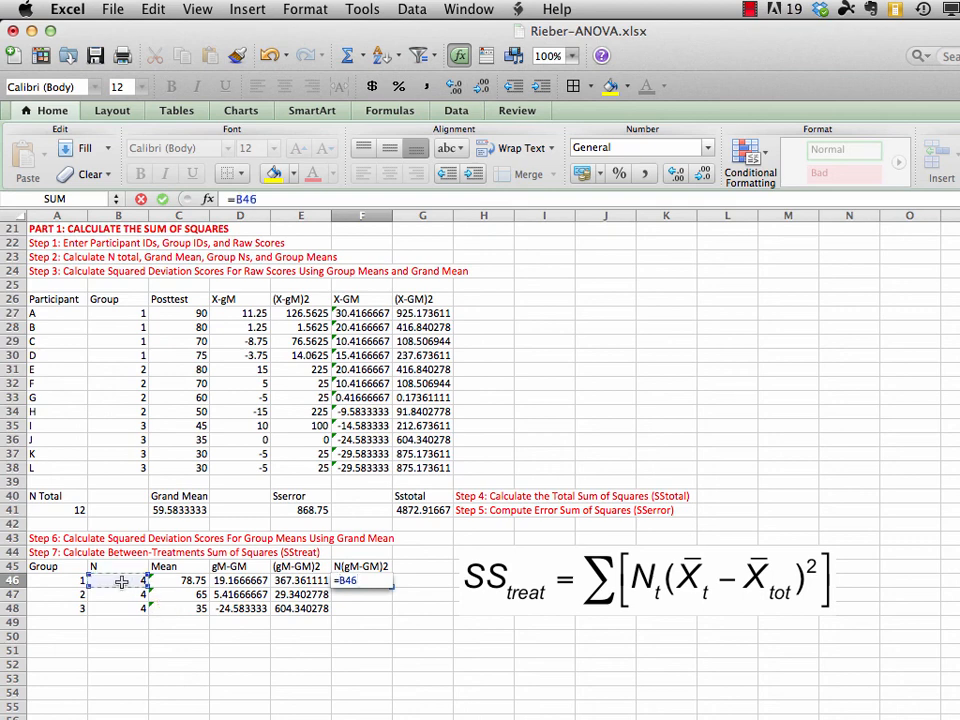
pyautogui.write('*')
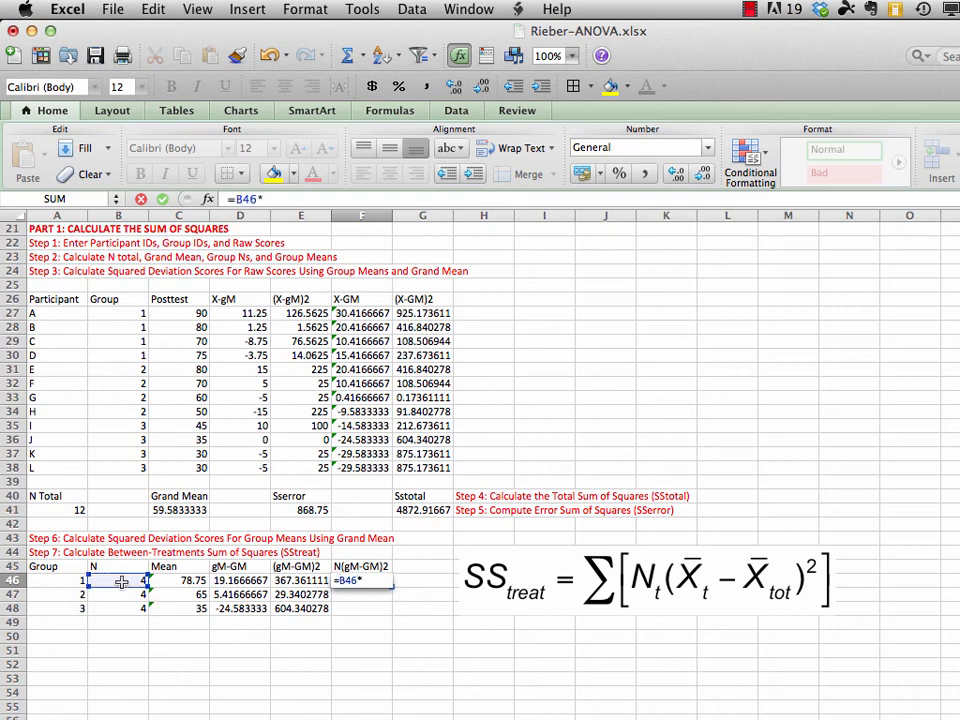
pyautogui.click(301, 580)
pyautogui.press('Return')
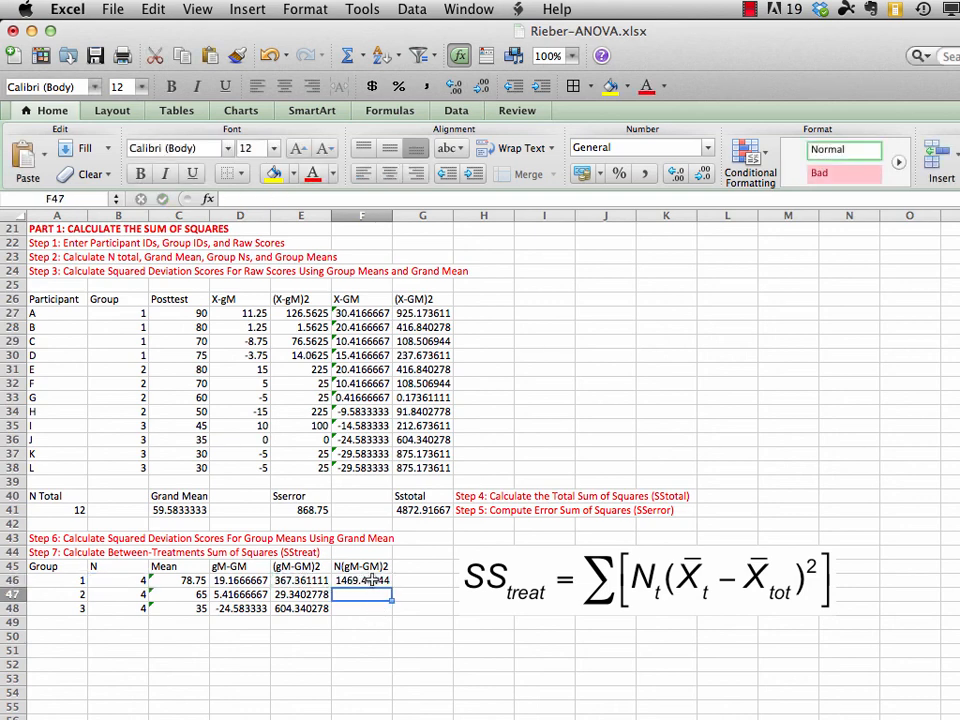
# Fill the N(gM-GM)2 formula from F46 down through F48 for groups 2 and 3
pyautogui.moveTo(373, 582); pyautogui.dragTo(375, 603)
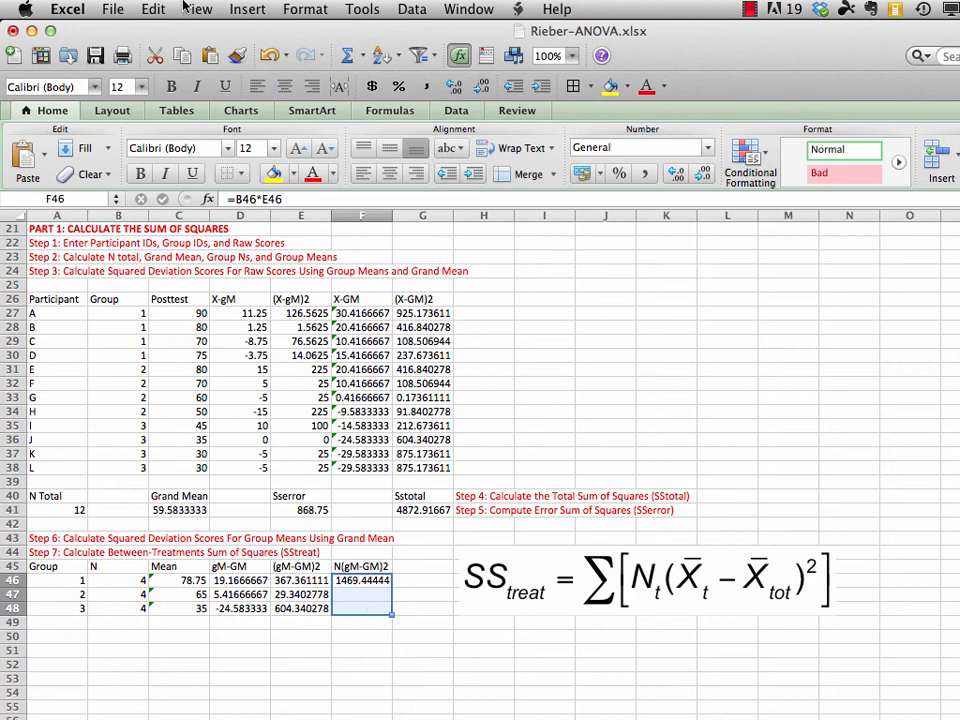
pyautogui.click(152, 9)
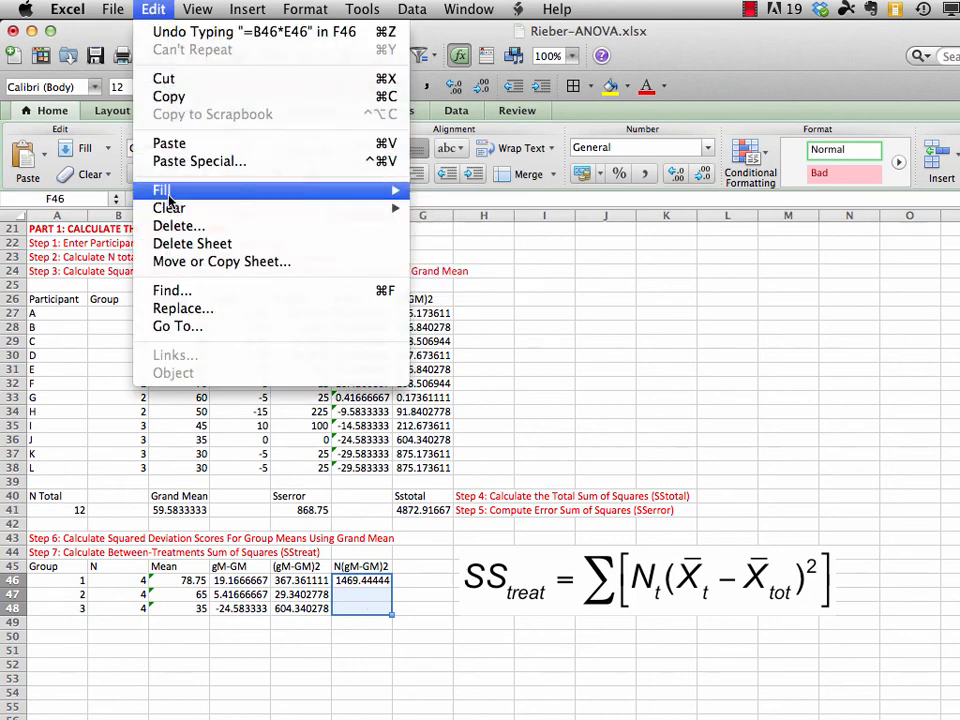
pyautogui.moveTo(168, 190)
pyautogui.click(447, 191)
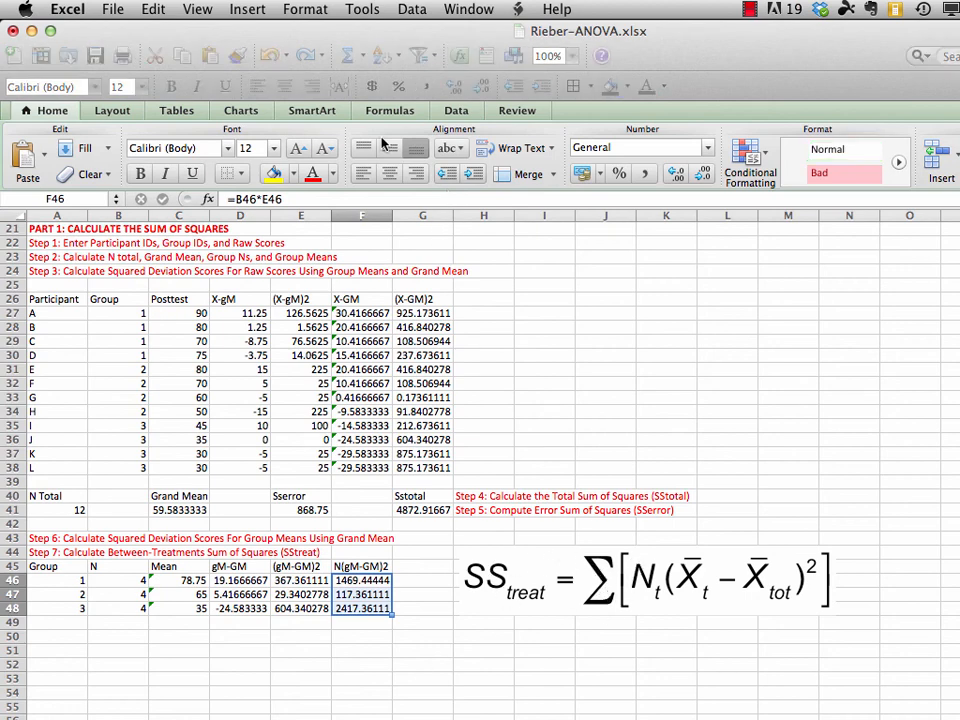
# Add the label SStreat in F50, below the N(gM-GM)2 column
pyautogui.click(360, 637)
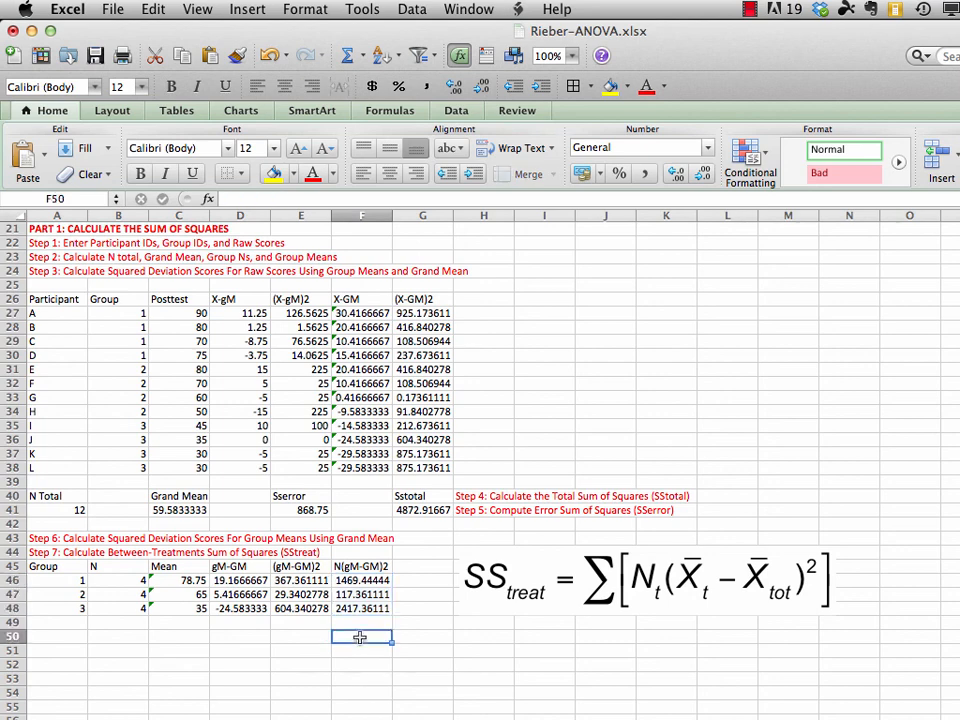
pyautogui.write('SStreat')
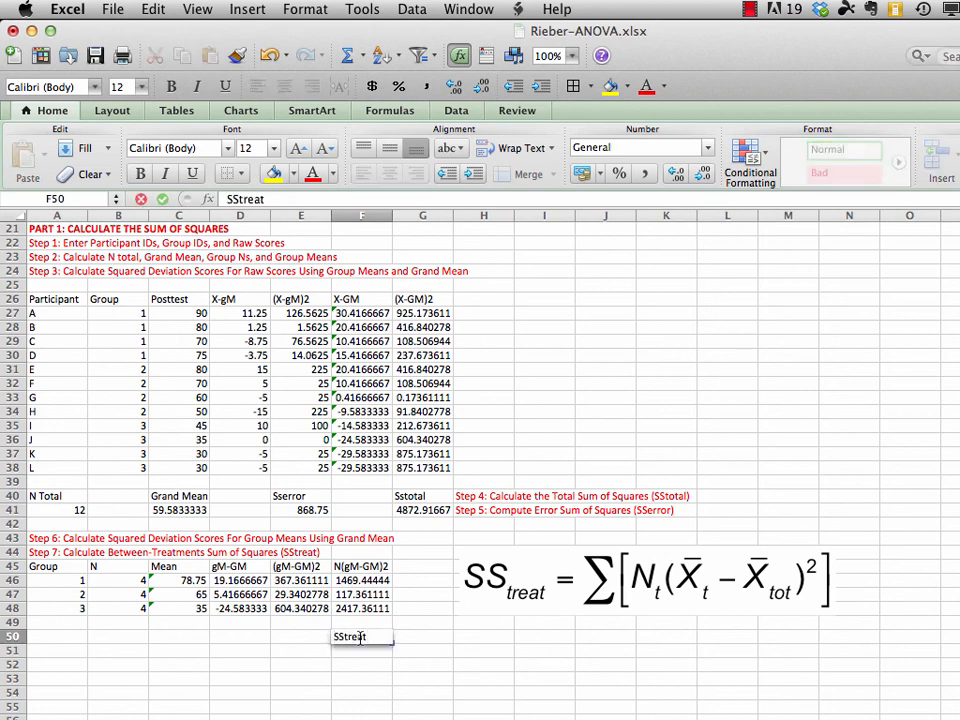
pyautogui.press('Return')
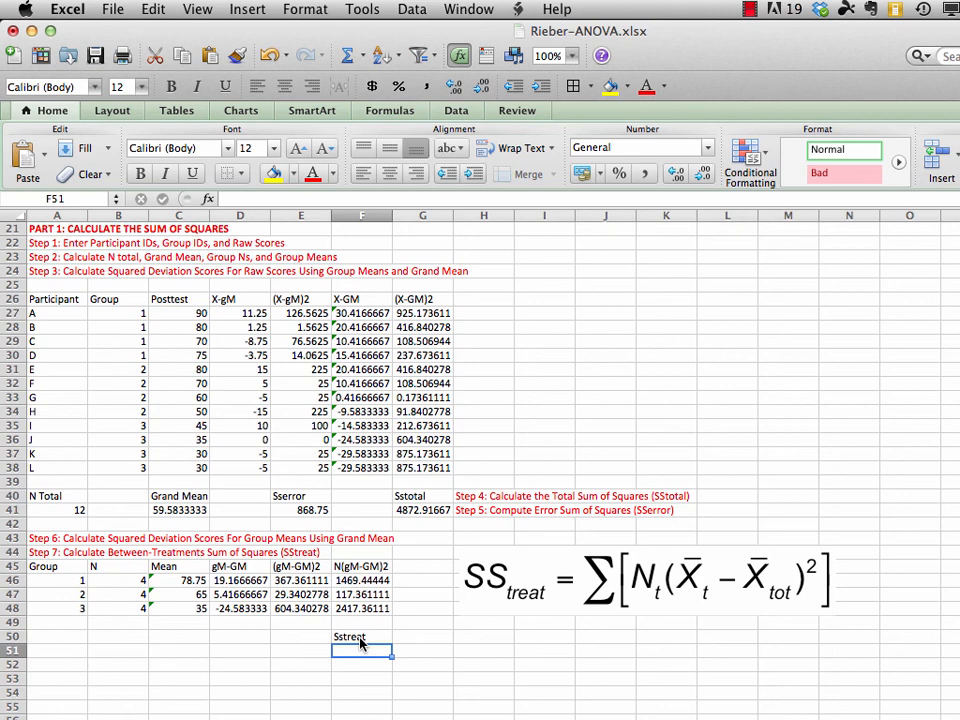
# Enter =sum(F46:F48) in F51 to calculate the treatment sum of squares, and save the workbook
pyautogui.write('=sum')
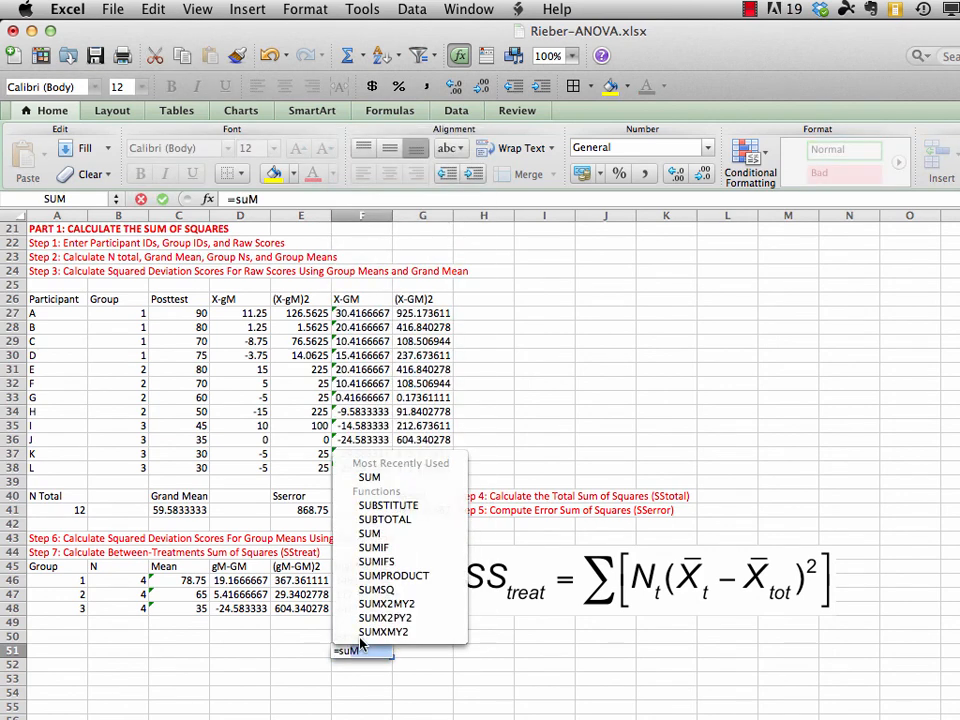
pyautogui.write('(')
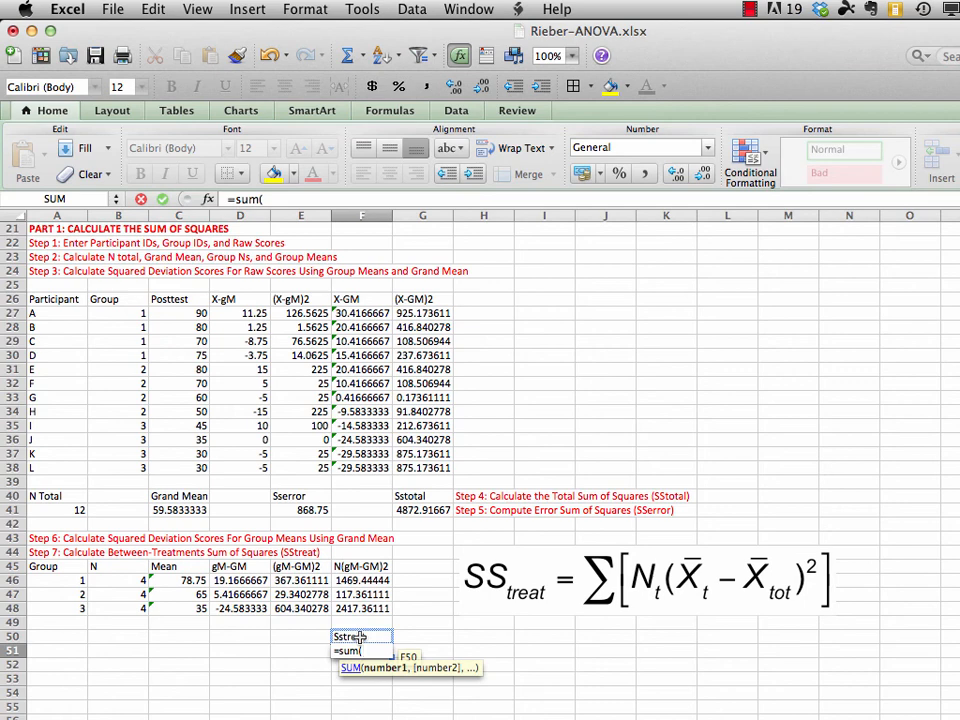
pyautogui.moveTo(361, 581); pyautogui.dragTo(367, 609)
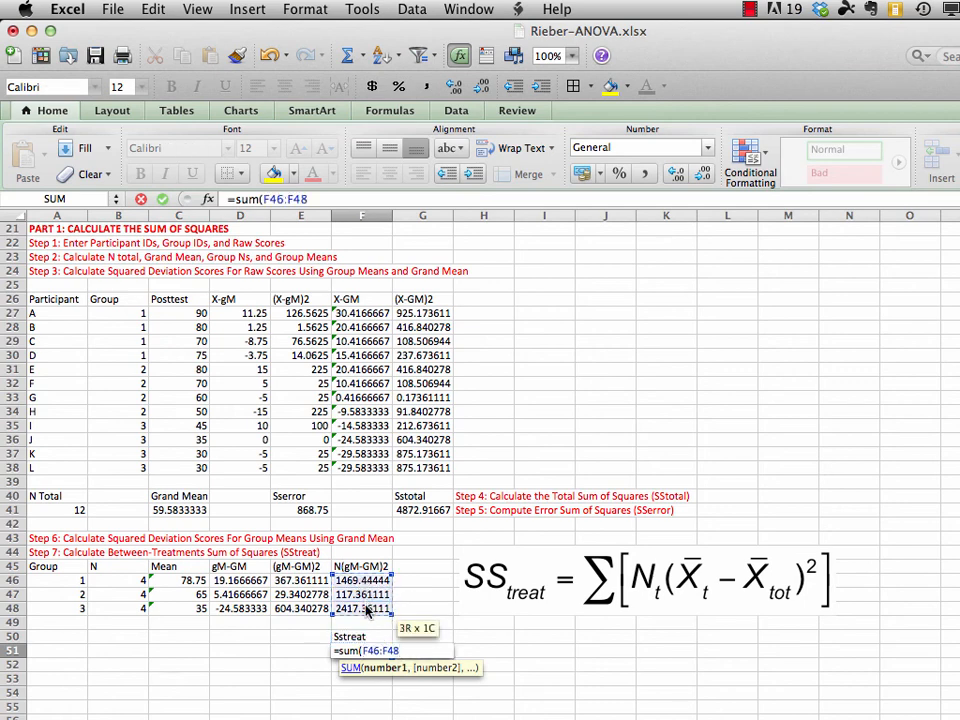
pyautogui.write(')')
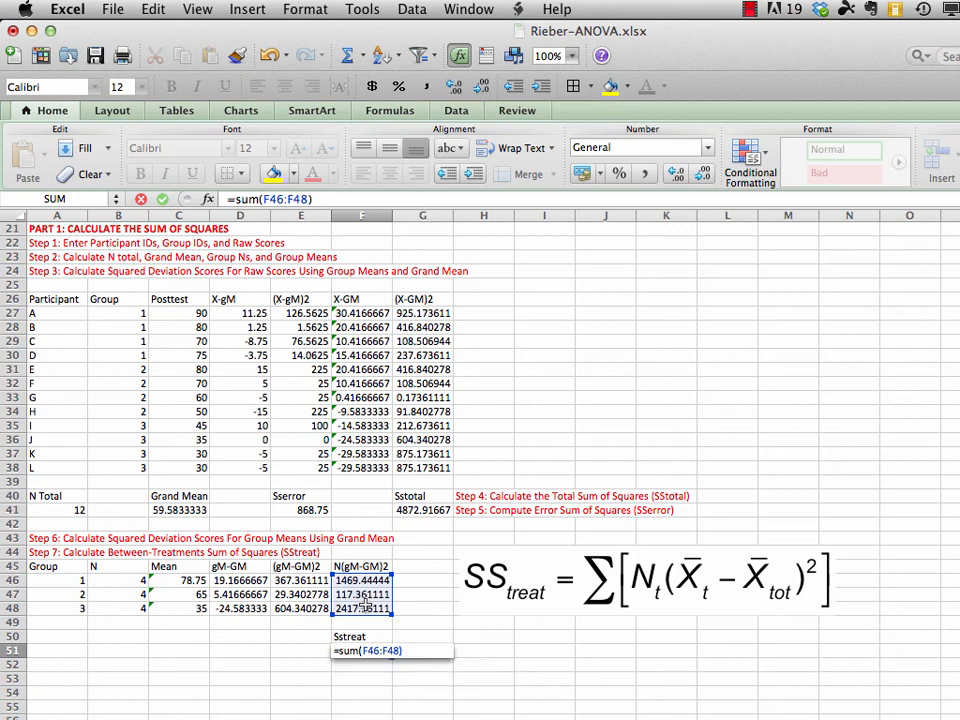
pyautogui.press('Return')
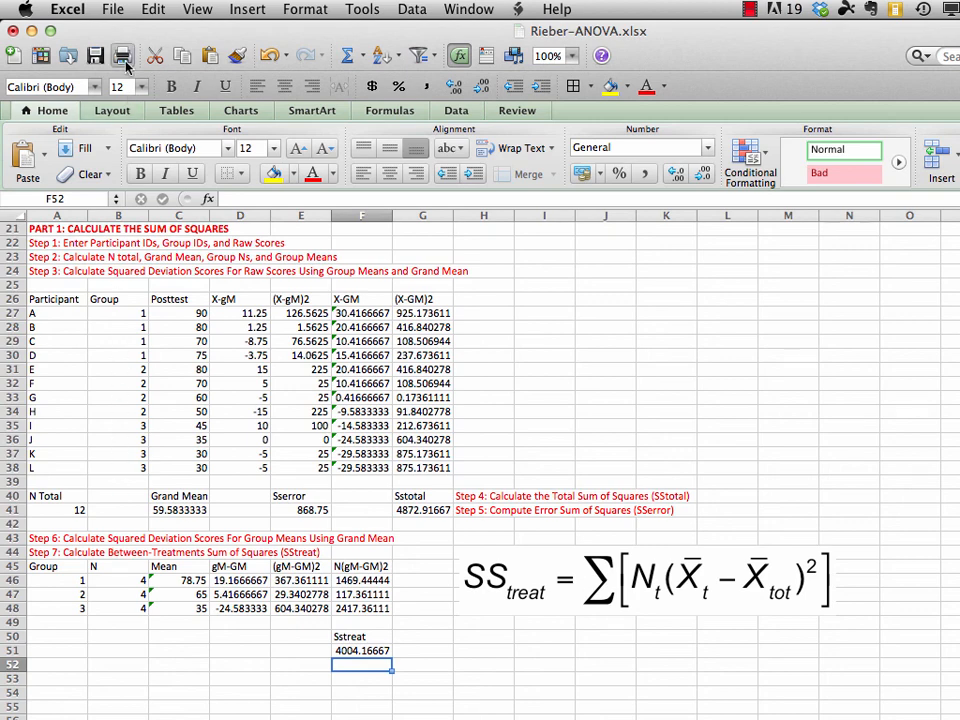
pyautogui.click(115, 9)
pyautogui.click(128, 150)
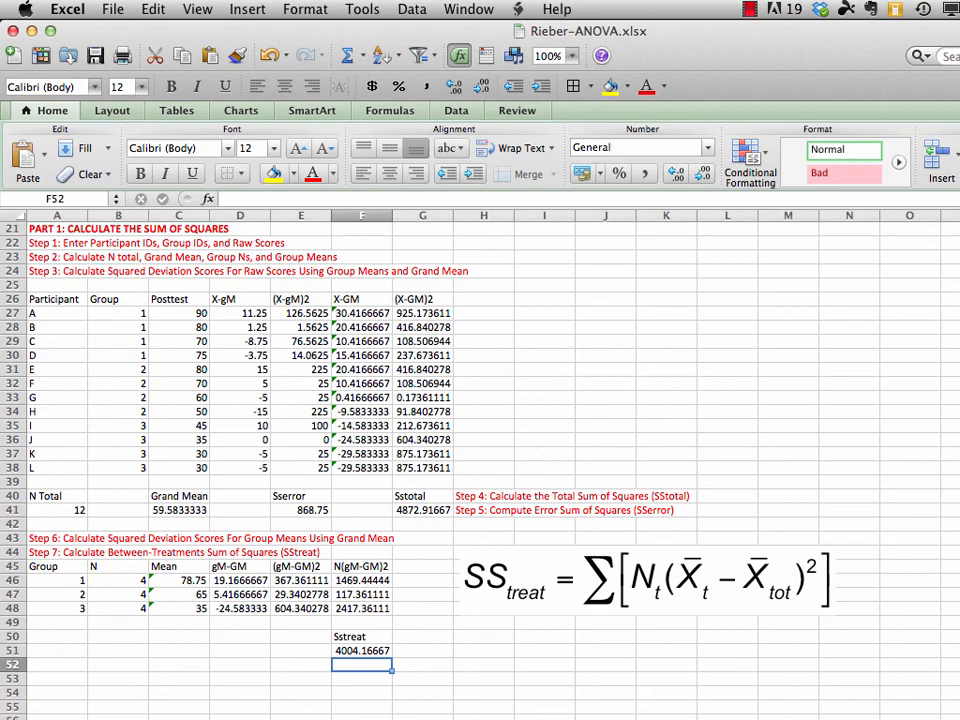
# Move the "Step 8: Check to be sure that SStot = SStreat + SSerror" heading from A9 to A52
pyautogui.scroll(7, 330, 450)
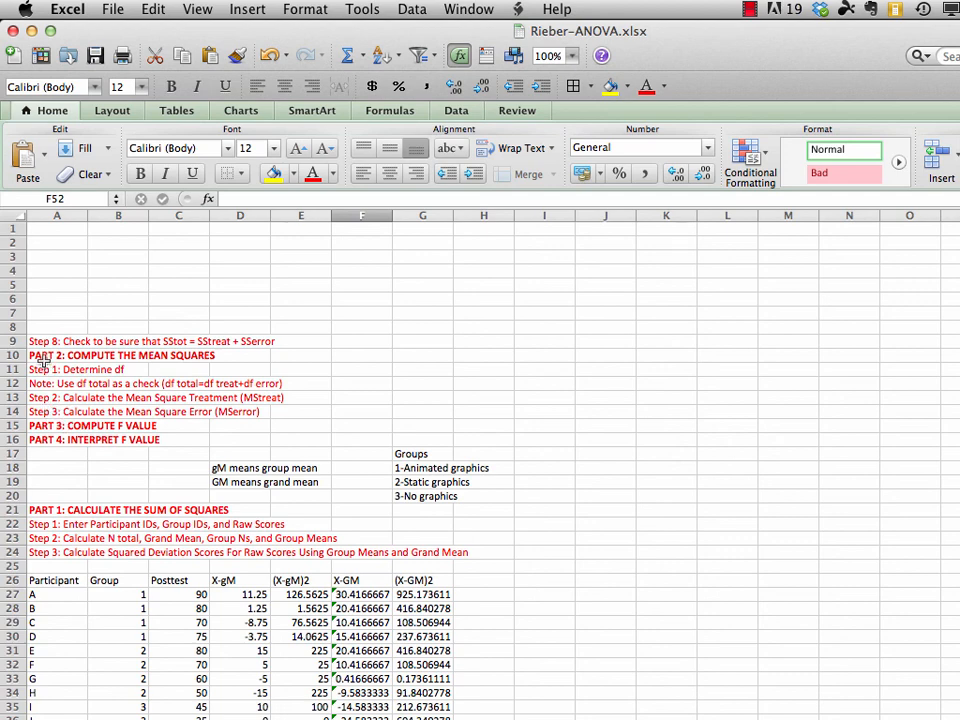
pyautogui.click(34, 341)
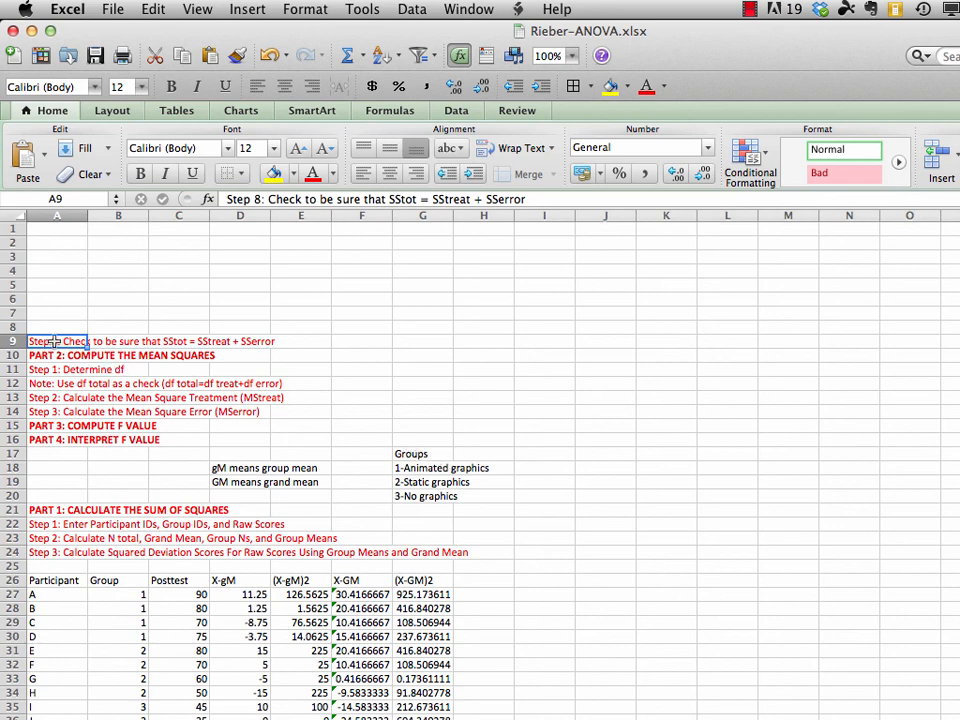
pyautogui.click(153, 9)
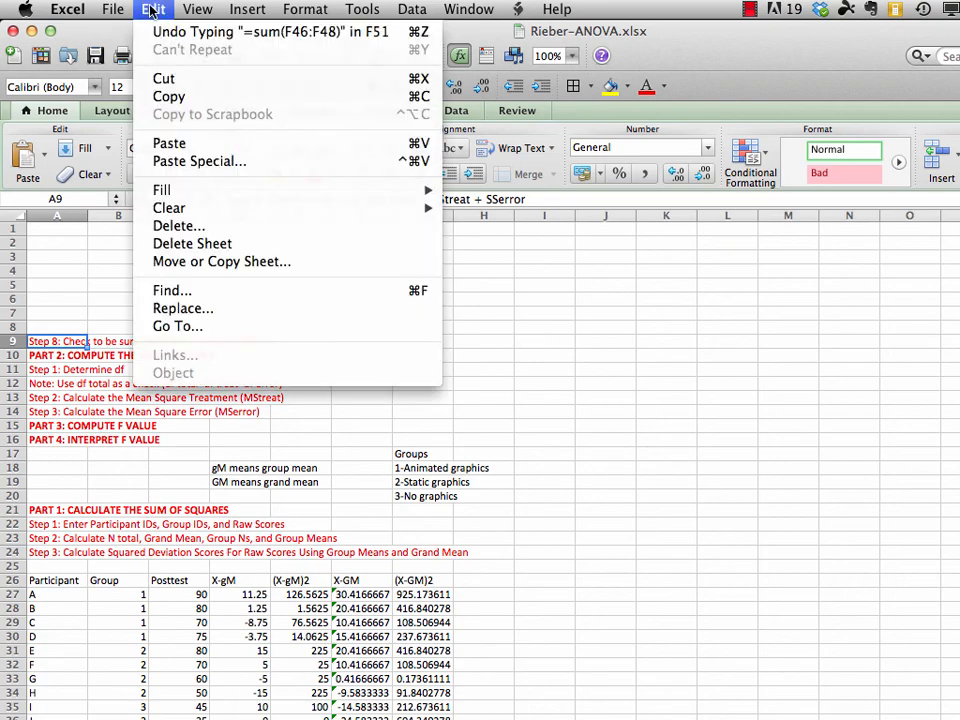
pyautogui.click(167, 79)
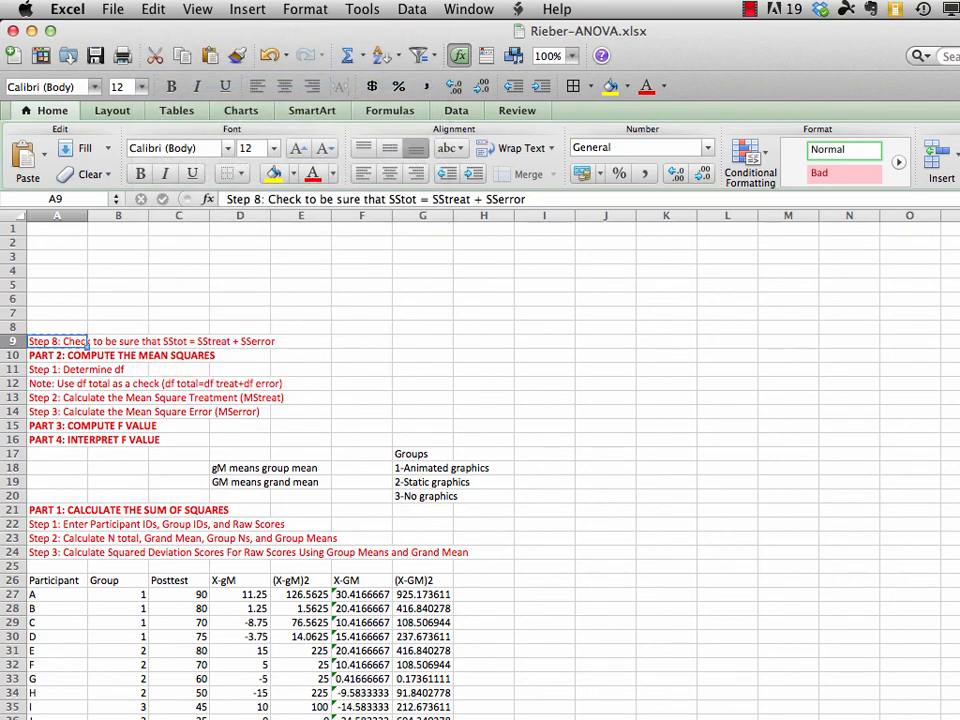
pyautogui.scroll(-8, 480, 460)
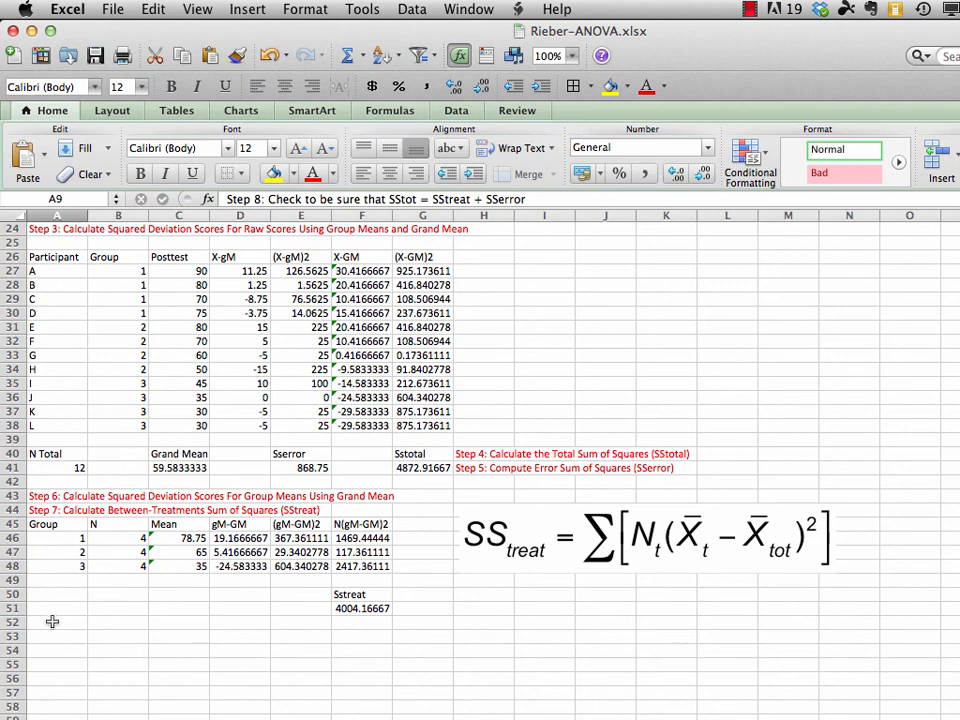
pyautogui.click(52, 622)
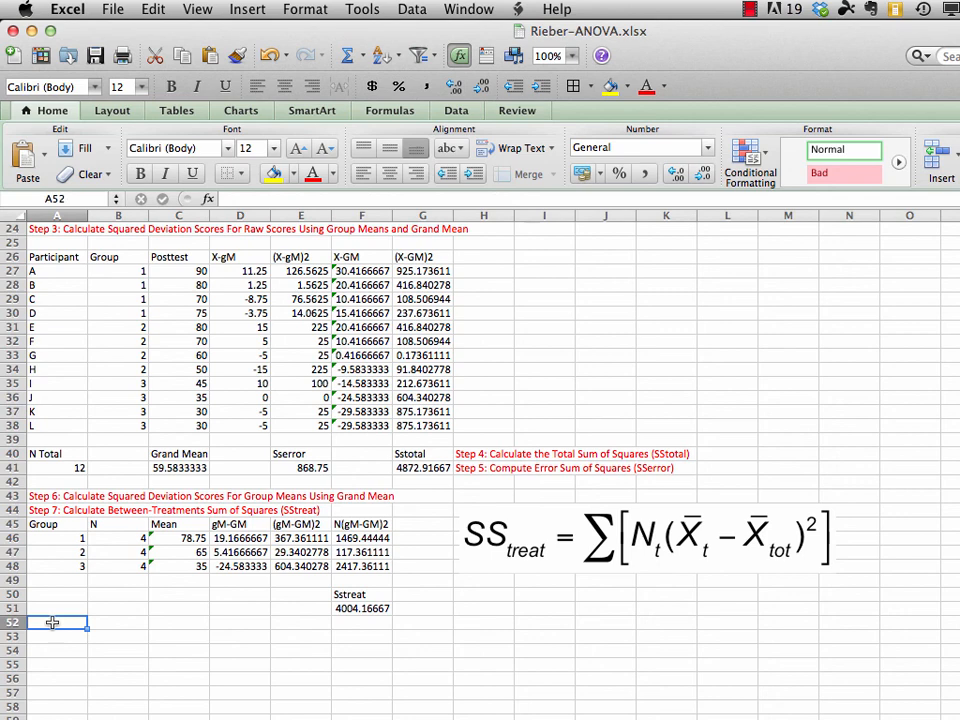
pyautogui.click(152, 8)
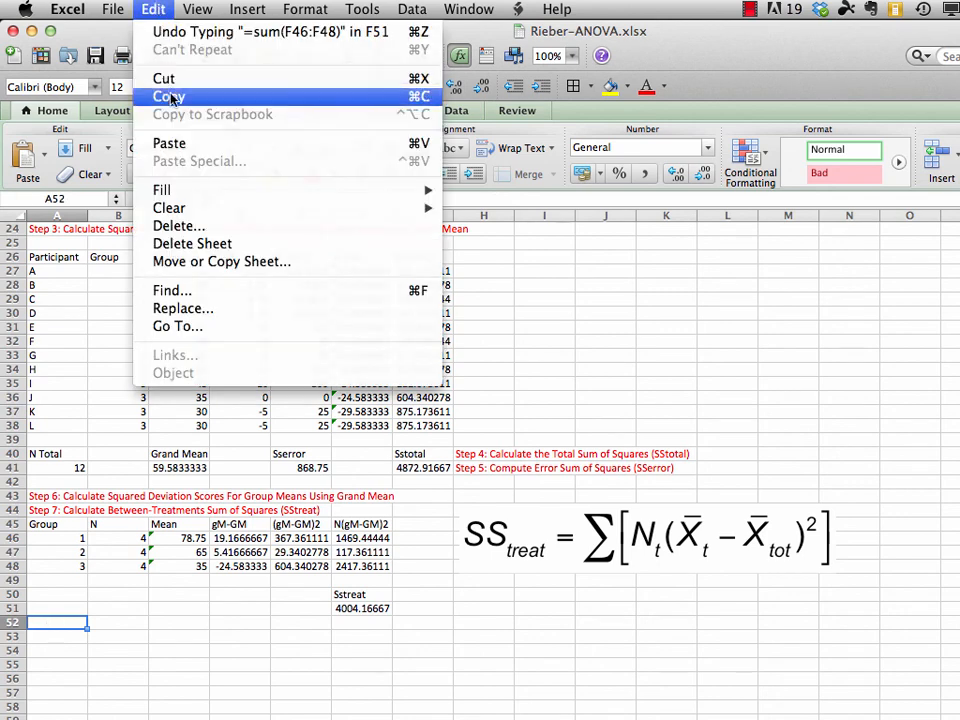
pyautogui.click(170, 144)
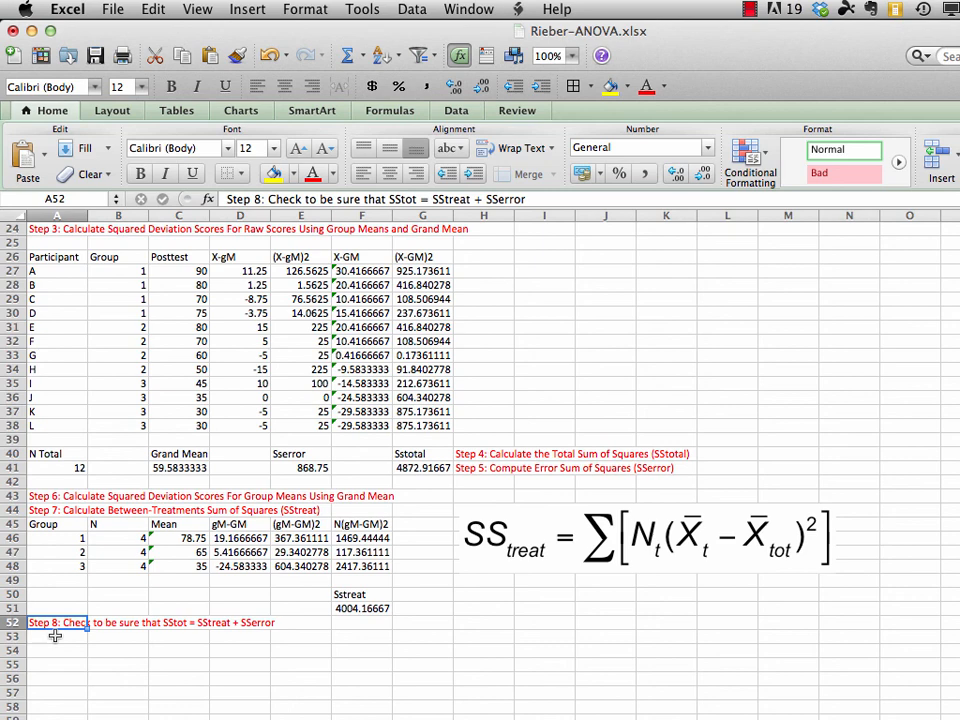
# Enter =F51+E41 in A53 to add SStreat and SSerror, and compare the result with SStotal in G41
pyautogui.click(54, 636)
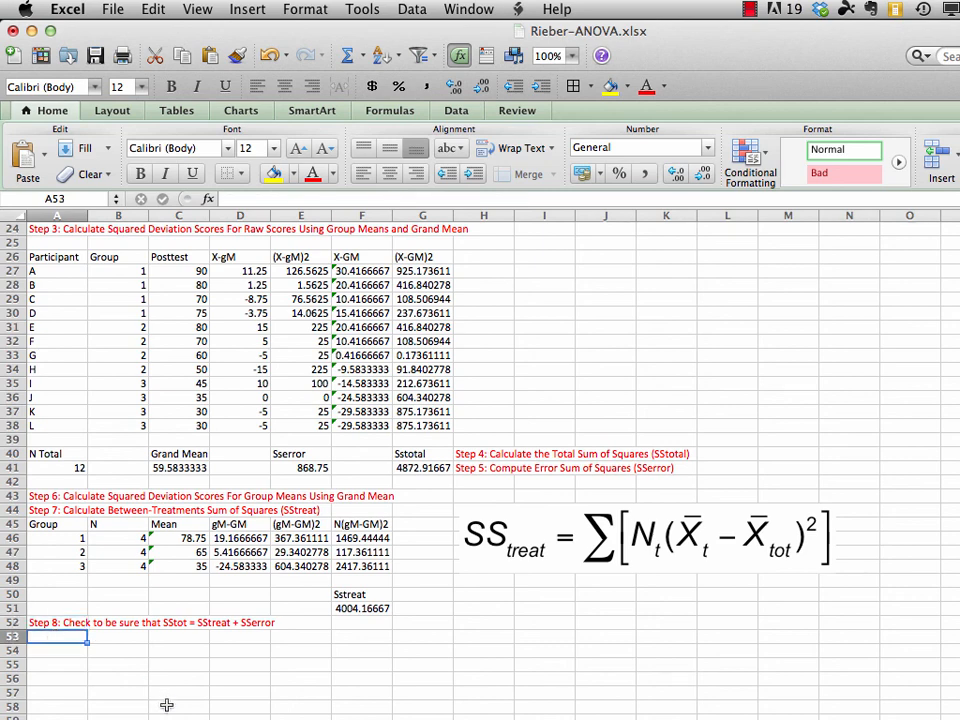
pyautogui.write('=')
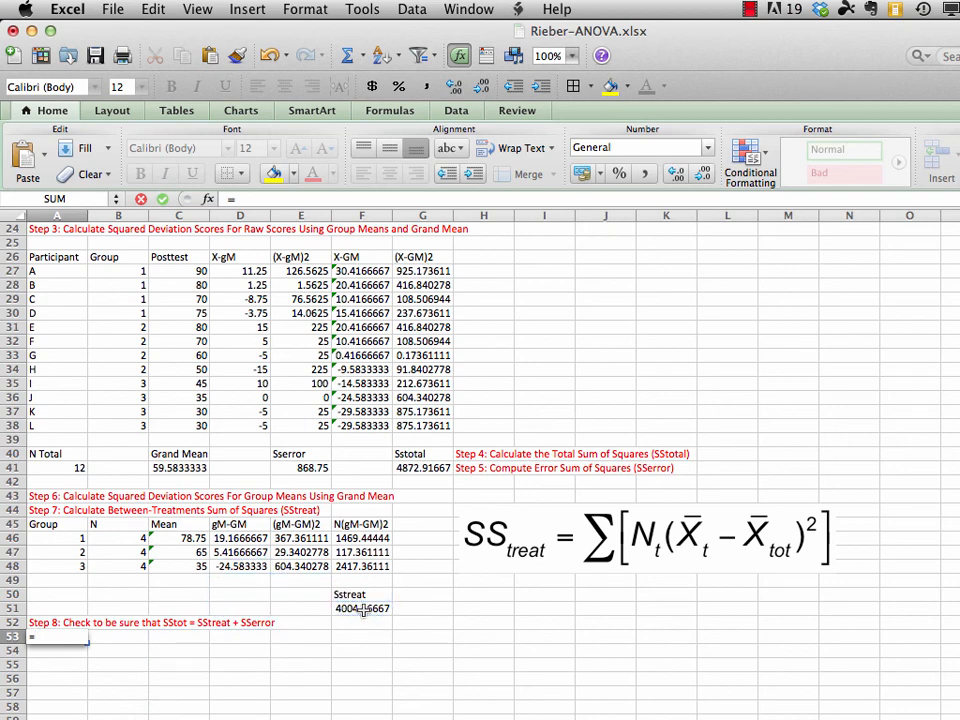
pyautogui.click(362, 612)
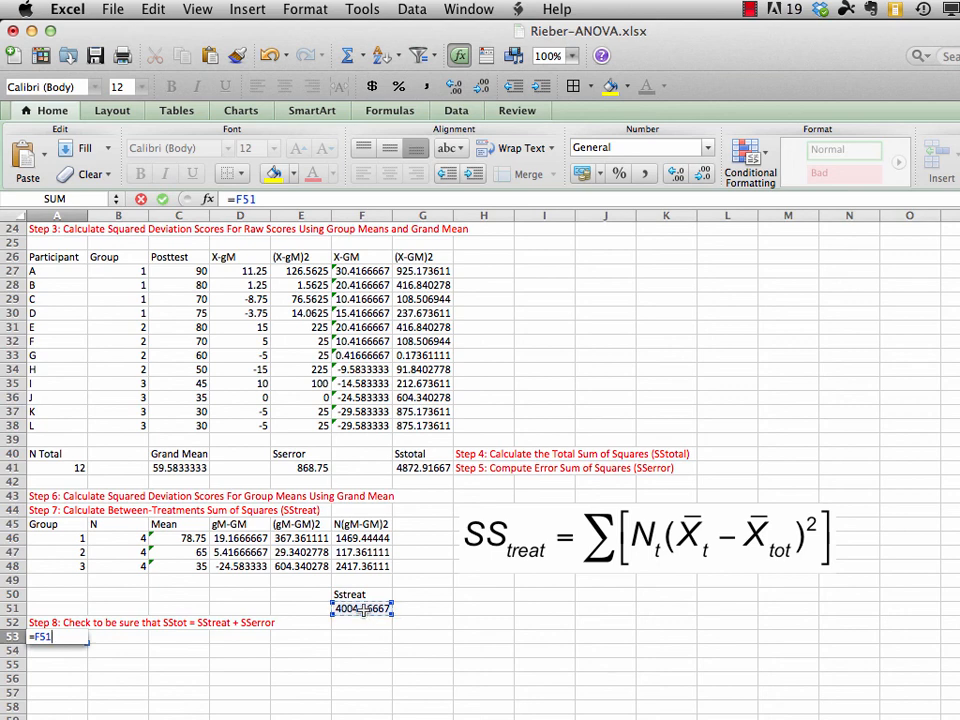
pyautogui.write('+')
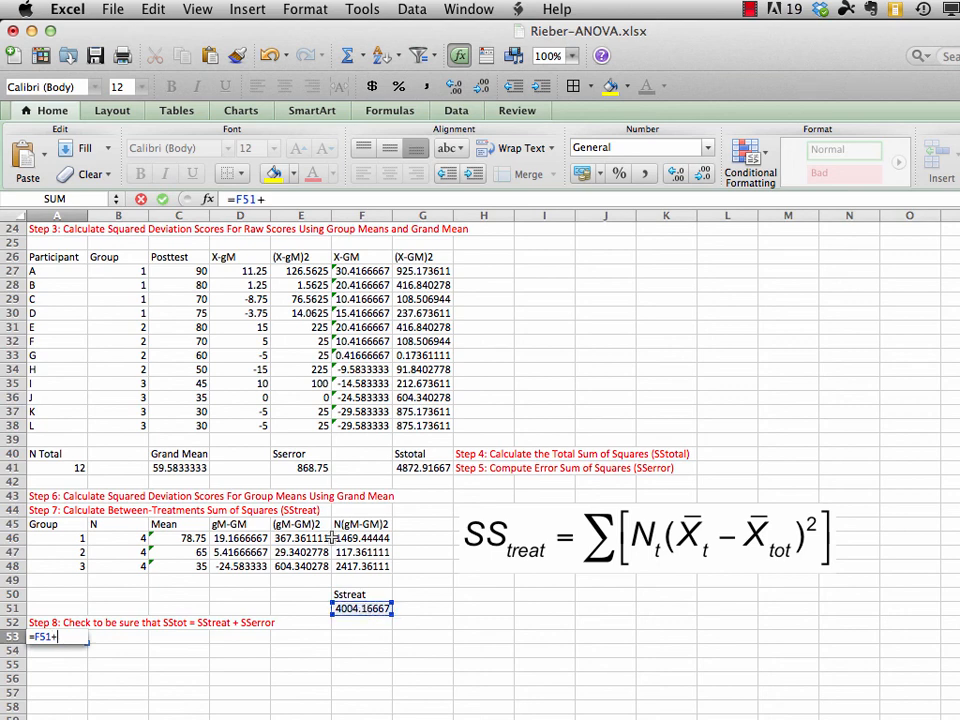
pyautogui.click(304, 465)
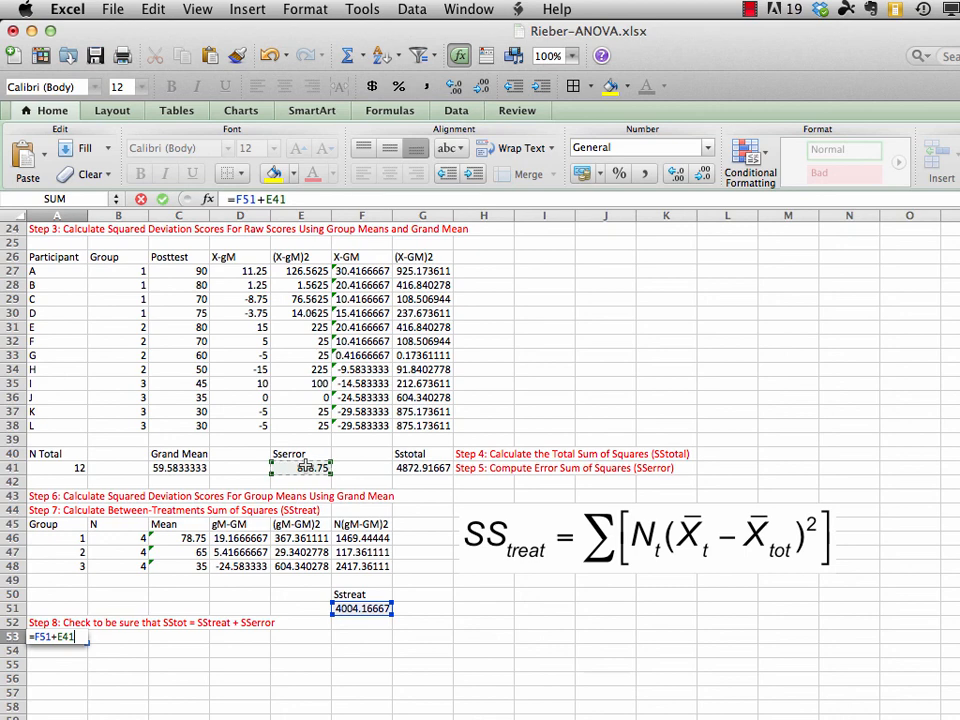
pyautogui.press('Return')
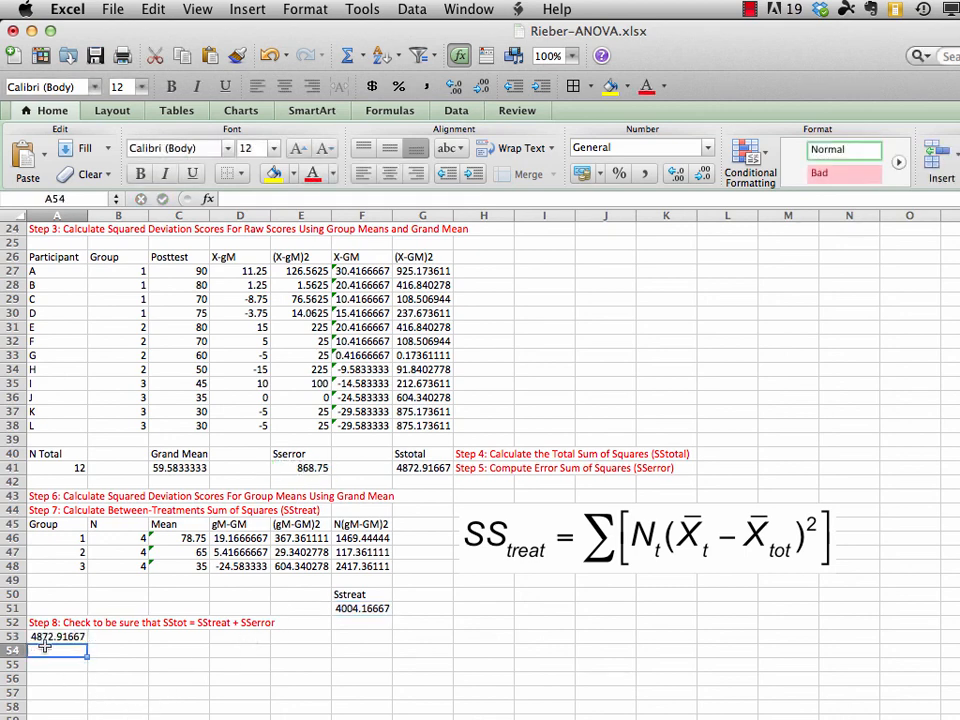
pyautogui.click(45, 636)
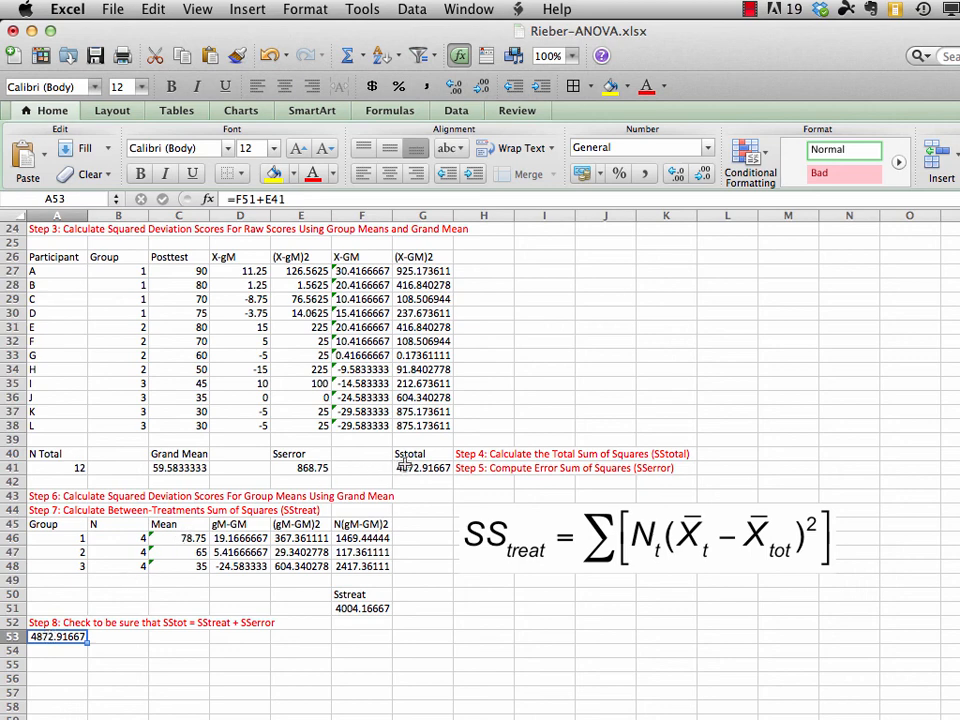
pyautogui.click(405, 465)
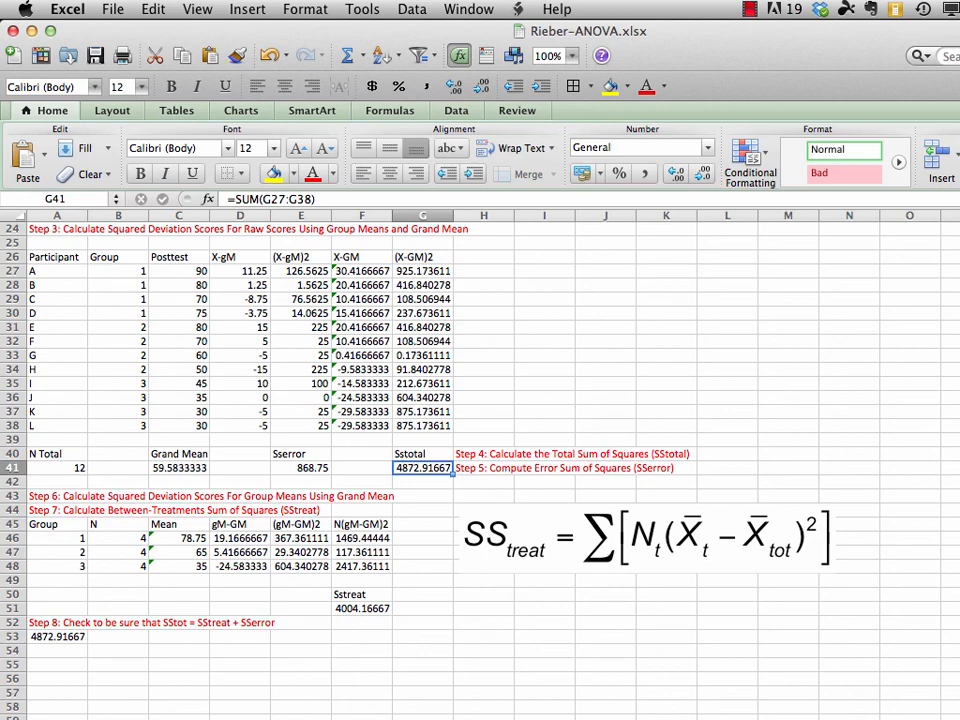
# Move the Part 2 heading, its Step 1 line and the df total note from A10:A12 to the cells starting at A56
pyautogui.scroll(8, 502, 358)
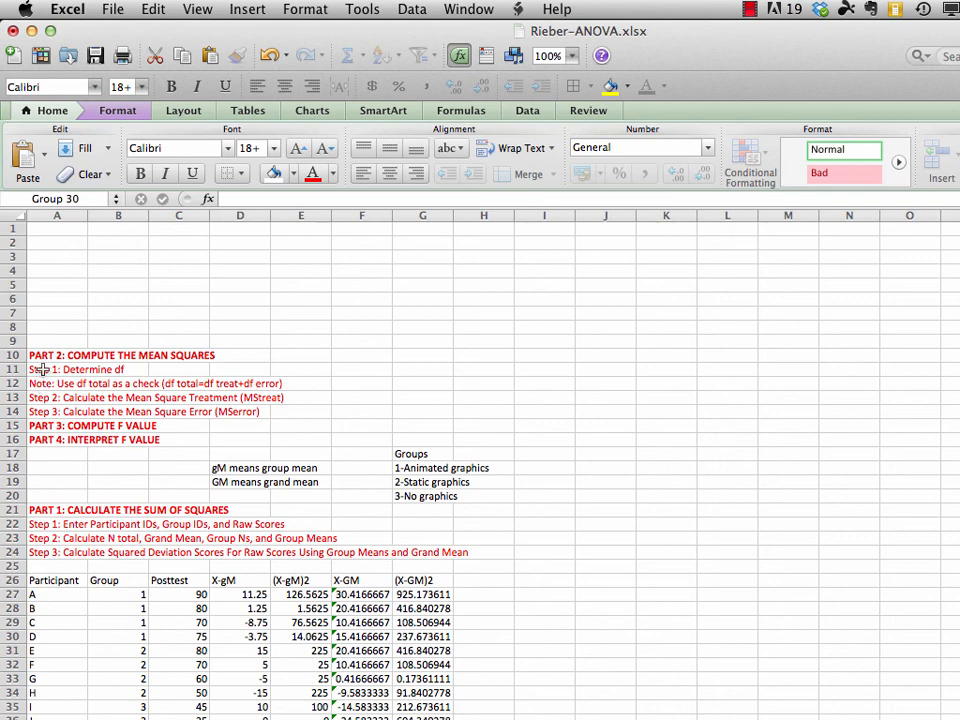
pyautogui.moveTo(44, 355); pyautogui.dragTo(40, 381)
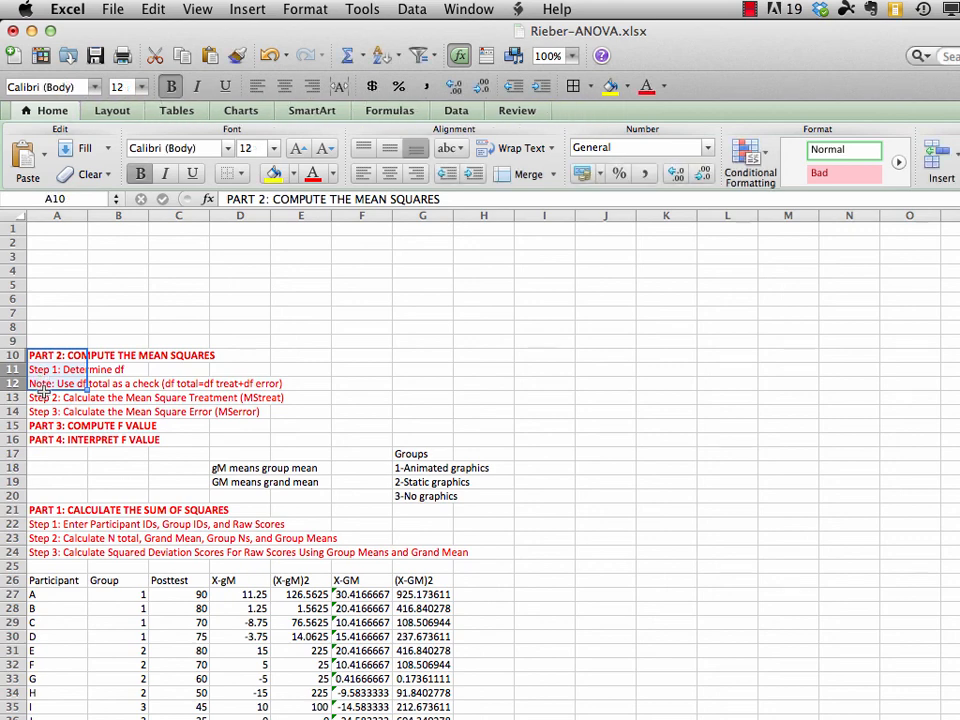
pyautogui.click(153, 9)
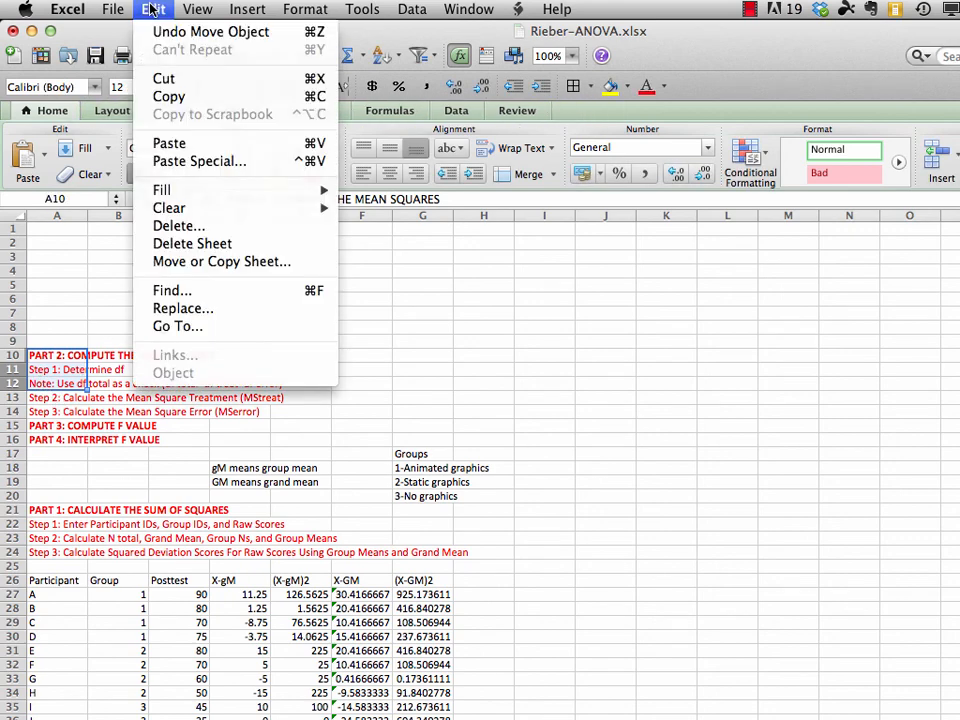
pyautogui.click(168, 78)
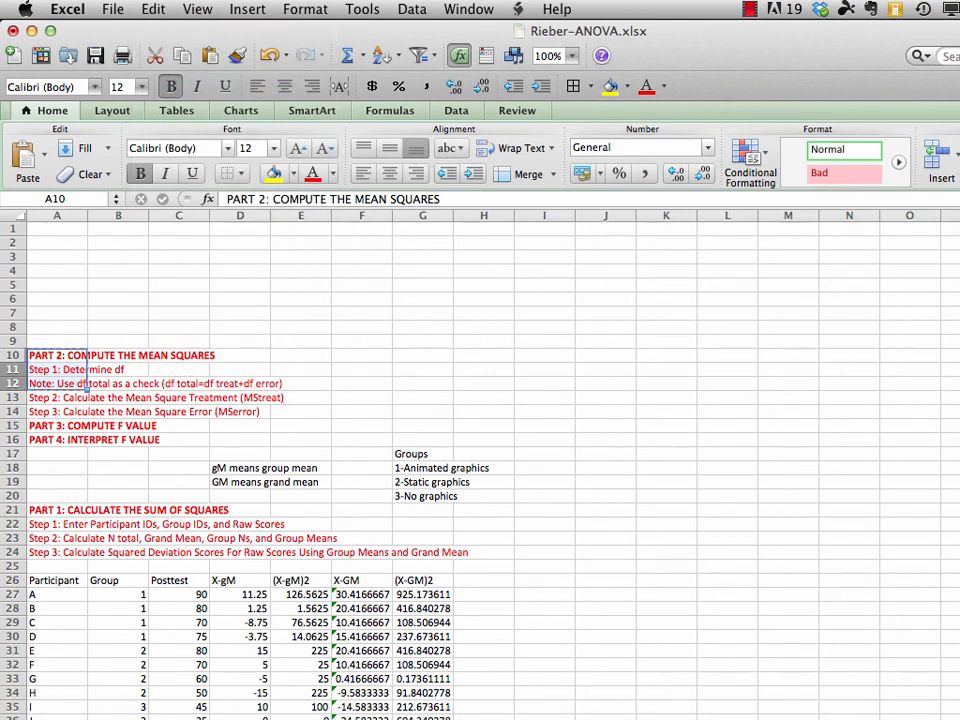
pyautogui.scroll(-5, 300, 400)
pyautogui.scroll(-5, 300, 400)
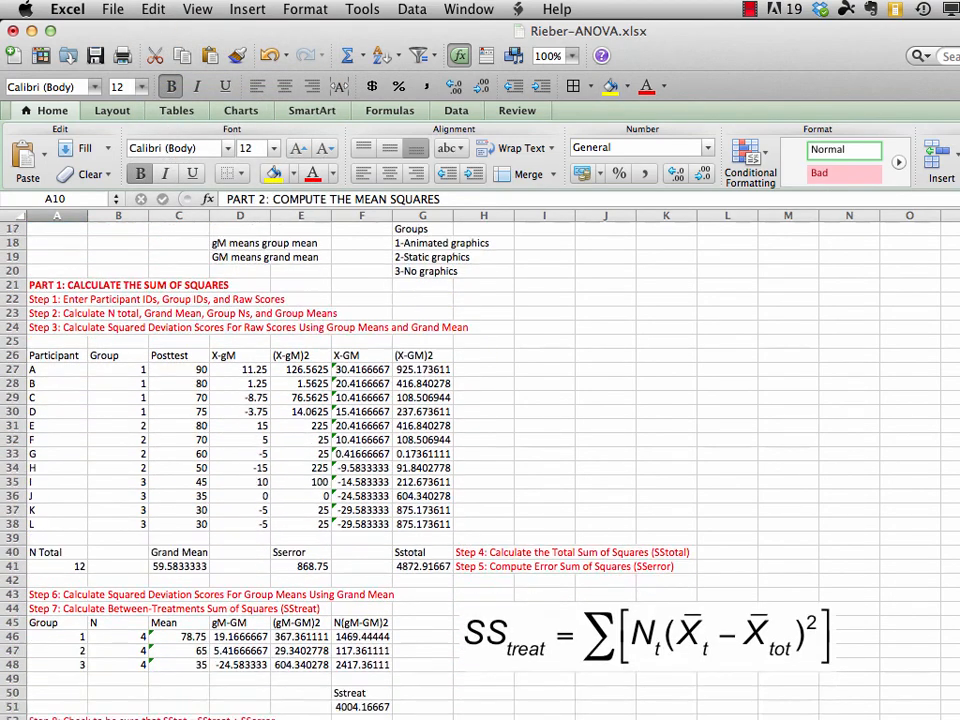
pyautogui.scroll(-2, 480, 460)
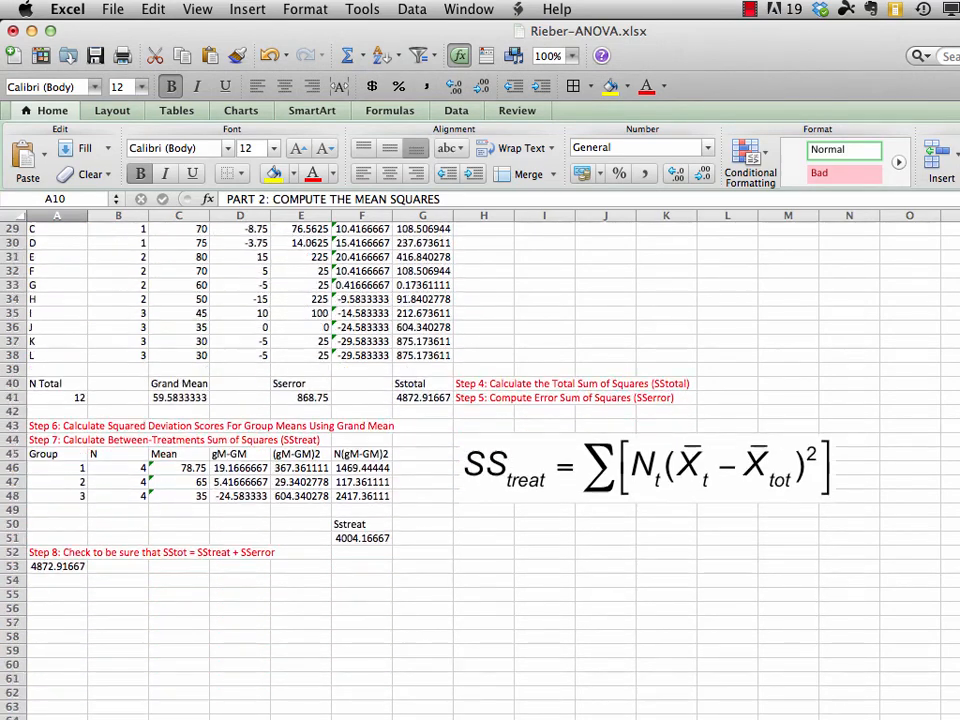
pyautogui.click(958, 566)
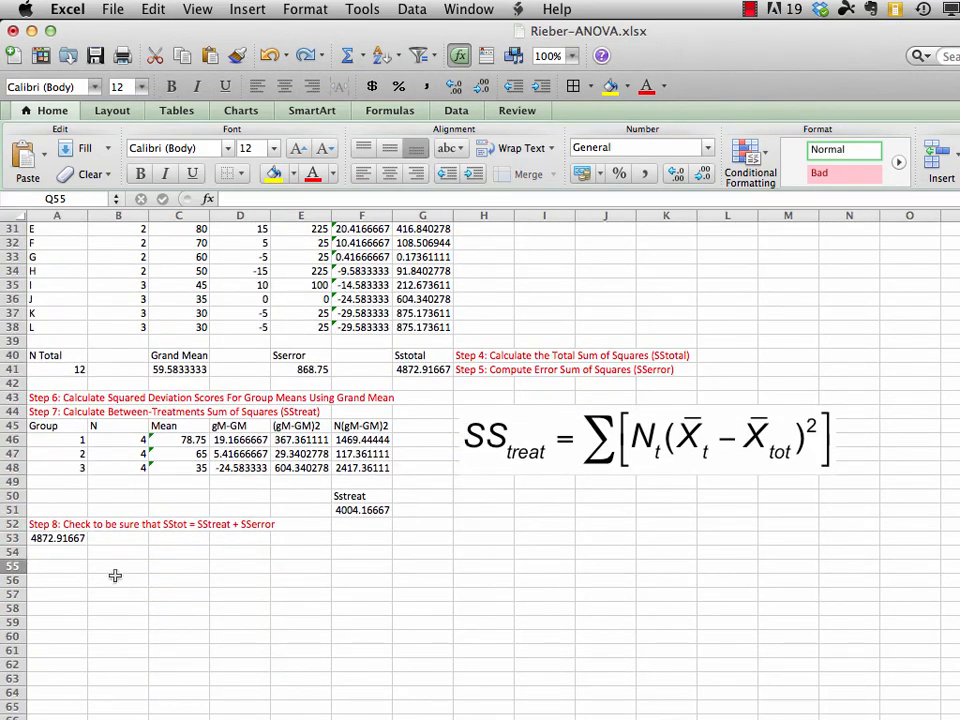
pyautogui.click(60, 580)
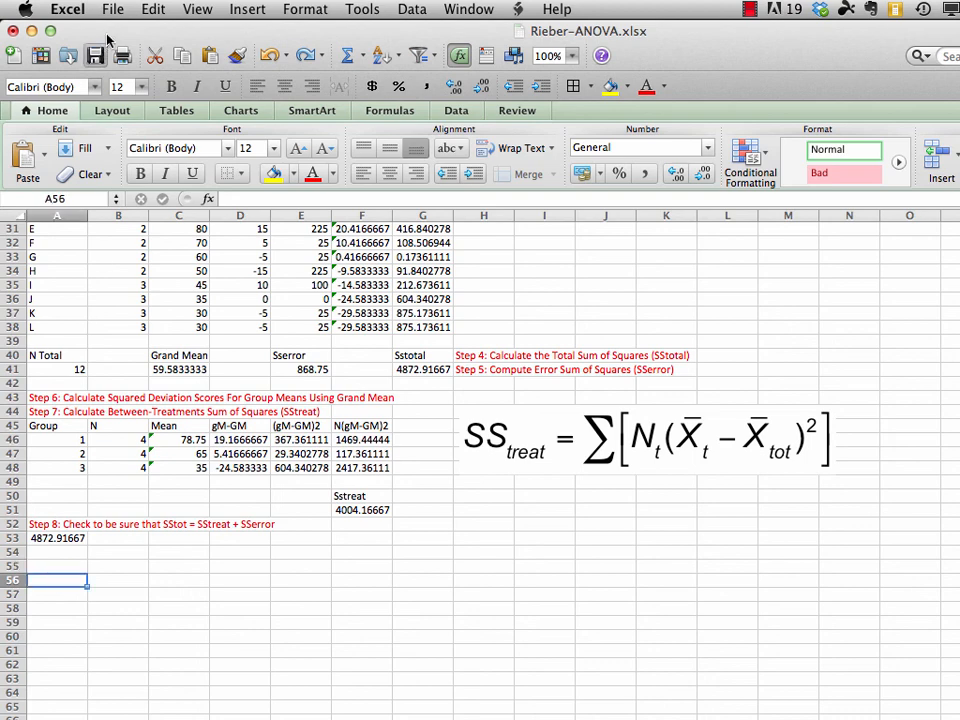
pyautogui.click(153, 10)
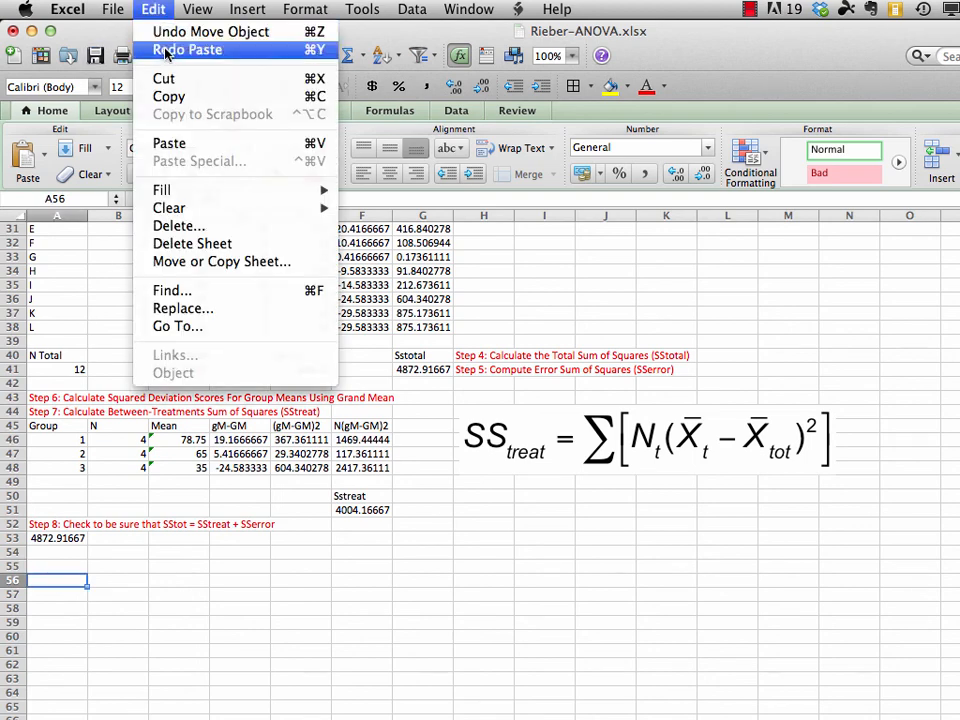
pyautogui.click(177, 145)
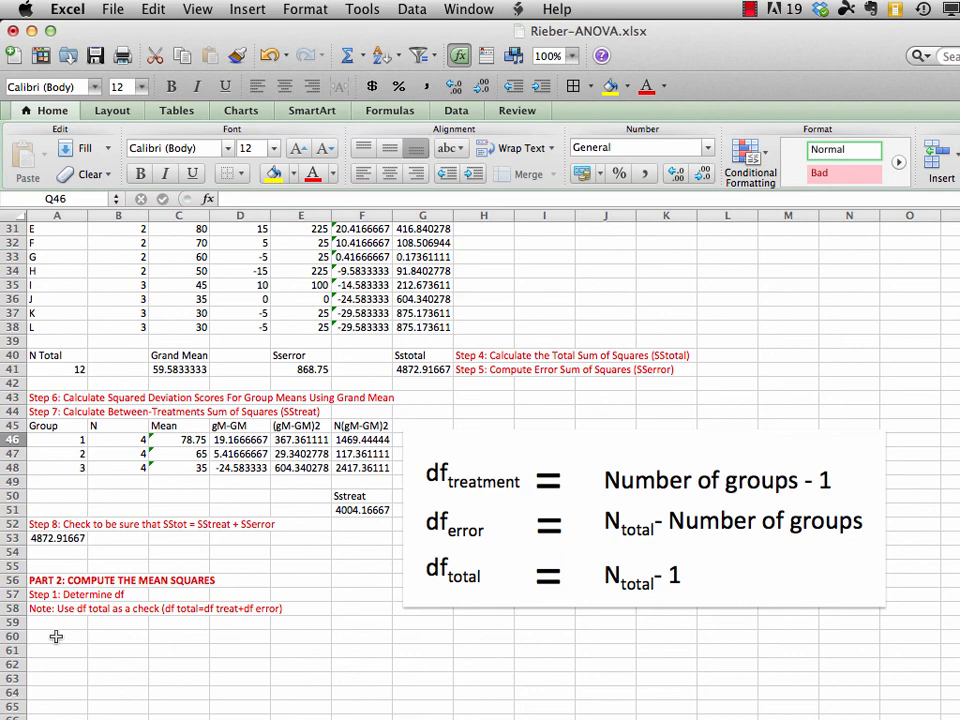
# Enter the treatment degrees-of-freedom label "df treat = K-1" in A60
pyautogui.click(56, 636)
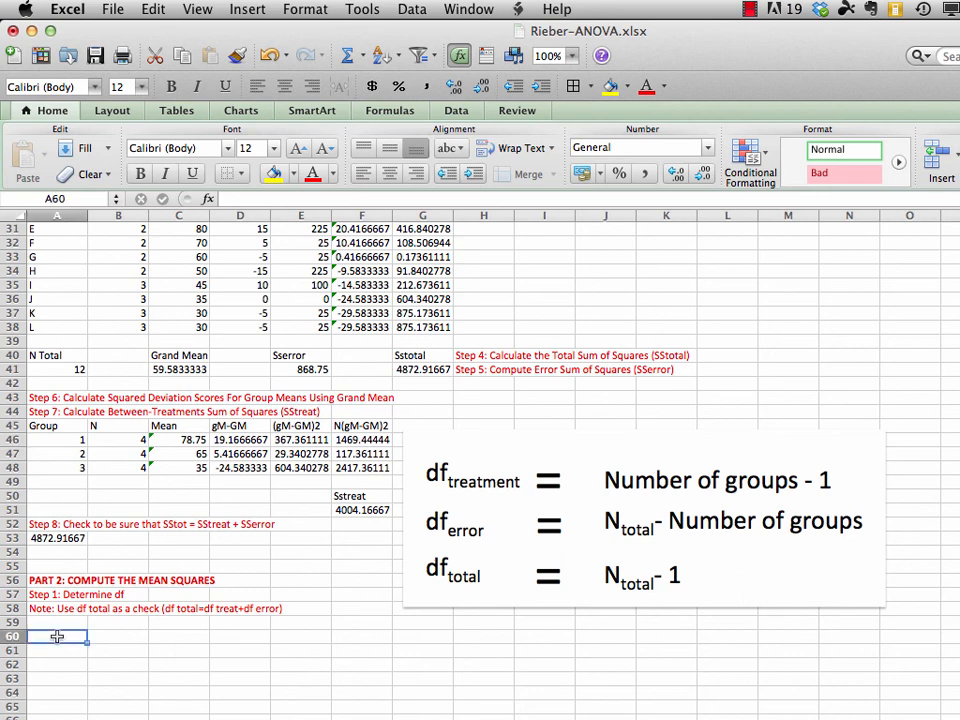
pyautogui.write('df')
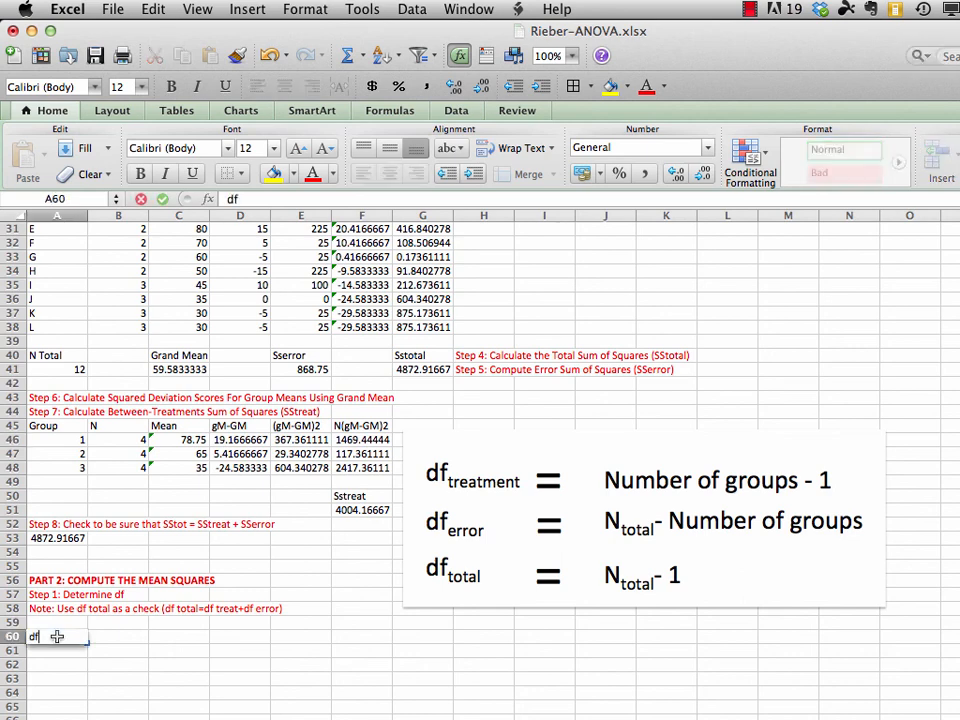
pyautogui.write(' treat =')
pyautogui.write('K-1')
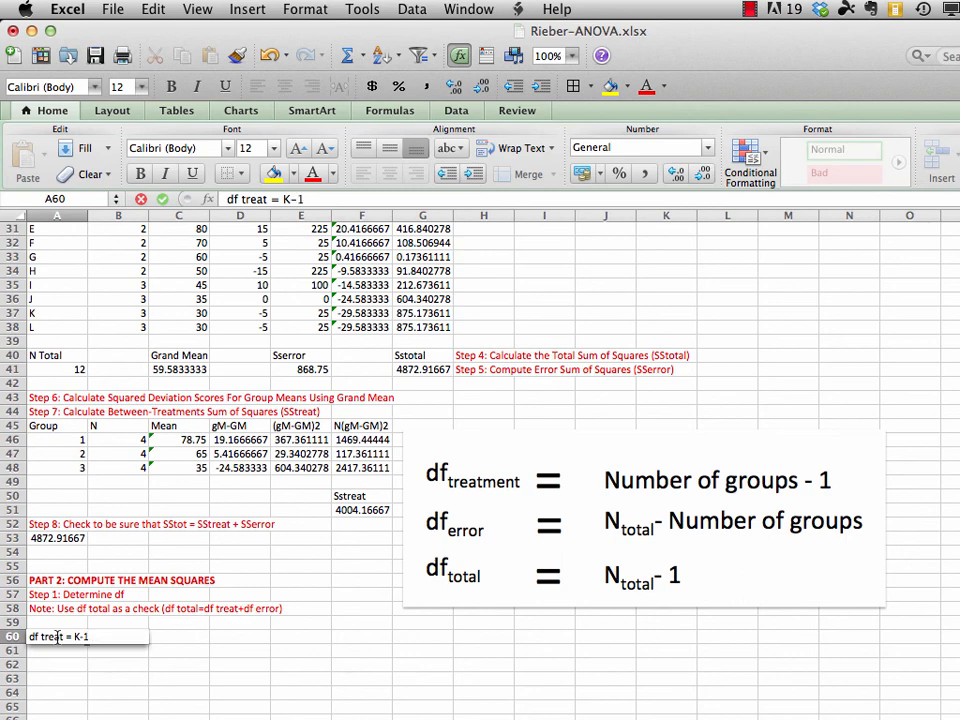
pyautogui.press('Return')
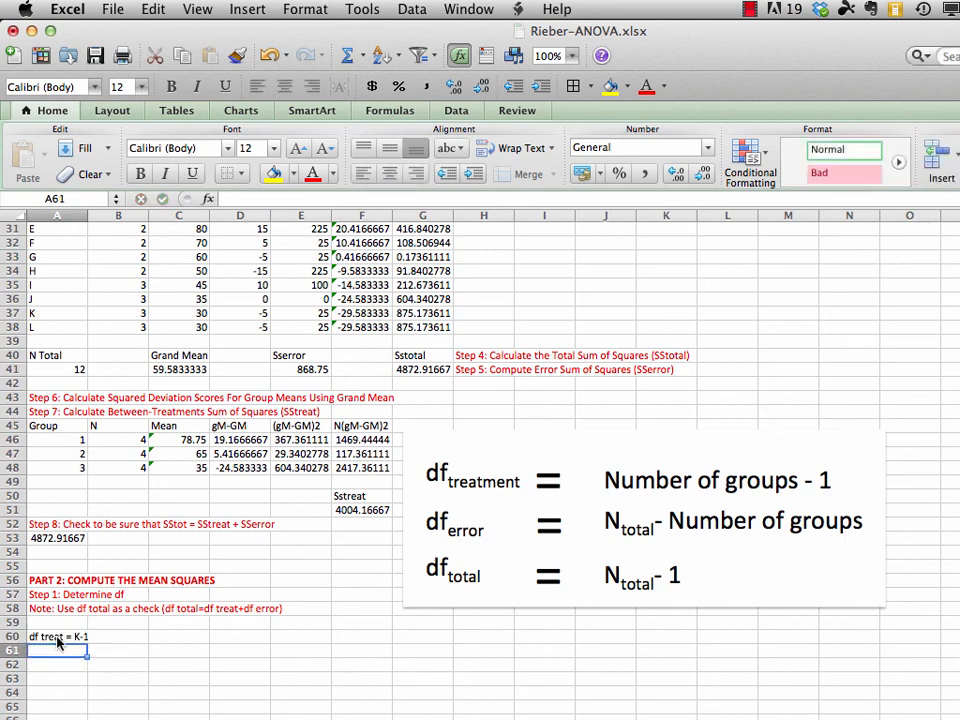
# Enter the error degrees-of-freedom label "df error = Ntot - K" in A61
pyautogui.write('df erro')
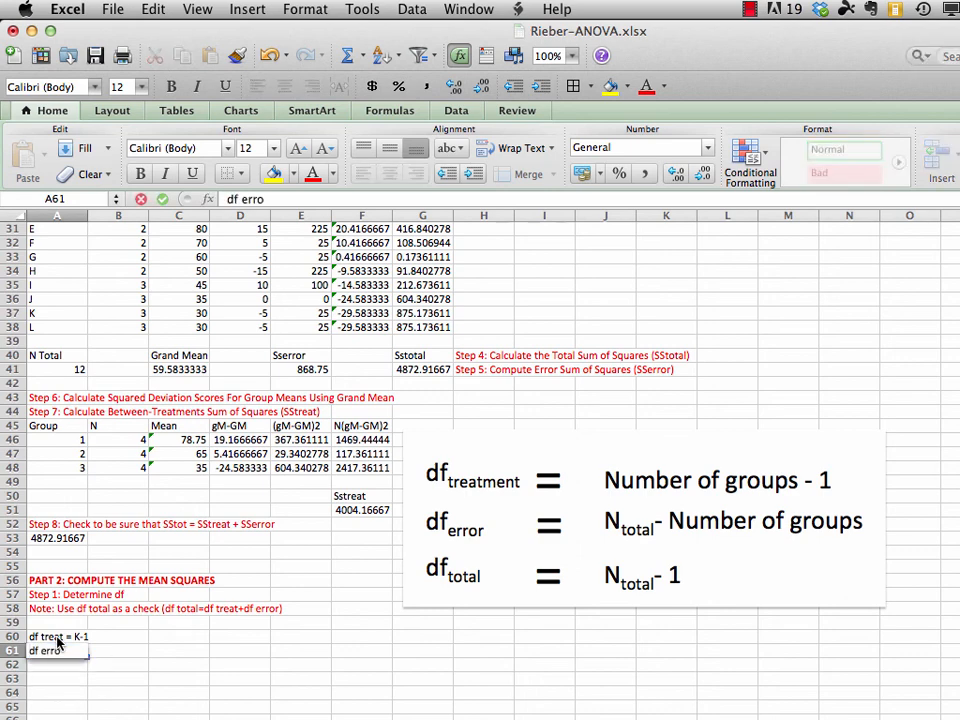
pyautogui.write('r = Ntot')
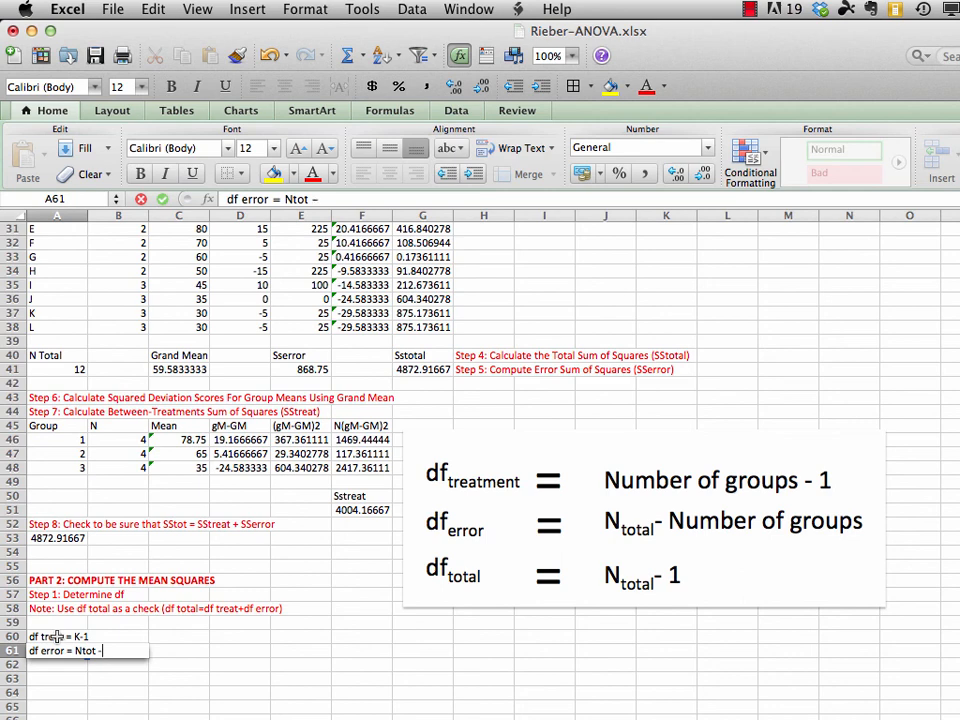
pyautogui.write('- K')
pyautogui.press('Return')
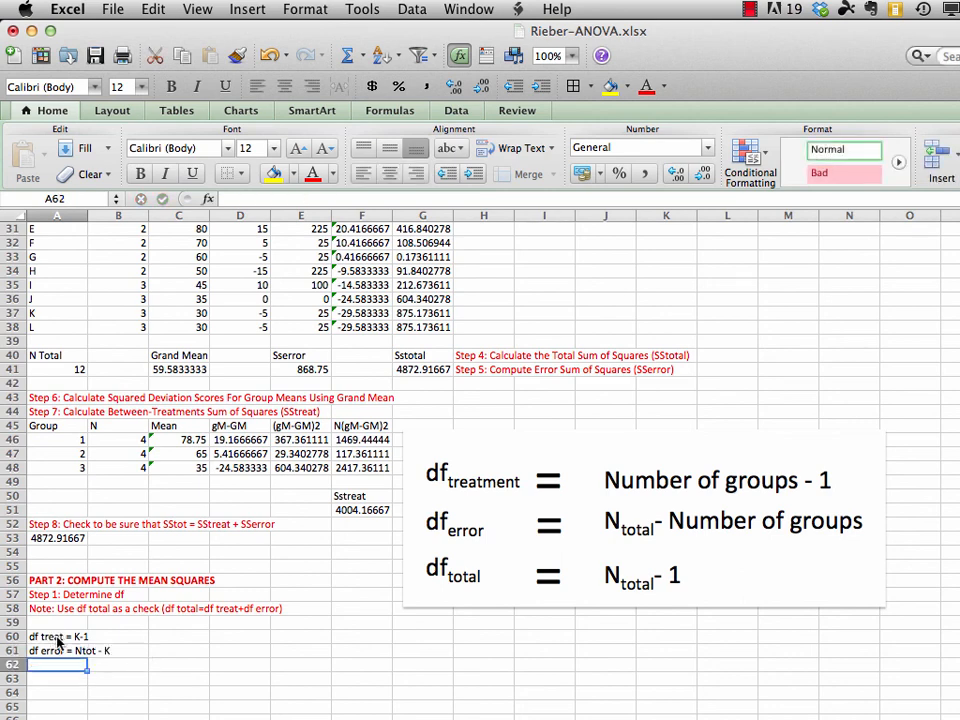
# Enter the total degrees-of-freedom label "df total = Ntot - 1" in A62
pyautogui.write('df total ')
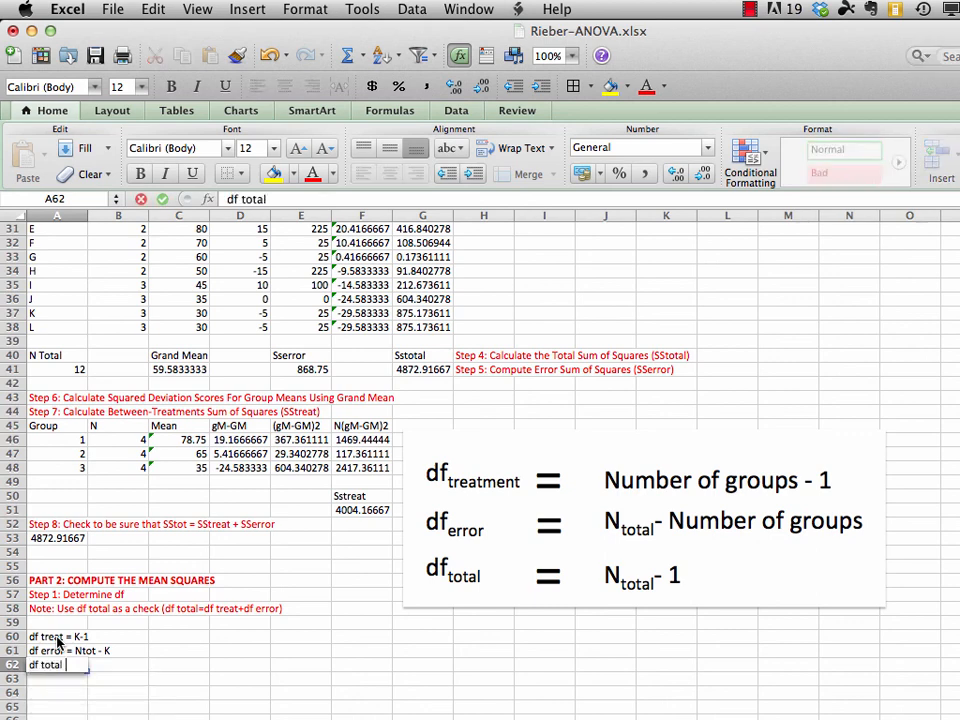
pyautogui.write('= Ntot')
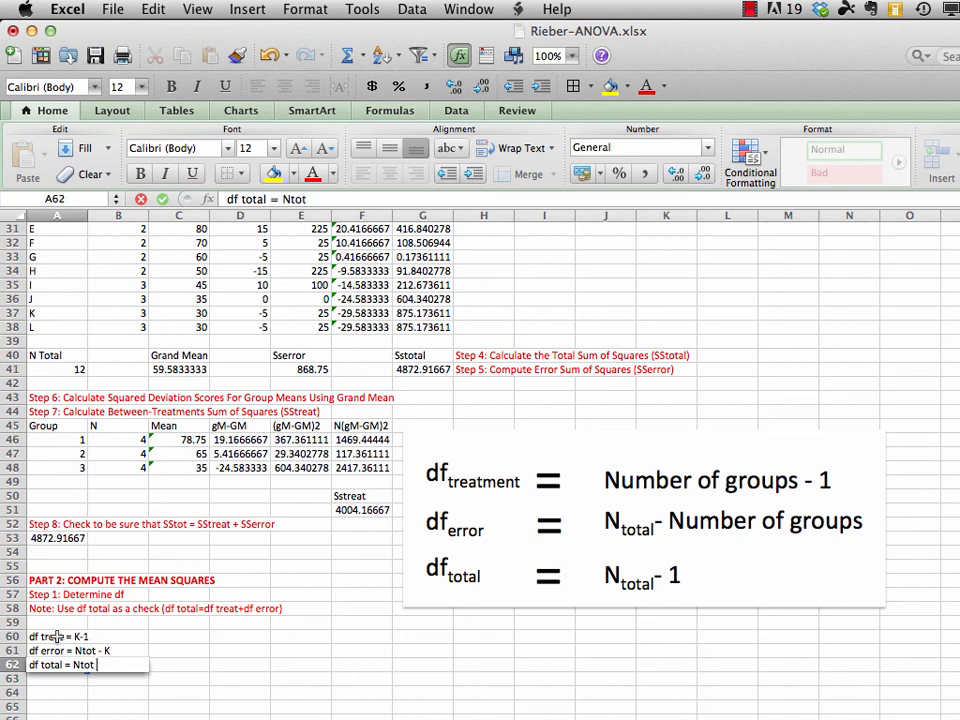
pyautogui.write(' - 1')
pyautogui.press('Return')
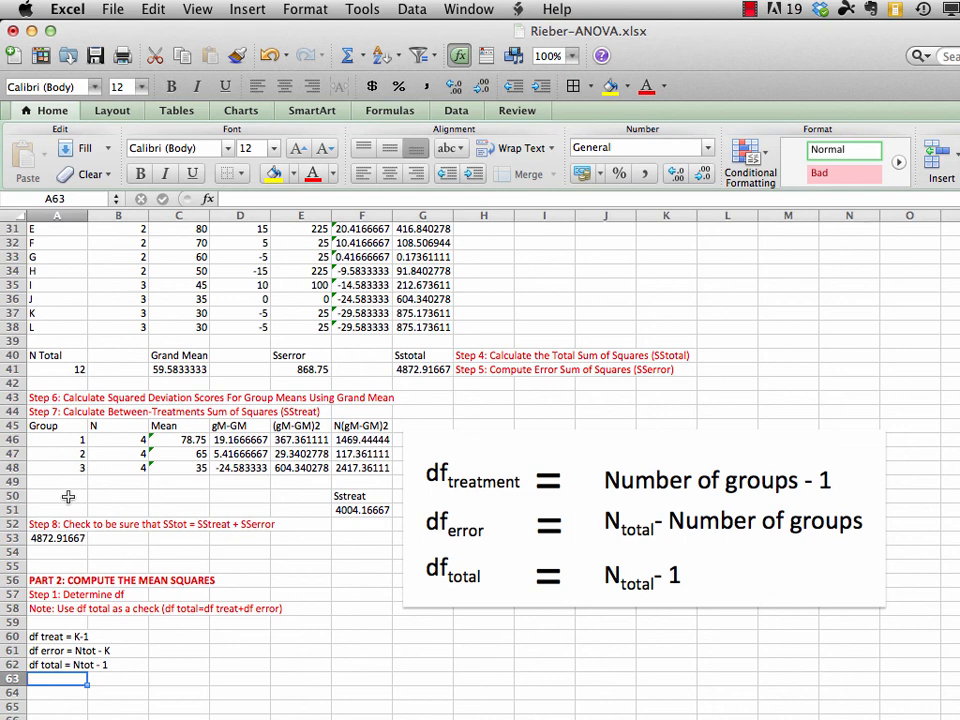
# Label A50 as "K" and count the number of groups in B50 with =counta(B46:B48)
pyautogui.click(68, 496)
pyautogui.write('K')
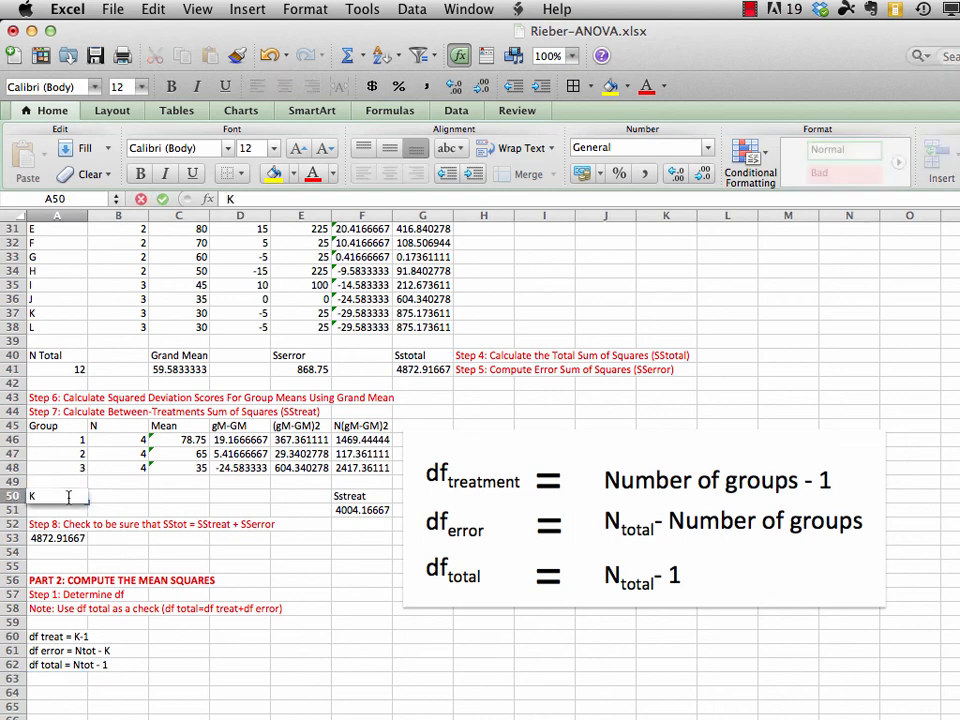
pyautogui.press('Return')
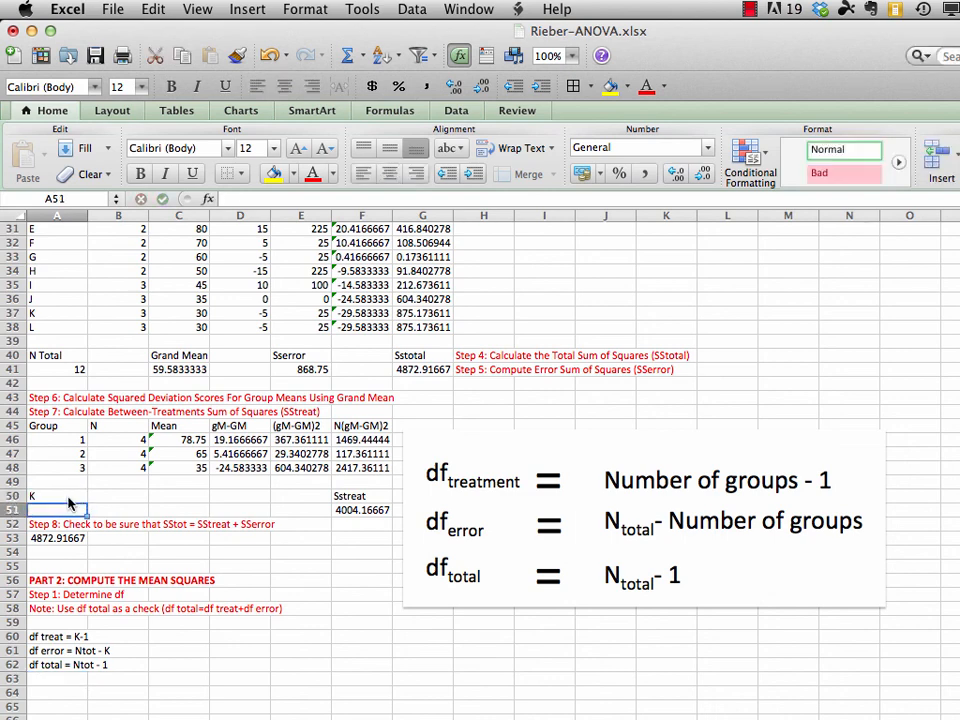
pyautogui.click(127, 496)
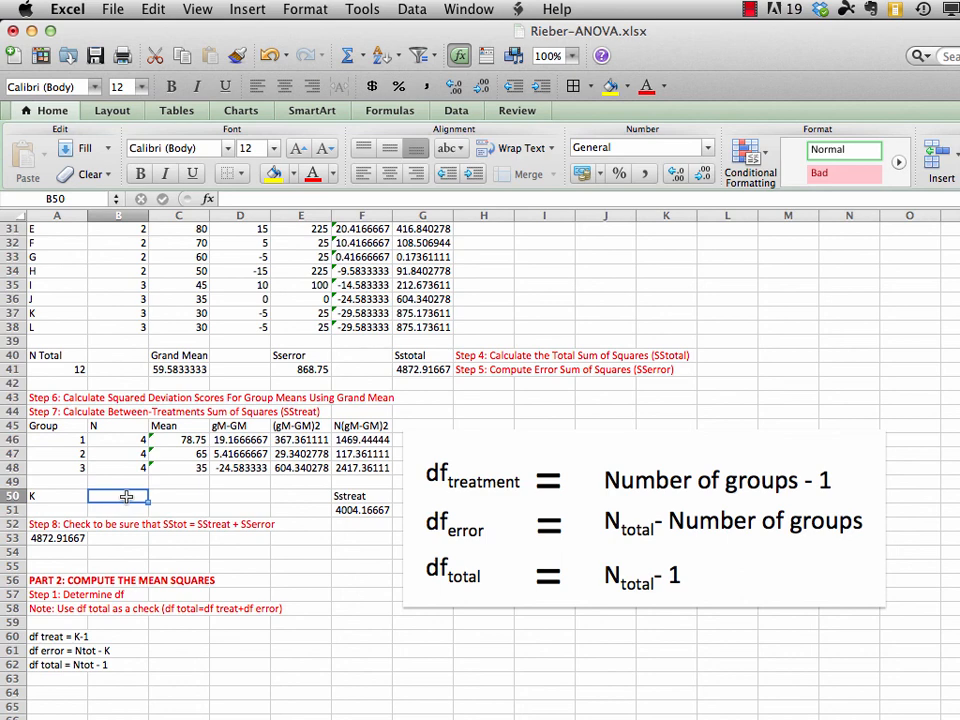
pyautogui.write('=')
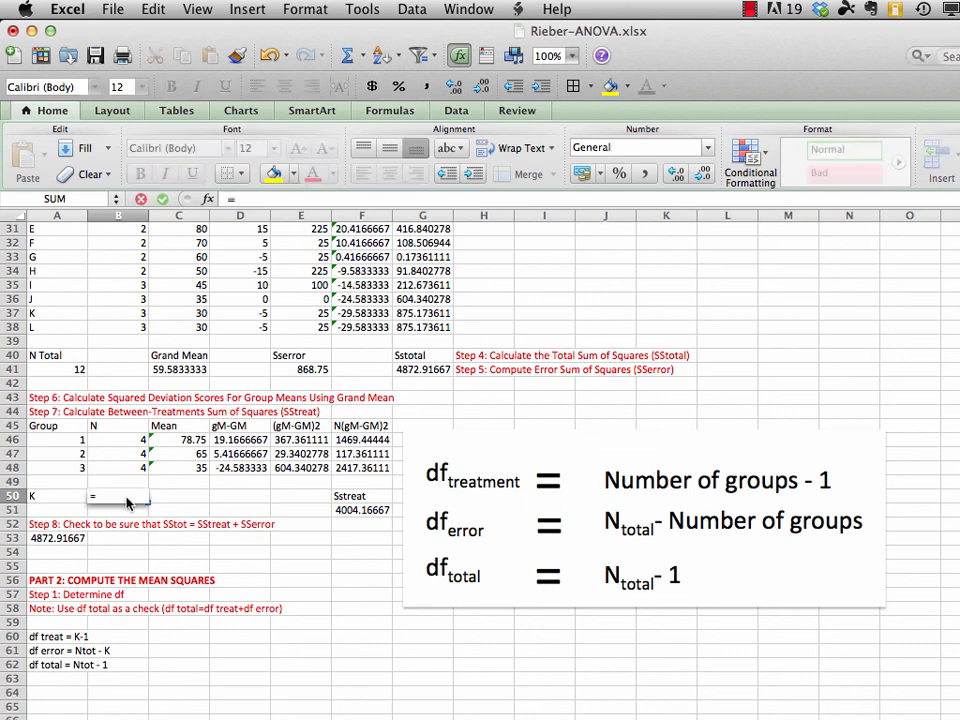
pyautogui.write('counta(')
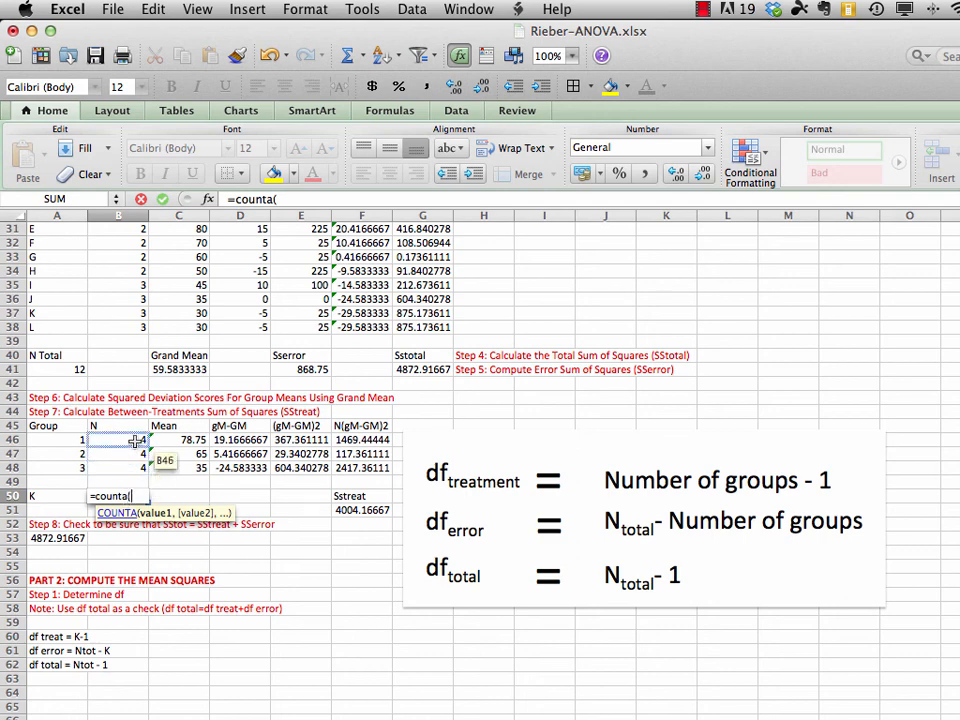
pyautogui.moveTo(135, 440); pyautogui.dragTo(136, 468)
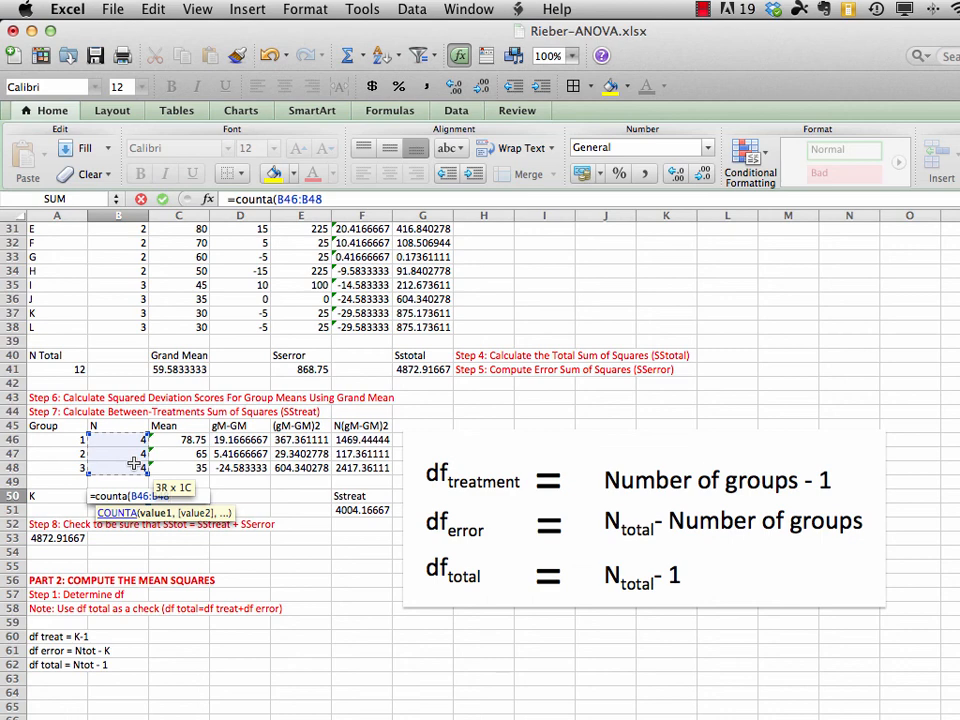
pyautogui.write(')')
pyautogui.press('Return')
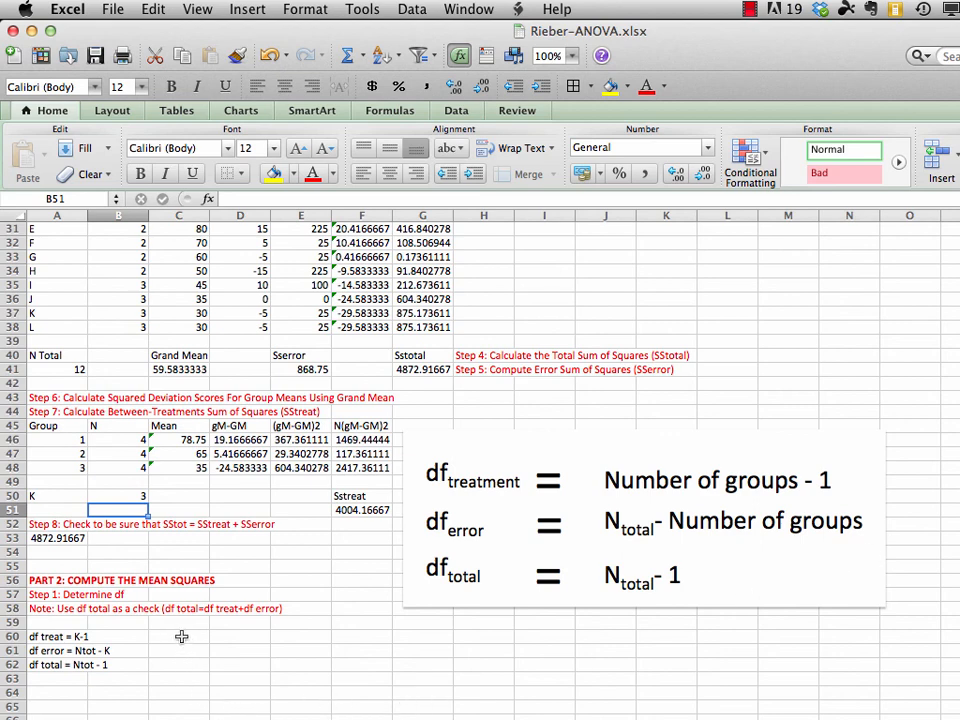
# Calculate the treatment degrees of freedom in C60 with the formula =B50-1
pyautogui.click(181, 636)
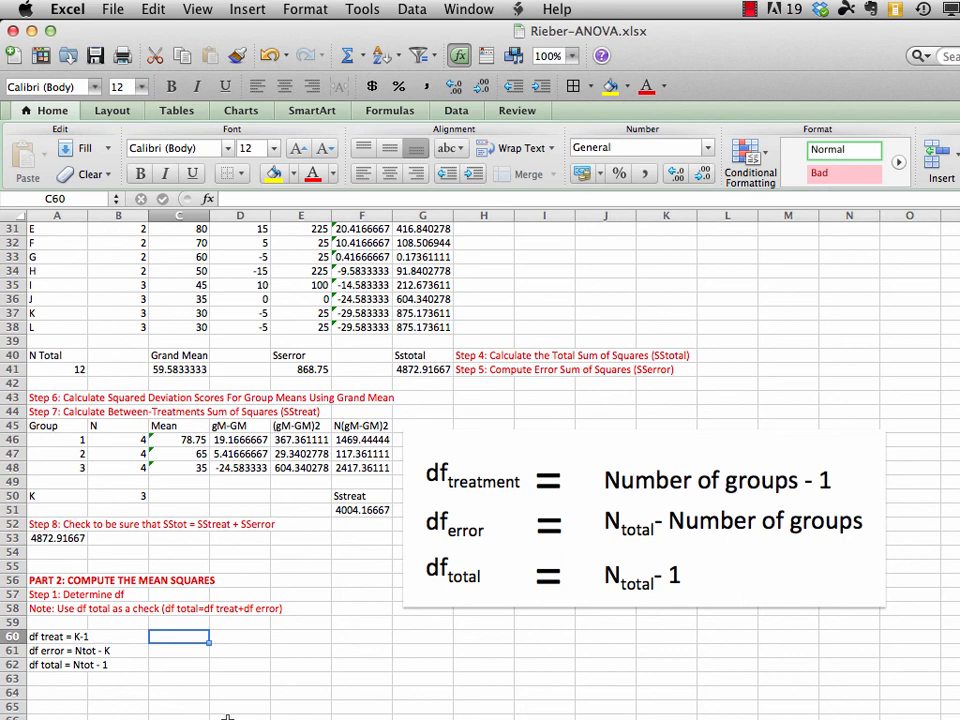
pyautogui.write('=')
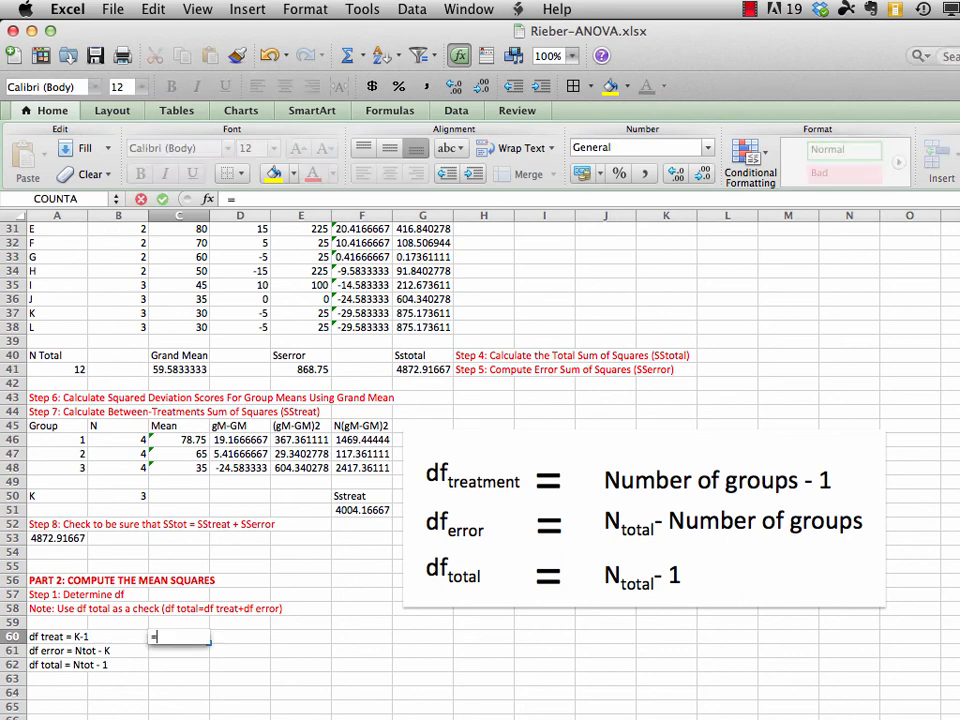
pyautogui.click(122, 497)
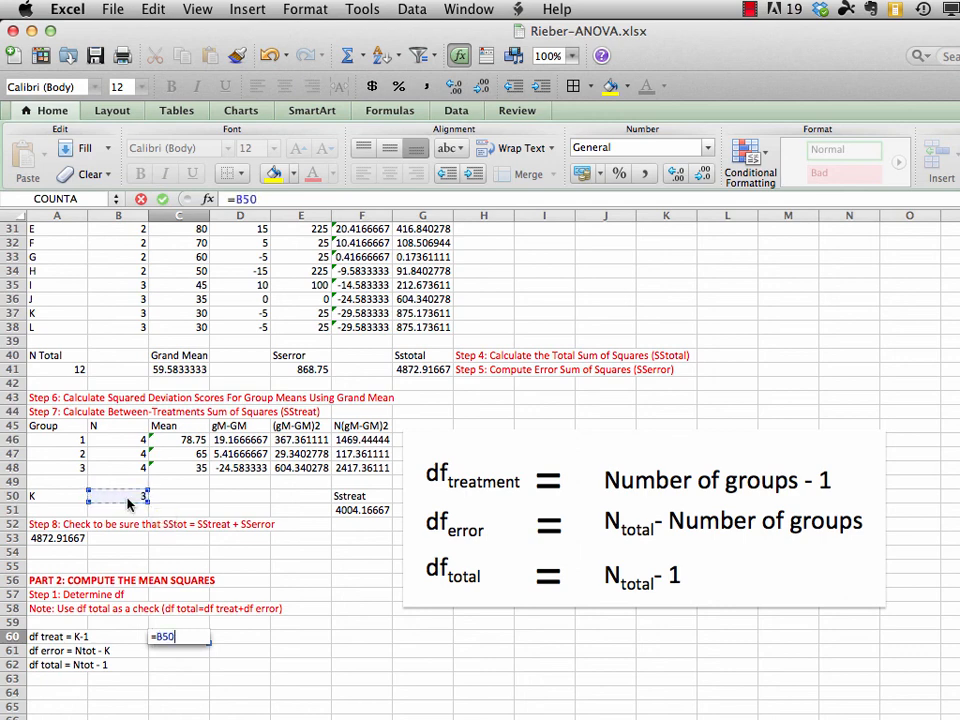
pyautogui.write('-1')
pyautogui.press('Return')
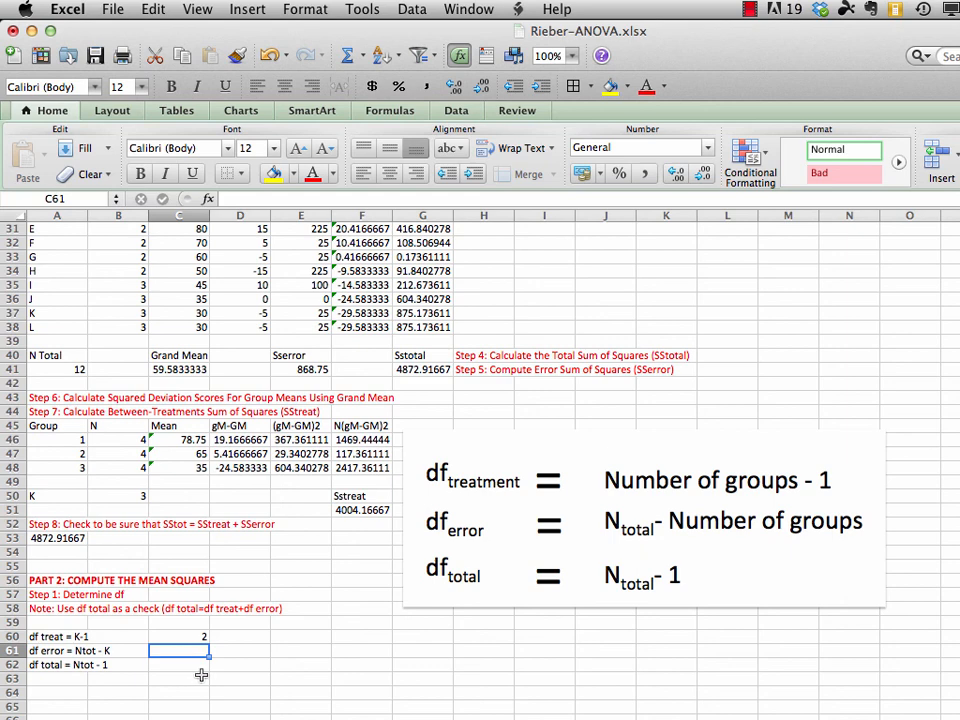
# Calculate the error degrees of freedom in C61 with the formula =A41-B50
pyautogui.write('=')
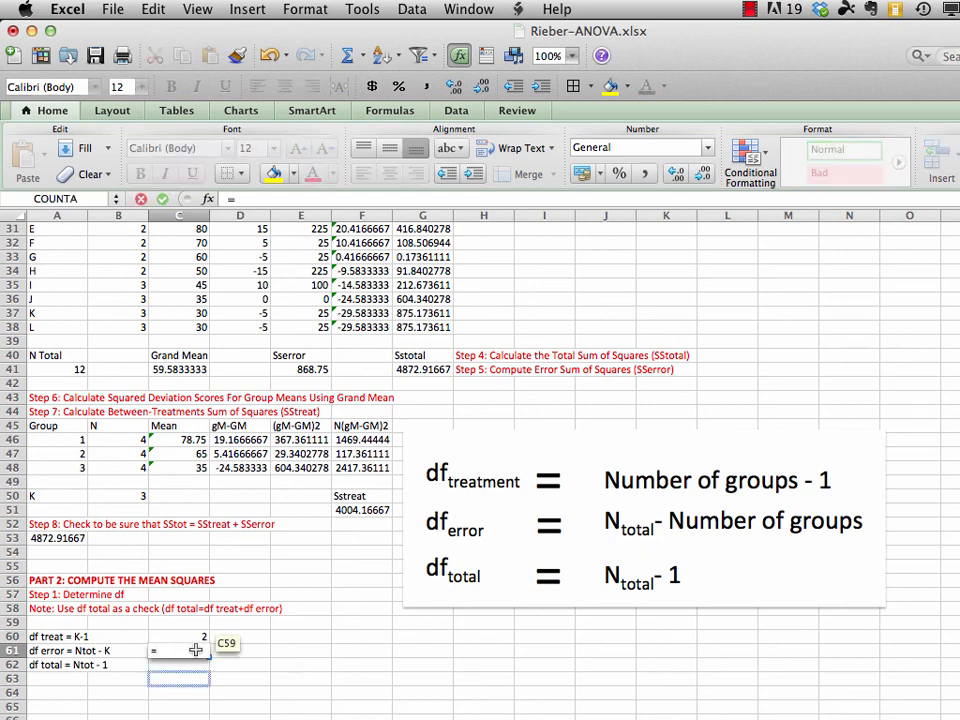
pyautogui.click(66, 370)
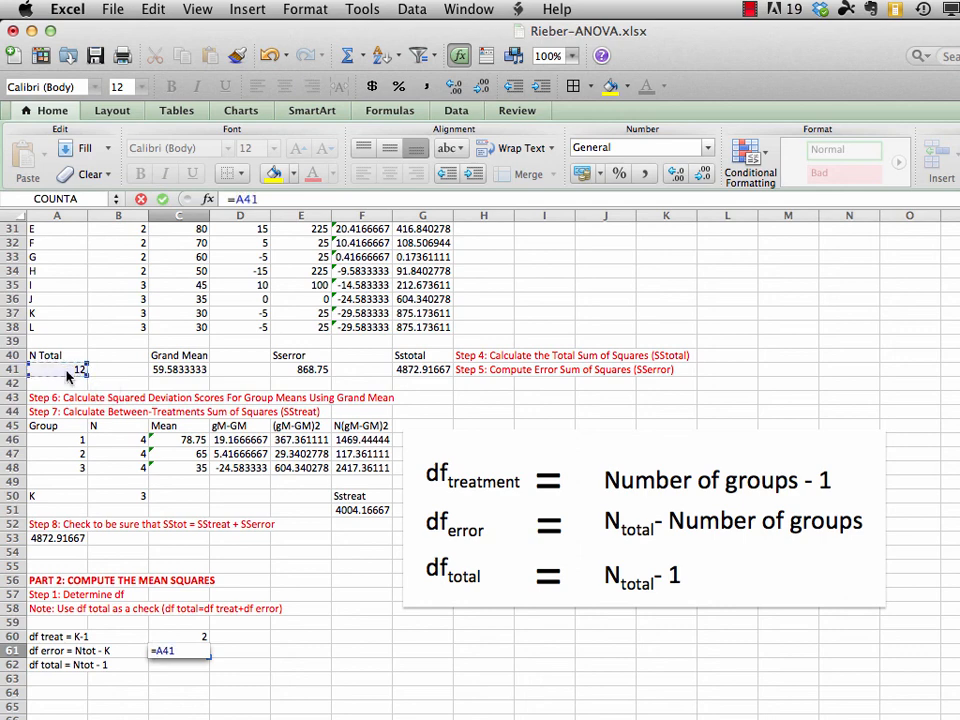
pyautogui.write('-')
pyautogui.click(133, 496)
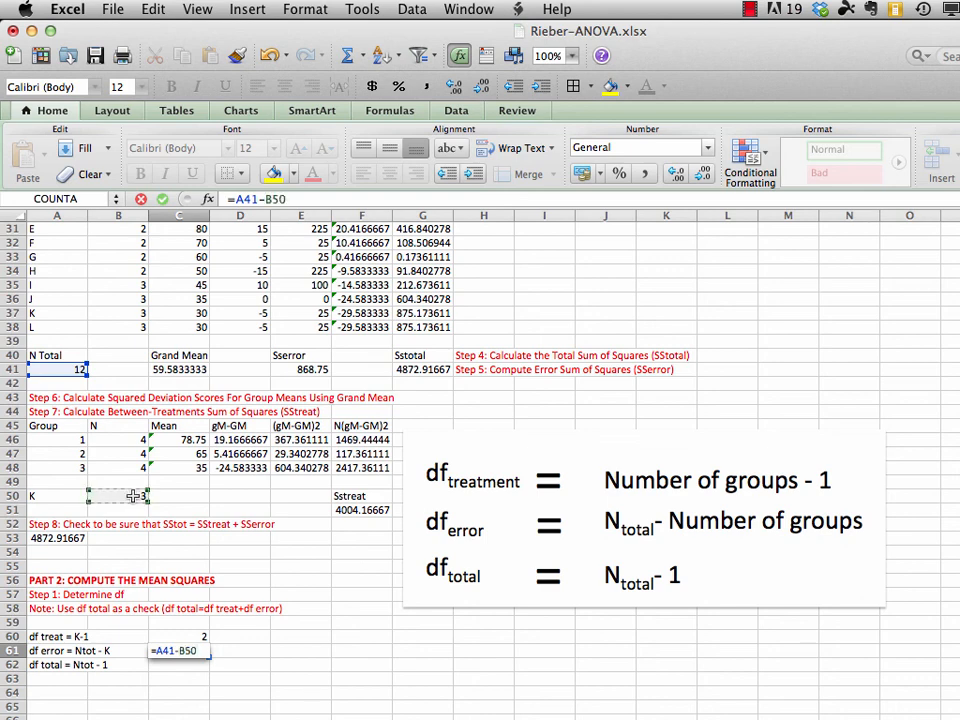
pyautogui.press('Return')
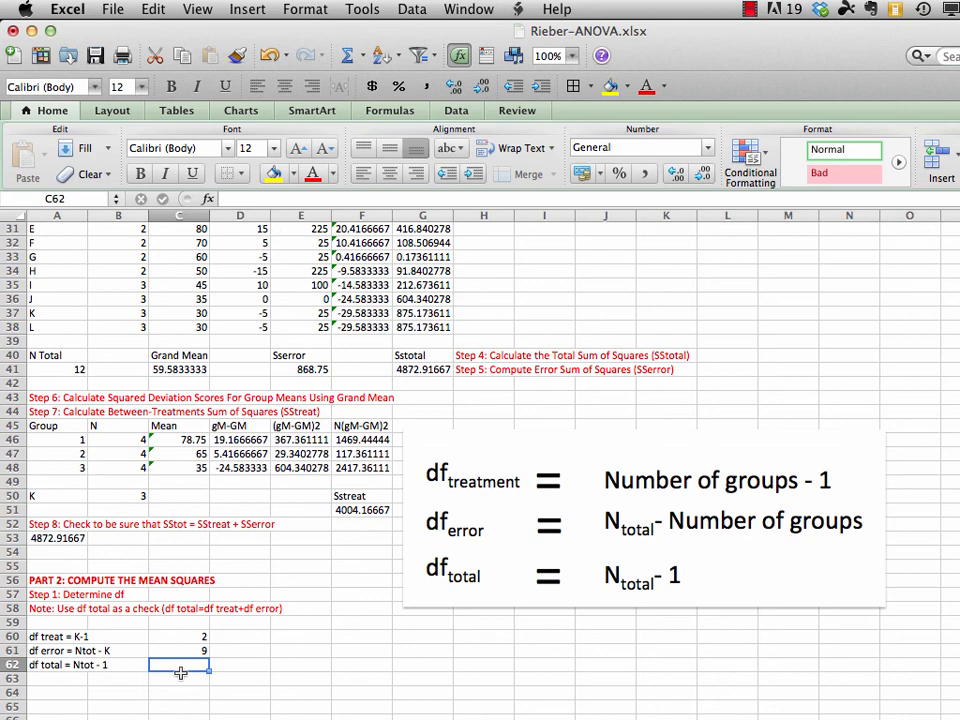
# Calculate the total degrees of freedom in C62 with the formula =A41-1 and save the workbook
pyautogui.write('=')
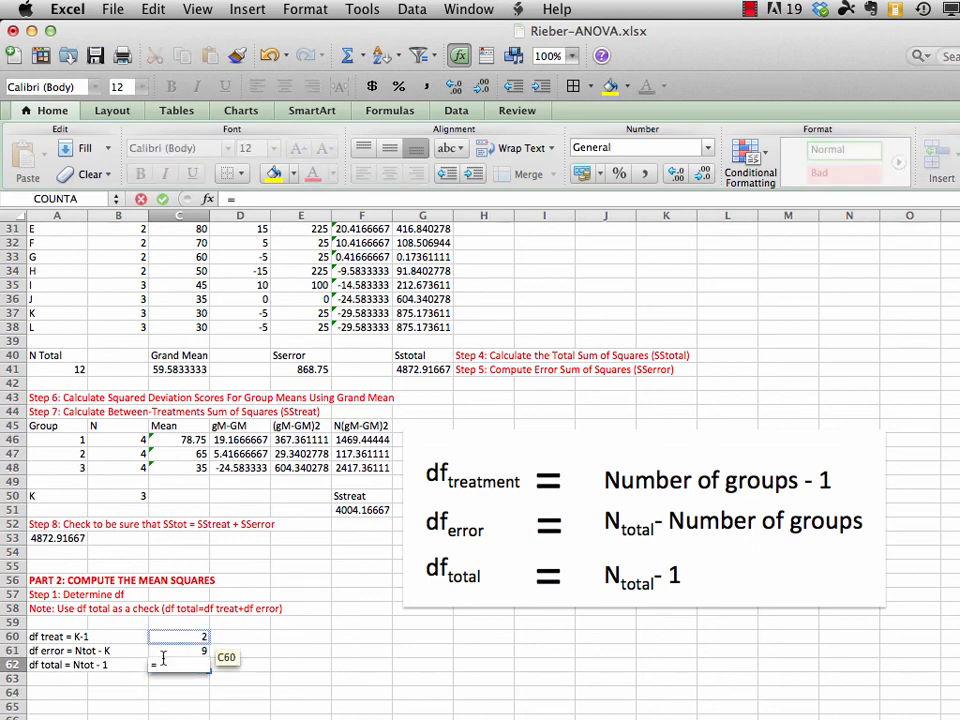
pyautogui.click(74, 372)
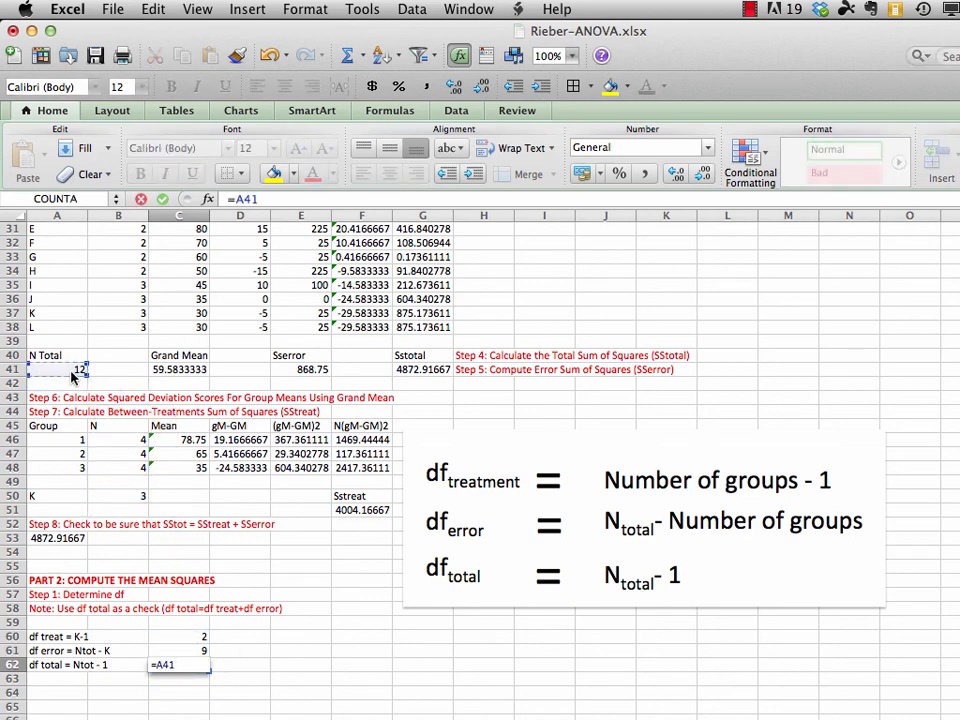
pyautogui.write('-1')
pyautogui.press('Return')
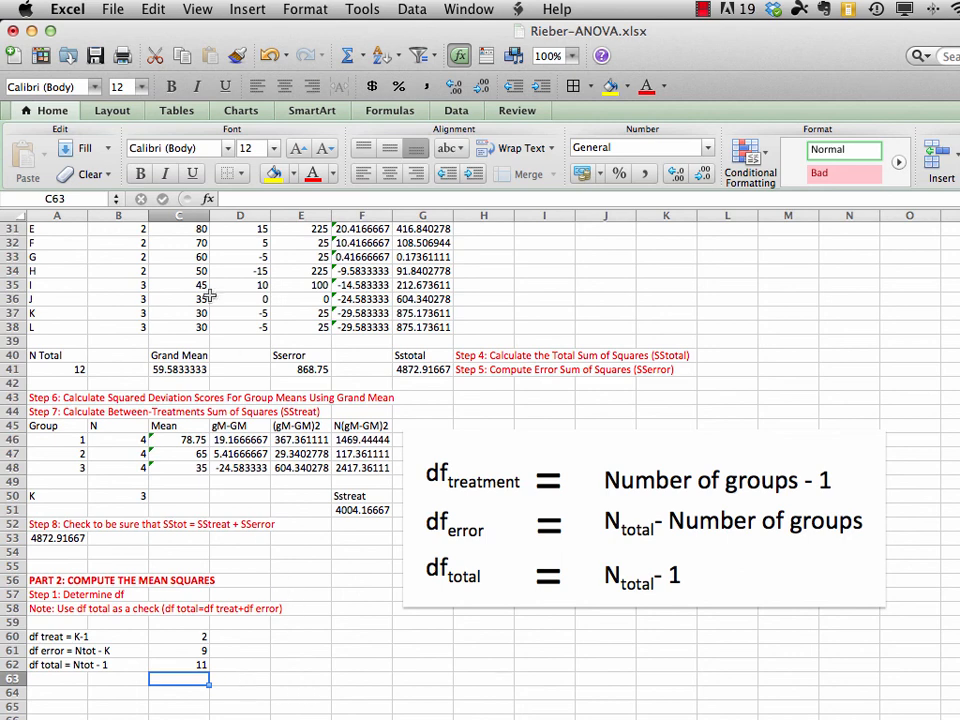
pyautogui.click(113, 10)
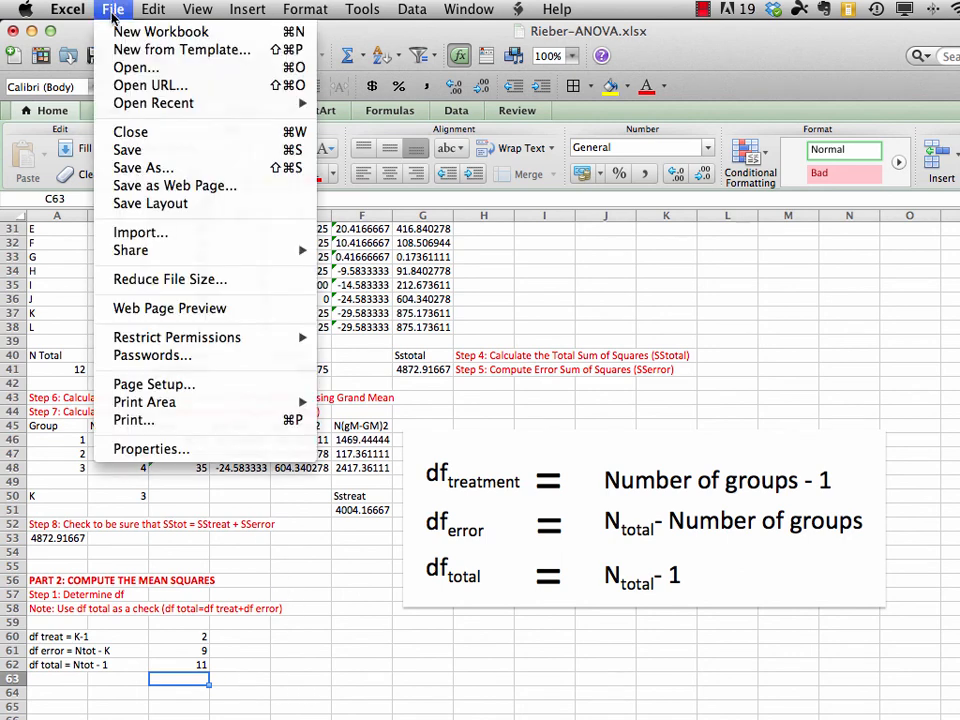
pyautogui.click(129, 150)
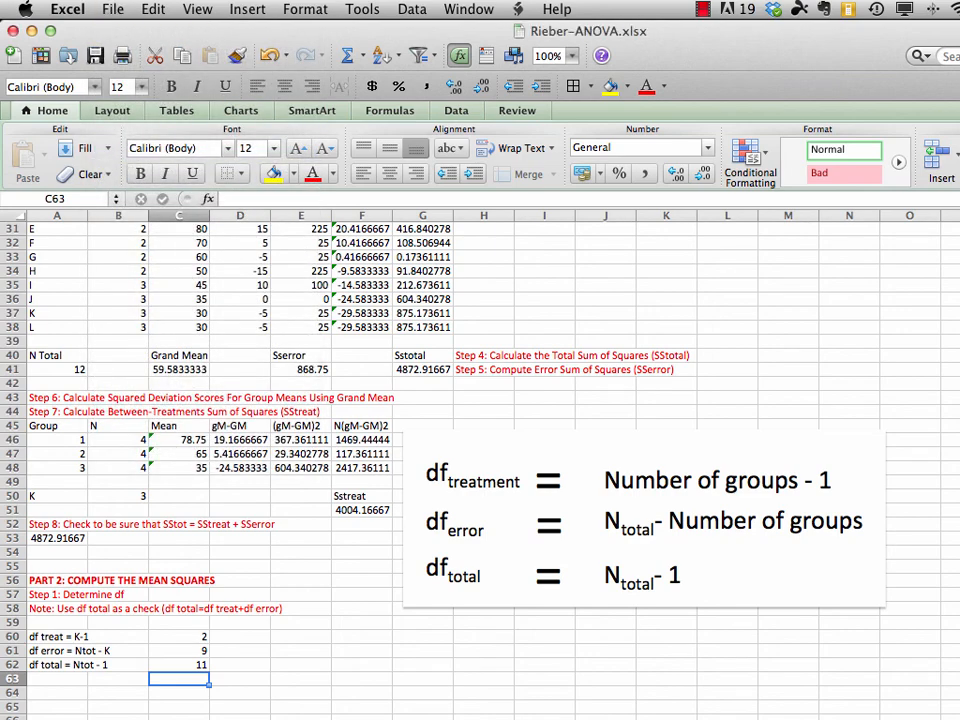
# Append ": F Numerator" to the Step 2 line in A13 and ": F Denominator" to the Step 3 line in A14
pyautogui.scroll(10, 388, 393)
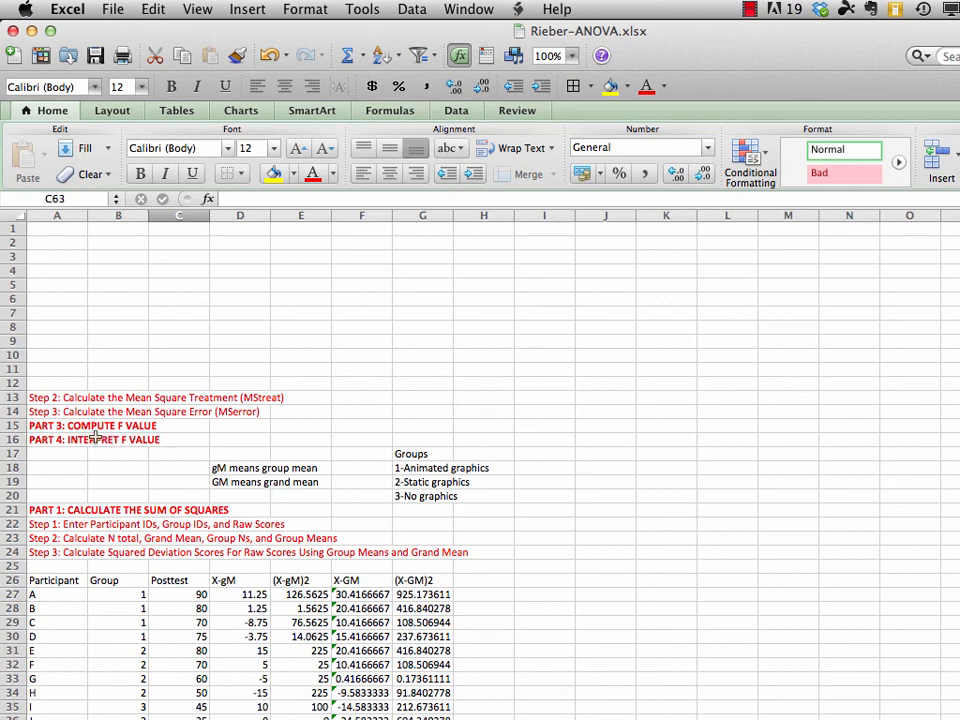
pyautogui.click(85, 400)
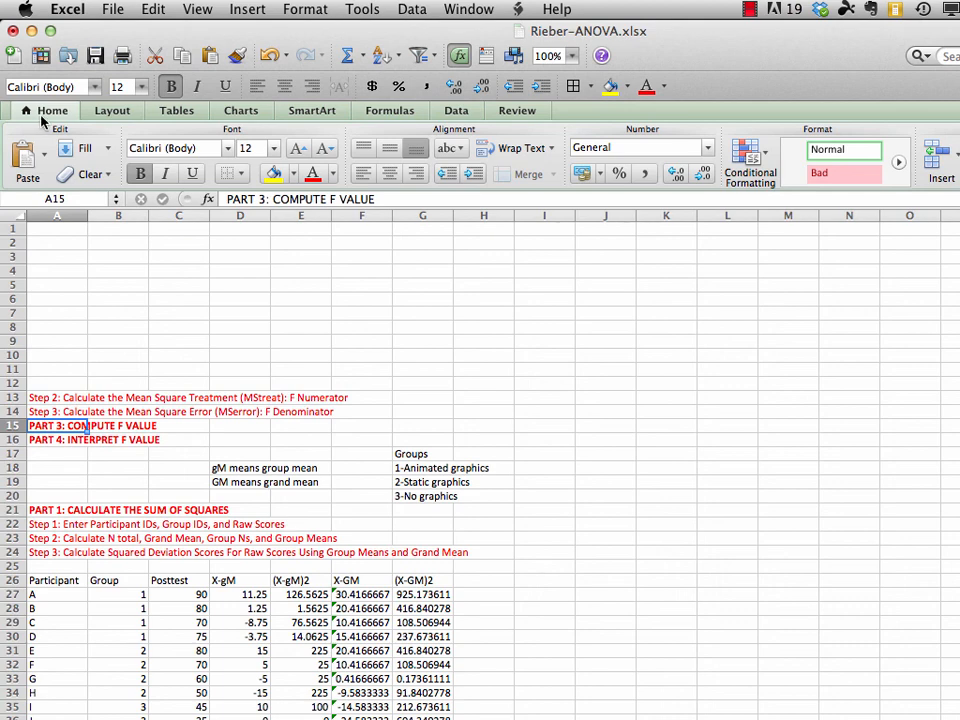
# Move the Step 2 and Step 3 mean square lines from A13:A14 to the cells starting at A64
pyautogui.moveTo(49, 397); pyautogui.dragTo(46, 411)
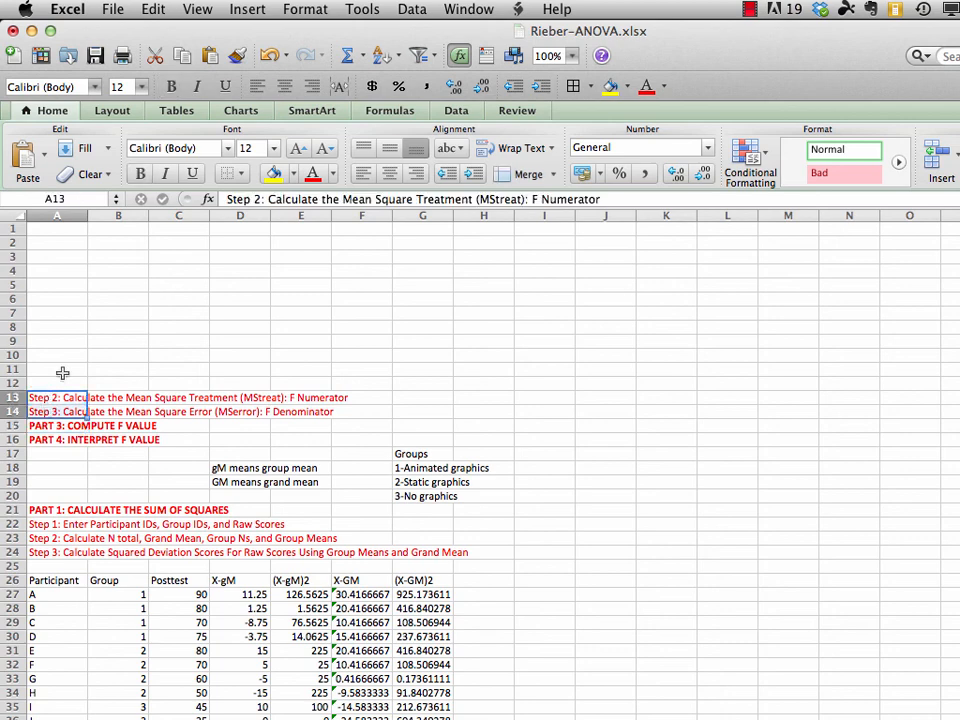
pyautogui.click(152, 9)
pyautogui.click(165, 79)
pyautogui.scroll(-10, 480, 450)
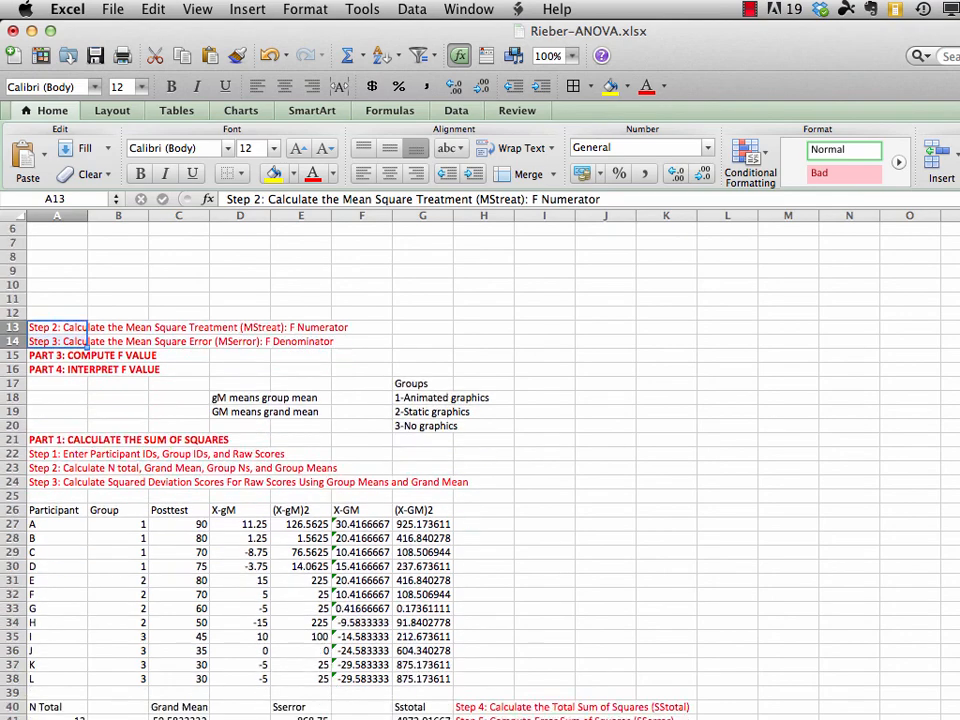
pyautogui.scroll(-4, 388, 506)
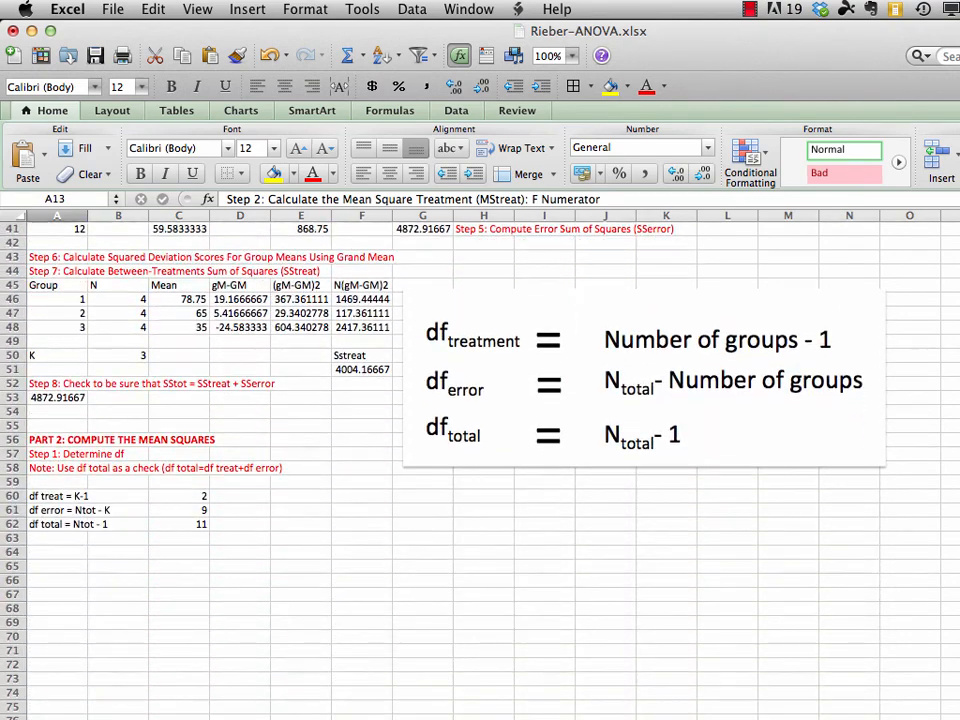
pyautogui.click(52, 553)
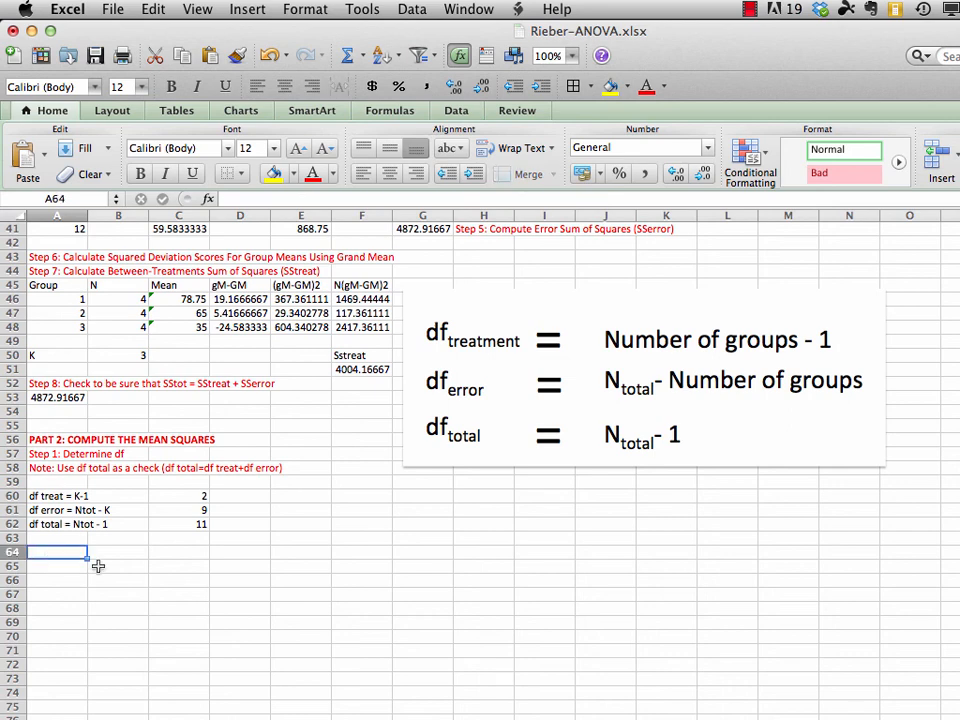
pyautogui.click(153, 9)
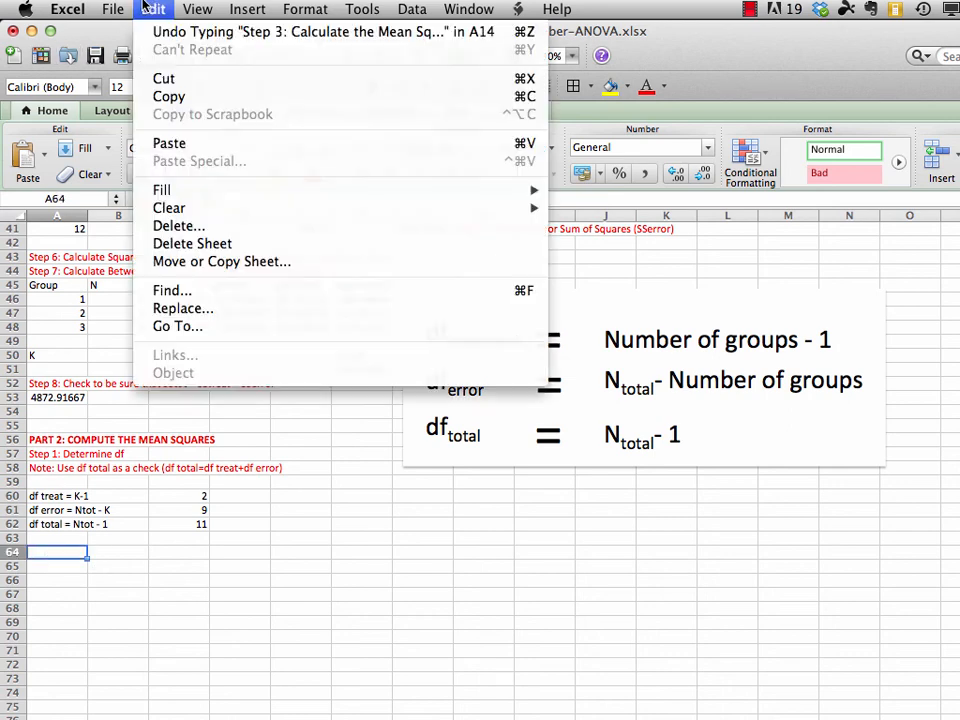
pyautogui.click(168, 143)
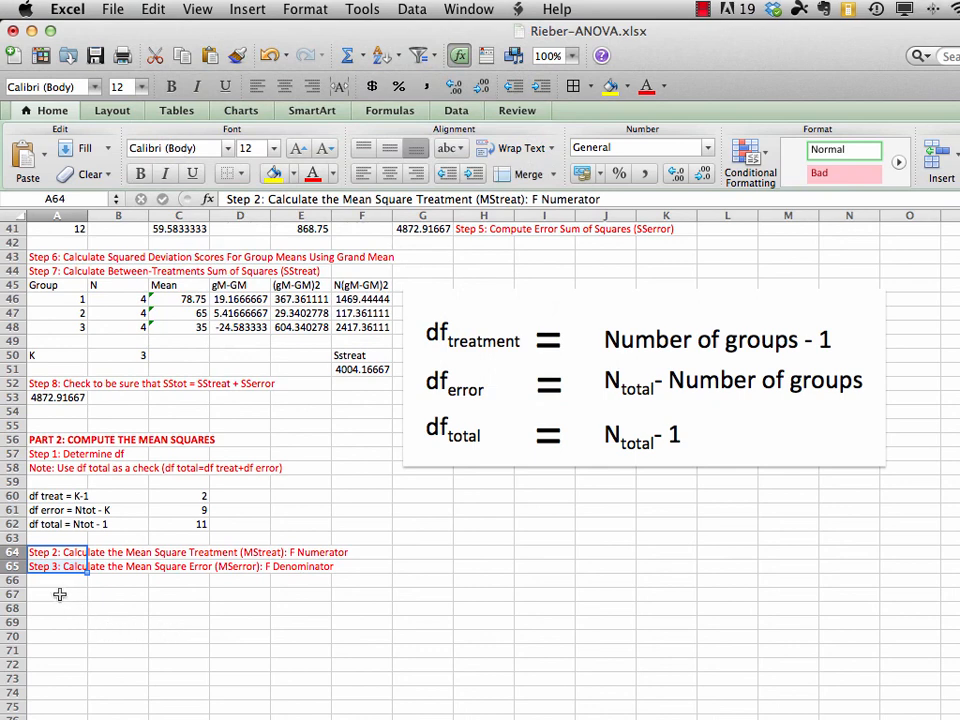
# Enter the treatment mean square label "MStreat" in A67
pyautogui.click(60, 594)
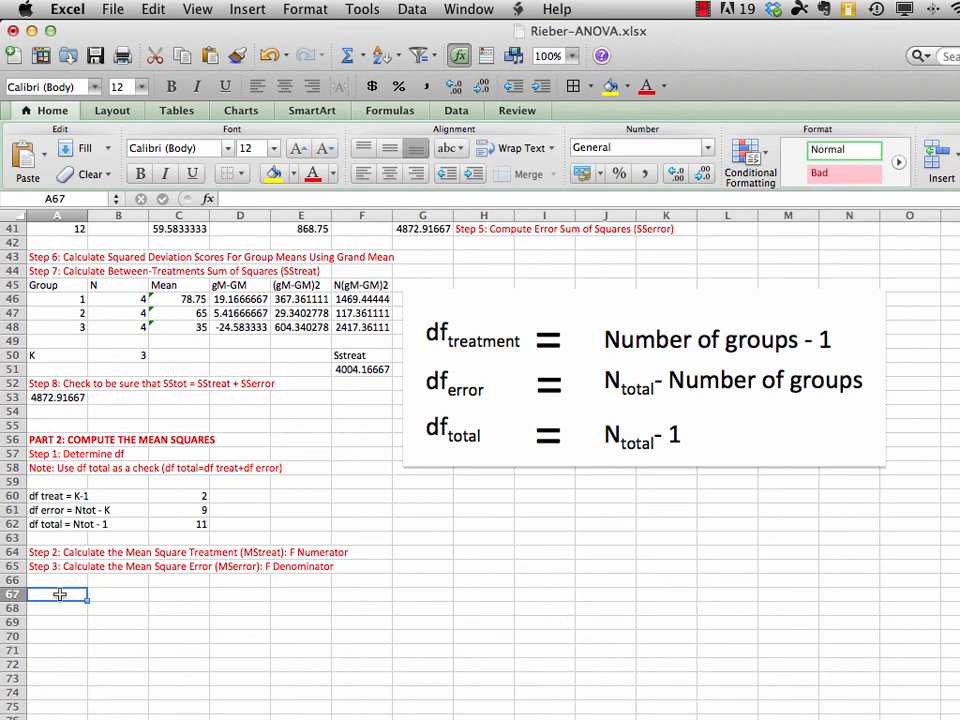
pyautogui.write('MS')
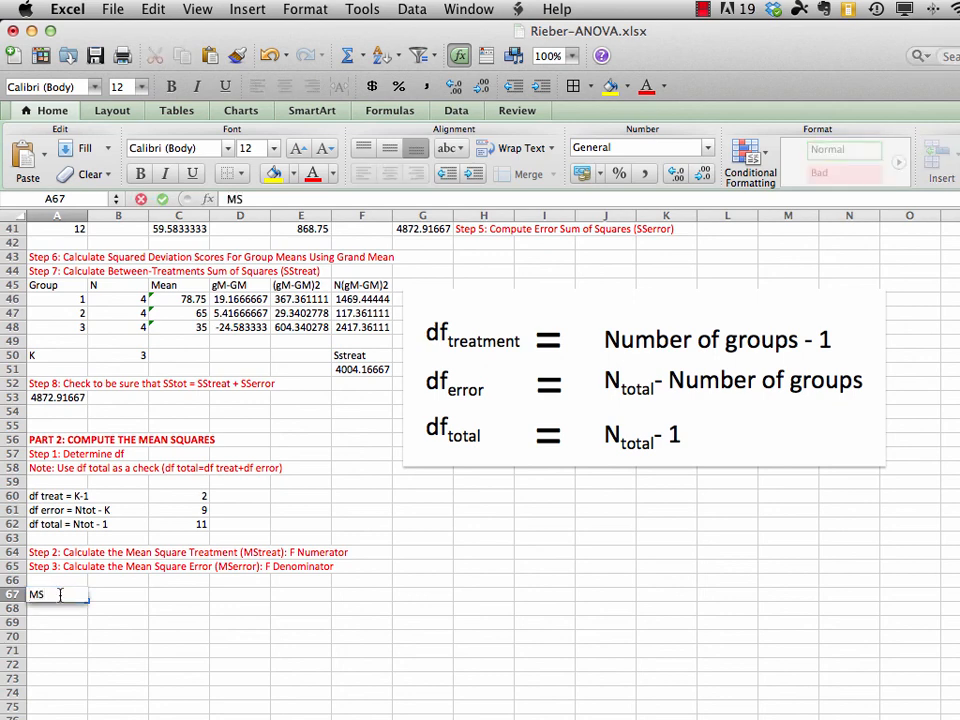
pyautogui.write('treat')
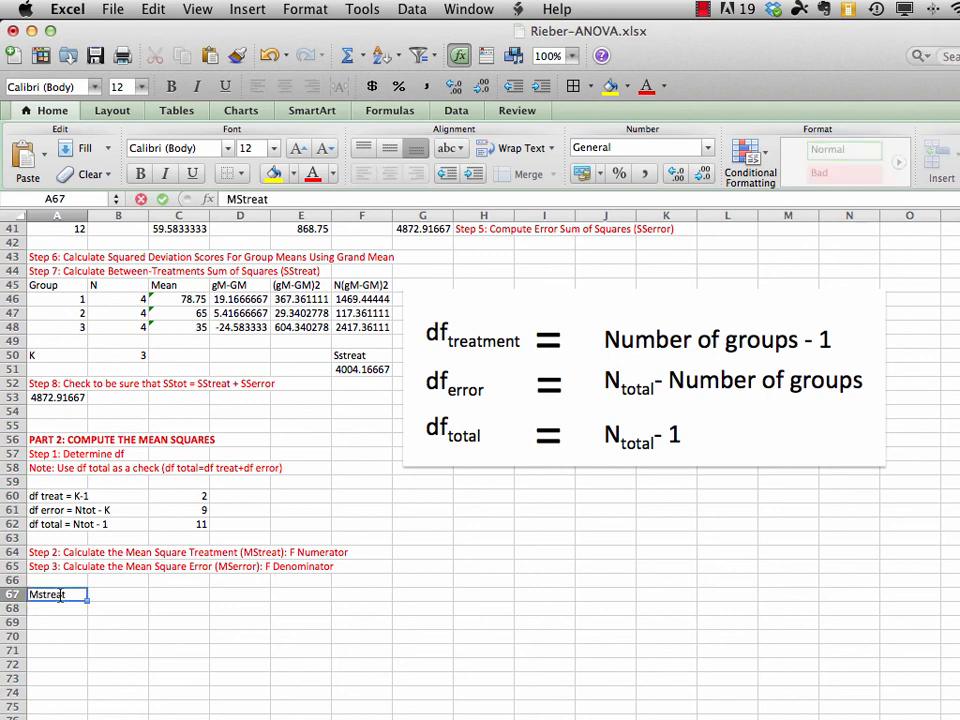
pyautogui.press('Return')
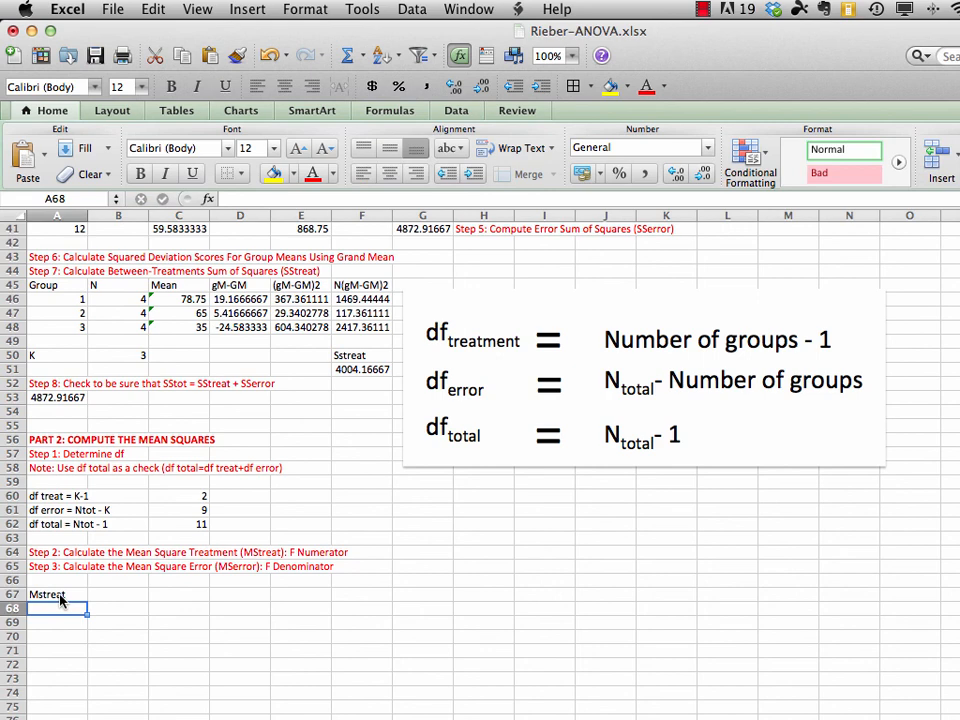
# Enter the error mean square label "MSerror" in A68
pyautogui.write('MSerror')
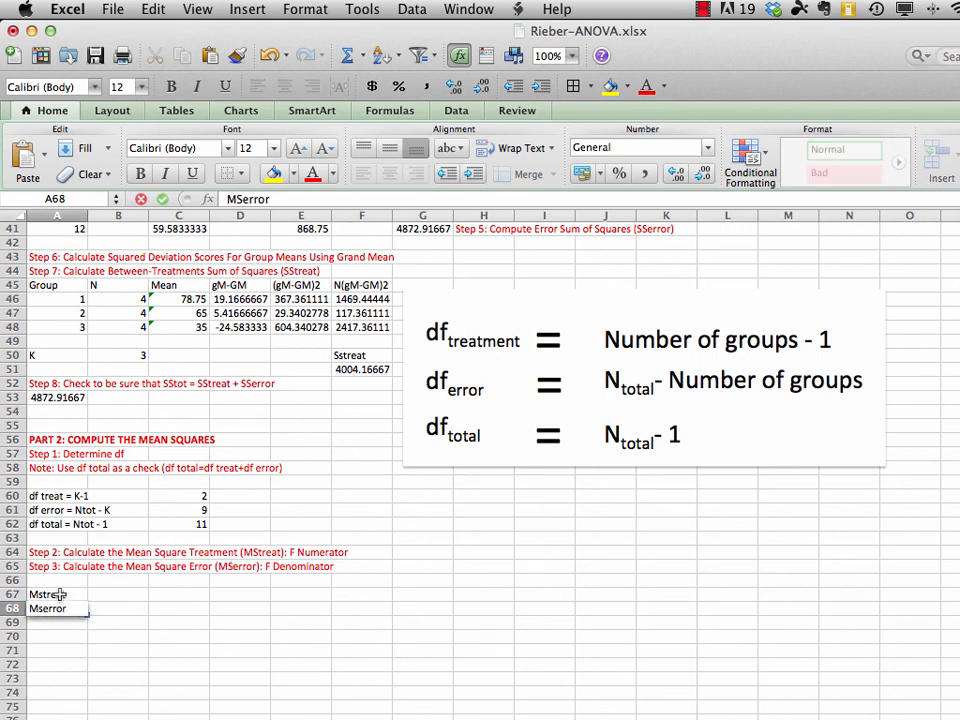
pyautogui.press('Return')
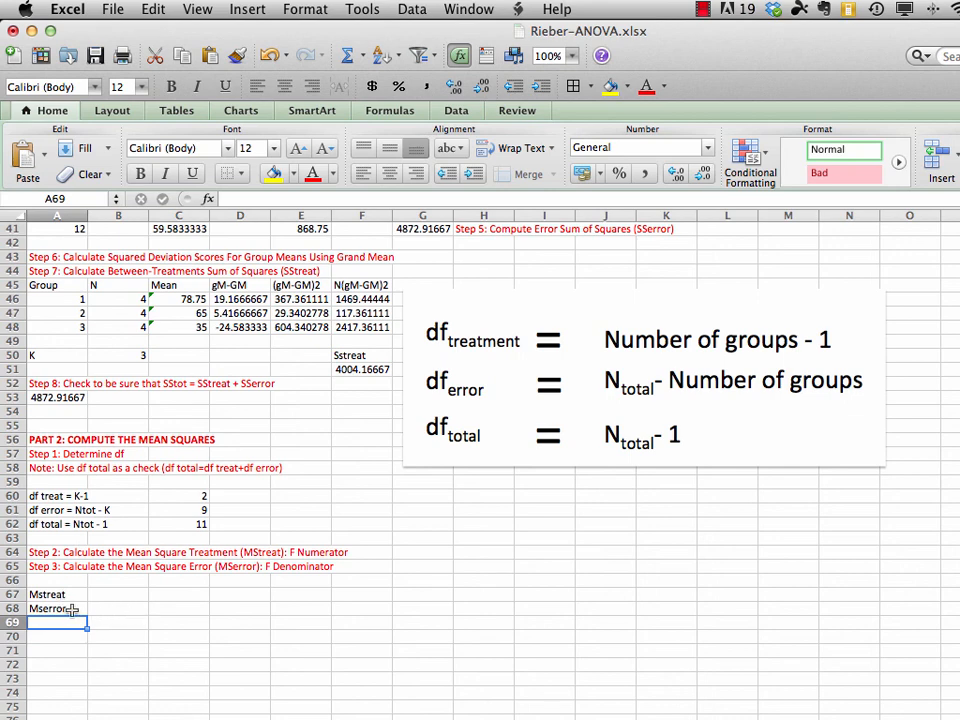
# Correct the capitalization of the mean square labels to "MStreat" in A67 and "MSerror" in A68
pyautogui.click(48, 596)
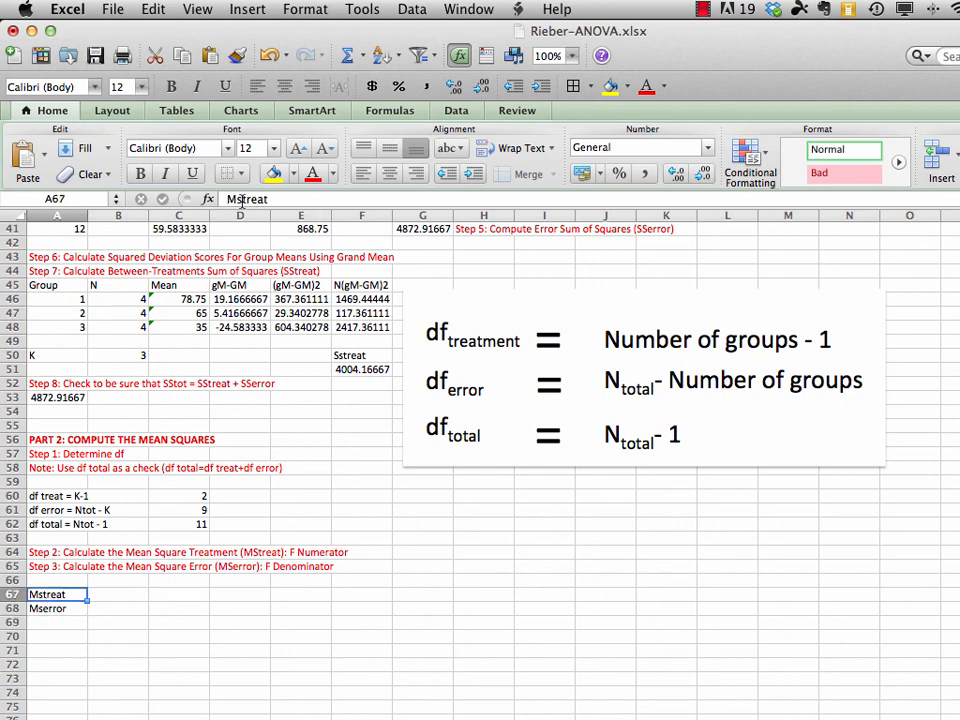
pyautogui.click(241, 200)
pyautogui.press('BackSpace')
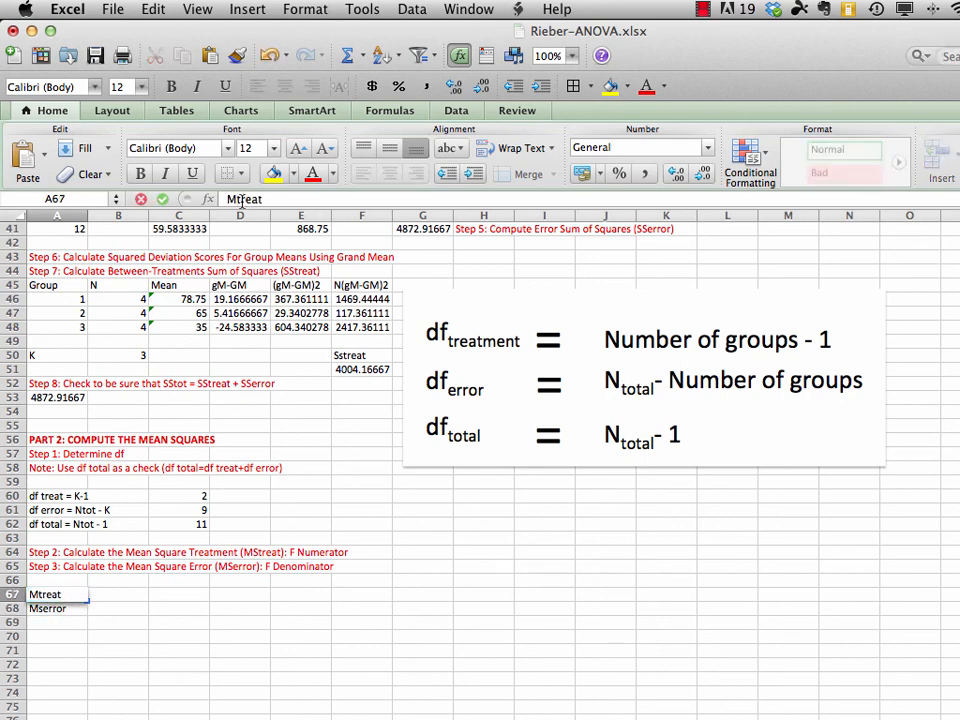
pyautogui.write('S')
pyautogui.press('Return')
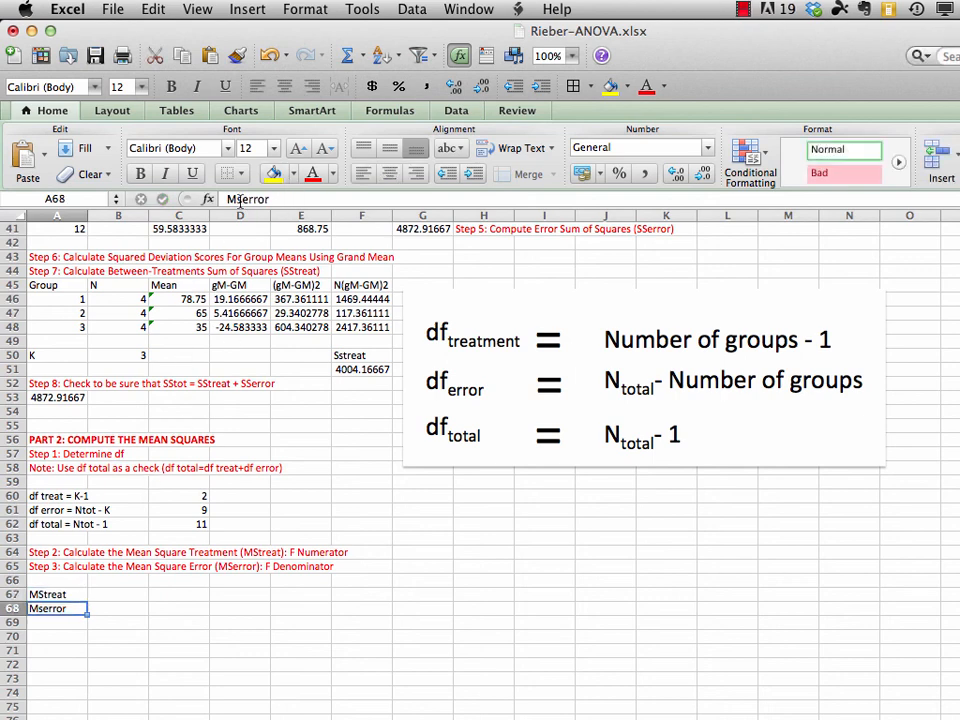
pyautogui.click(240, 200)
pyautogui.press('BackSpace')
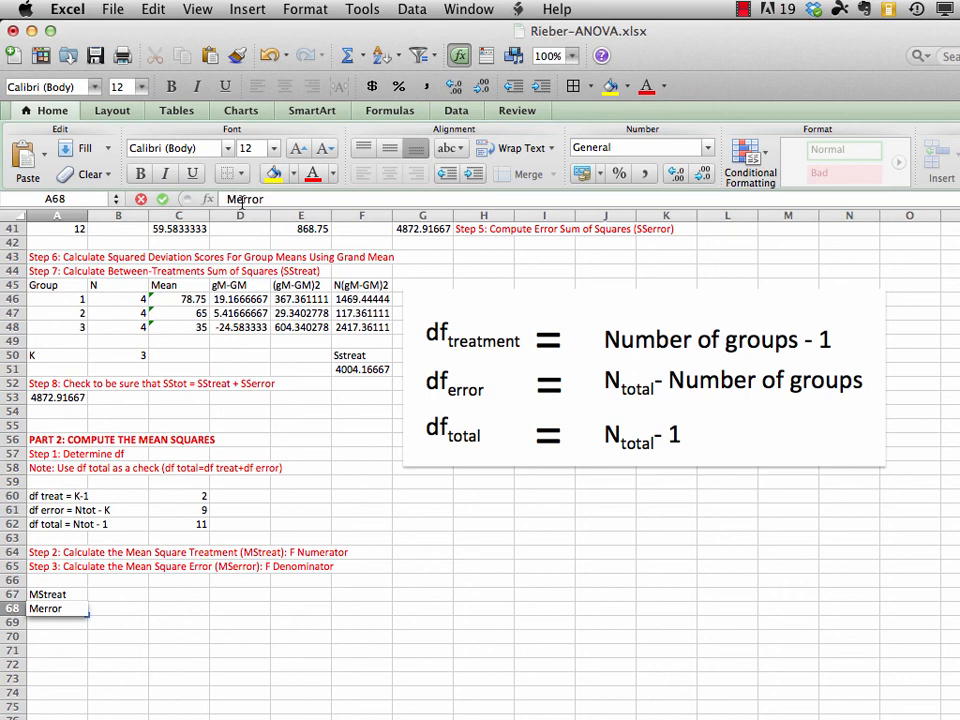
pyautogui.write('S')
pyautogui.press('Return')
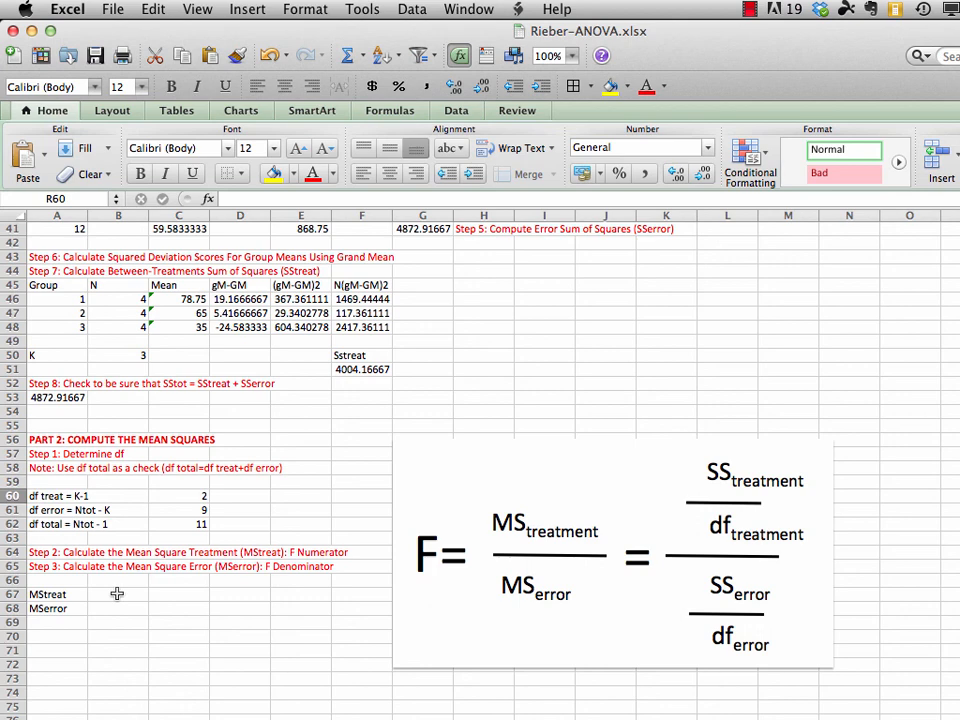
# Calculate the treatment mean square in B67 with the formula =F51/C60
pyautogui.click(117, 594)
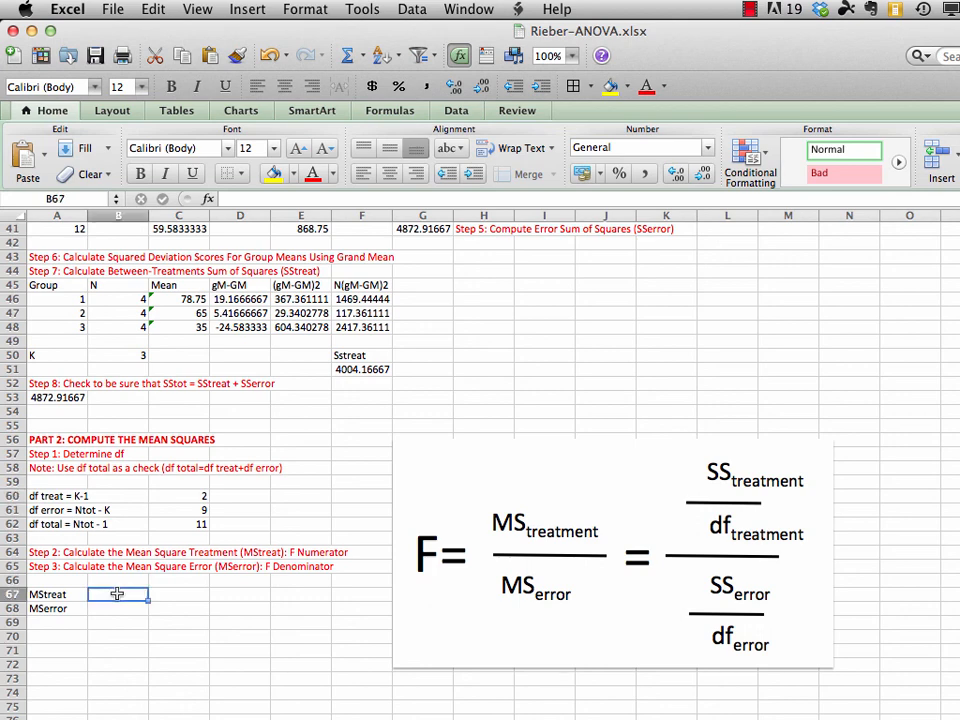
pyautogui.write('=')
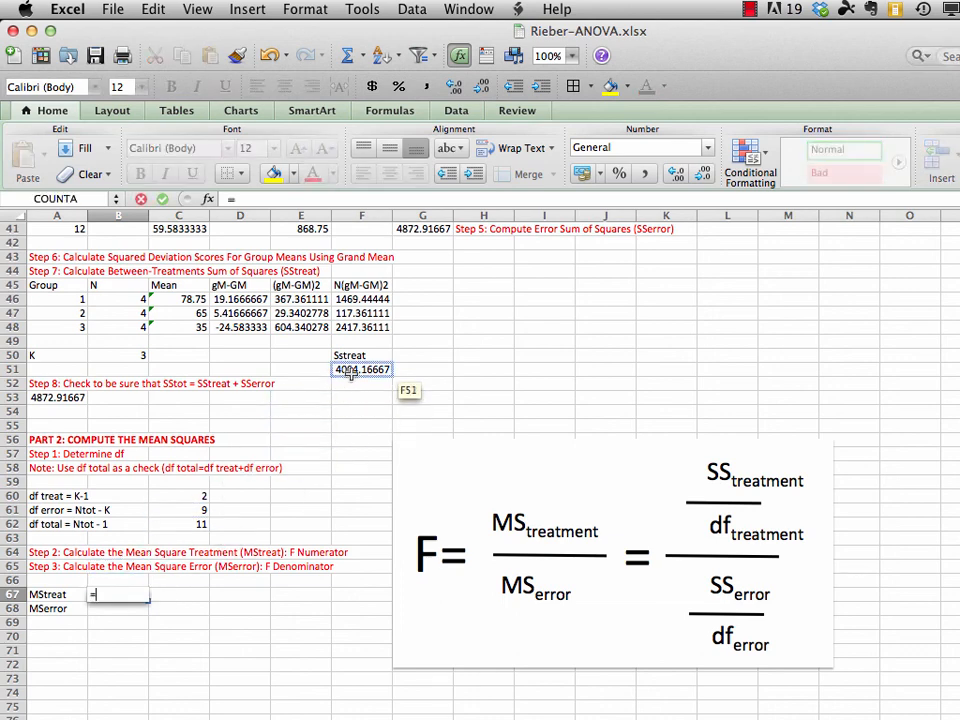
pyautogui.click(353, 371)
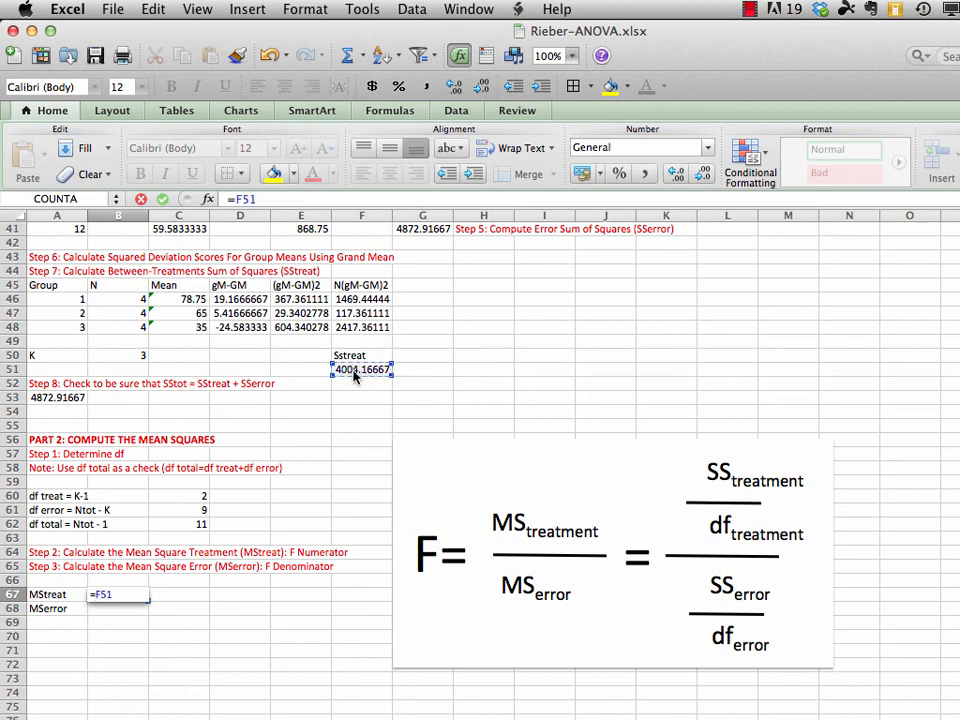
pyautogui.write('/')
pyautogui.click(198, 496)
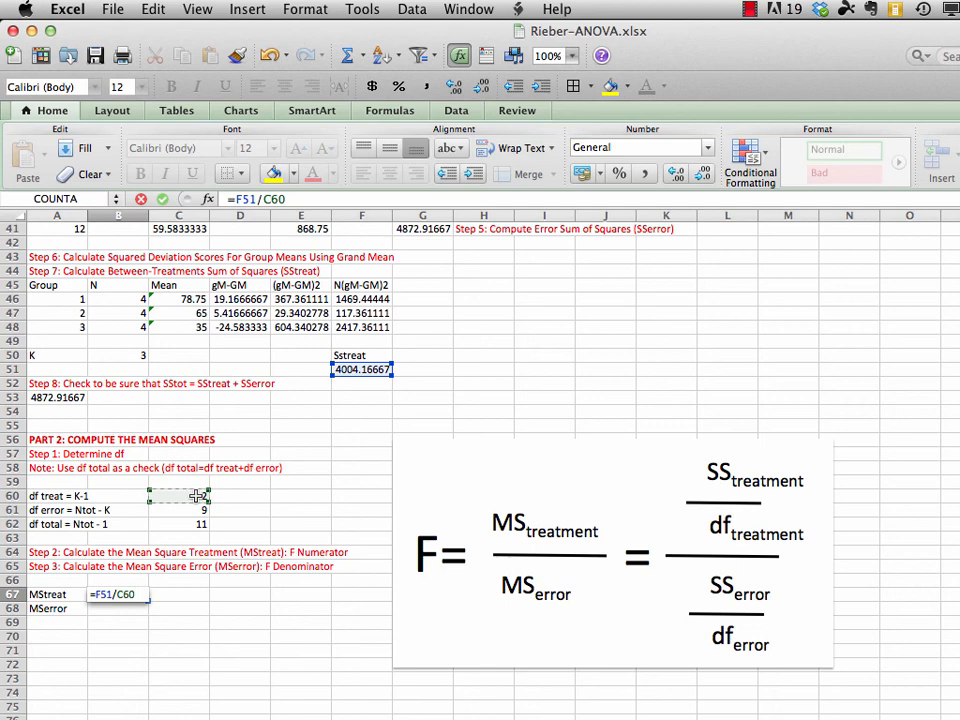
pyautogui.press('Return')
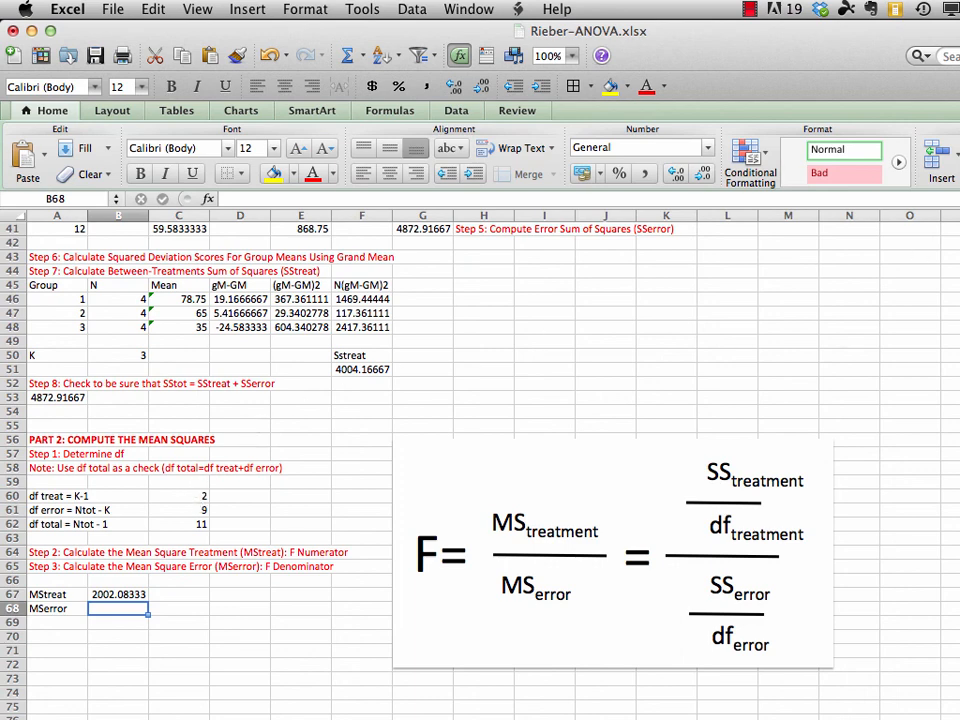
# Calculate the error mean square in B68 with the formula =E41/C61
pyautogui.scroll(1, 480, 450)
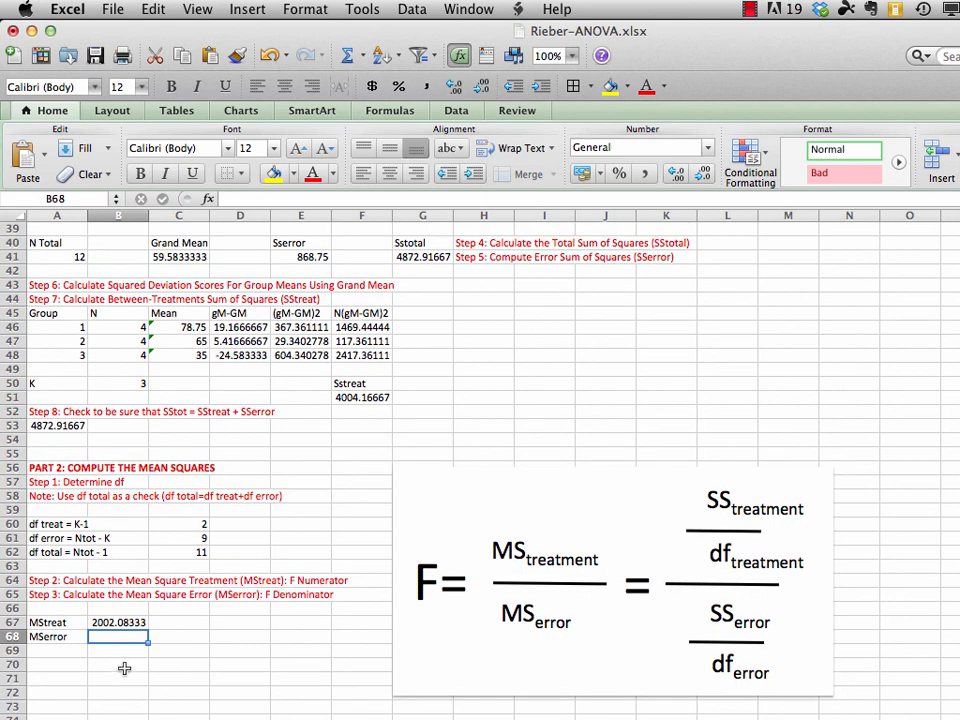
pyautogui.write('=')
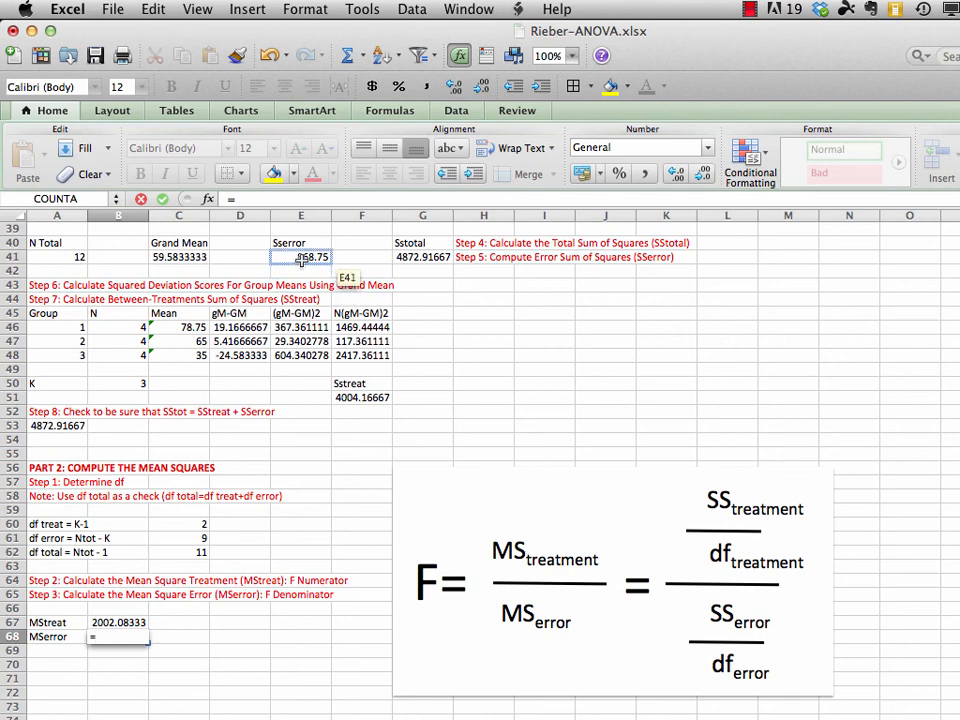
pyautogui.click(301, 259)
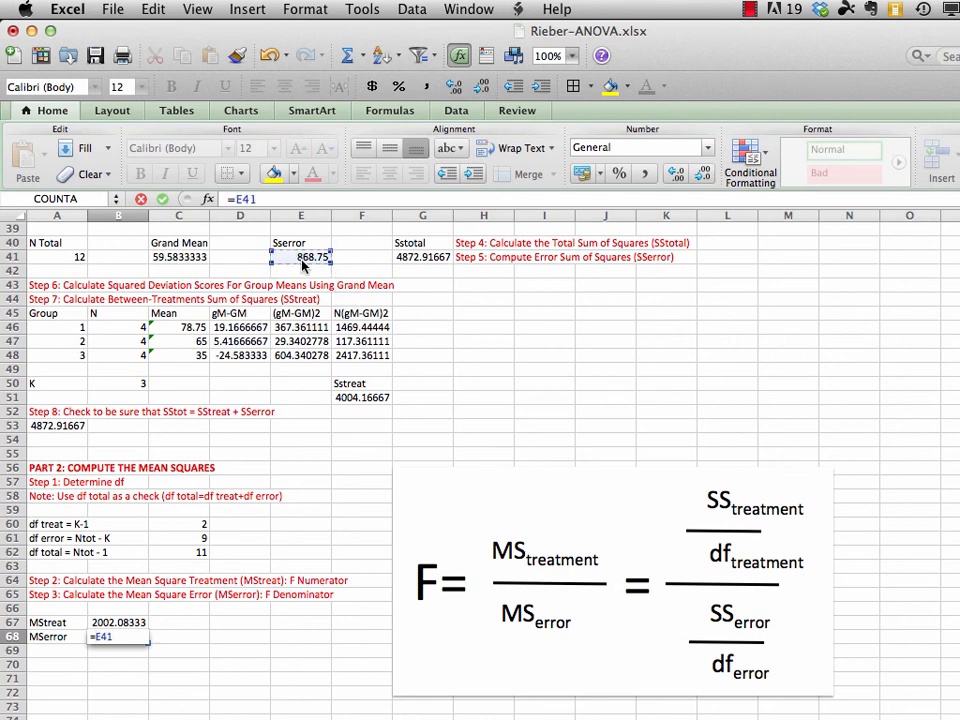
pyautogui.write('/')
pyautogui.click(196, 539)
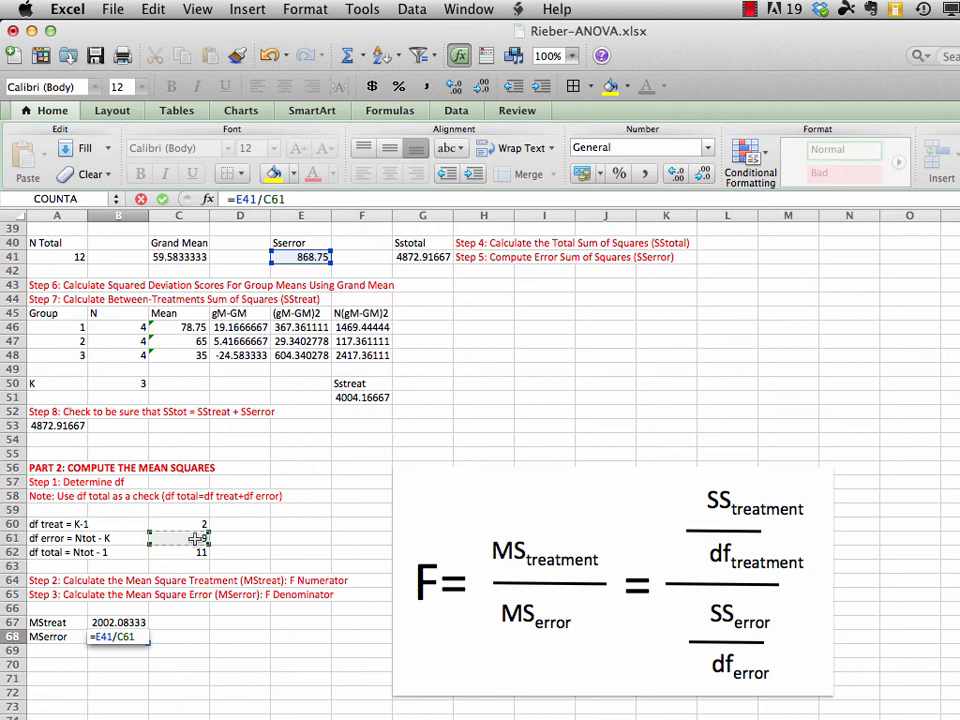
pyautogui.press('Return')
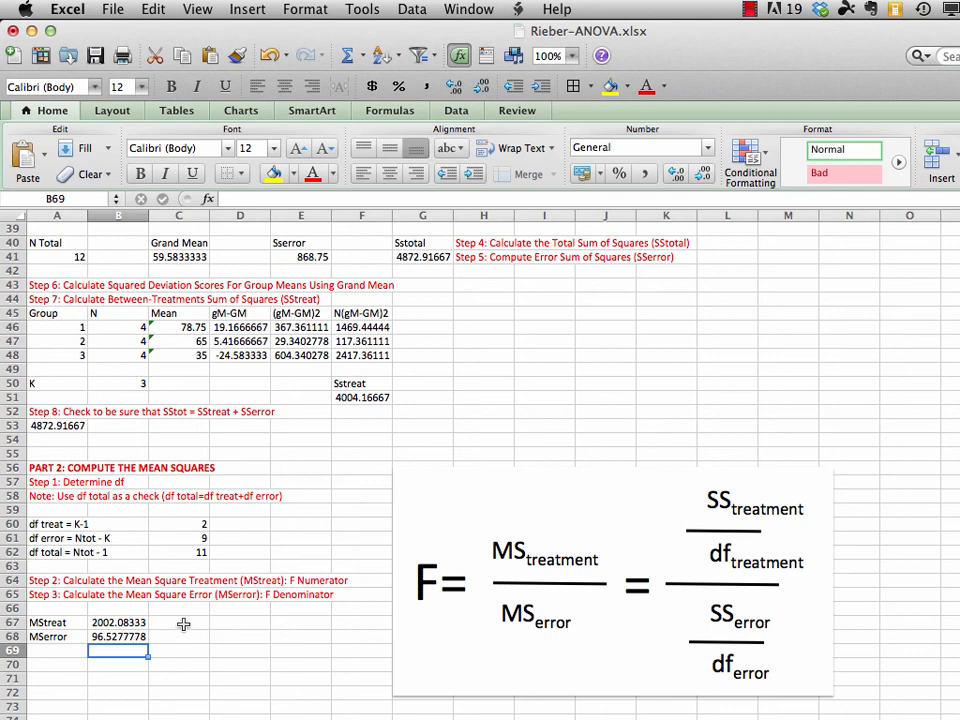
# Label the mean squares with "F numerator" in C67 and "F denominator" in C68
pyautogui.click(183, 624)
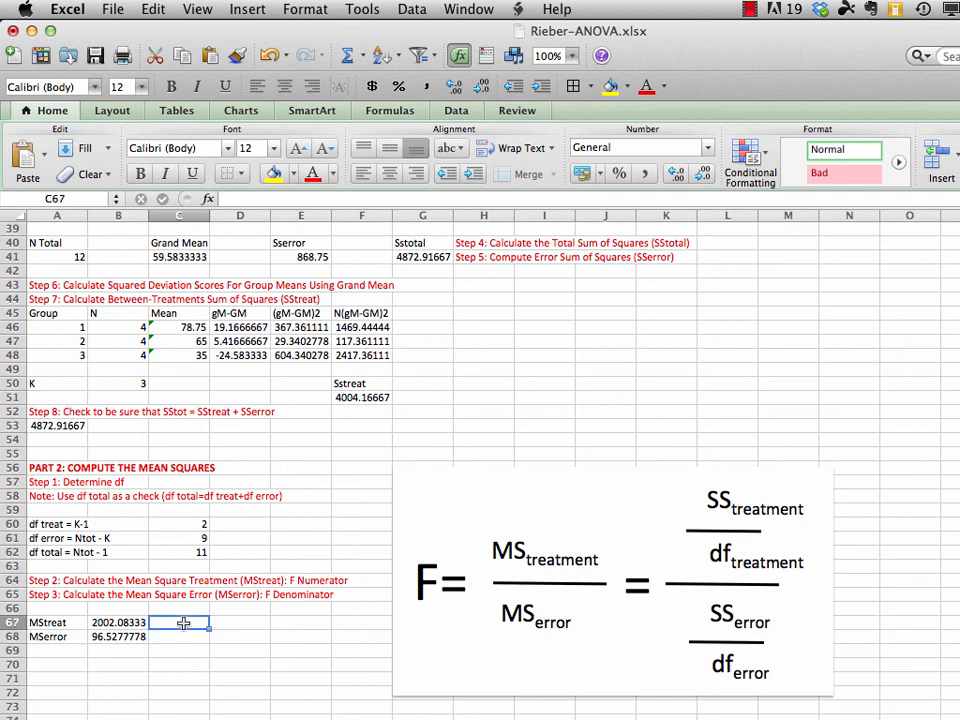
pyautogui.write('F')
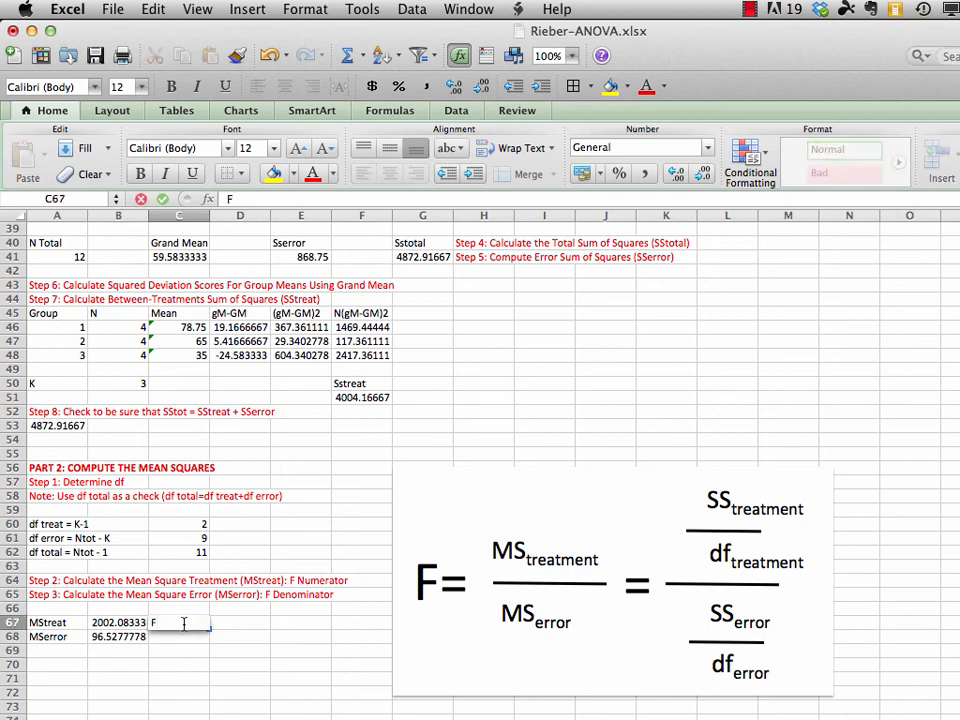
pyautogui.write(' numerator')
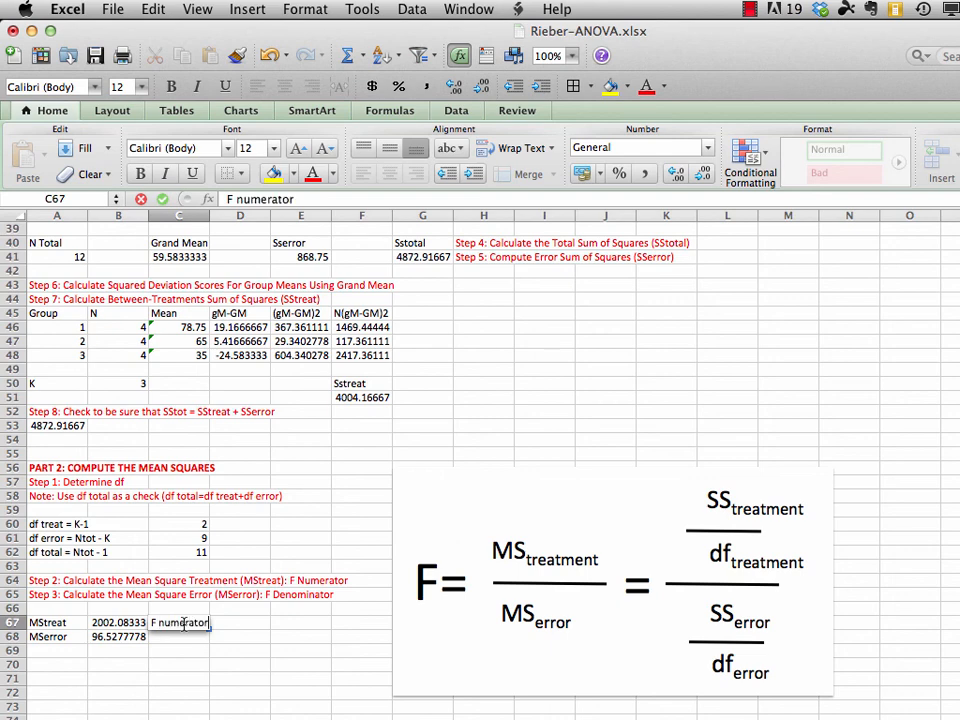
pyautogui.press('Return')
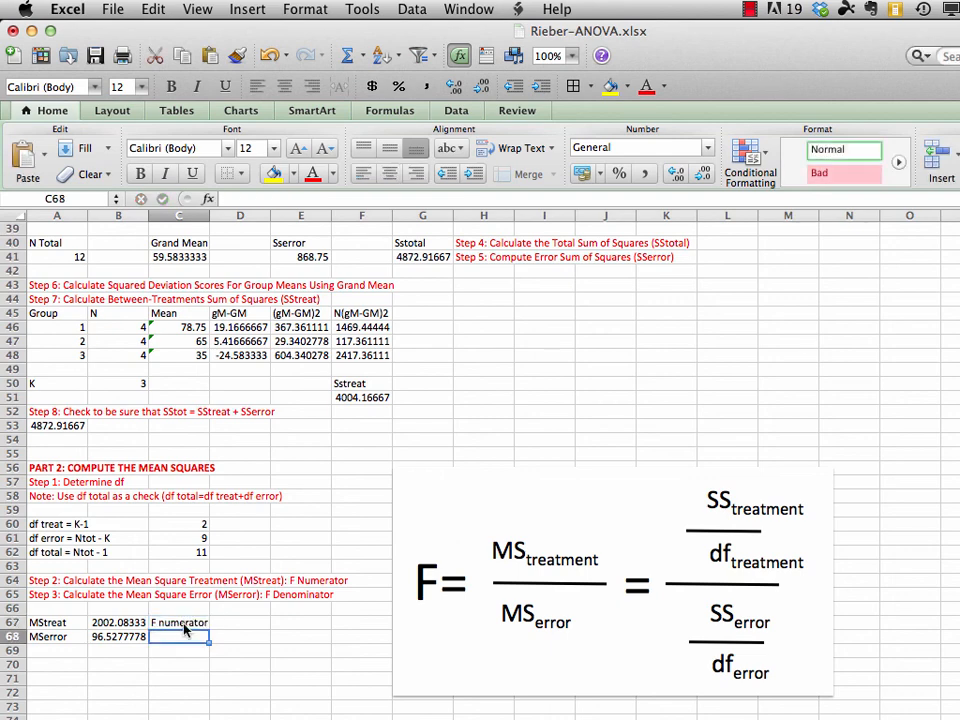
pyautogui.write('F den')
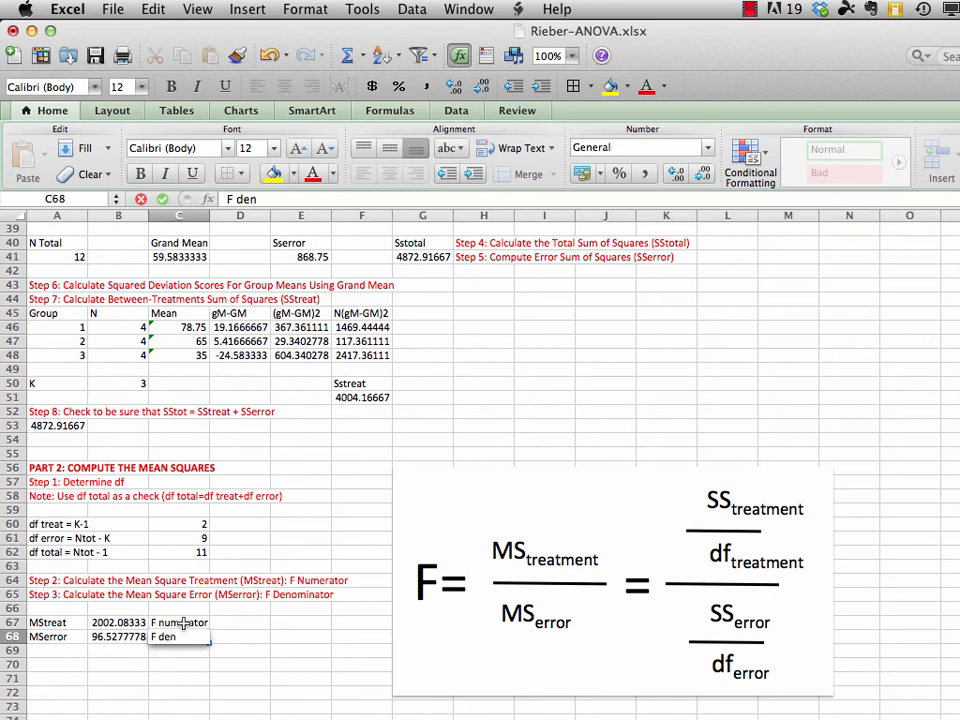
pyautogui.write('ominator')
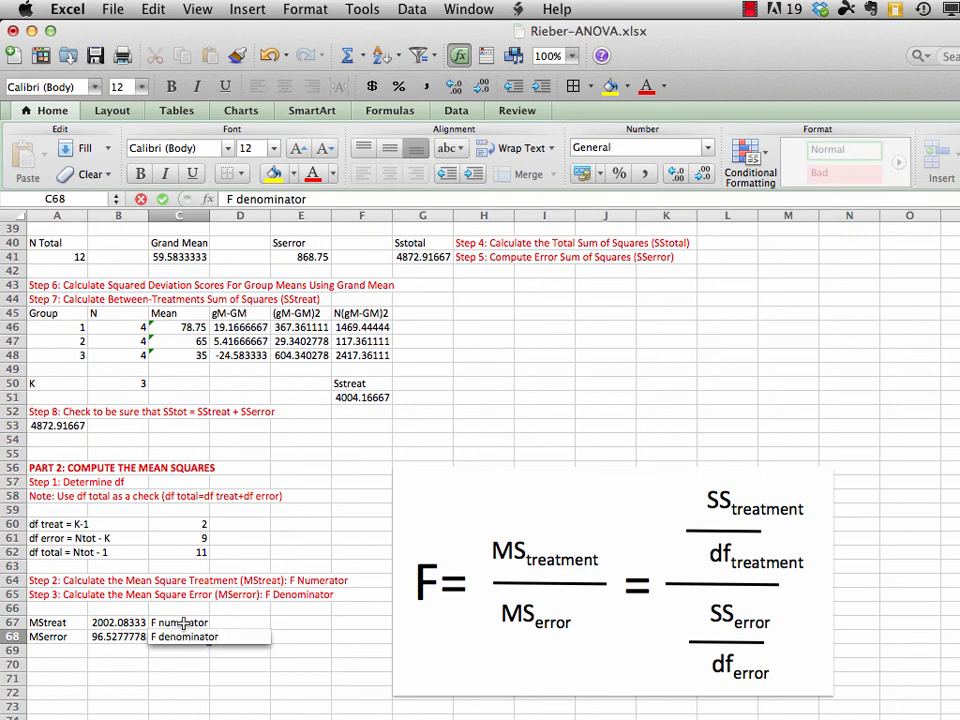
pyautogui.press('Return')
# Color the F numerator and F denominator labels in C67:C68 red and save the workbook
pyautogui.moveTo(183, 622); pyautogui.dragTo(185, 637)
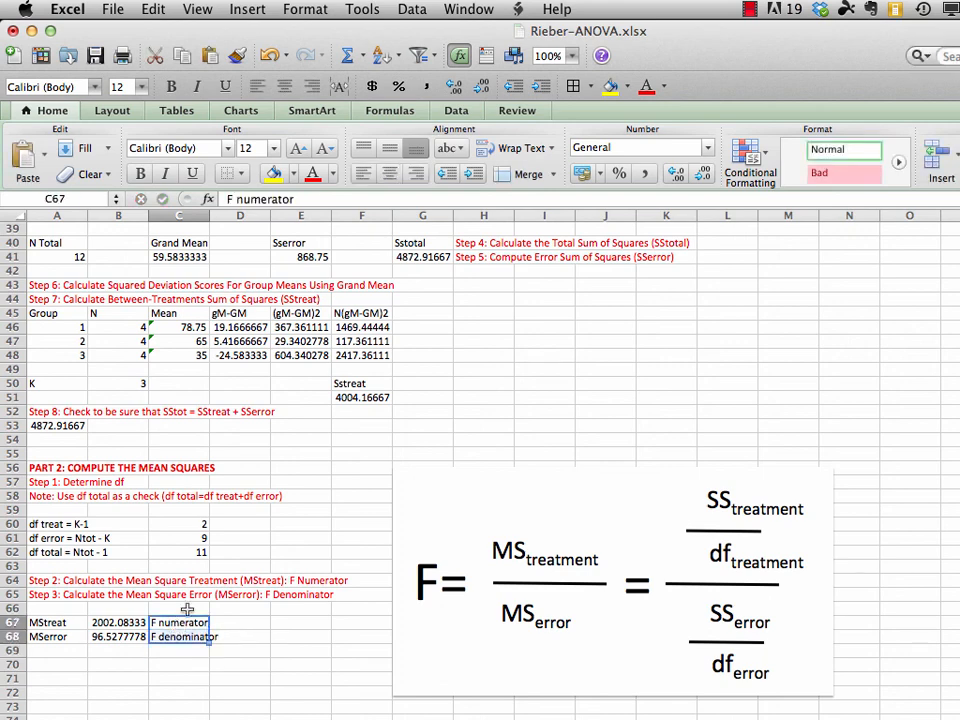
pyautogui.click(314, 175)
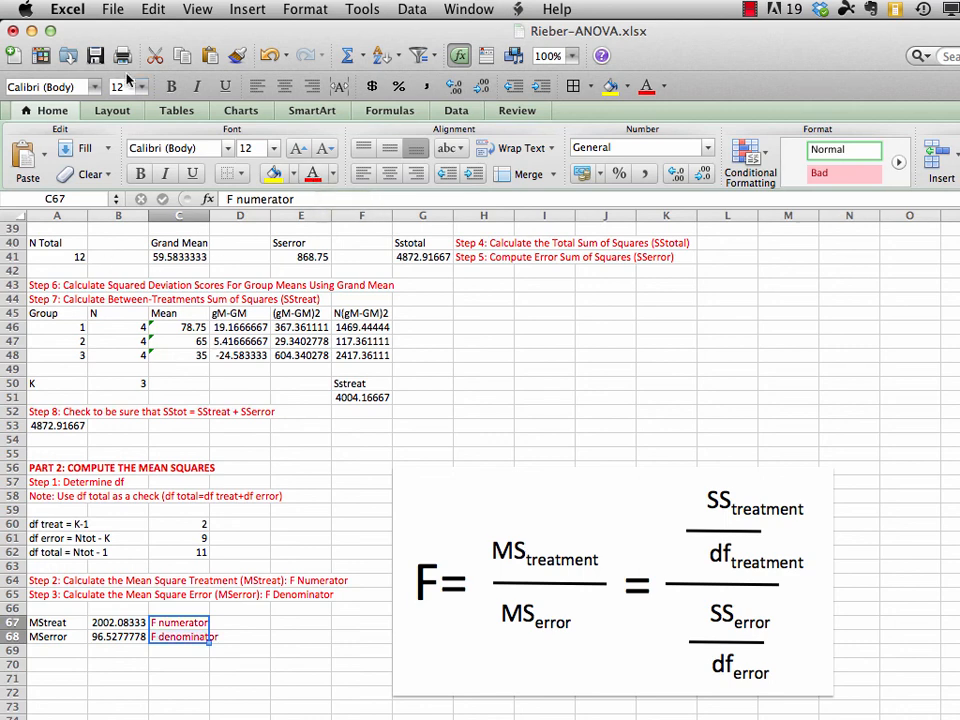
pyautogui.click(112, 10)
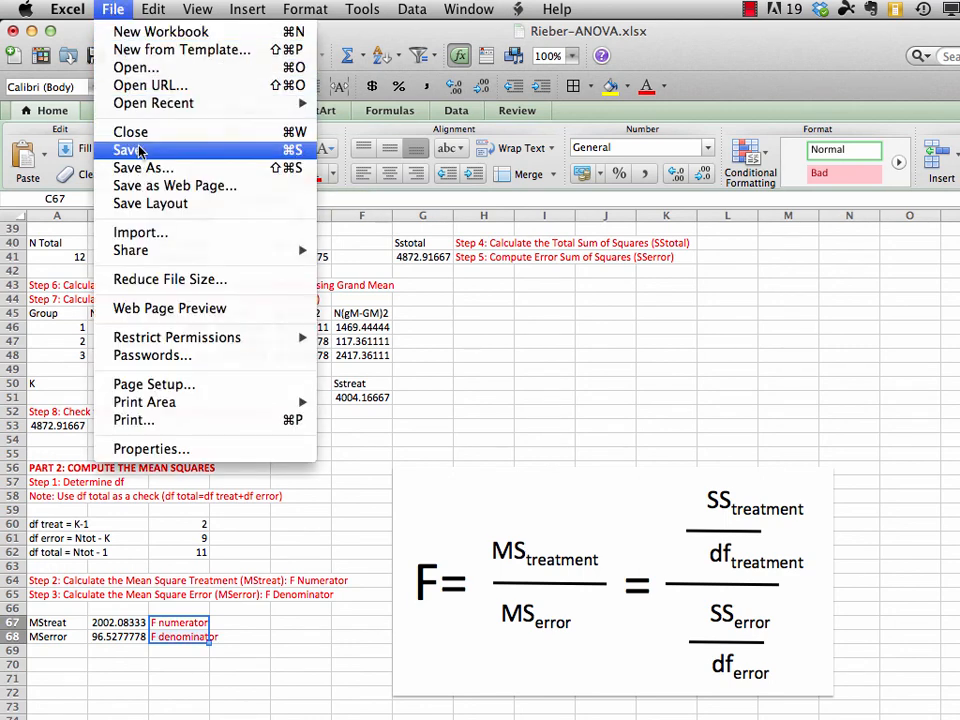
pyautogui.click(112, 149)
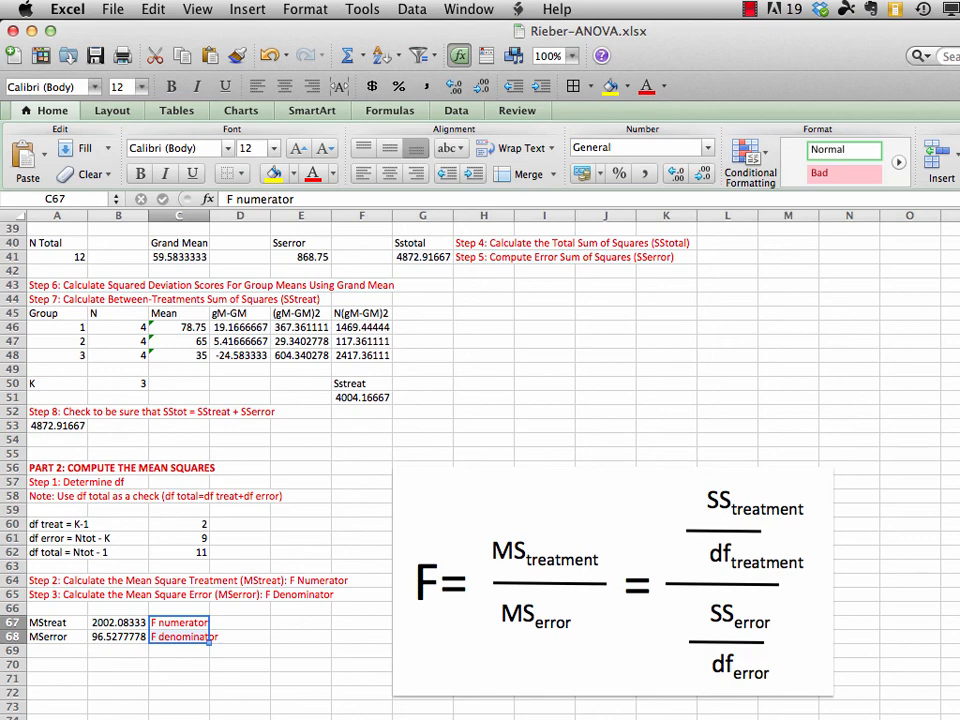
# Copy the "PART 3: COMPUTE F VALUE" heading from A15 to A71
pyautogui.scroll(15, 370, 413)
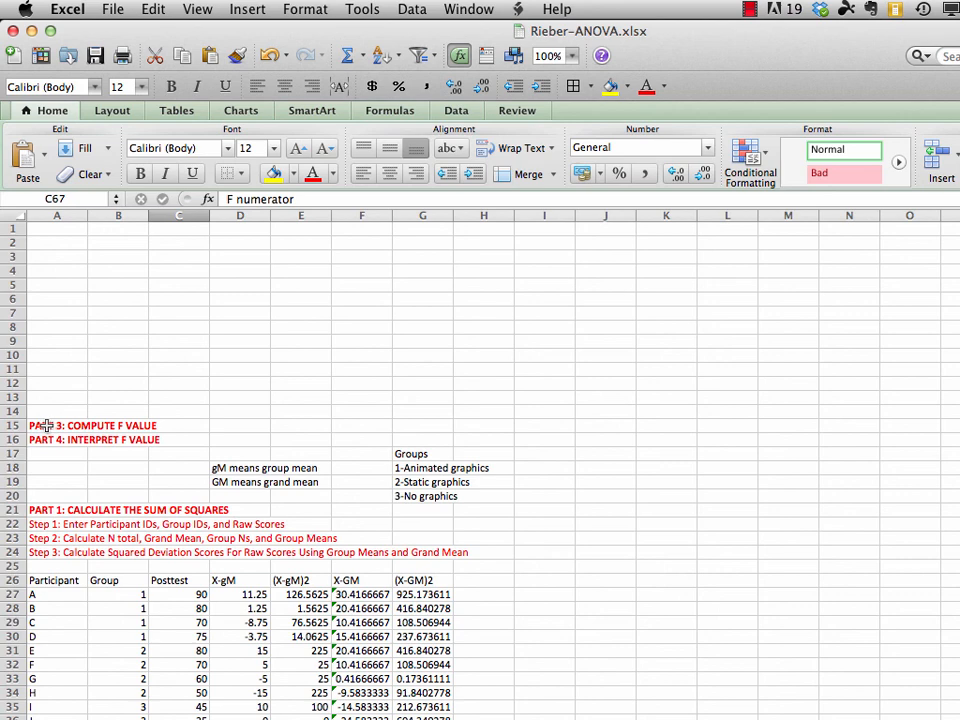
pyautogui.click(47, 426)
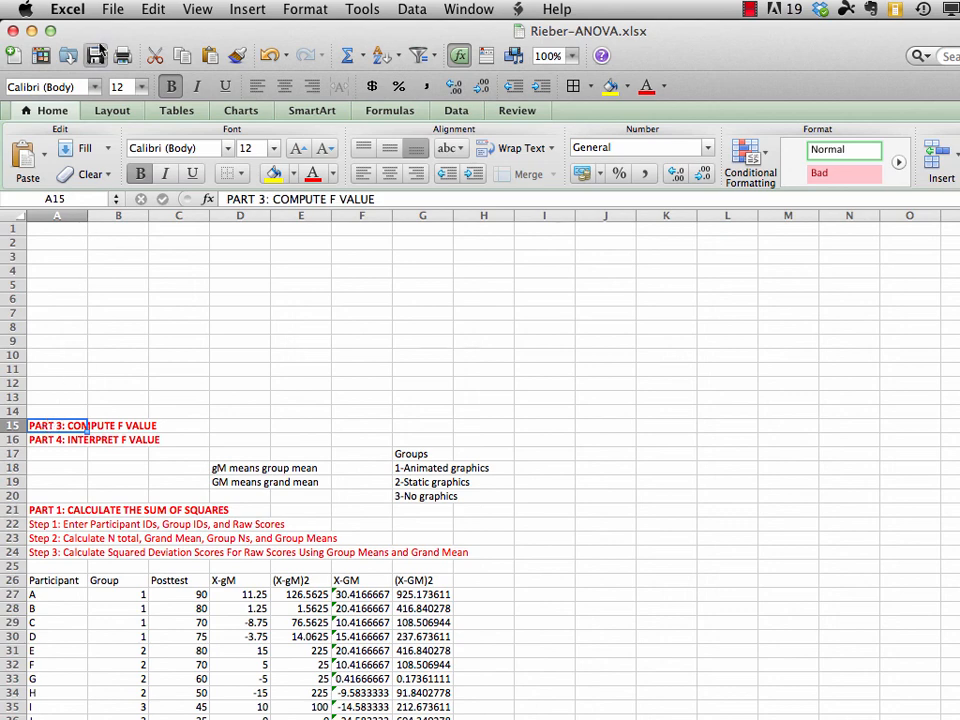
pyautogui.click(155, 12)
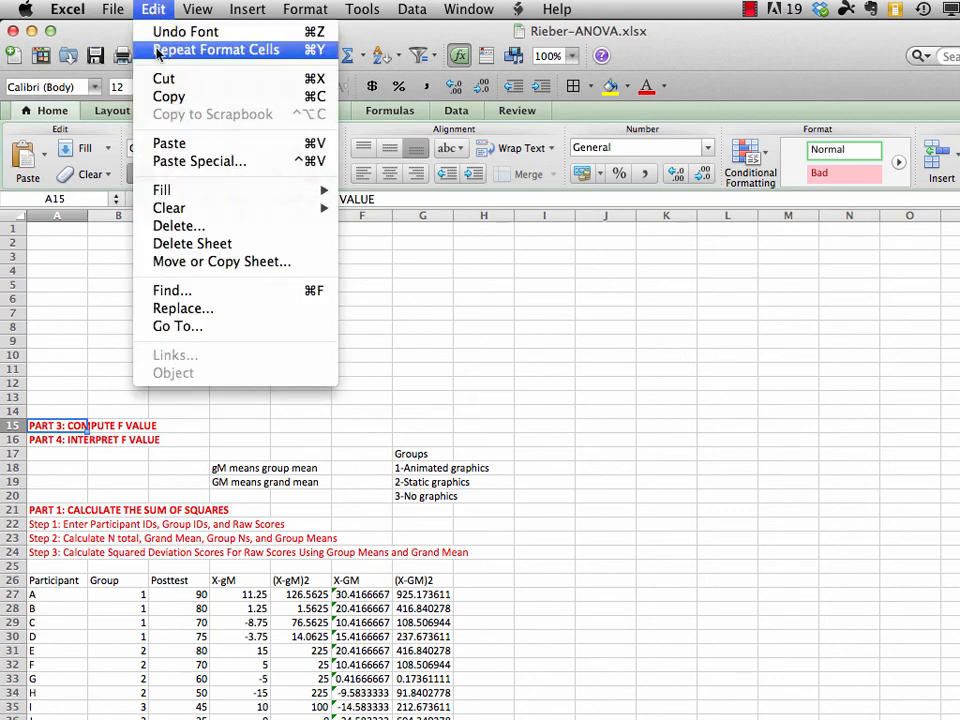
pyautogui.click(170, 97)
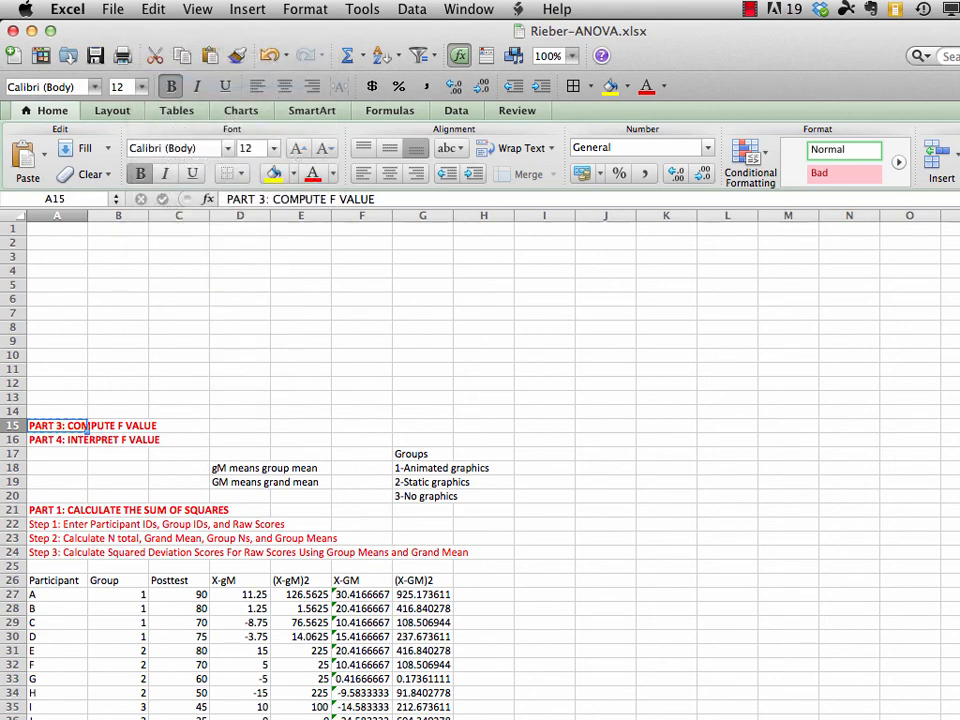
pyautogui.scroll(-15, 466, 537)
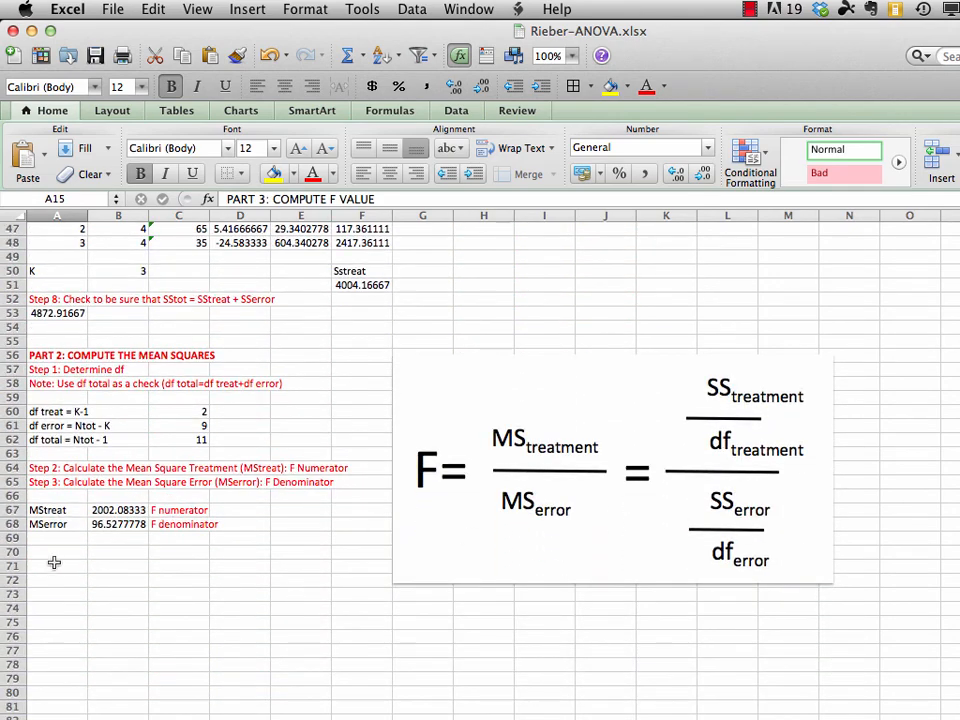
pyautogui.click(50, 567)
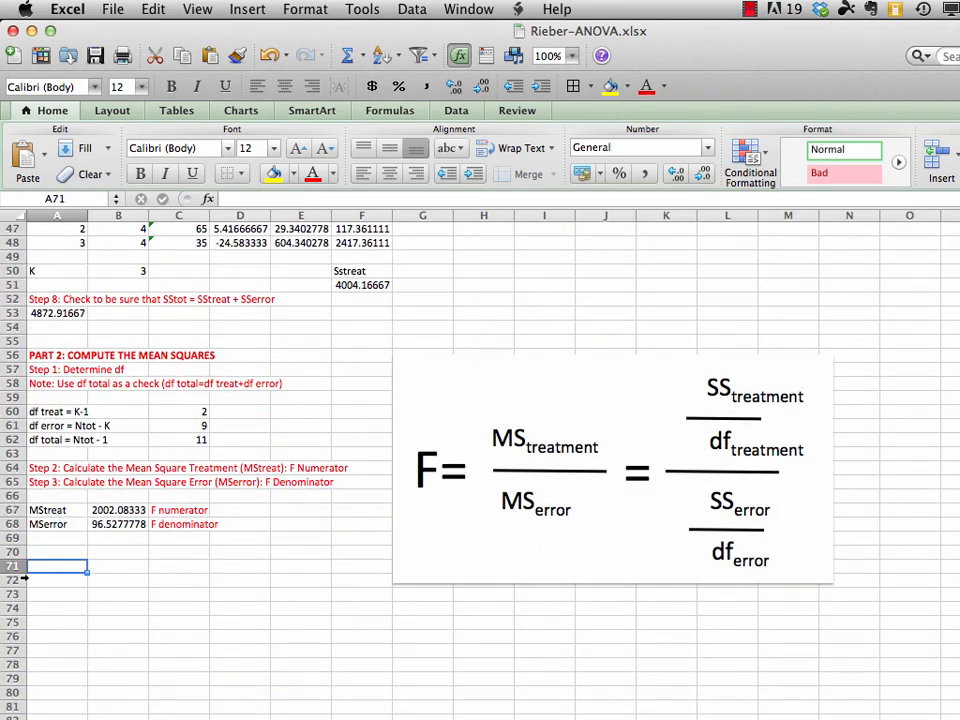
pyautogui.click(152, 9)
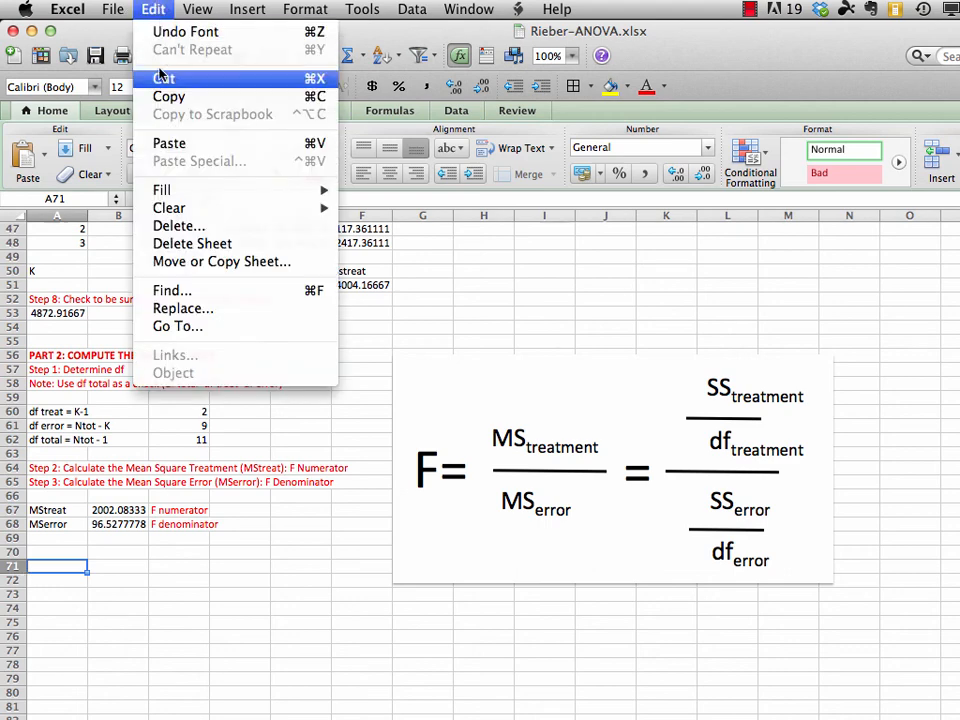
pyautogui.click(165, 143)
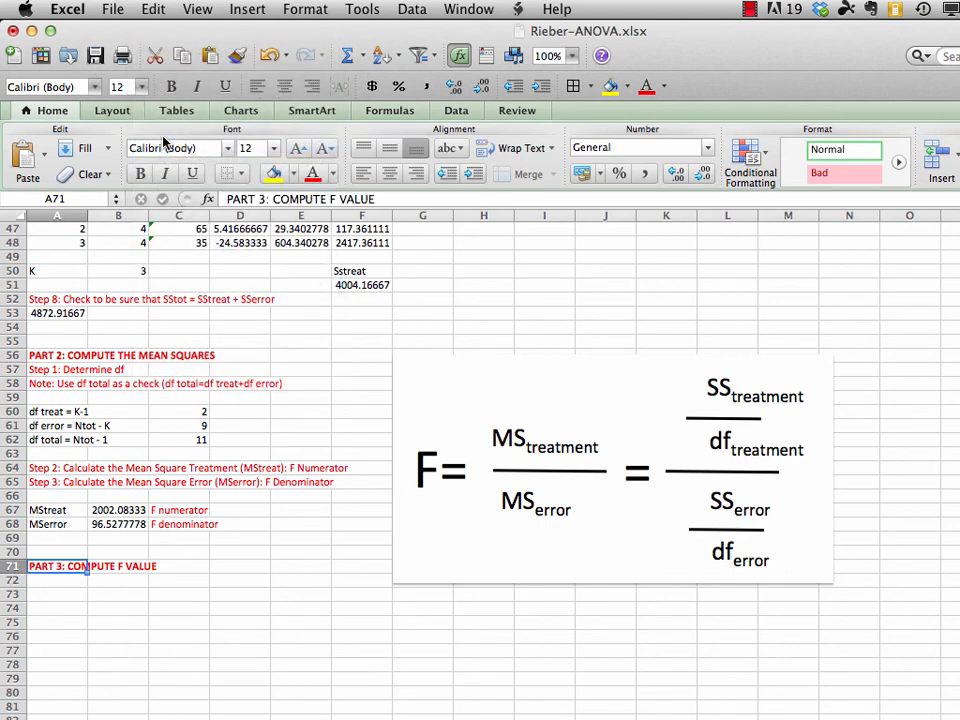
# Label cell A73 as "F value" under the Part 3 heading
pyautogui.click(57, 595)
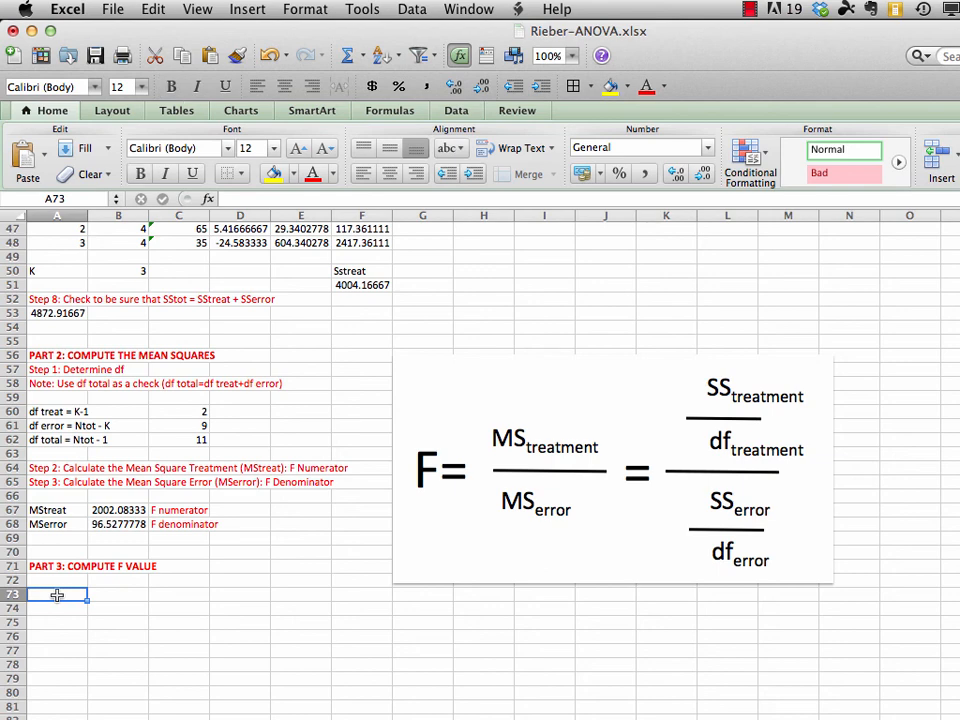
pyautogui.write('F value')
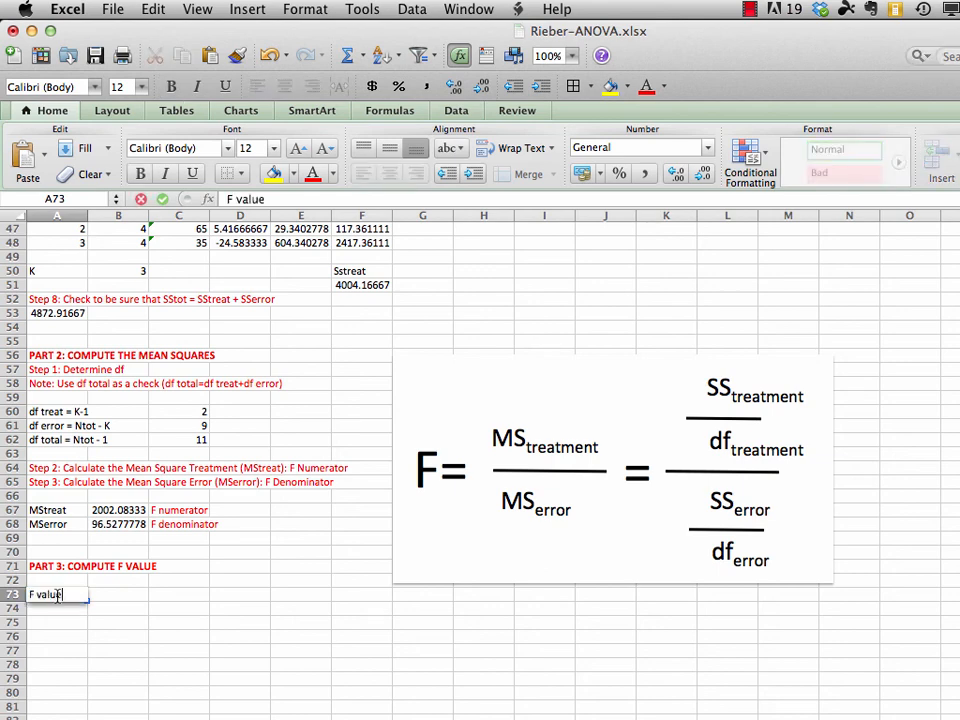
pyautogui.press('Return')
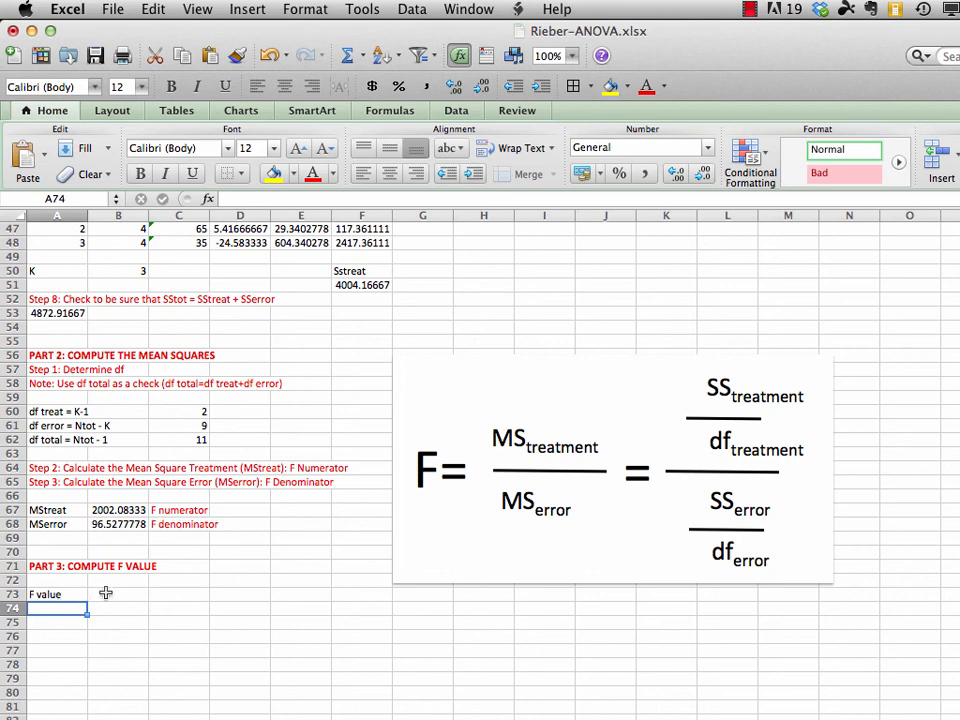
# Calculate the F value in B73 by dividing the treatment mean square by the error mean square with =B67/B68
pyautogui.click(106, 594)
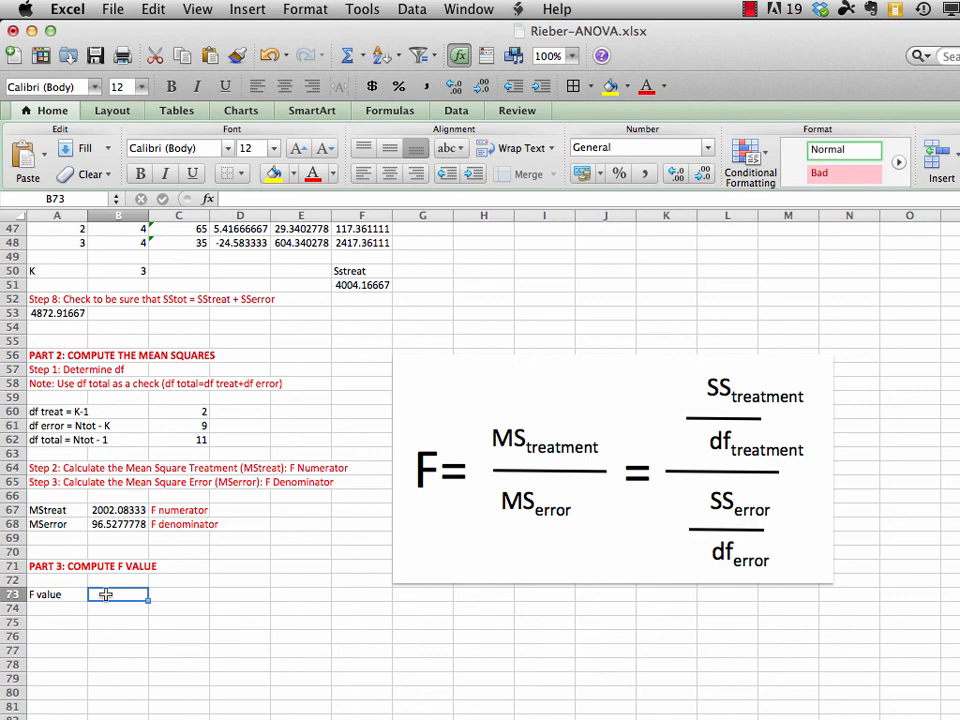
pyautogui.write('=')
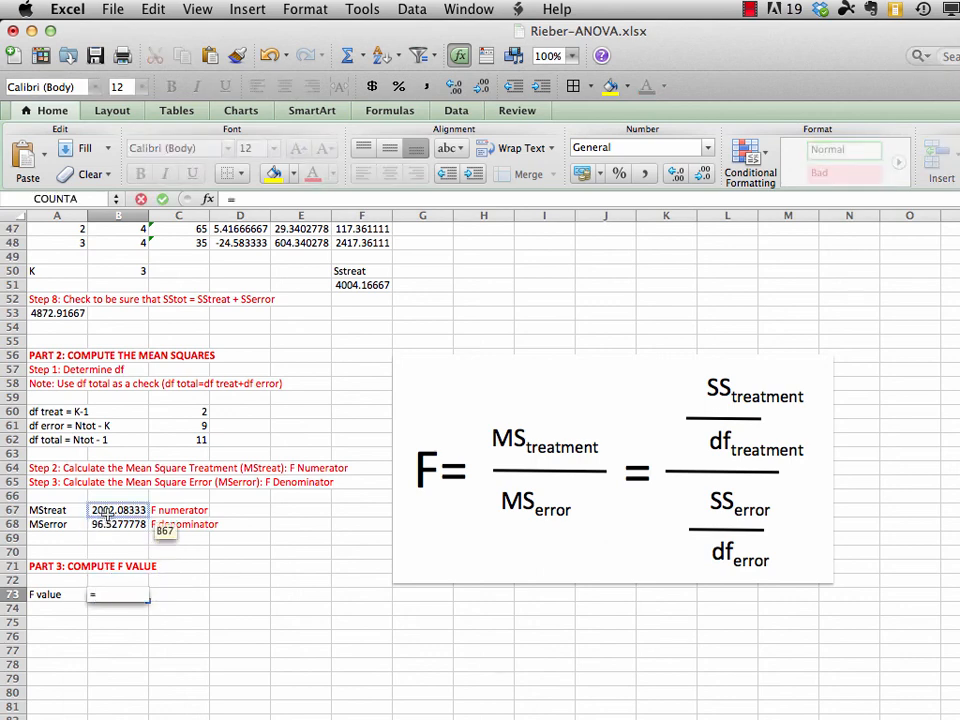
pyautogui.click(111, 515)
pyautogui.write('/')
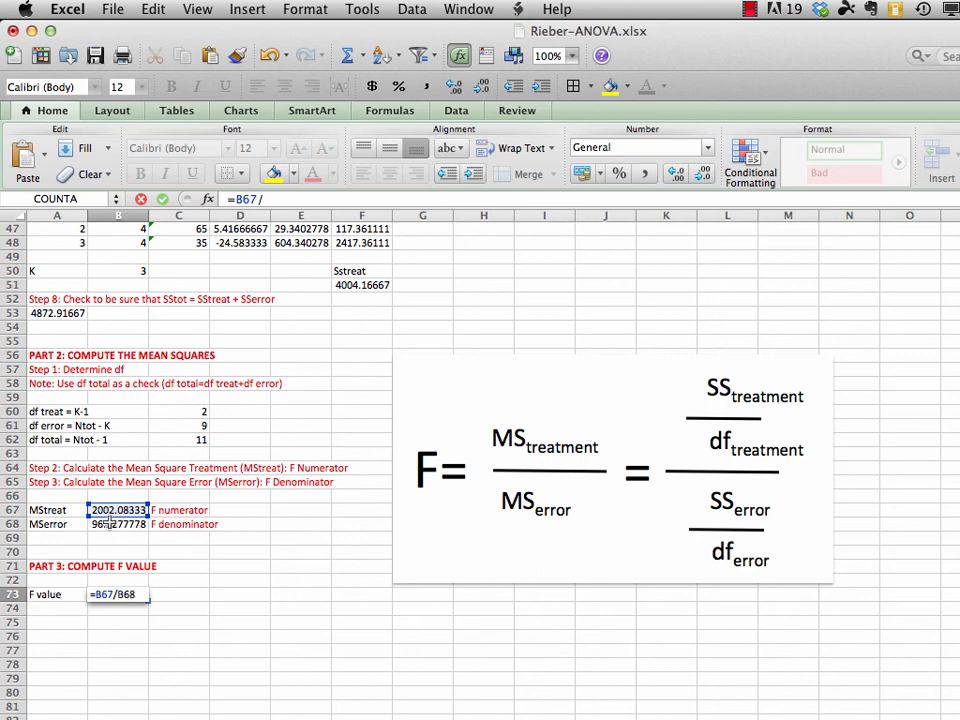
pyautogui.click(110, 522)
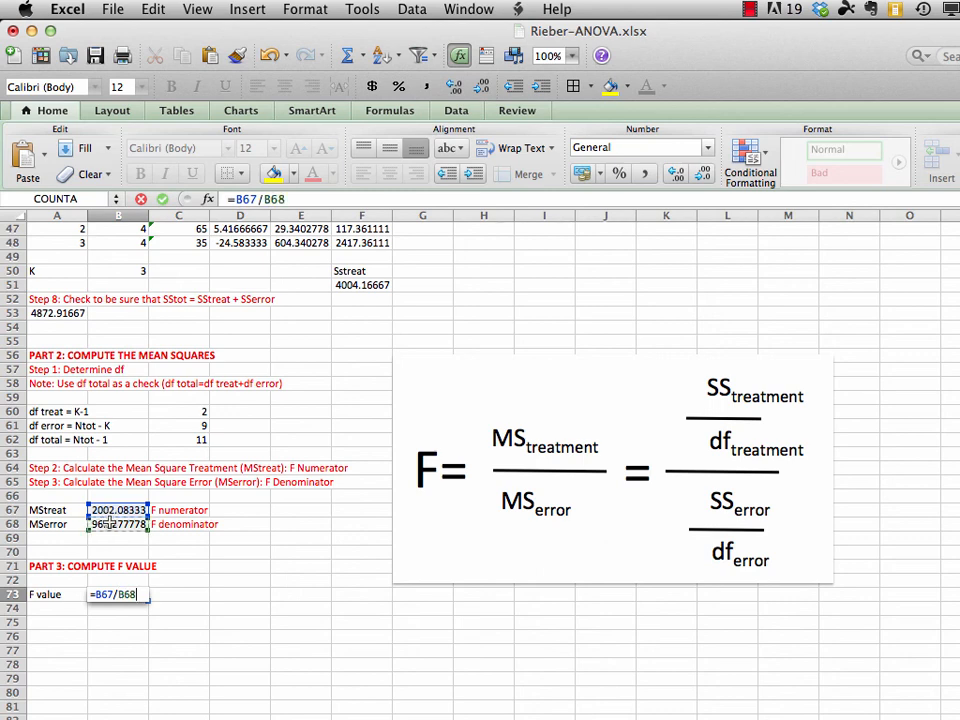
pyautogui.press('Return')
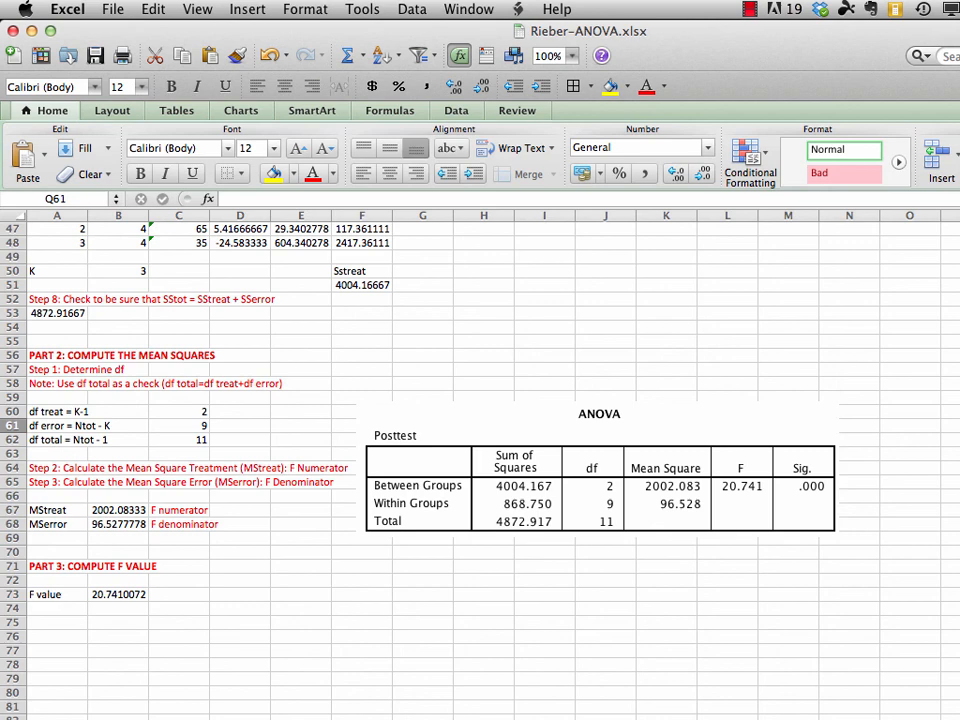
# Make the sum-of-squares labels bold: Sserror in E40, Sstotal in G40 and Sstreat in F50
pyautogui.scroll(5, 315, 400)
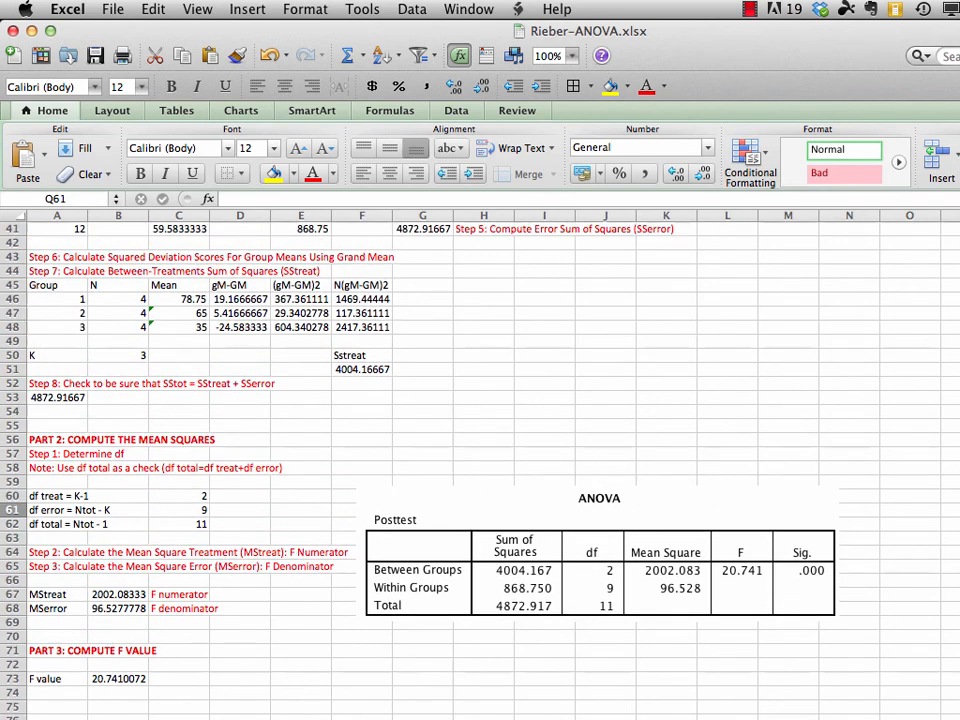
pyautogui.scroll(2, 315, 400)
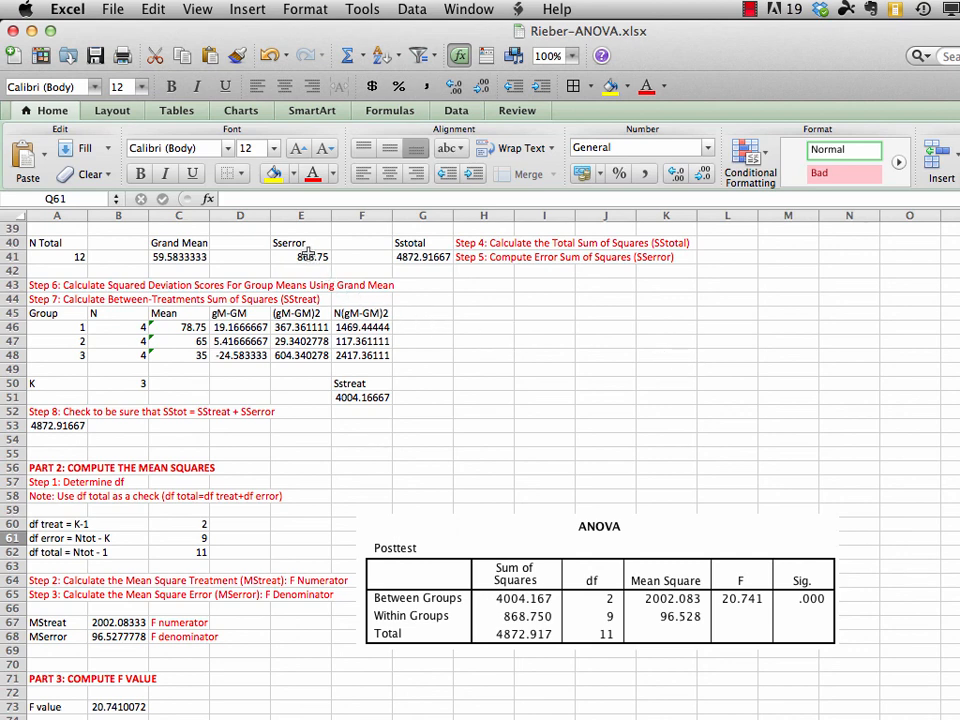
pyautogui.click(301, 243)
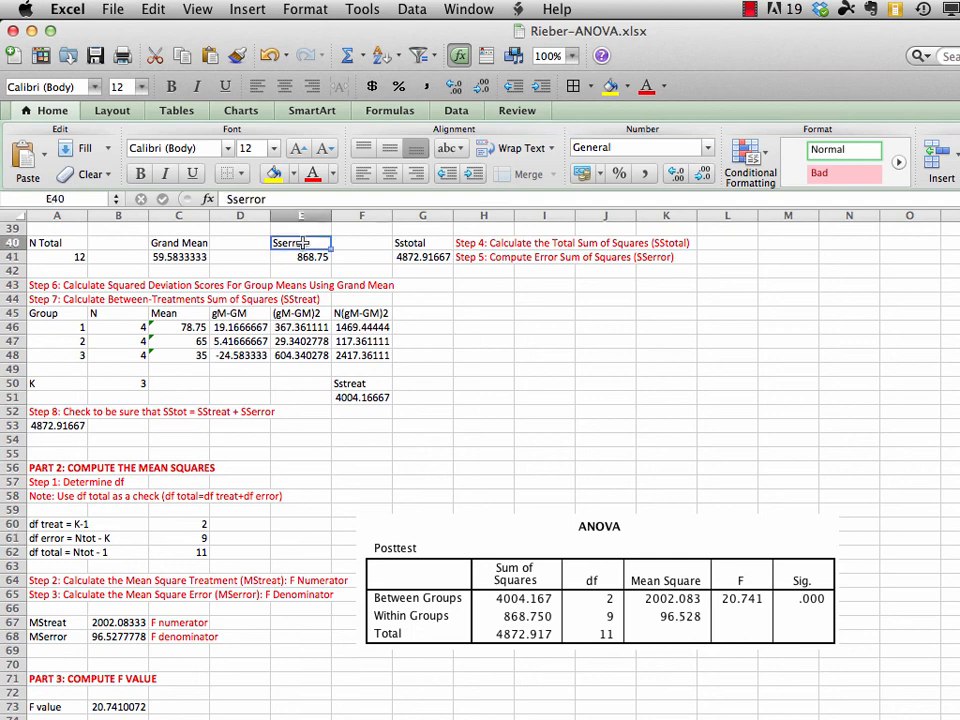
pyautogui.press('super+b')
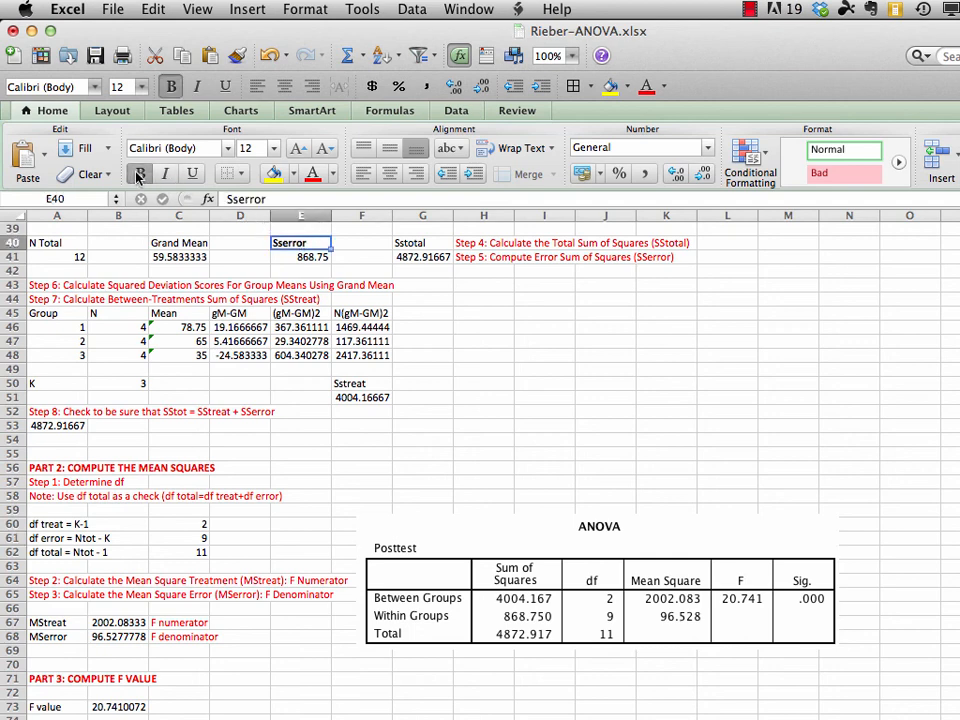
pyautogui.click(411, 243)
pyautogui.click(140, 174)
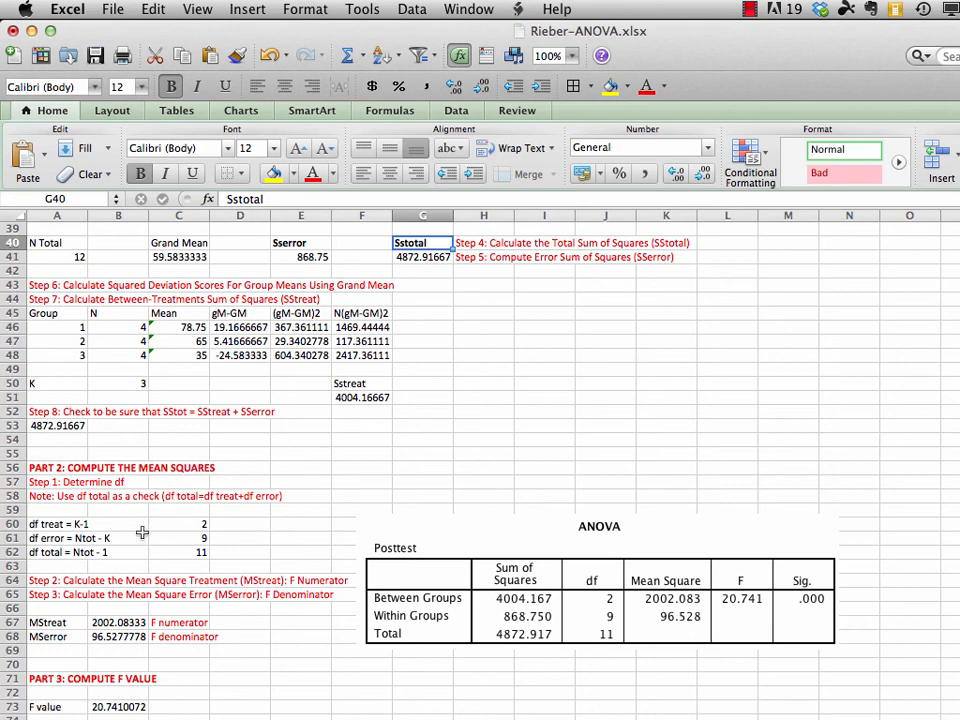
pyautogui.click(350, 383)
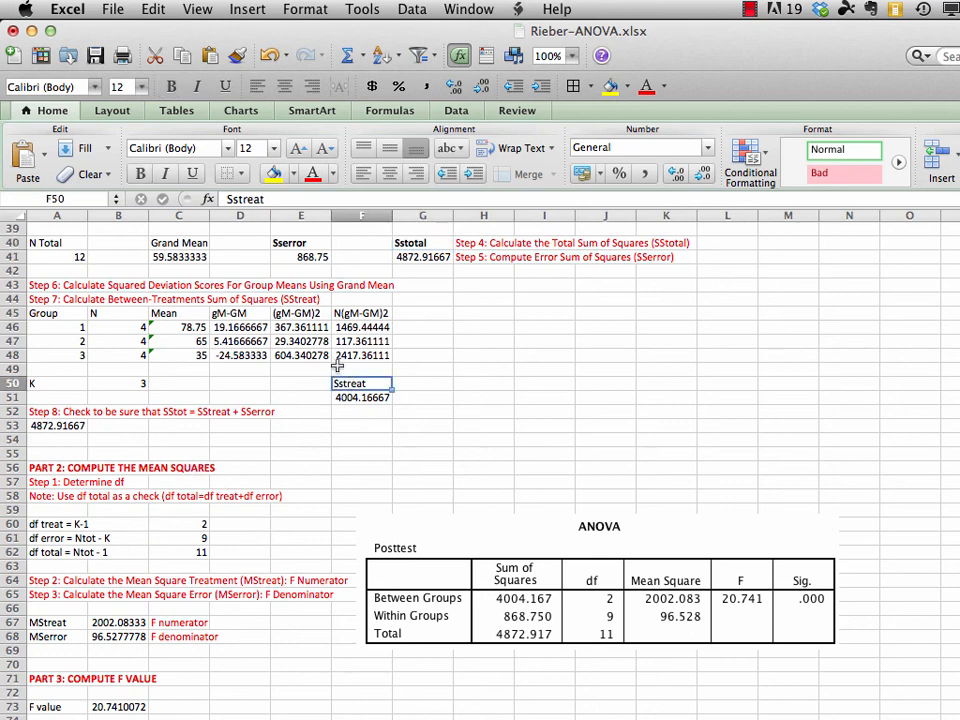
pyautogui.click(140, 174)
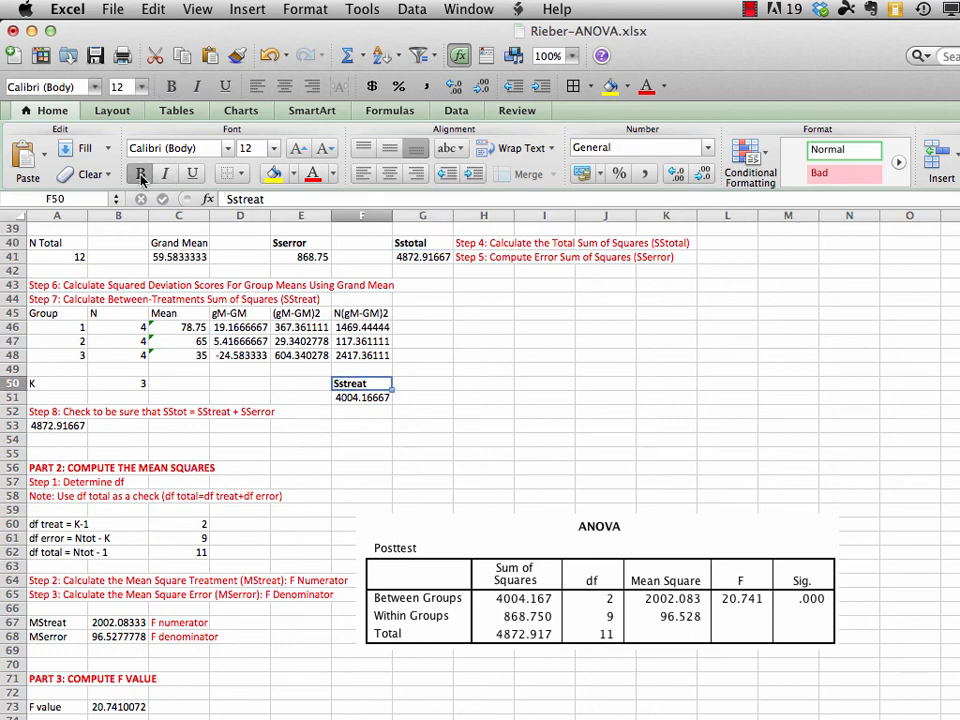
# Make the MStreat and MSerror labels in A67:A68, the F value label in A73 and the df labels in A60:A62 bold
pyautogui.moveTo(48, 622); pyautogui.dragTo(48, 636)
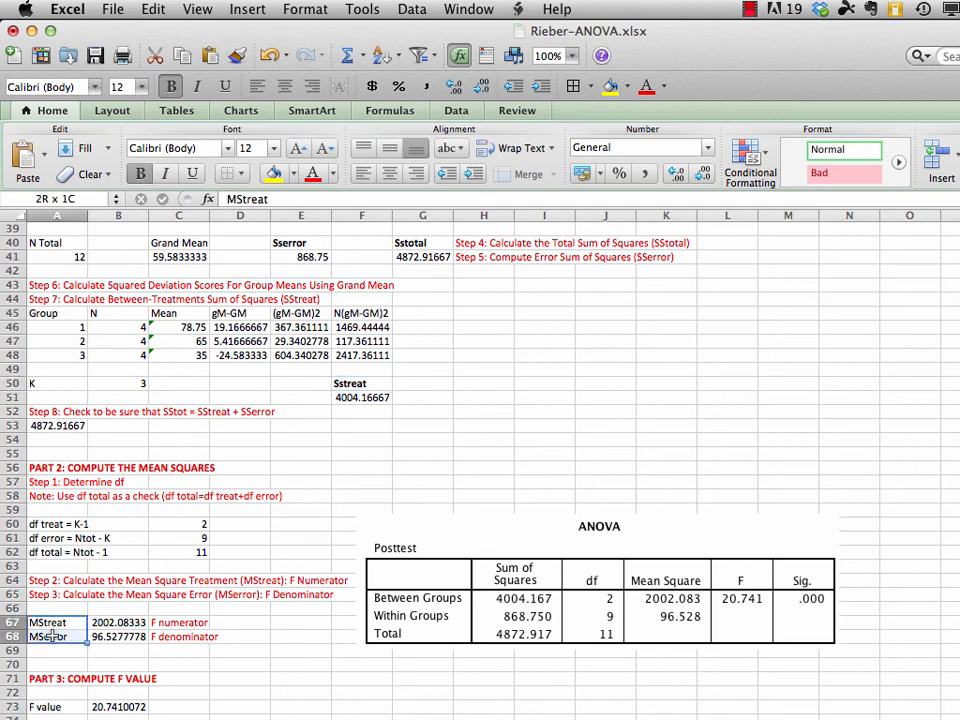
pyautogui.click(140, 174)
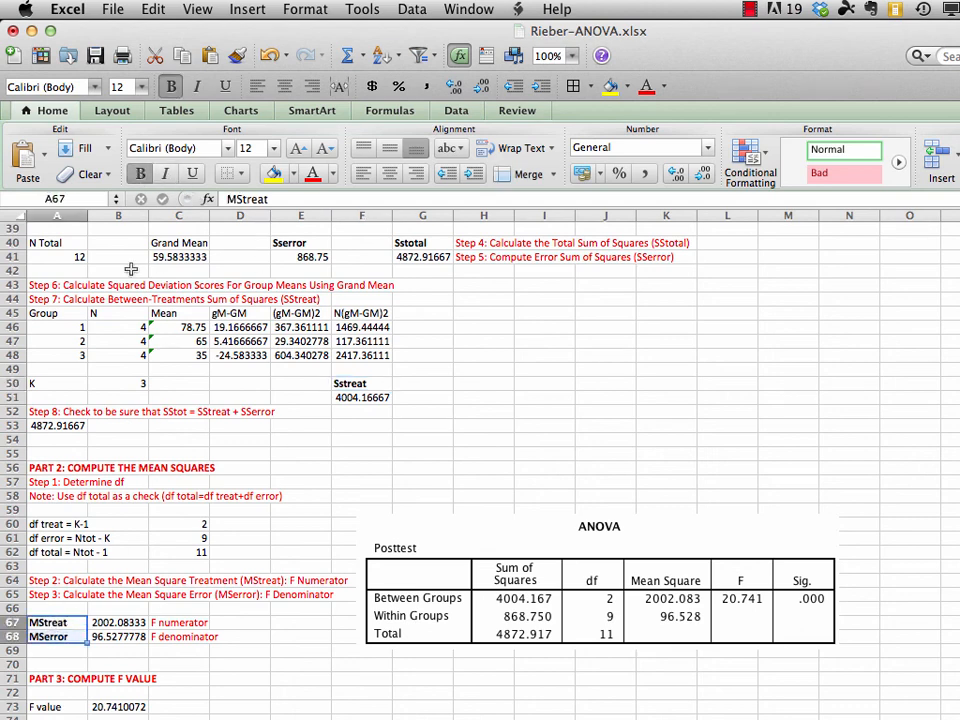
pyautogui.click(40, 705)
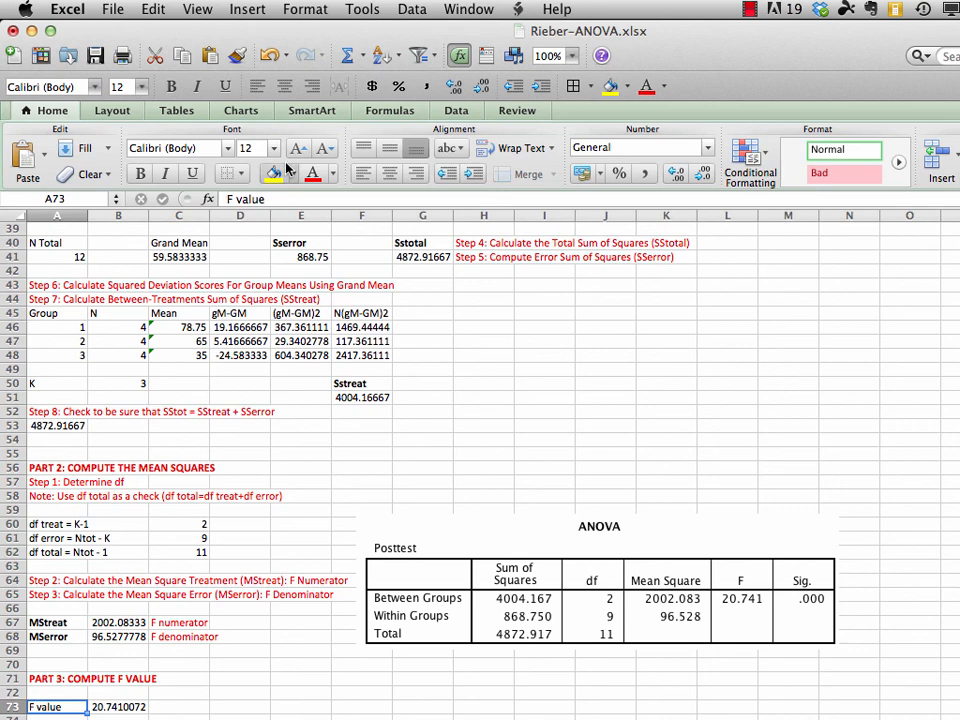
pyautogui.click(140, 174)
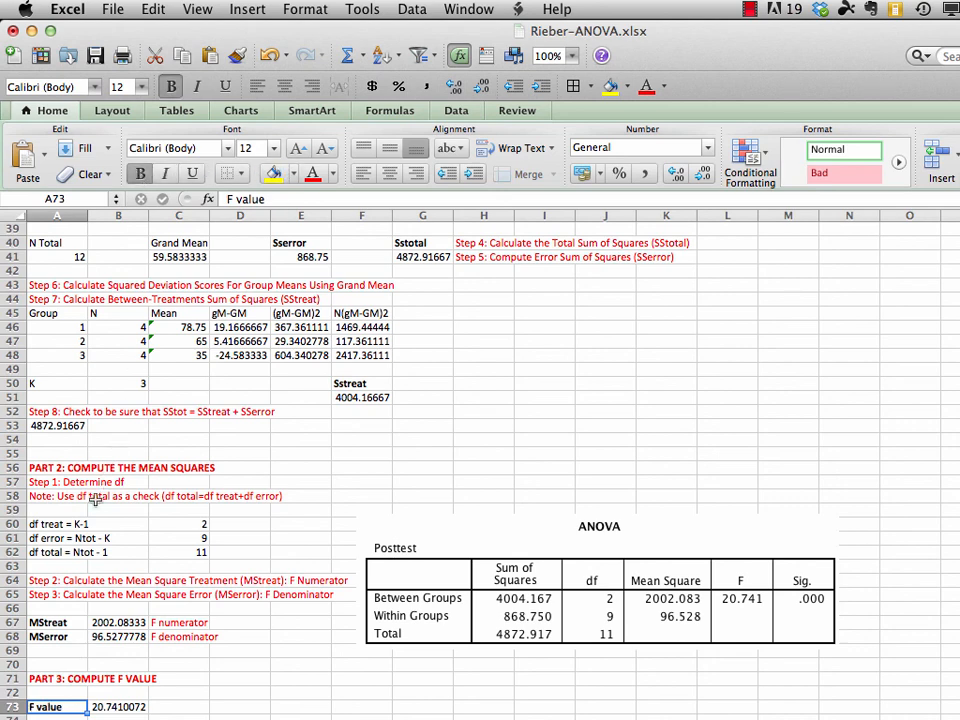
pyautogui.moveTo(52, 523); pyautogui.dragTo(55, 552)
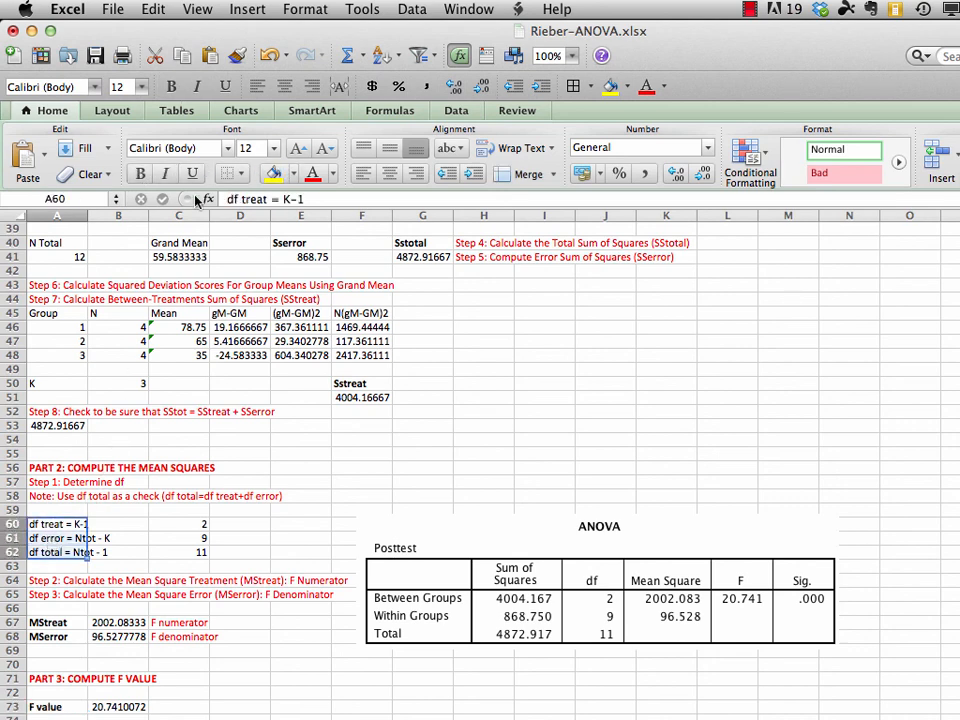
pyautogui.click(140, 174)
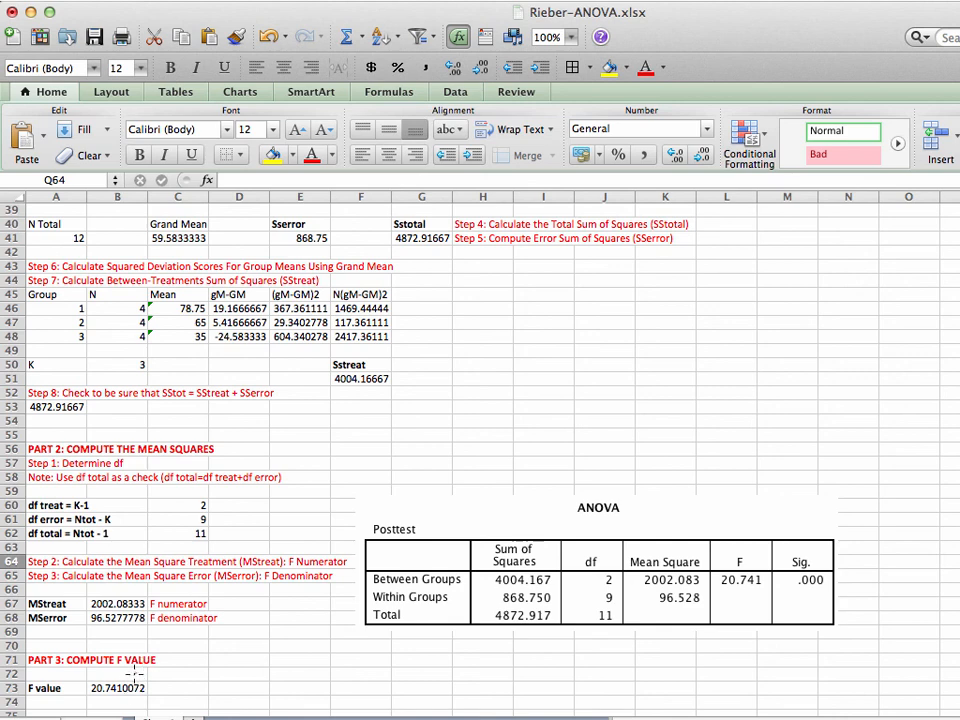
# Compare the worksheet's F value, sums of squares, degrees of freedom and mean squares with the ANOVA output table, and examine its Sig. column
pyautogui.moveTo(128, 672)
pyautogui.mouseDown()
pyautogui.moveTo(106, 670)
pyautogui.moveTo(90, 688)
pyautogui.moveTo(100, 703)
pyautogui.moveTo(145, 702)
pyautogui.moveTo(155, 686)
pyautogui.moveTo(123, 671)
pyautogui.mouseUp()
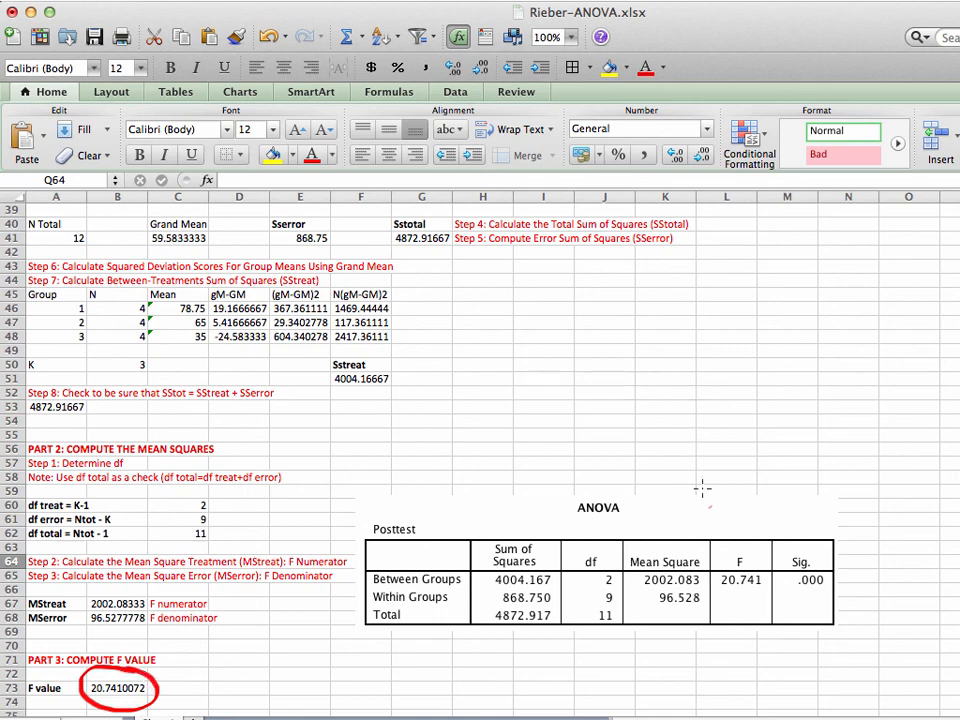
pyautogui.moveTo(776, 561)
pyautogui.mouseDown()
pyautogui.moveTo(716, 572)
pyautogui.moveTo(720, 597)
pyautogui.moveTo(768, 580)
pyautogui.moveTo(782, 540)
pyautogui.mouseUp()
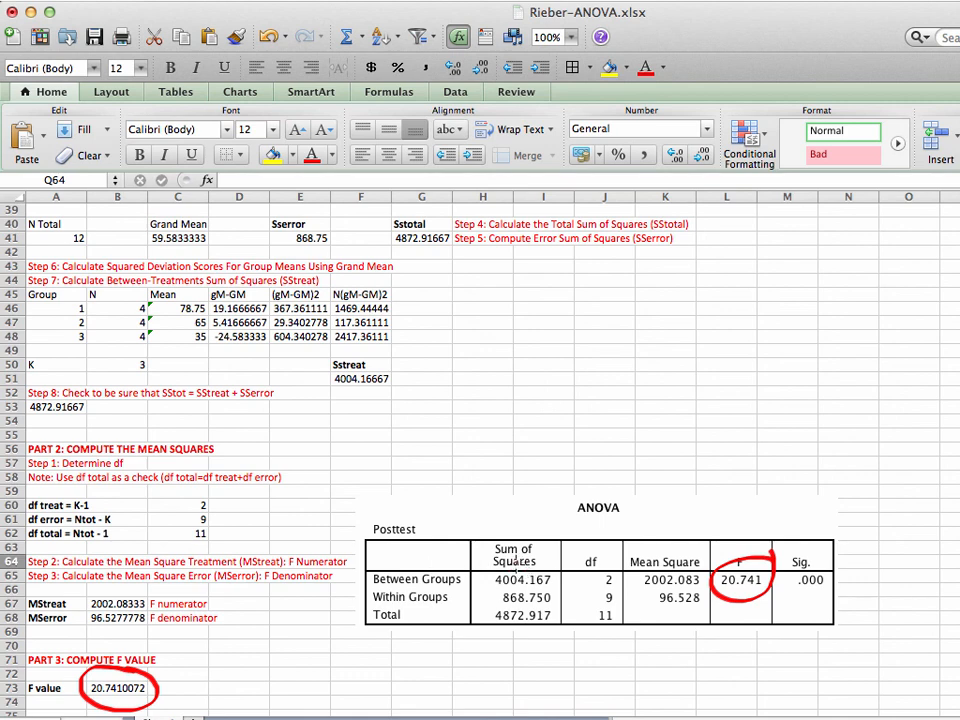
pyautogui.moveTo(497, 571)
pyautogui.mouseDown()
pyautogui.moveTo(487, 590)
pyautogui.moveTo(530, 598)
pyautogui.moveTo(562, 579)
pyautogui.moveTo(510, 556)
pyautogui.mouseUp()
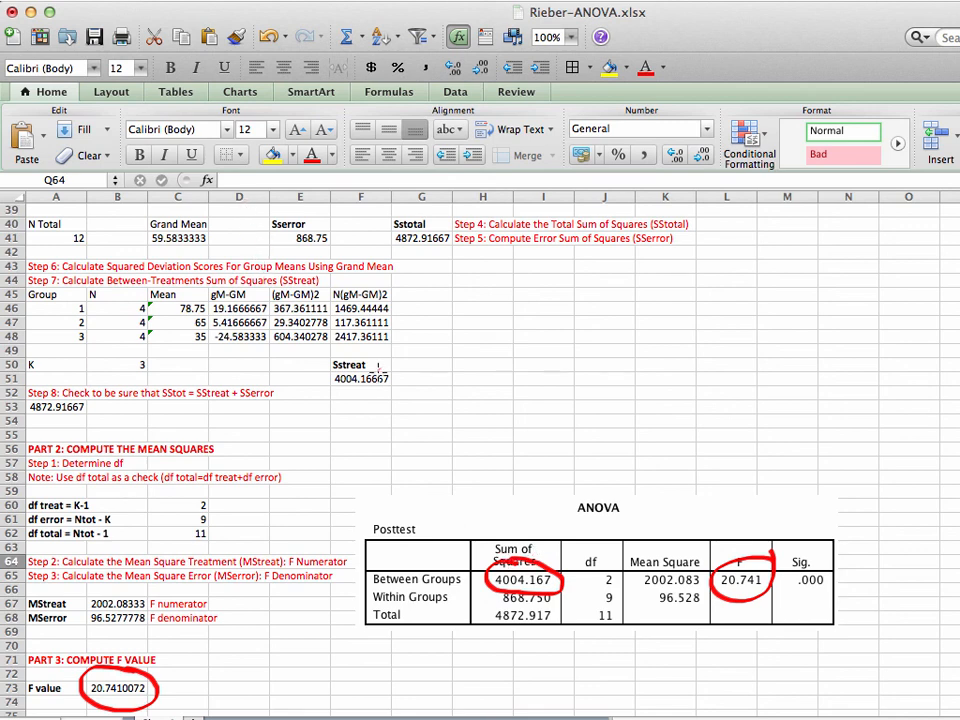
pyautogui.moveTo(375, 364)
pyautogui.mouseDown()
pyautogui.moveTo(331, 361)
pyautogui.moveTo(330, 393)
pyautogui.moveTo(396, 392)
pyautogui.moveTo(371, 358)
pyautogui.mouseUp()
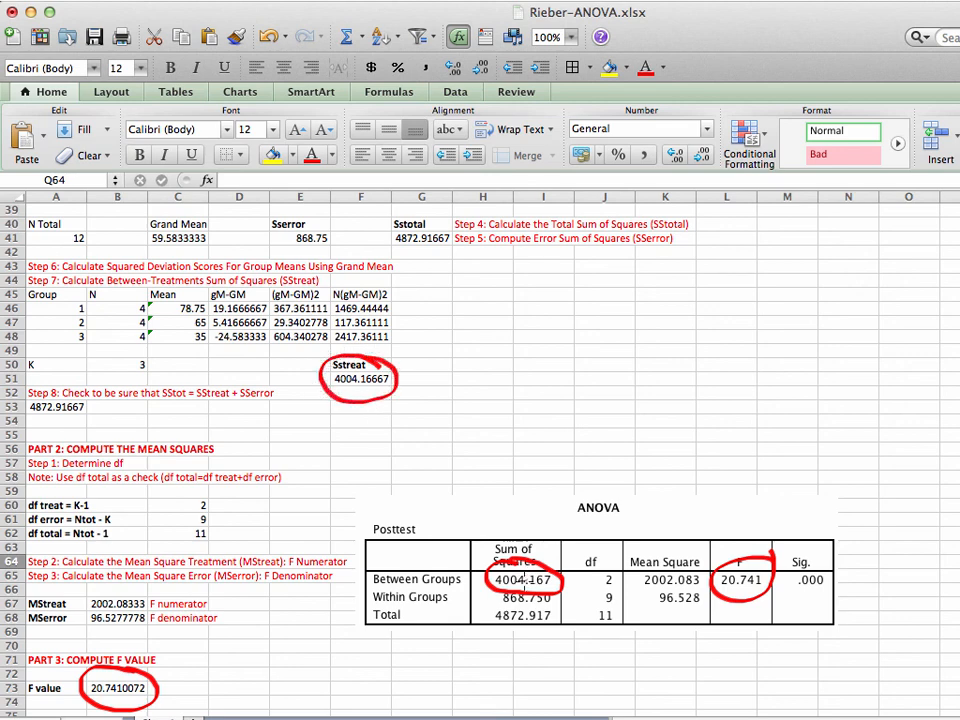
pyautogui.moveTo(510, 585)
pyautogui.mouseDown()
pyautogui.moveTo(489, 586)
pyautogui.moveTo(508, 605)
pyautogui.moveTo(560, 589)
pyautogui.mouseUp()
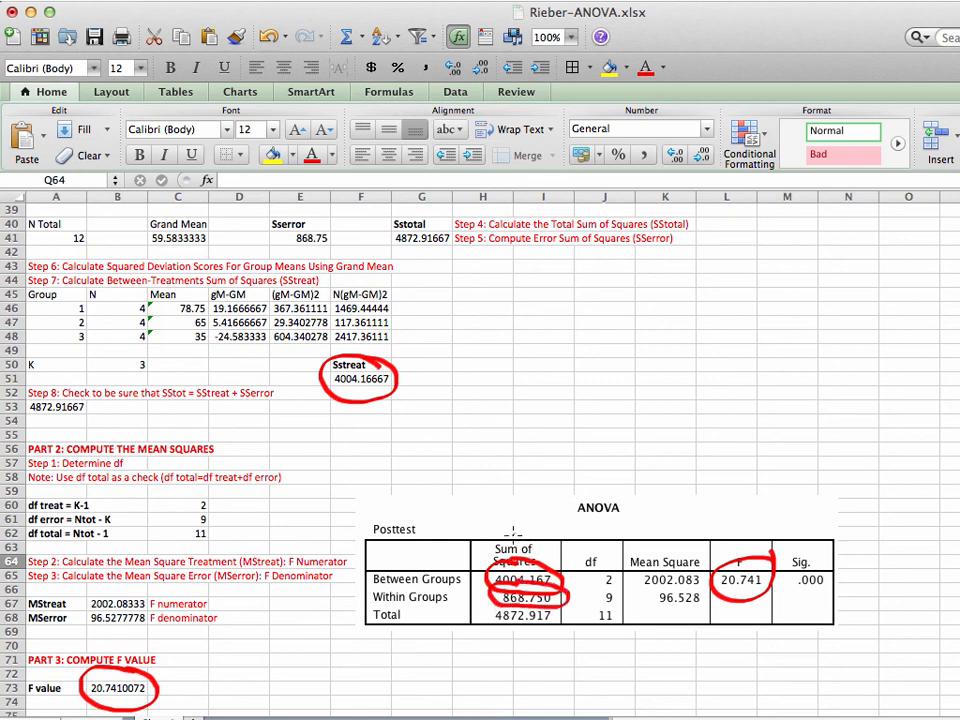
pyautogui.moveTo(325, 234)
pyautogui.mouseDown()
pyautogui.moveTo(300, 218)
pyautogui.moveTo(262, 240)
pyautogui.moveTo(330, 252)
pyautogui.moveTo(330, 222)
pyautogui.moveTo(318, 216)
pyautogui.mouseUp()
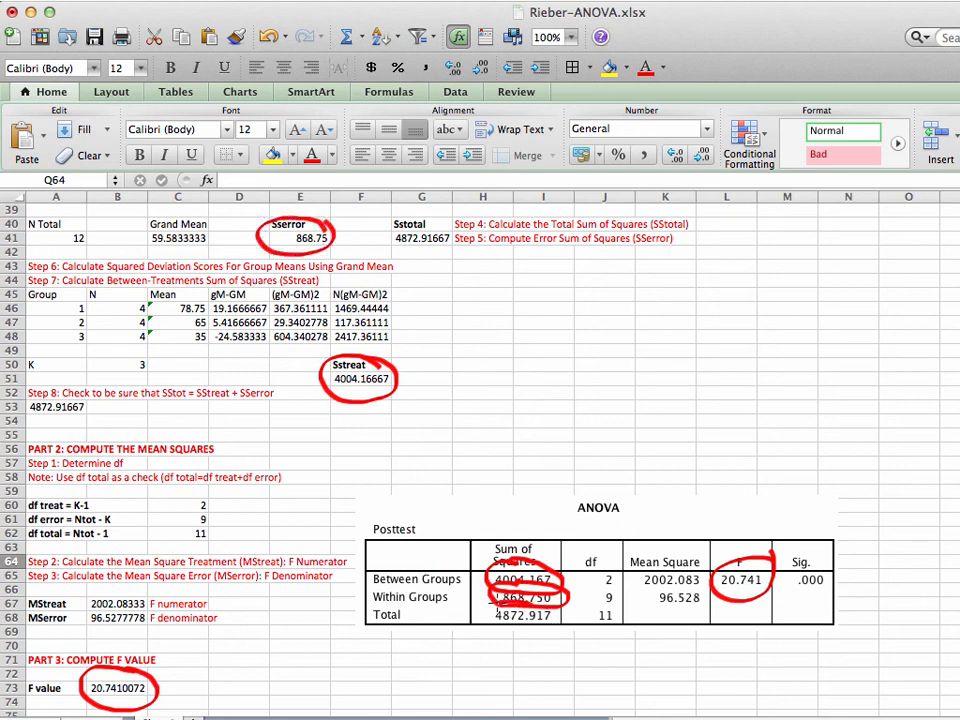
pyautogui.moveTo(491, 598)
pyautogui.mouseDown()
pyautogui.moveTo(500, 632)
pyautogui.moveTo(563, 628)
pyautogui.moveTo(558, 585)
pyautogui.mouseUp()
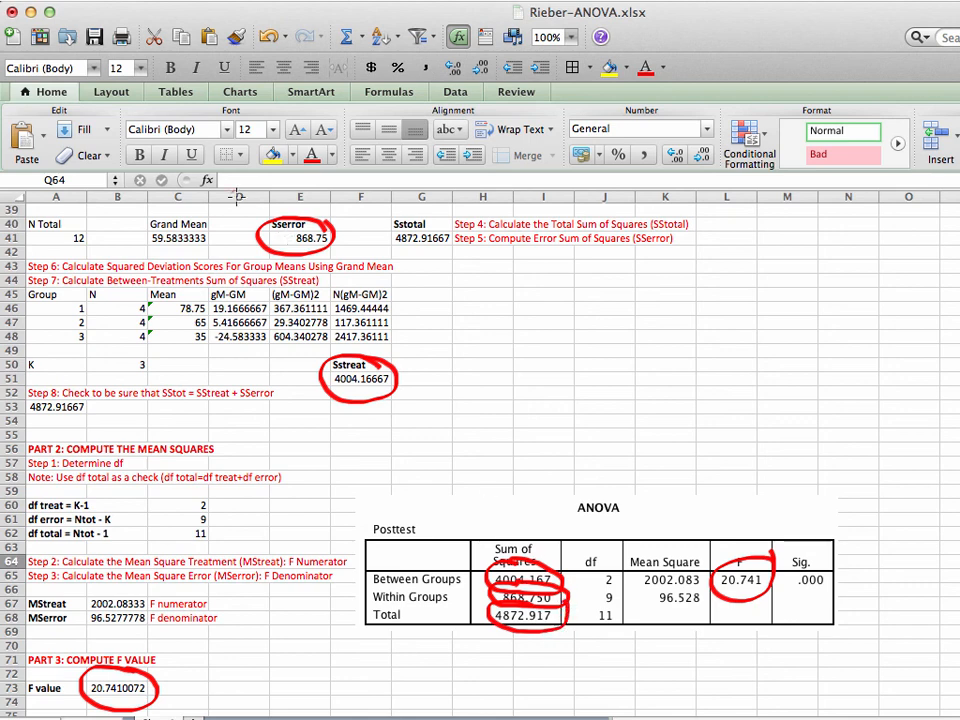
pyautogui.moveTo(437, 214)
pyautogui.mouseDown()
pyautogui.moveTo(395, 255)
pyautogui.moveTo(450, 210)
pyautogui.mouseUp()
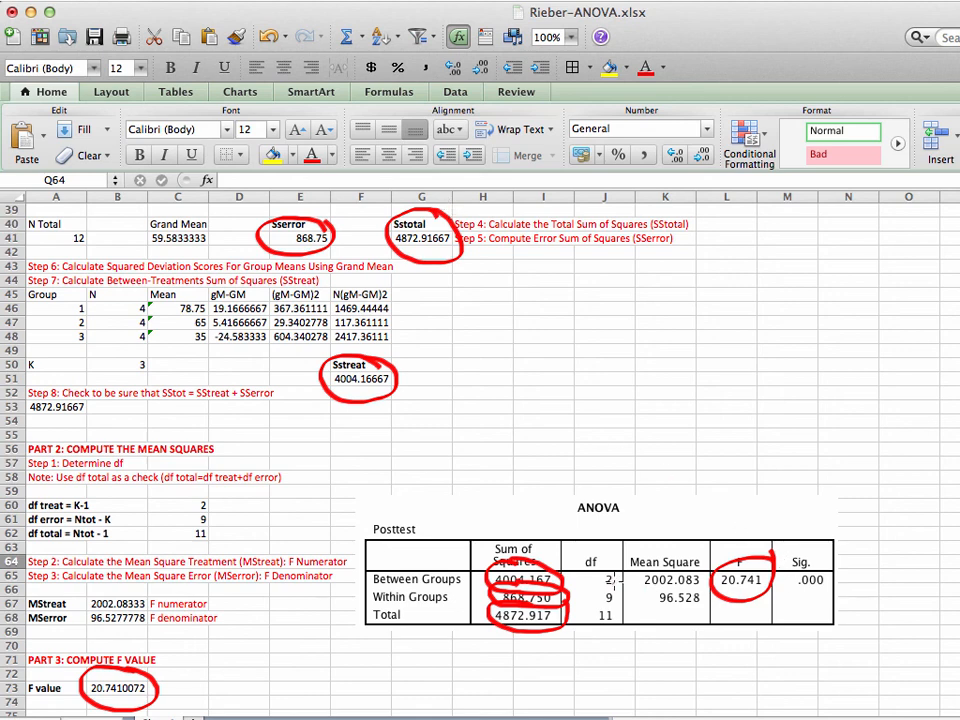
pyautogui.moveTo(628, 566)
pyautogui.mouseDown()
pyautogui.moveTo(624, 578)
pyautogui.moveTo(588, 562)
pyautogui.moveTo(590, 632)
pyautogui.moveTo(628, 560)
pyautogui.mouseUp()
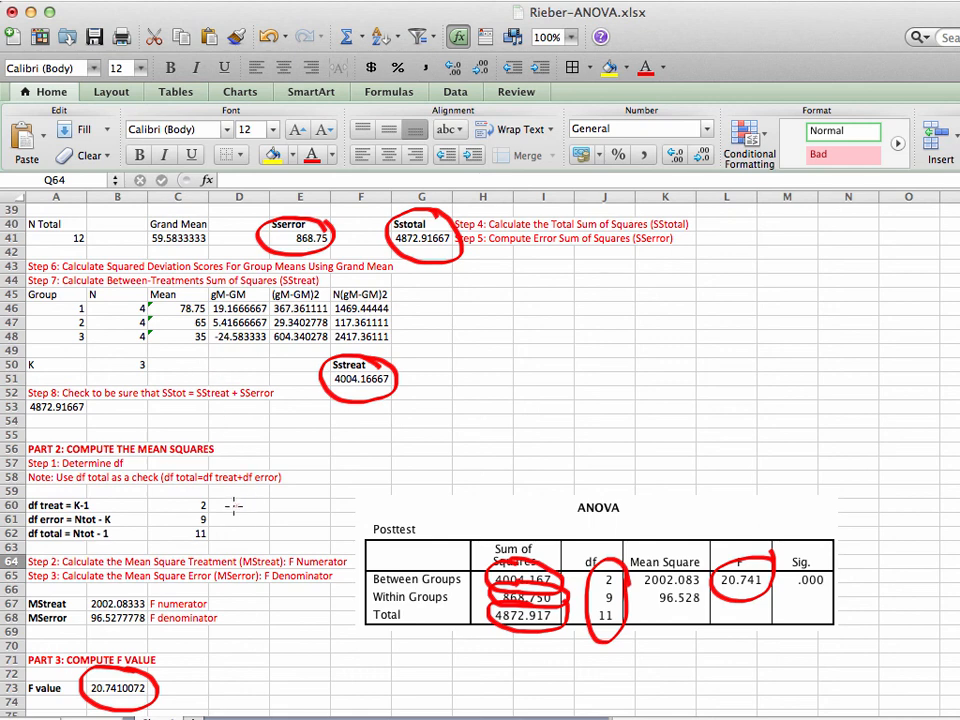
pyautogui.moveTo(223, 514)
pyautogui.mouseDown()
pyautogui.moveTo(214, 490)
pyautogui.moveTo(176, 525)
pyautogui.moveTo(200, 548)
pyautogui.moveTo(226, 525)
pyautogui.mouseUp()
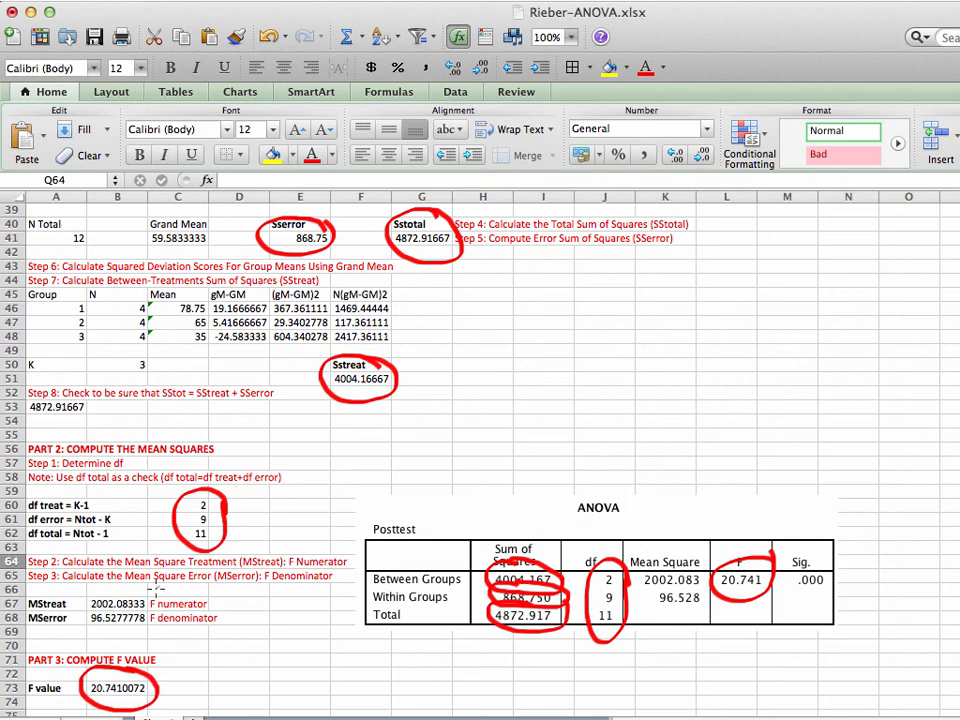
pyautogui.moveTo(112, 590)
pyautogui.mouseDown()
pyautogui.moveTo(90, 598)
pyautogui.moveTo(82, 617)
pyautogui.moveTo(122, 645)
pyautogui.moveTo(155, 620)
pyautogui.moveTo(129, 585)
pyautogui.mouseUp()
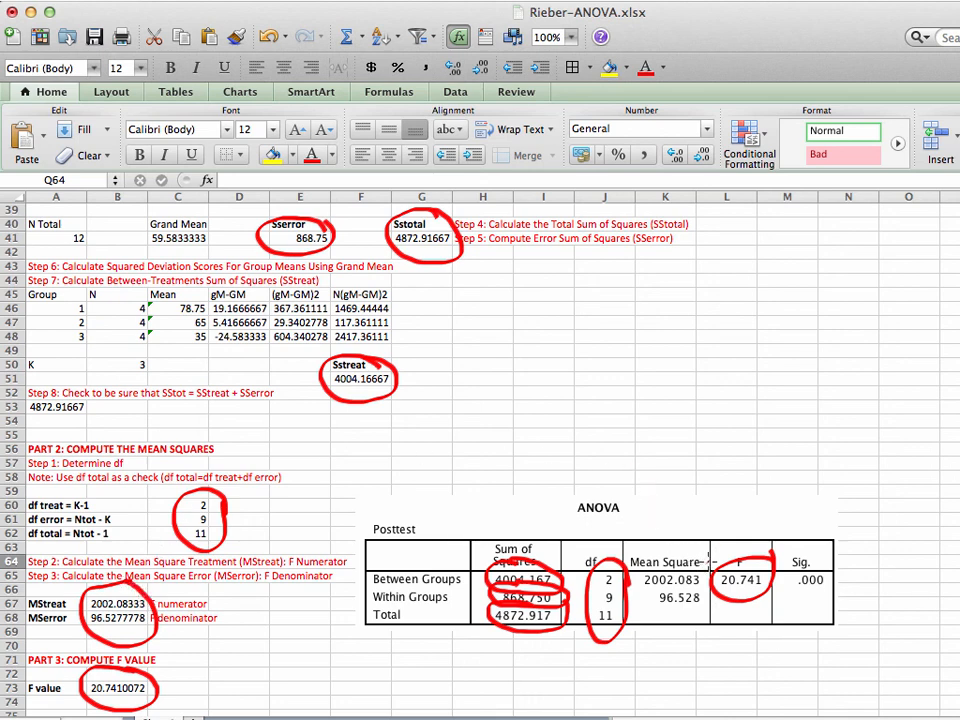
pyautogui.moveTo(706, 552)
pyautogui.mouseDown()
pyautogui.moveTo(688, 524)
pyautogui.moveTo(641, 521)
pyautogui.moveTo(632, 568)
pyautogui.moveTo(668, 642)
pyautogui.moveTo(708, 600)
pyautogui.moveTo(712, 552)
pyautogui.mouseUp()
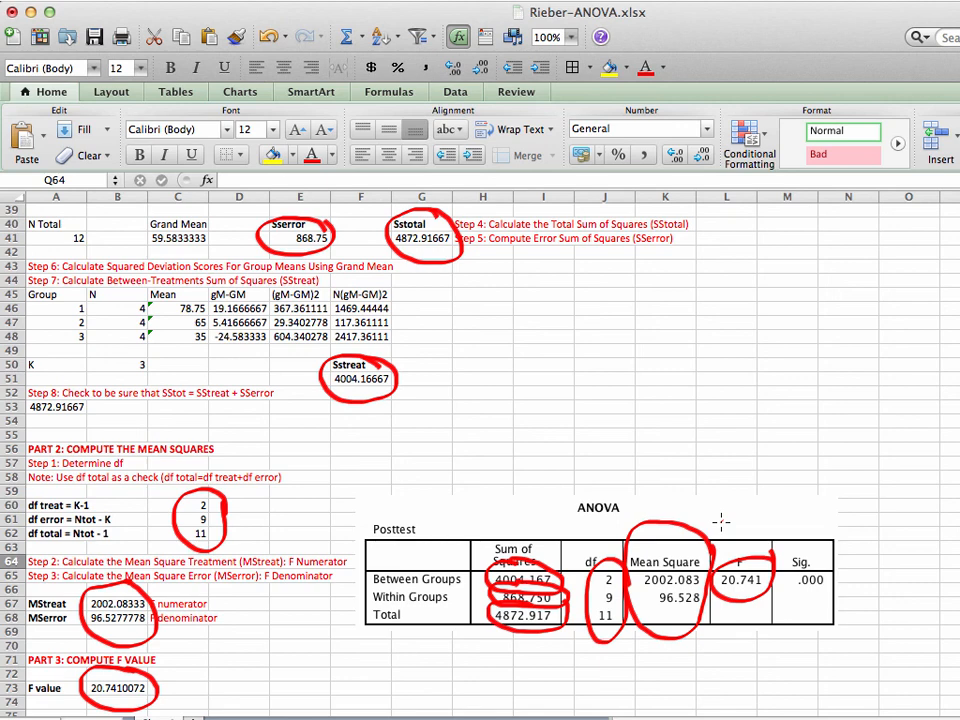
pyautogui.moveTo(852, 578)
pyautogui.mouseDown()
pyautogui.moveTo(795, 535)
pyautogui.moveTo(784, 614)
pyautogui.moveTo(853, 592)
pyautogui.mouseUp()
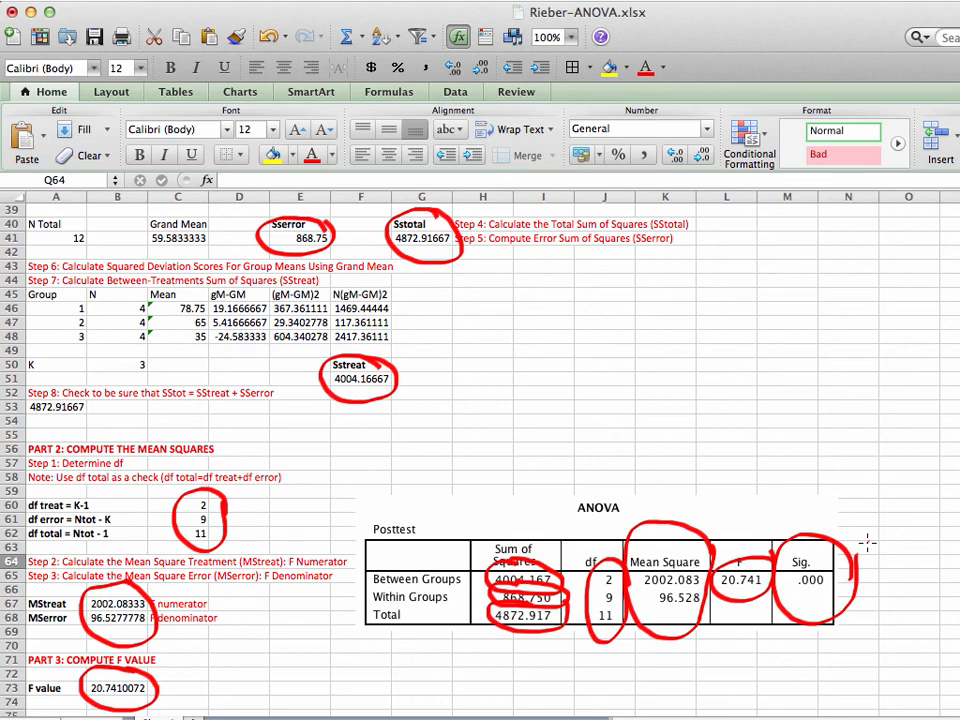
pyautogui.scroll(12, 480, 465)
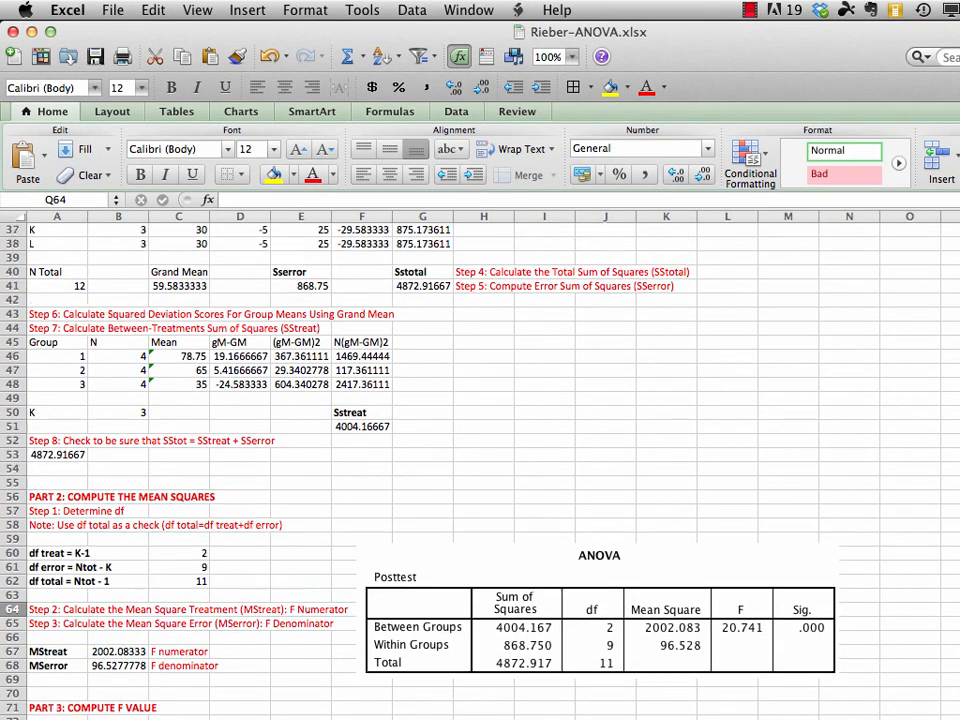
# Move the "PART 4: INTERPRET F VALUE" heading from A16 to A75, below the F value
pyautogui.click(958, 567)
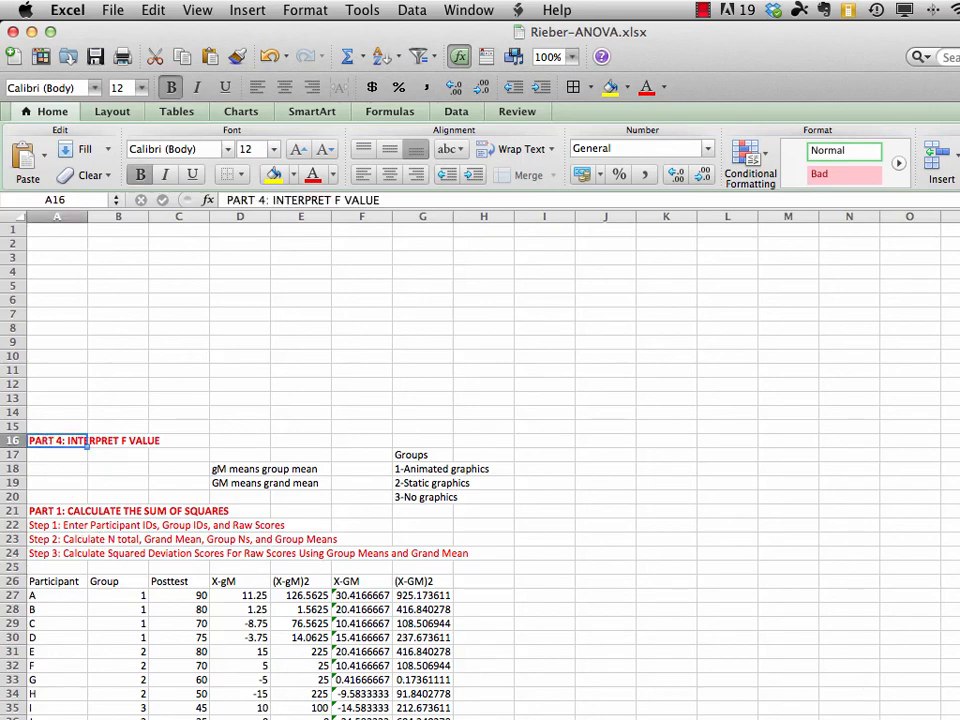
pyautogui.click(153, 10)
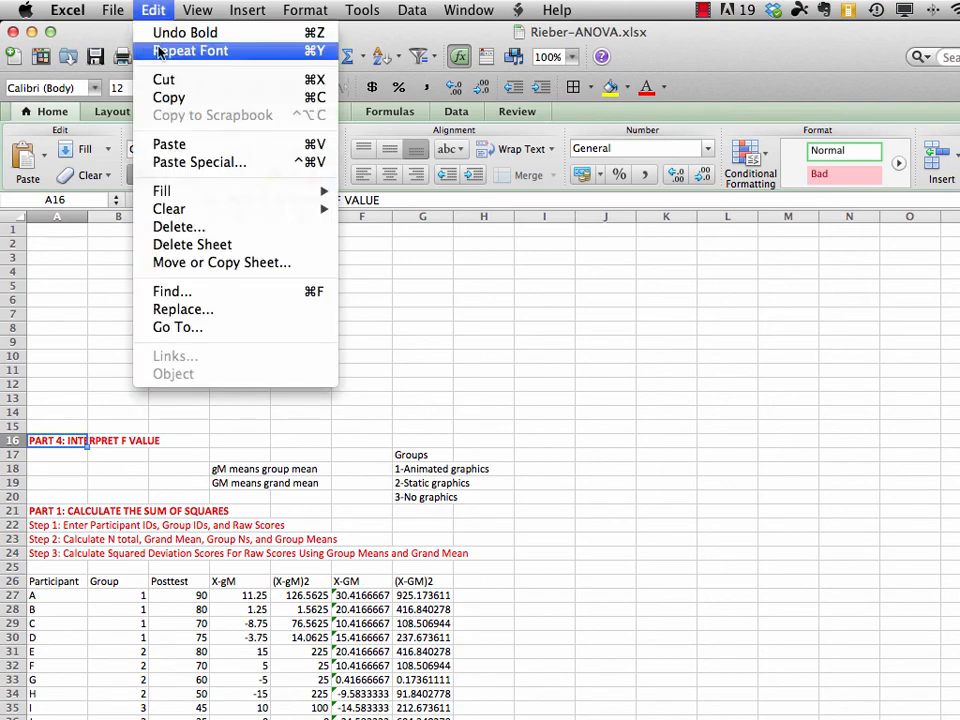
pyautogui.click(163, 79)
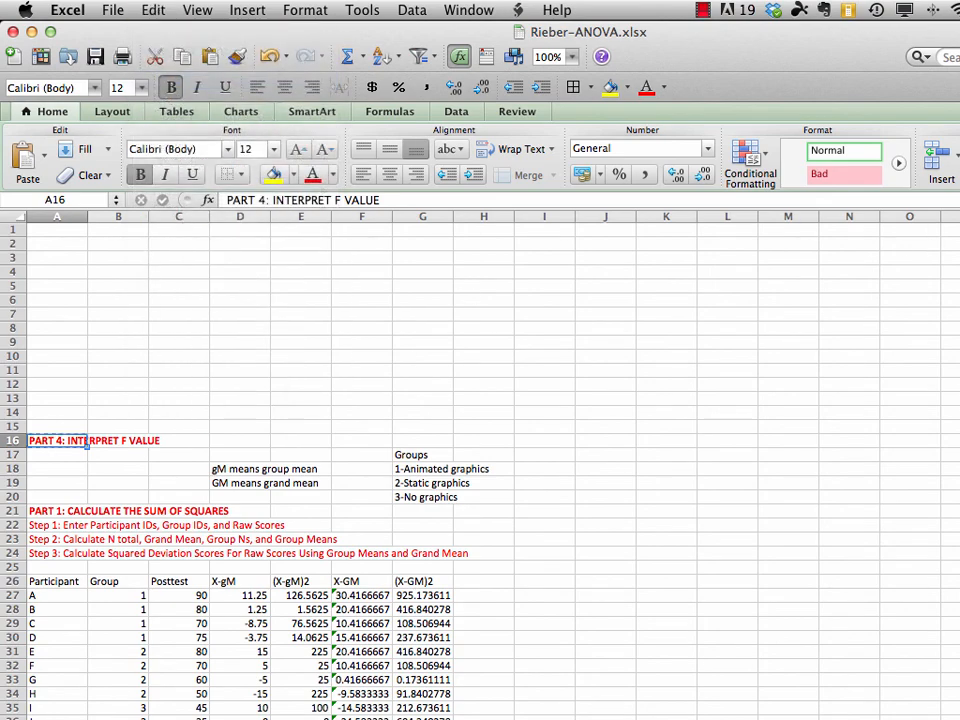
pyautogui.scroll(-10, 480, 460)
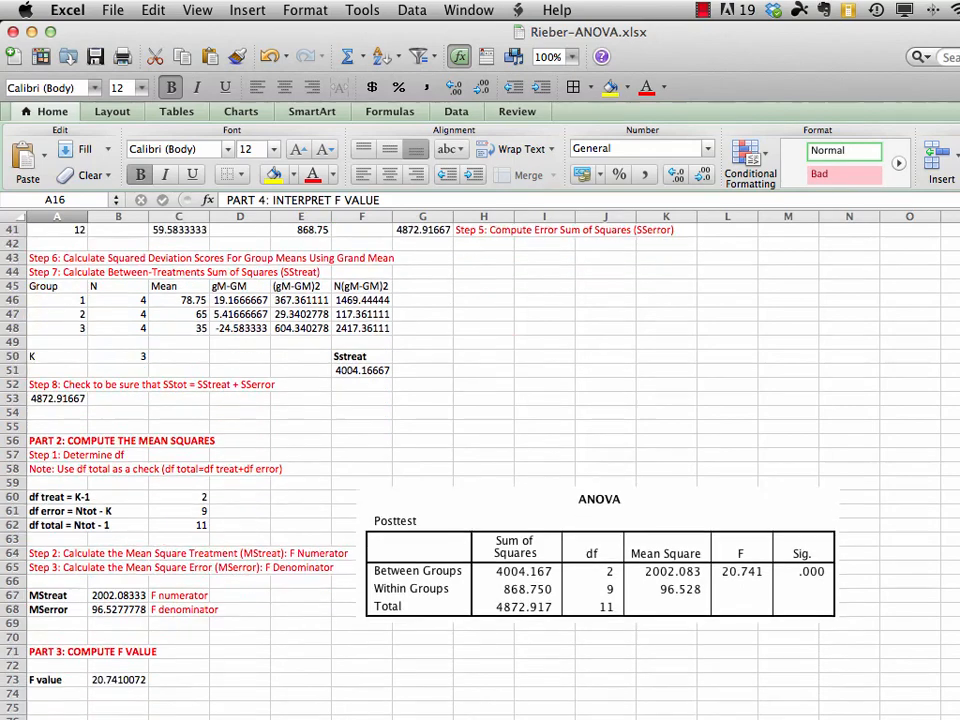
pyautogui.scroll(-2, 480, 460)
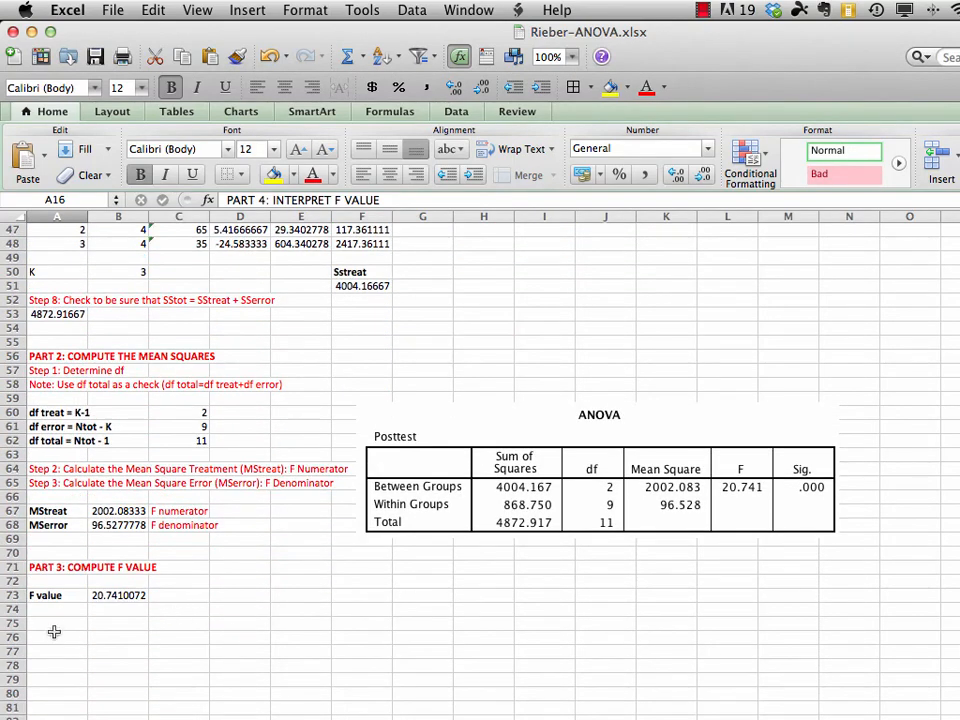
pyautogui.click(50, 623)
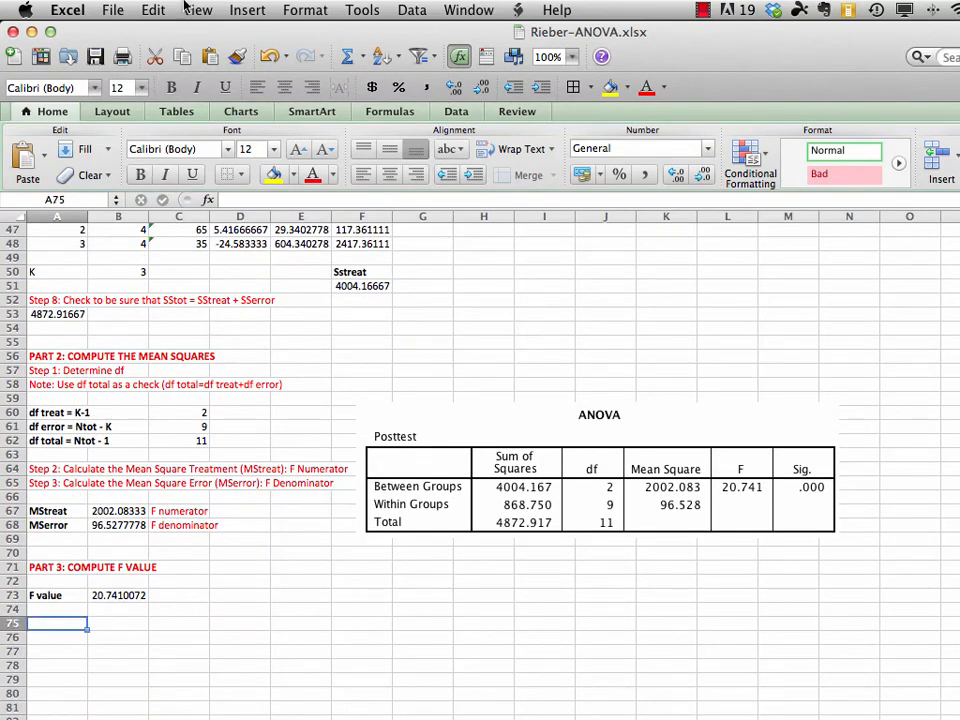
pyautogui.click(153, 10)
pyautogui.click(183, 145)
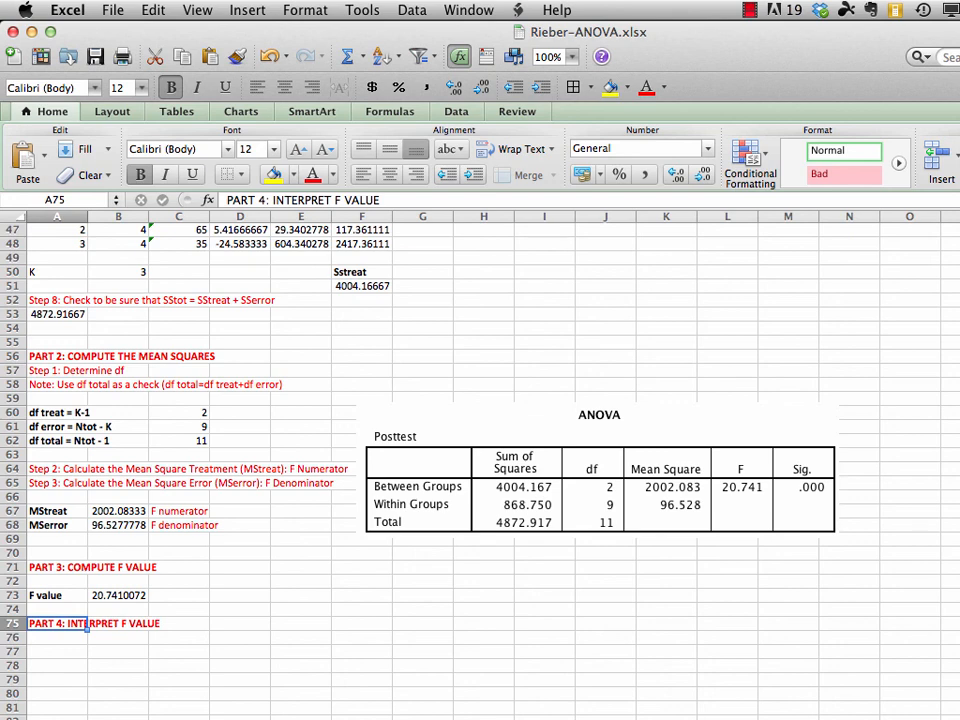
# Enter the first interpretation question in A76: "1. Are the means of the treatment groups the same?"
pyautogui.click(64, 638)
pyautogui.write('1.')
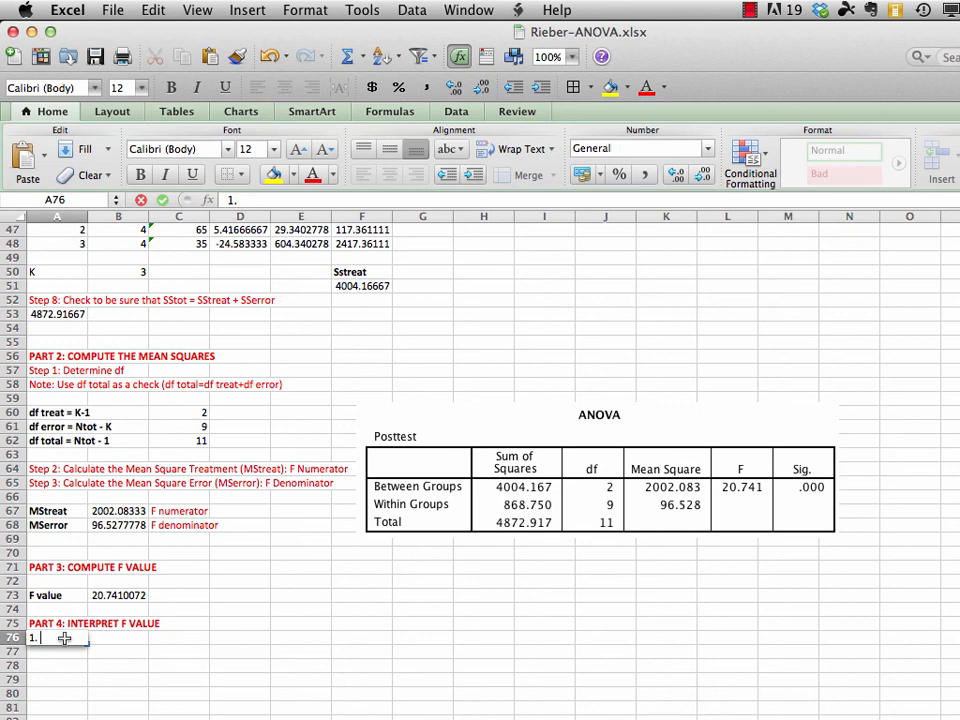
pyautogui.write('Are the m')
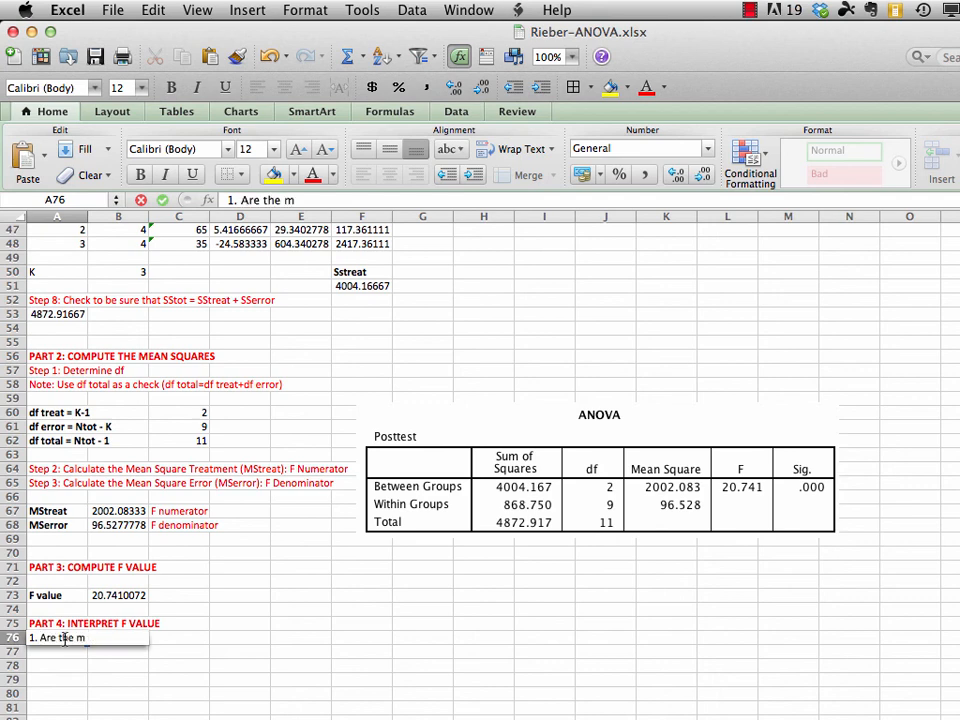
pyautogui.write('eans of the treat')
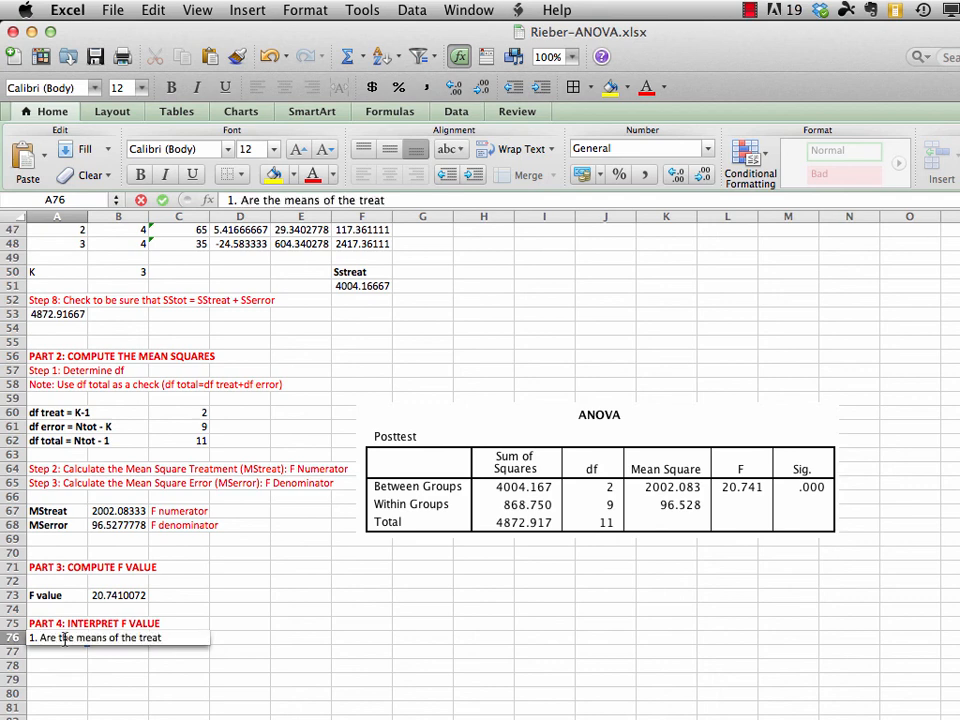
pyautogui.write('ment groups the same?')
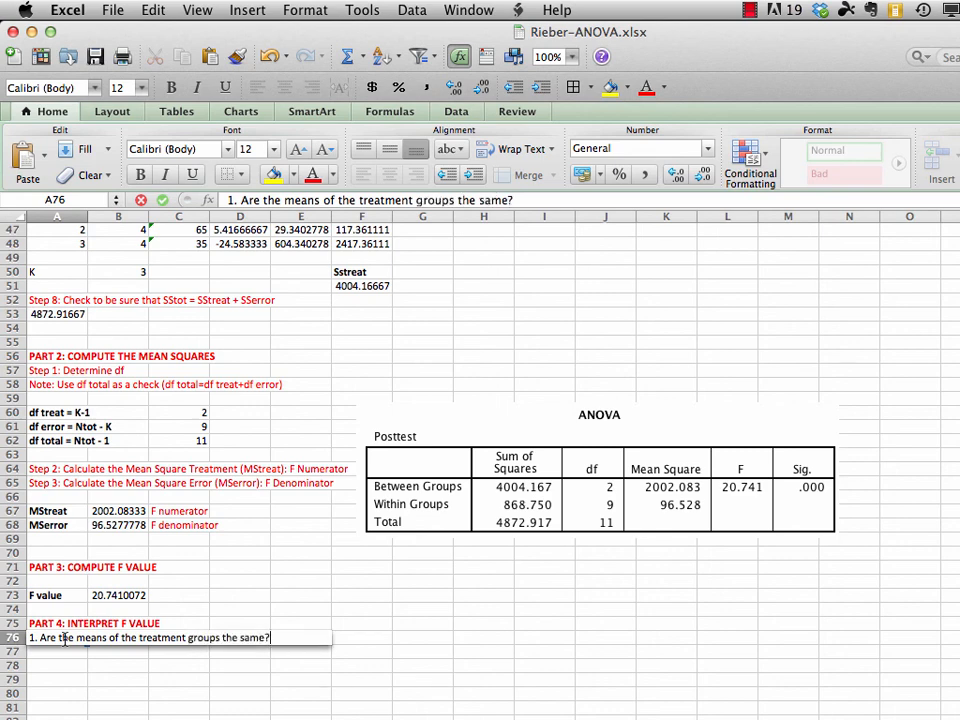
pyautogui.press('Return')
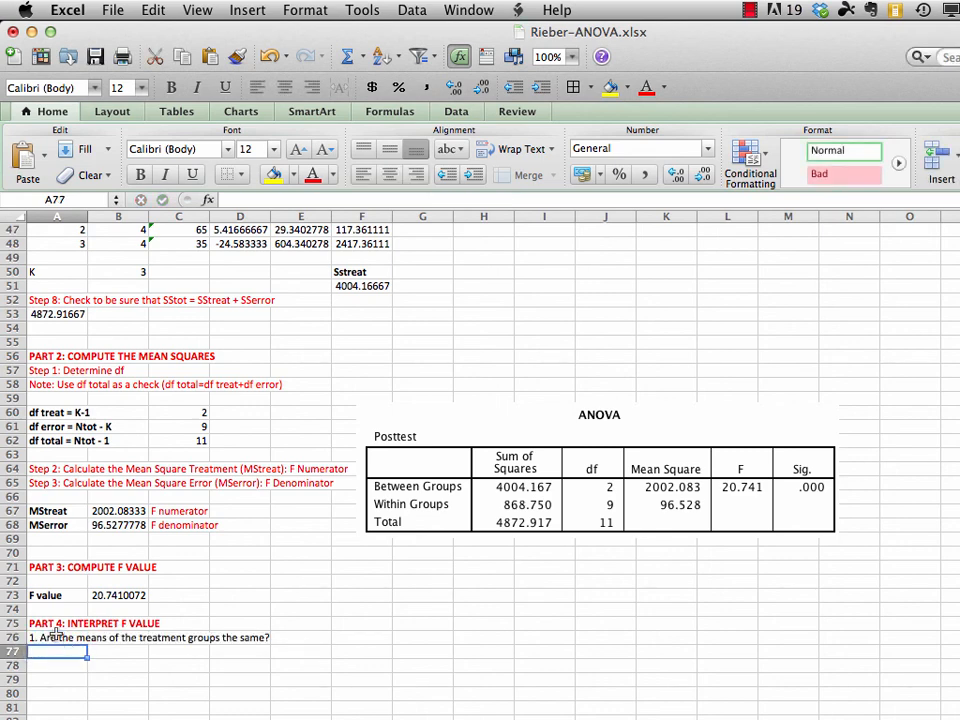
# Enter in A77: "2. If no (i.e. rejecting the null hypothesis), then which of the treatment means are different from each other?"
pyautogui.write('2.')
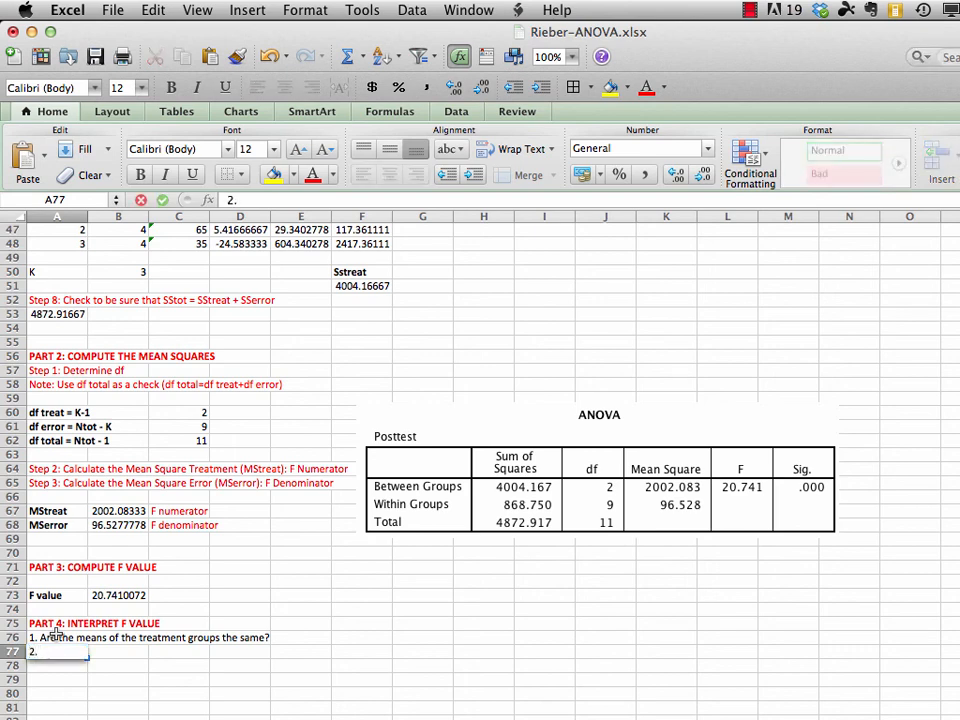
pyautogui.write(' If no (i.e. rejecting the h')
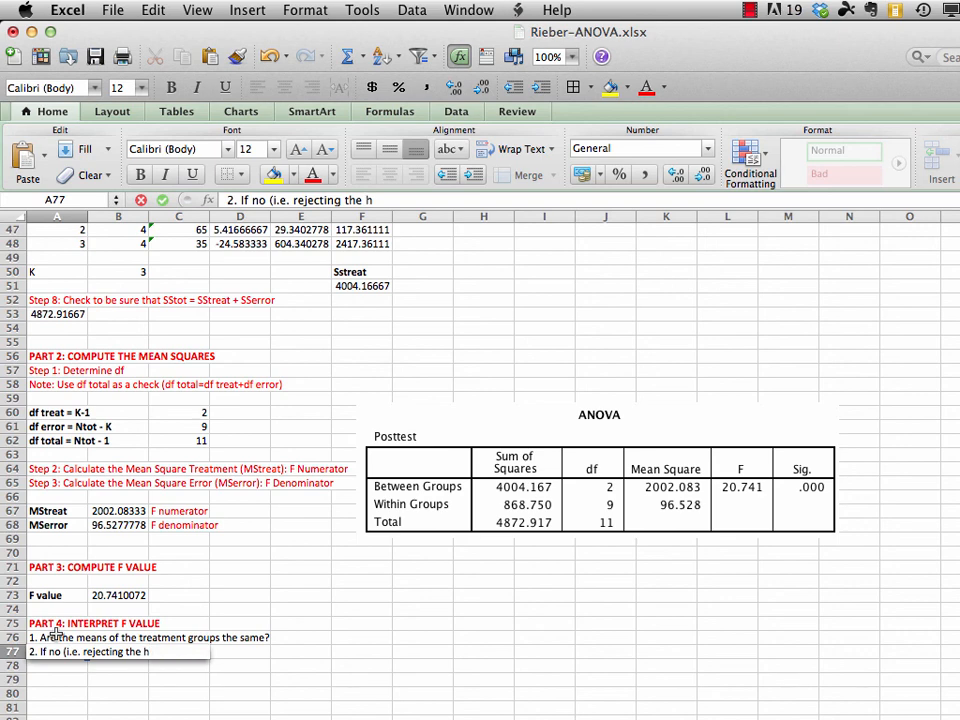
pyautogui.press('BackSpace')
pyautogui.write('null hypothesis)')
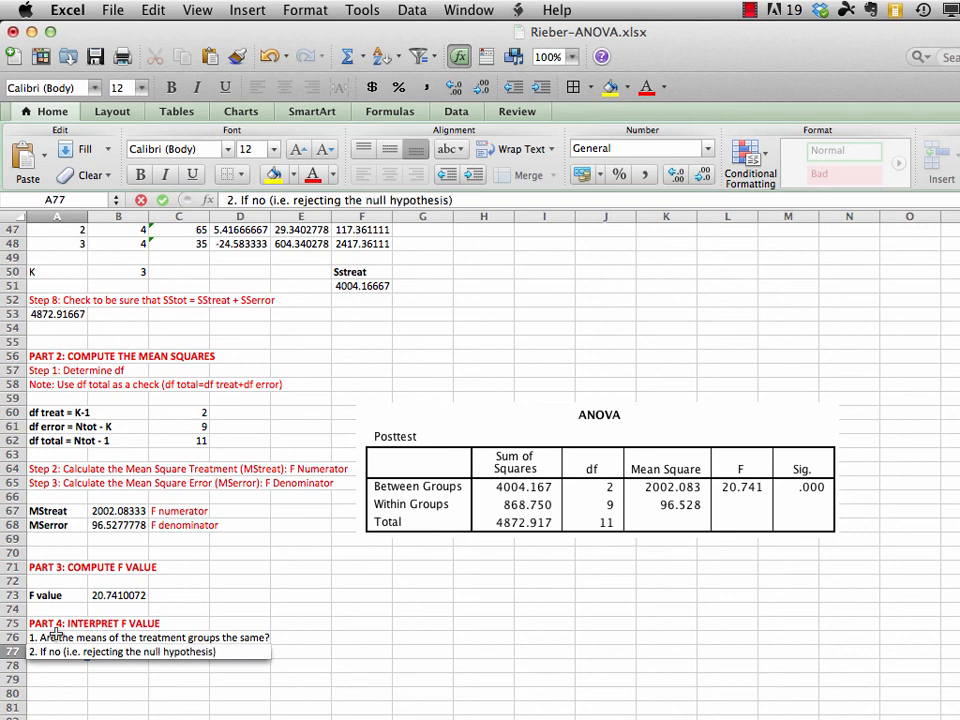
pyautogui.write(', then which of the t')
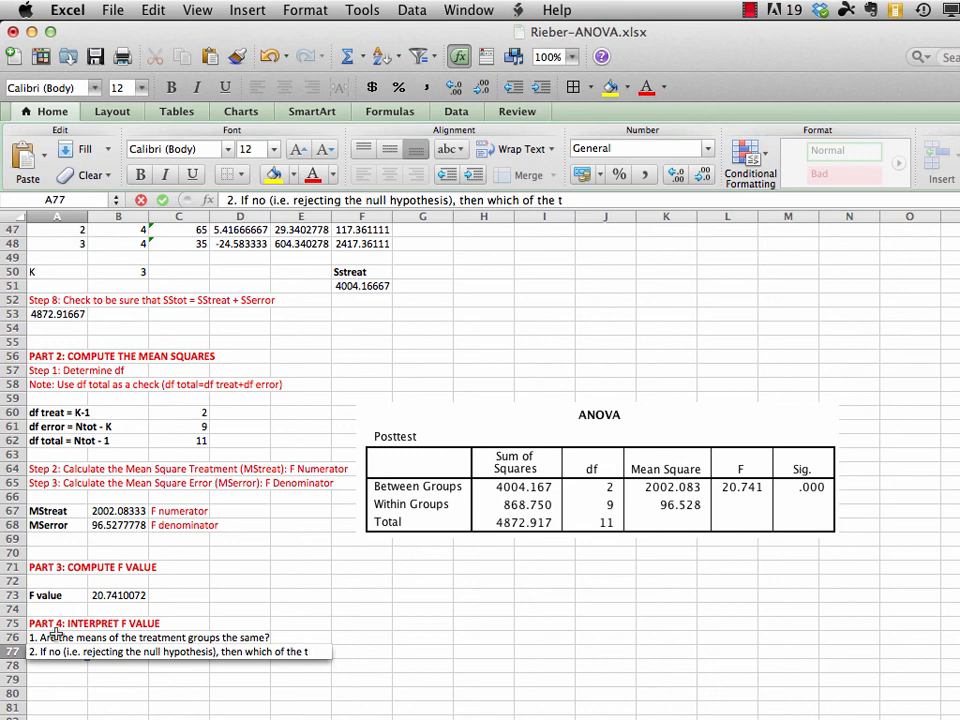
pyautogui.write('reatm')
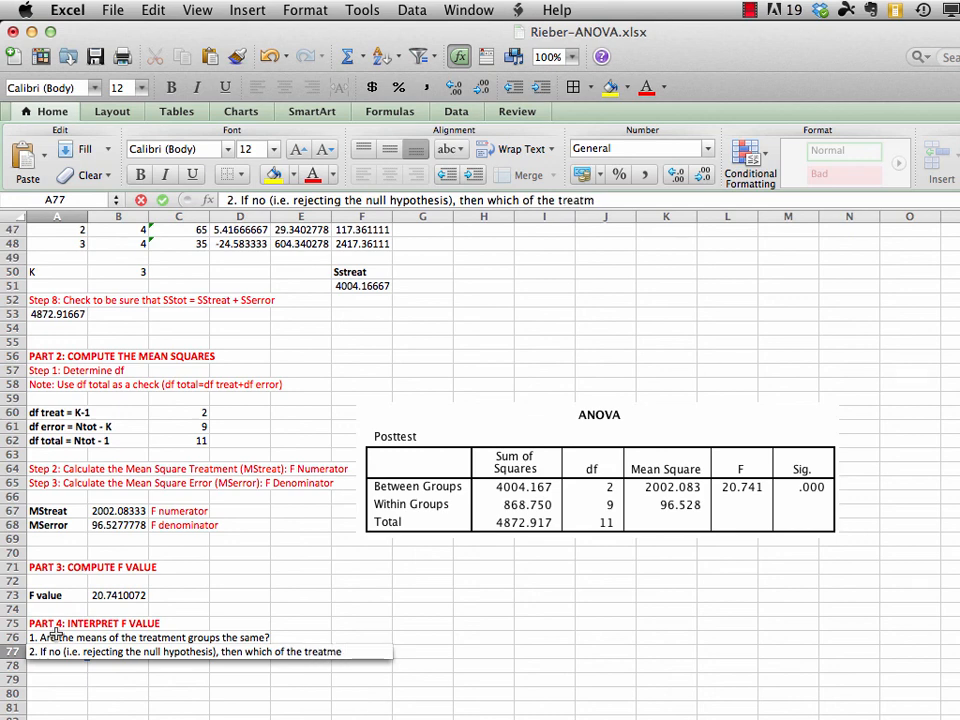
pyautogui.write('ent means are diff')
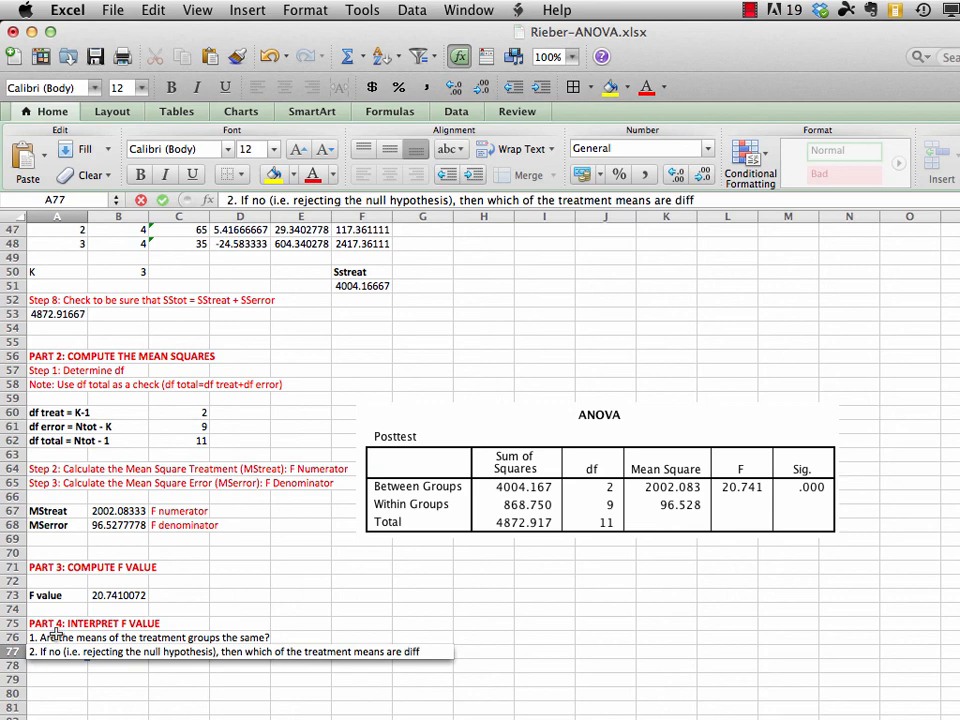
pyautogui.write('erent from each other?')
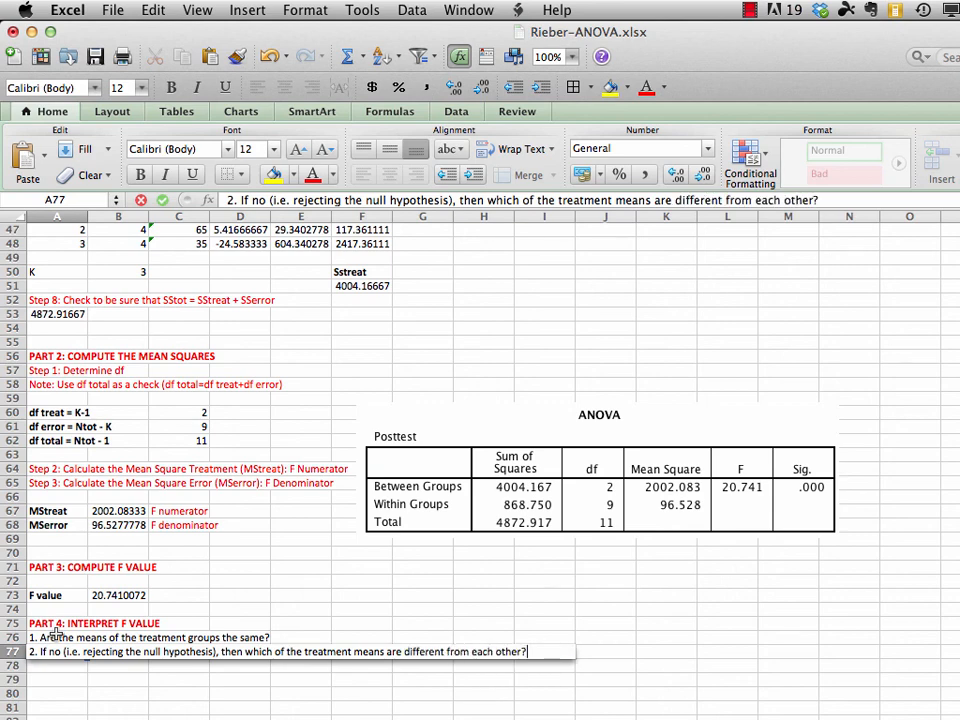
pyautogui.press('Return')
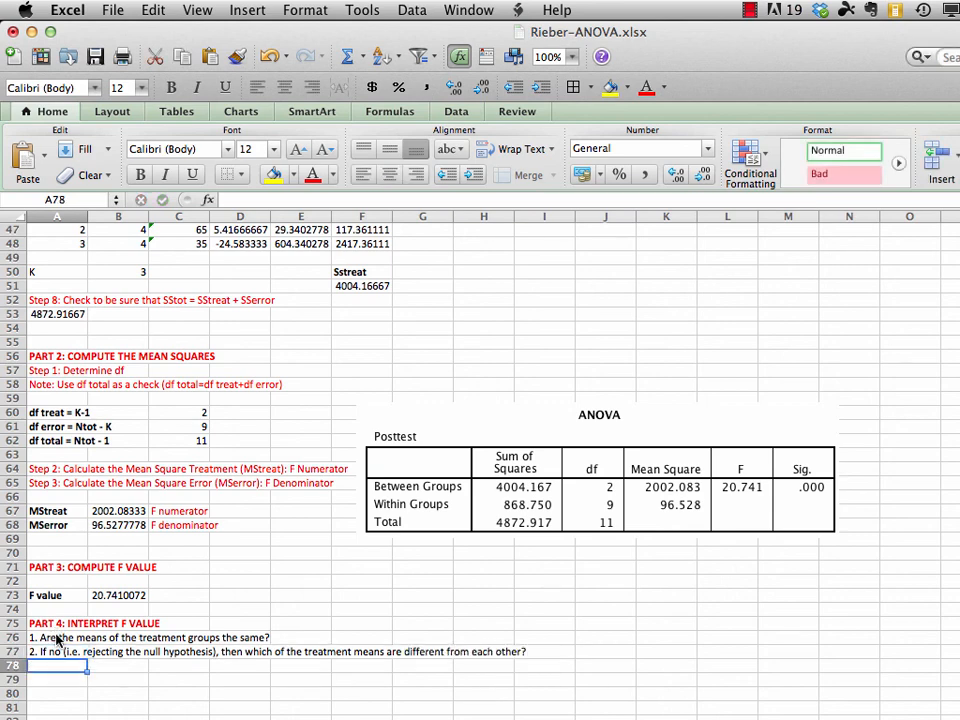
# Make the two interpretation questions in A76:A77 red, and select the group means in C46:C48 to compare them
pyautogui.moveTo(50, 638); pyautogui.dragTo(50, 650)
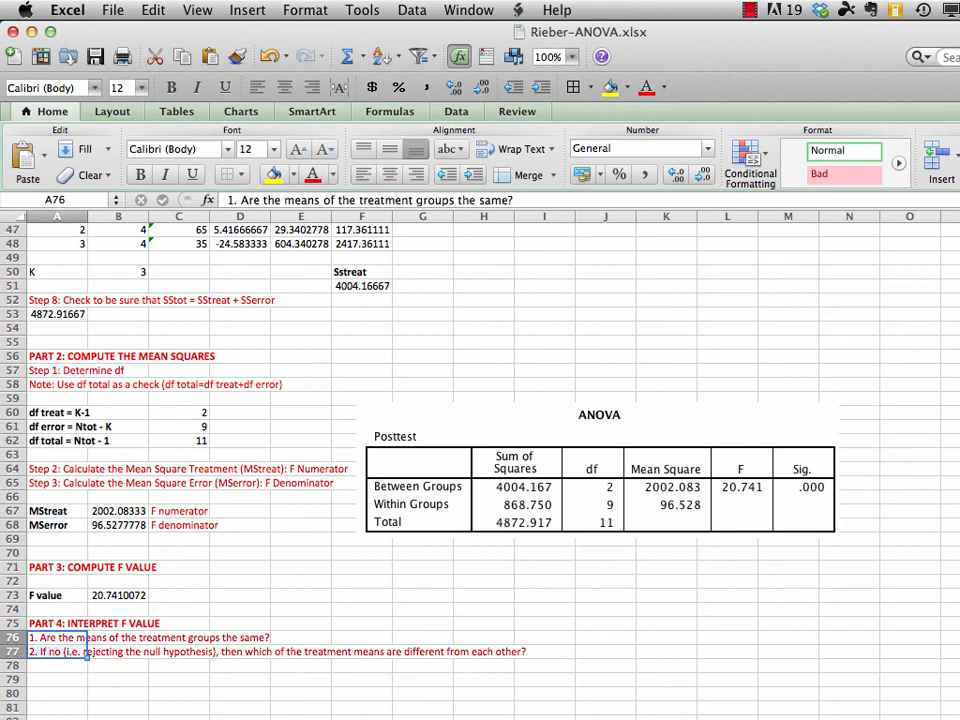
pyautogui.scroll(3, 480, 450)
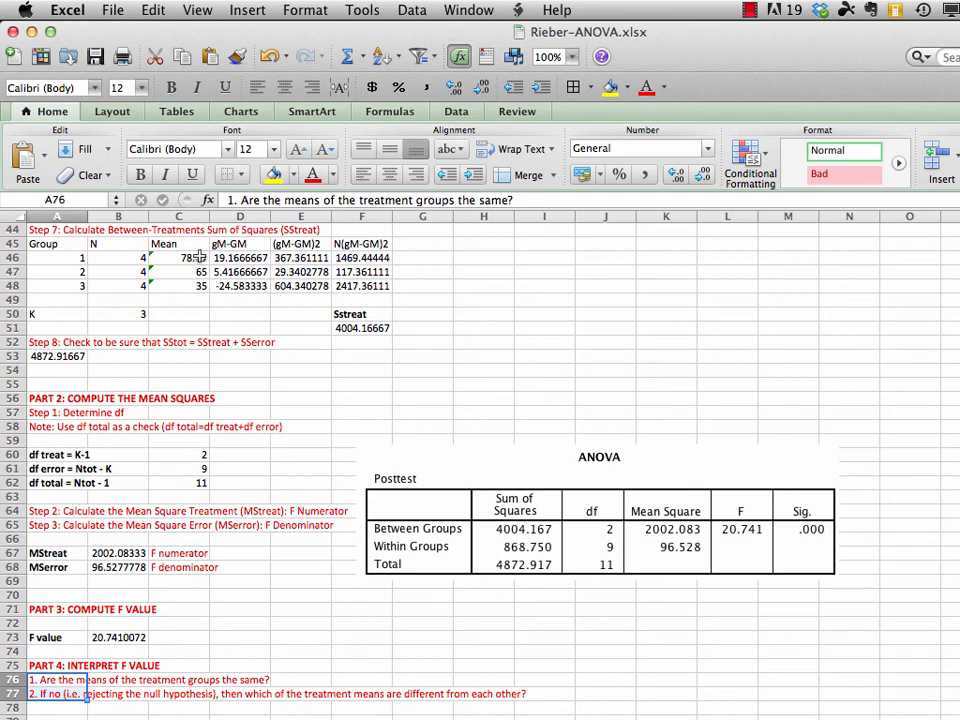
pyautogui.moveTo(192, 257); pyautogui.dragTo(190, 285)
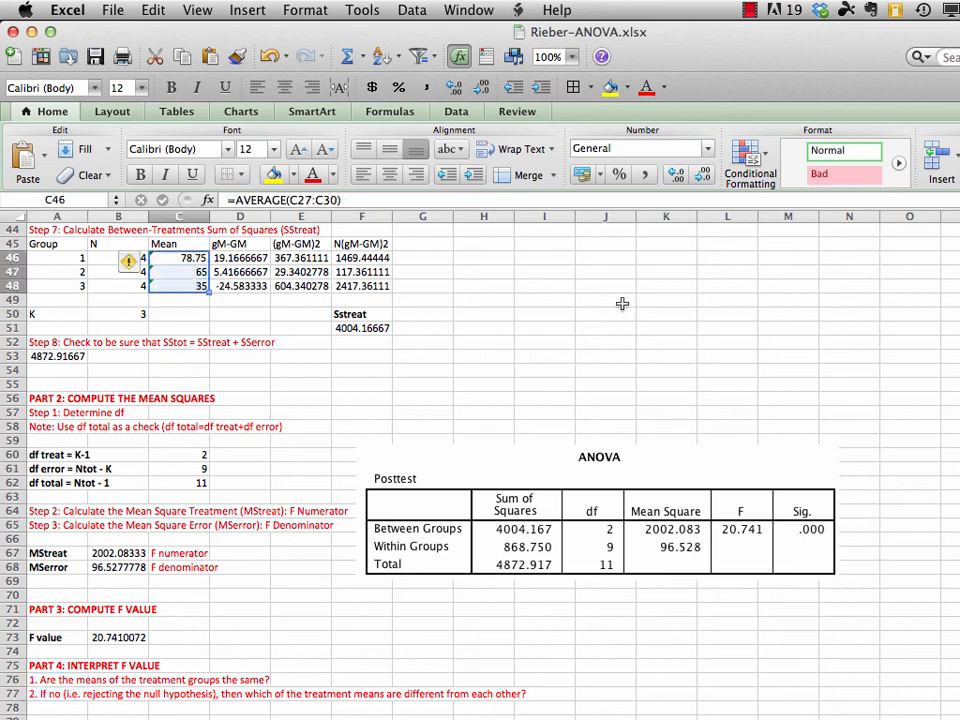
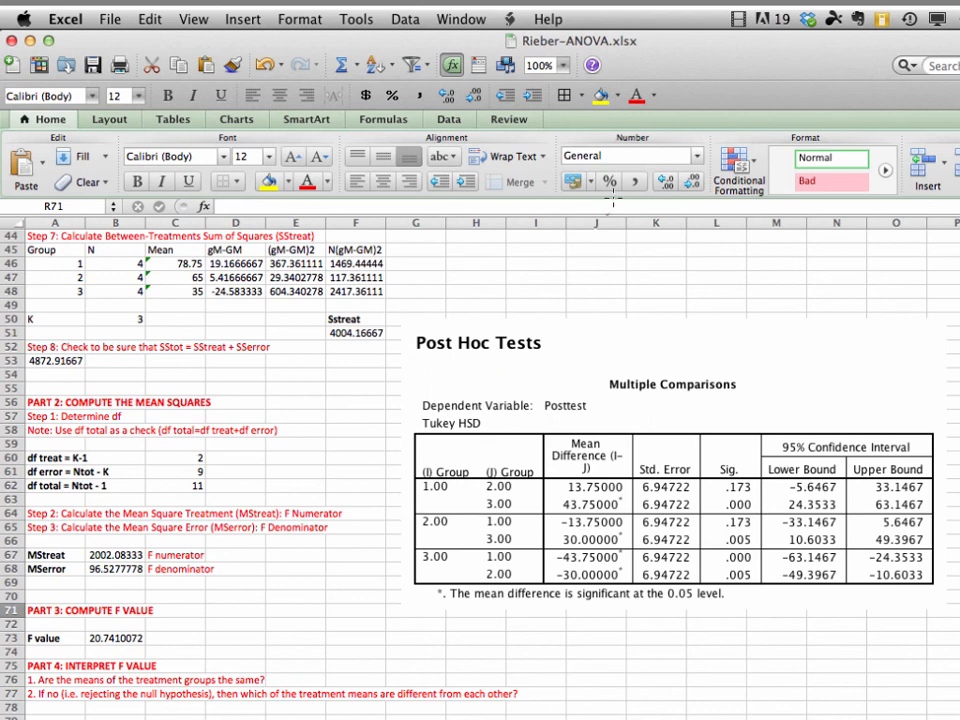
# Examine the Tukey HSD multiple comparisons table, marking the group pairs, significant mean differences and Sig. values, and compare them with the group means
pyautogui.moveTo(537, 385)
pyautogui.mouseDown()
pyautogui.moveTo(405, 406)
pyautogui.moveTo(392, 485)
pyautogui.moveTo(403, 598)
pyautogui.moveTo(533, 617)
pyautogui.moveTo(622, 596)
pyautogui.moveTo(634, 556)
pyautogui.moveTo(624, 404)
pyautogui.moveTo(537, 384)
pyautogui.mouseUp()
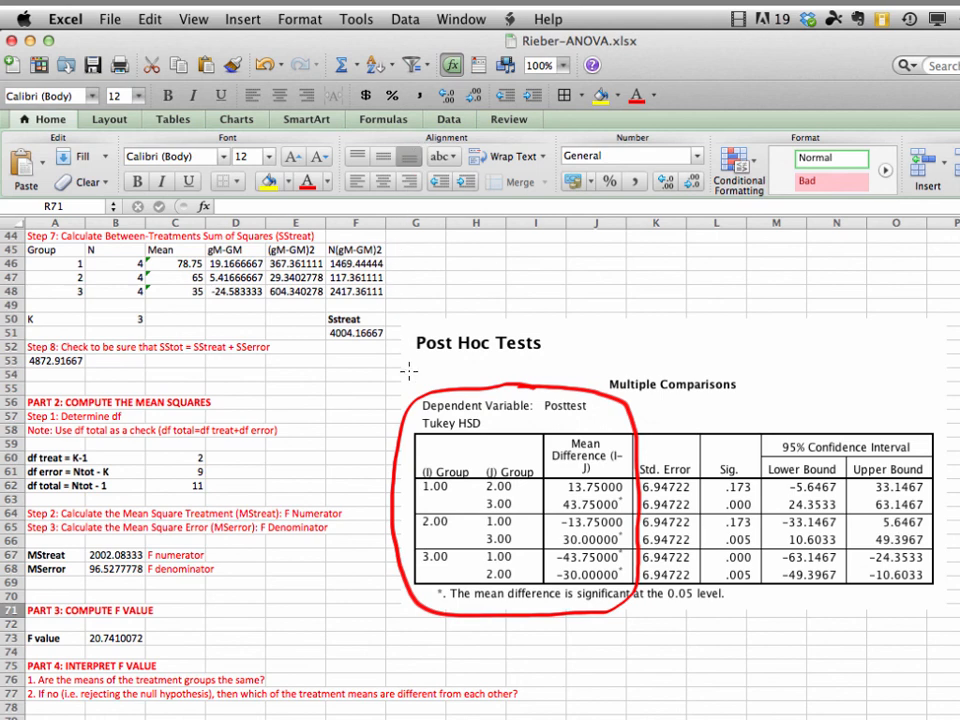
pyautogui.moveTo(452, 488)
pyautogui.mouseDown()
pyautogui.moveTo(481, 487)
pyautogui.moveTo(456, 490)
pyautogui.moveTo(484, 503)
pyautogui.moveTo(468, 521)
pyautogui.moveTo(484, 520)
pyautogui.moveTo(461, 523)
pyautogui.moveTo(479, 539)
pyautogui.moveTo(462, 556)
pyautogui.moveTo(481, 555)
pyautogui.moveTo(463, 562)
pyautogui.moveTo(468, 571)
pyautogui.moveTo(476, 563)
pyautogui.mouseUp()
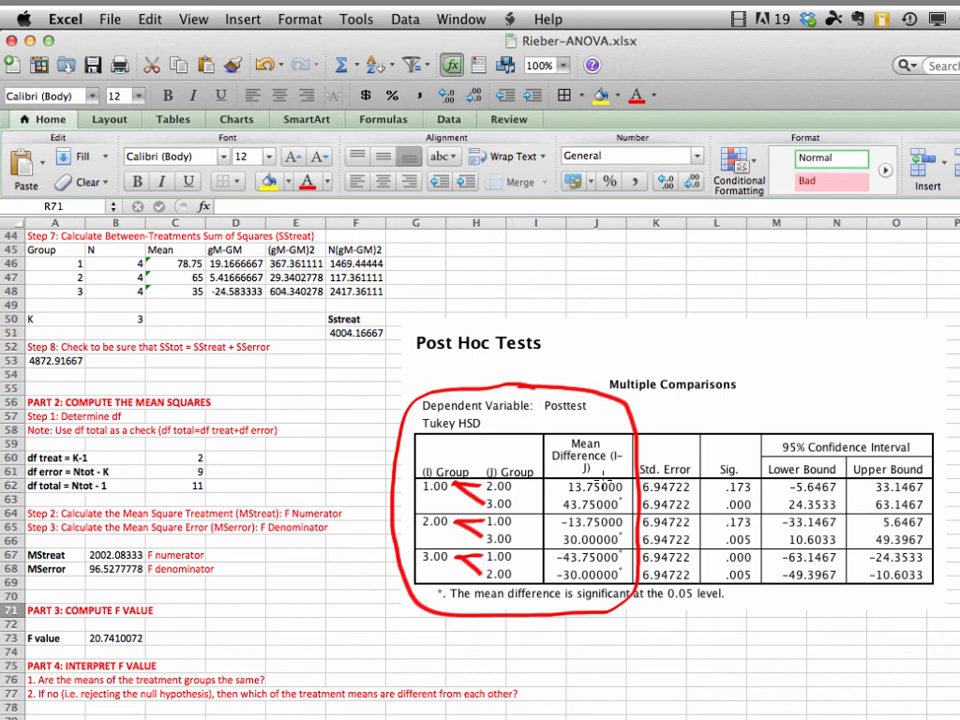
pyautogui.moveTo(627, 492)
pyautogui.mouseDown()
pyautogui.moveTo(612, 491)
pyautogui.moveTo(620, 506)
pyautogui.moveTo(627, 491)
pyautogui.moveTo(620, 540)
pyautogui.moveTo(628, 530)
pyautogui.moveTo(614, 550)
pyautogui.moveTo(627, 550)
pyautogui.moveTo(627, 567)
pyautogui.mouseUp()
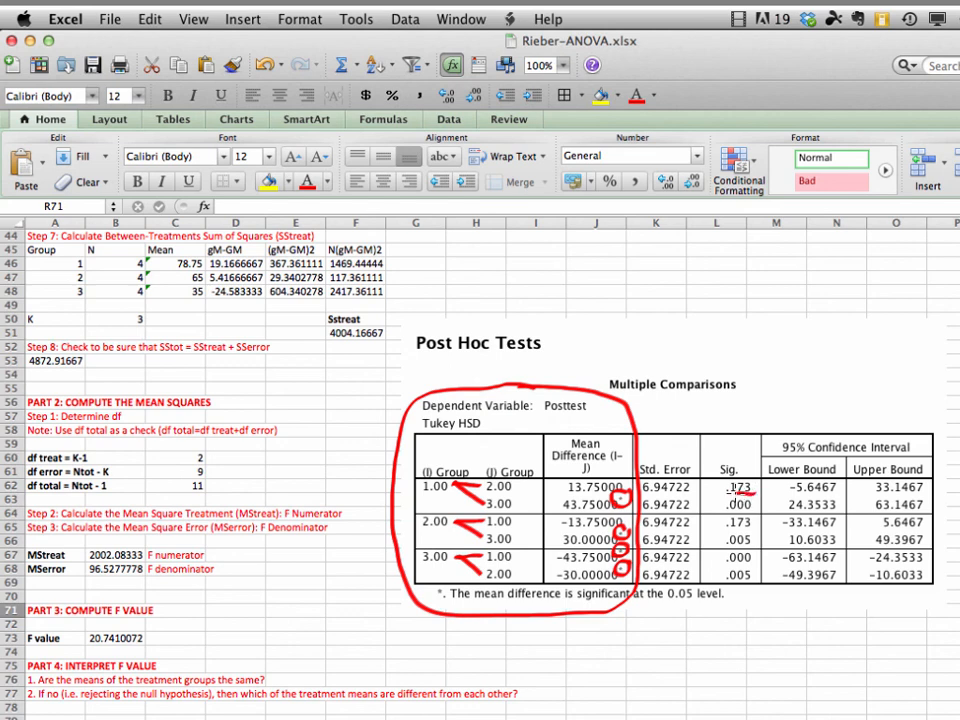
pyautogui.moveTo(750, 497)
pyautogui.mouseDown()
pyautogui.moveTo(724, 503)
pyautogui.moveTo(757, 514)
pyautogui.mouseUp()
pyautogui.moveTo(760, 521)
pyautogui.mouseDown()
pyautogui.moveTo(726, 537)
pyautogui.moveTo(762, 531)
pyautogui.moveTo(747, 551)
pyautogui.moveTo(725, 555)
pyautogui.moveTo(759, 558)
pyautogui.moveTo(728, 576)
pyautogui.moveTo(740, 589)
pyautogui.moveTo(765, 574)
pyautogui.mouseUp()
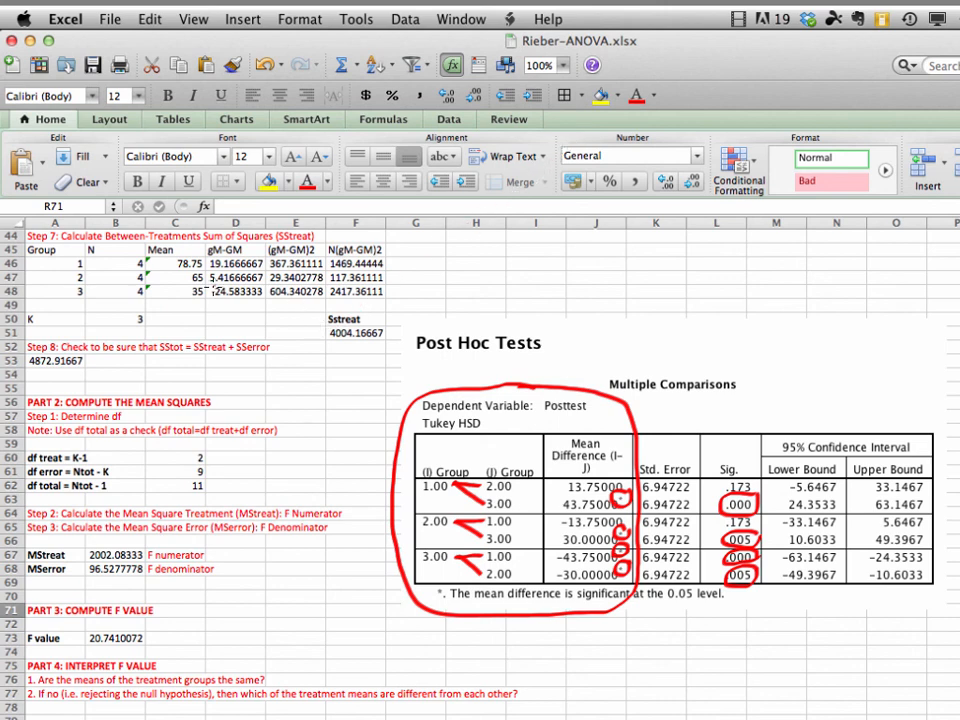
pyautogui.moveTo(212, 278)
pyautogui.mouseDown()
pyautogui.moveTo(186, 248)
pyautogui.moveTo(161, 268)
pyautogui.moveTo(170, 305)
pyautogui.moveTo(206, 310)
pyautogui.moveTo(208, 243)
pyautogui.mouseUp()
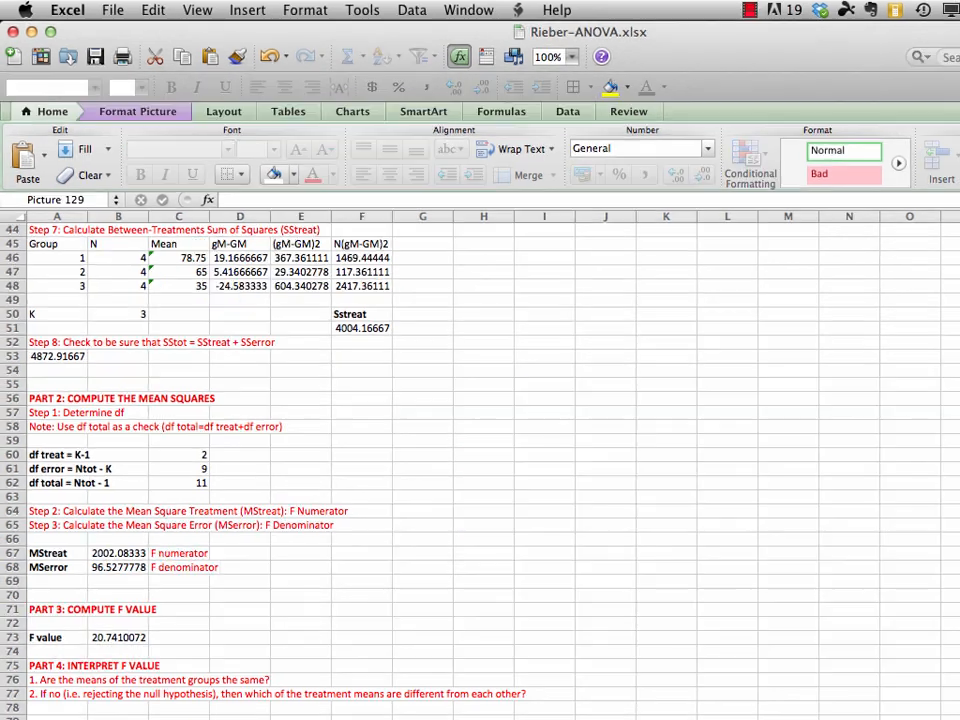
# Delete the empty rows 1 to 16 above the Groups legend
pyautogui.scroll(15, 480, 460)
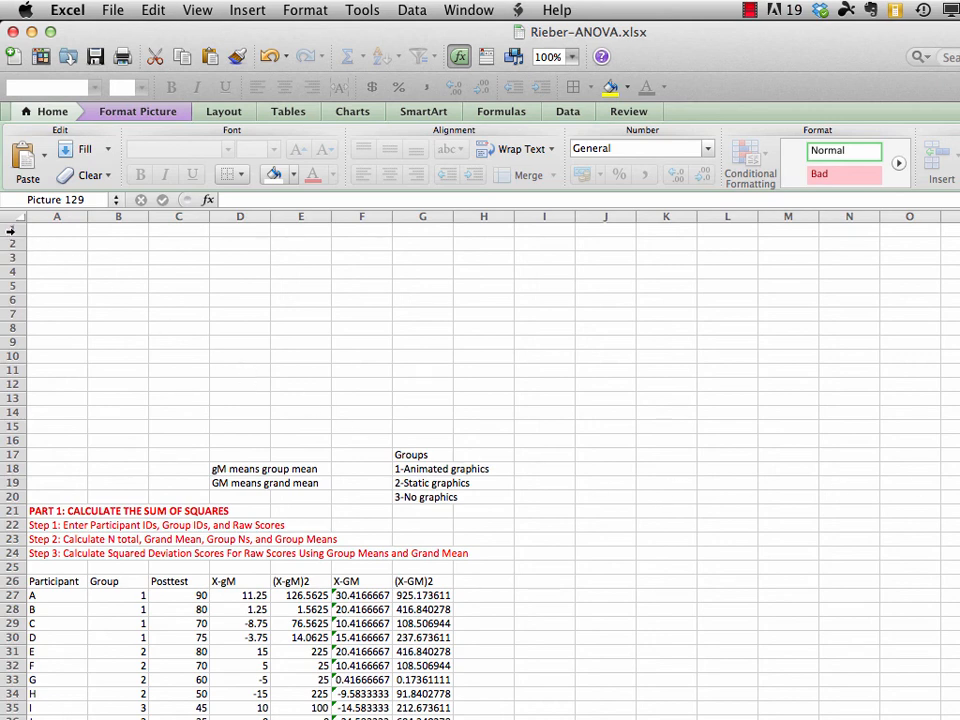
pyautogui.moveTo(12, 229); pyautogui.dragTo(10, 440)
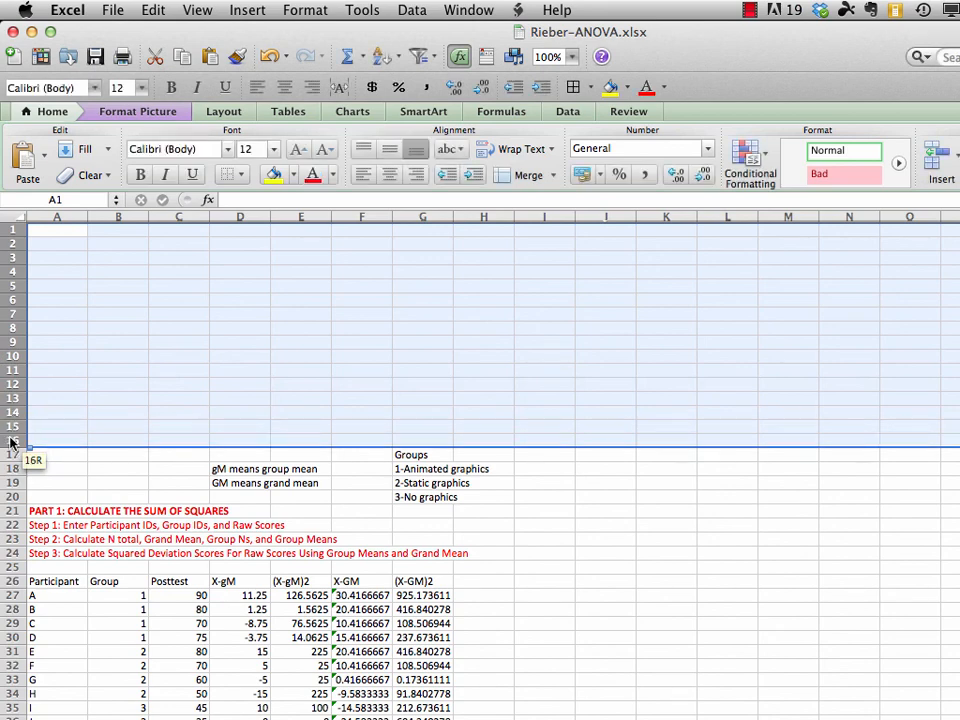
pyautogui.click(152, 10)
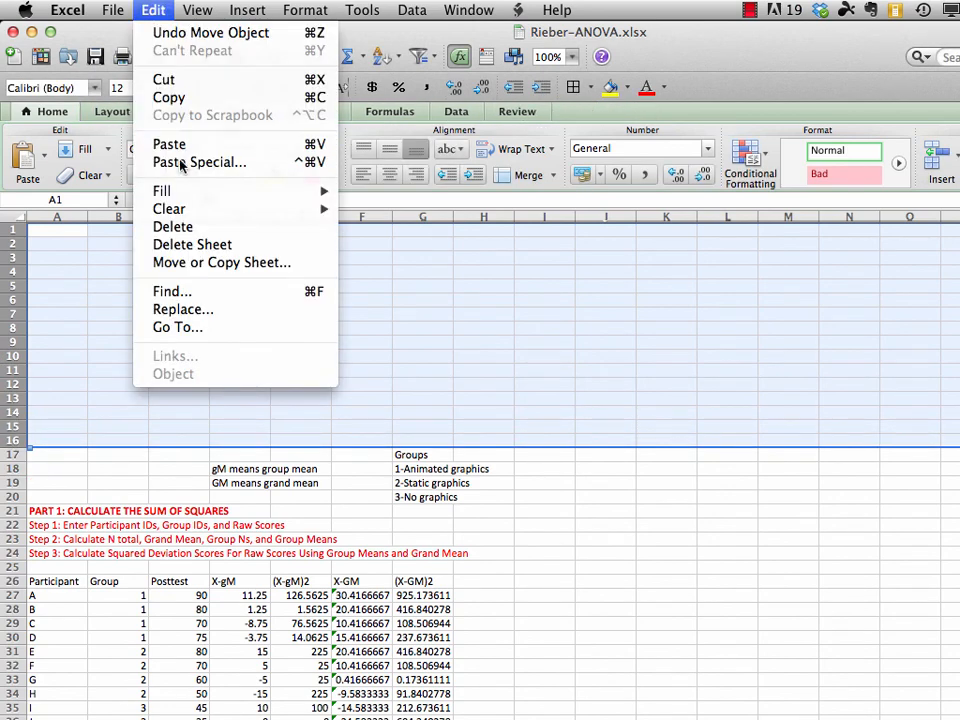
pyautogui.click(185, 226)
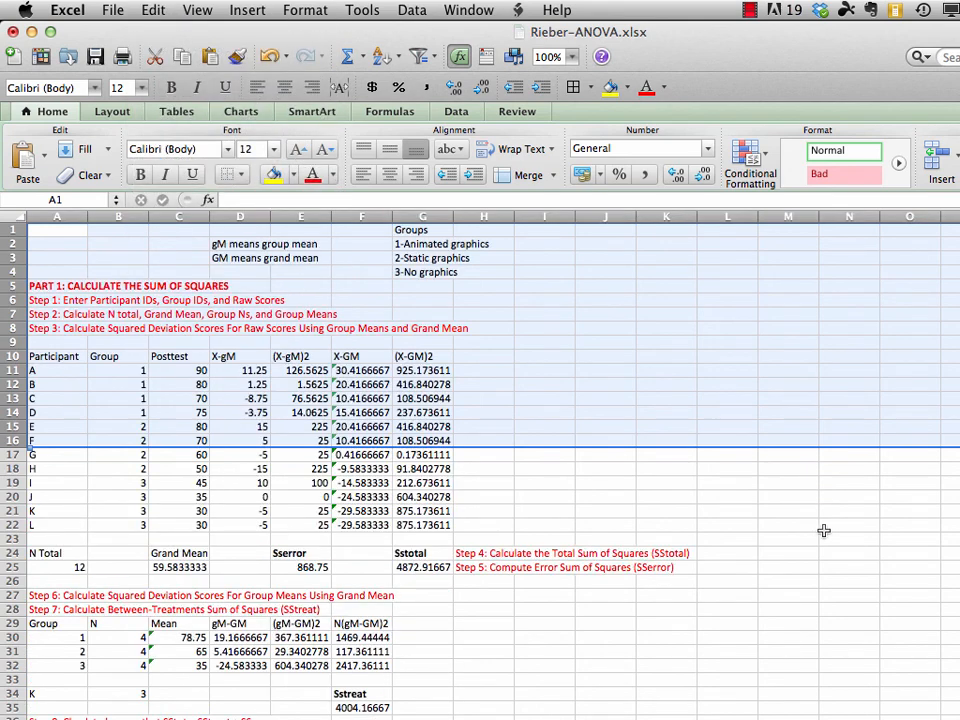
pyautogui.click(790, 580)
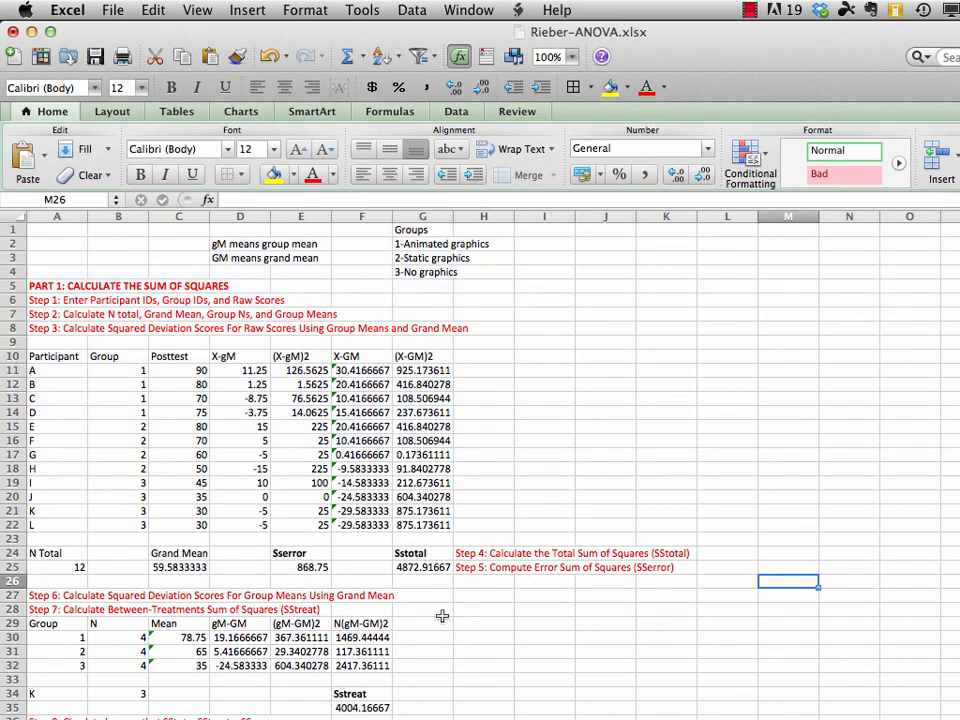
pyautogui.click(300, 553)
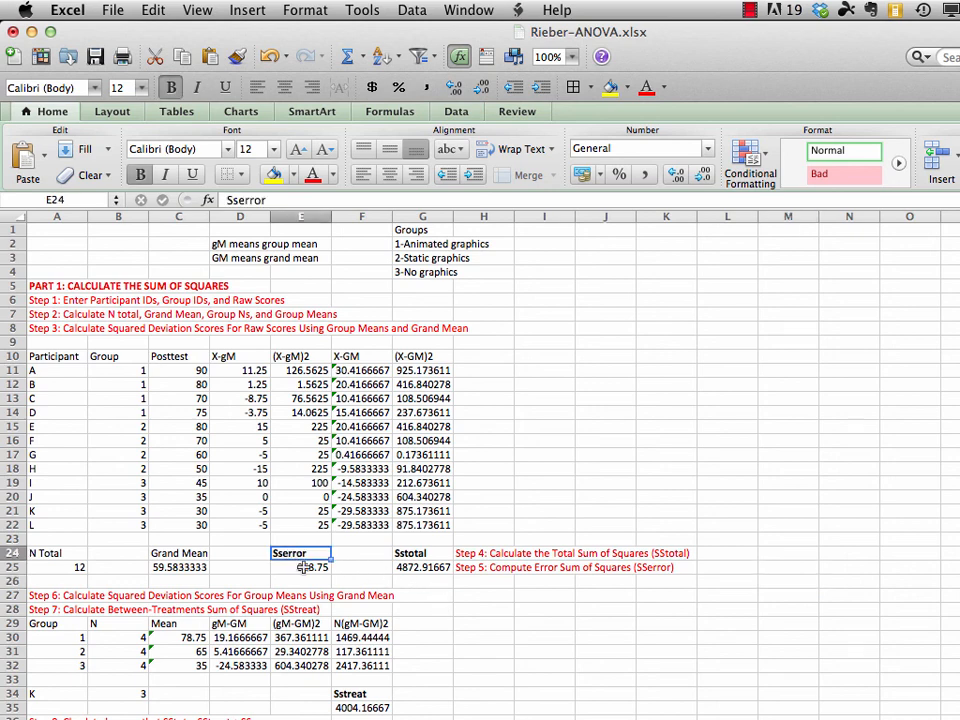
pyautogui.click(420, 553)
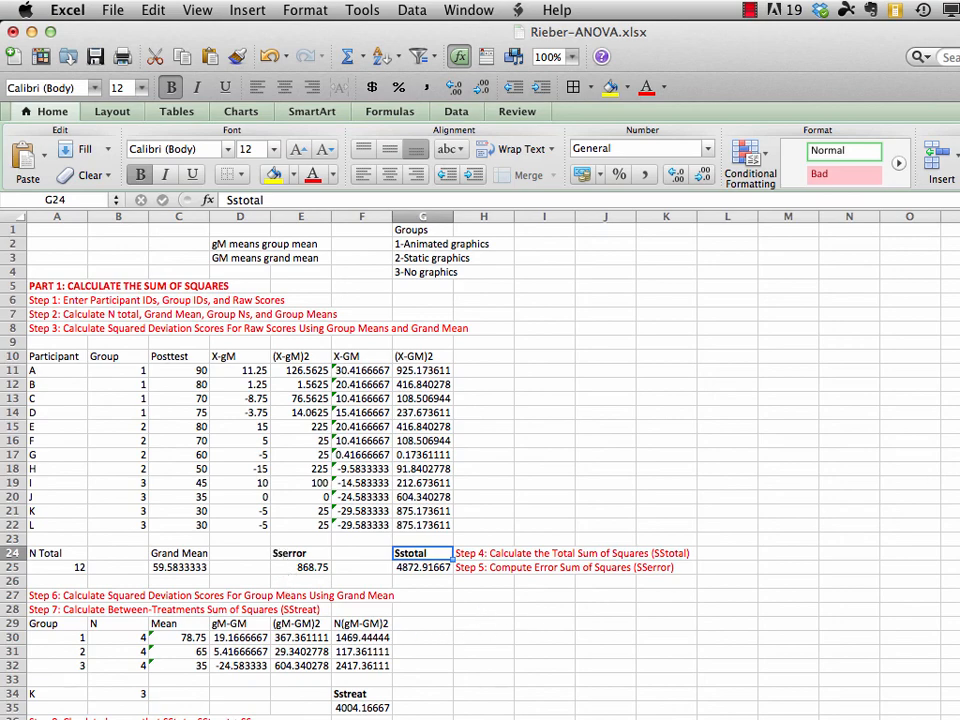
pyautogui.scroll(-6, 480, 460)
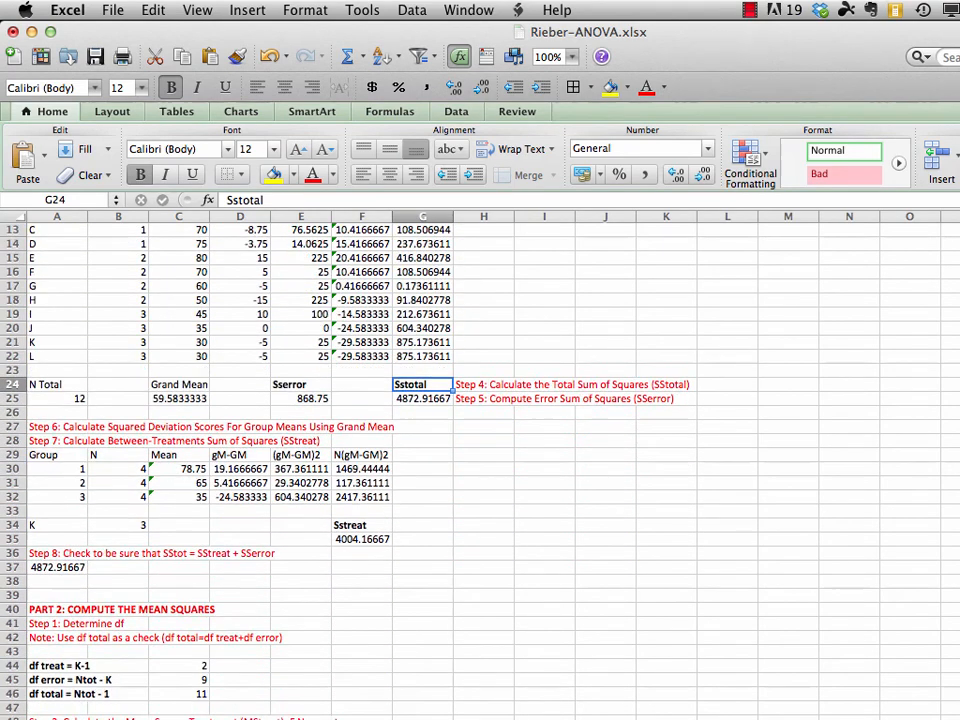
pyautogui.scroll(-2, 480, 460)
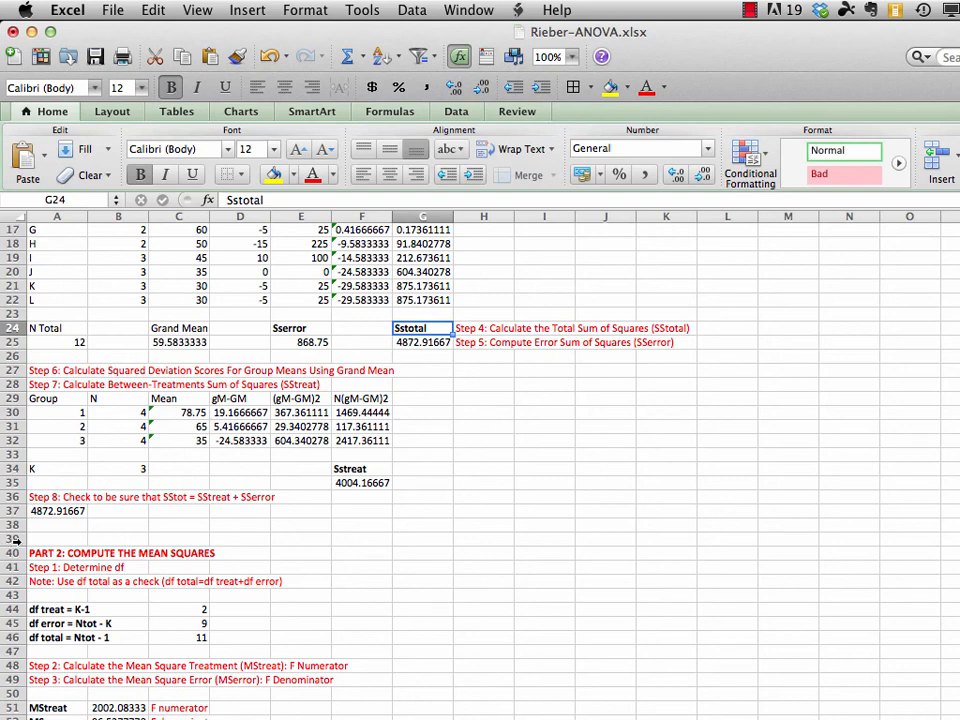
pyautogui.click(15, 539)
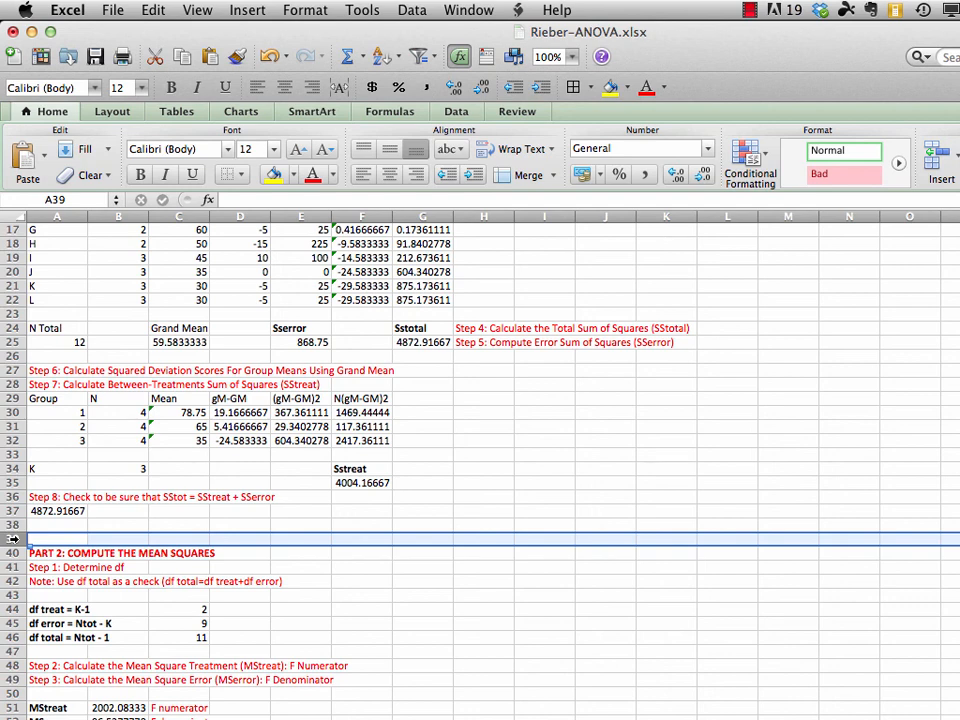
pyautogui.press('super+z')
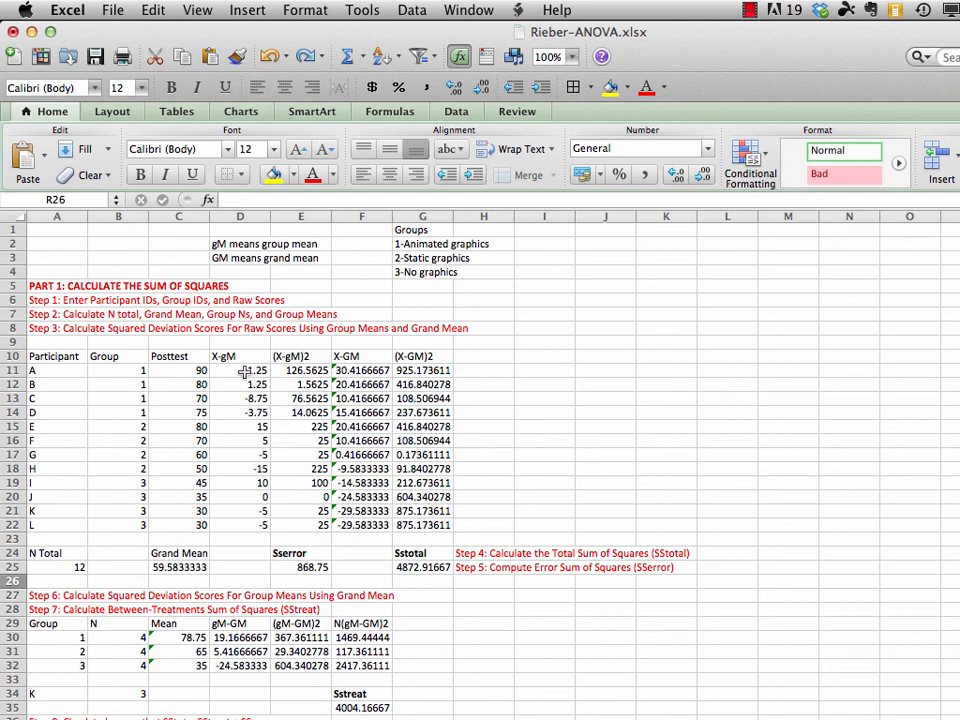
# Format the participants' deviation and squared deviation scores in D11:G22 as Number with 2 decimal places
pyautogui.moveTo(240, 370); pyautogui.dragTo(421, 526)
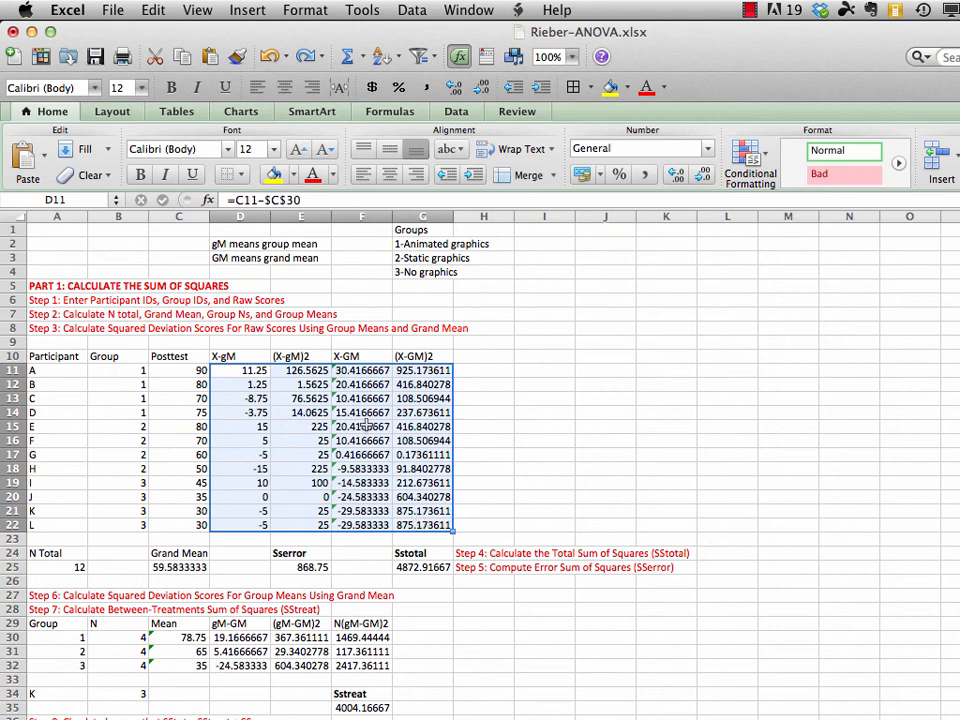
pyautogui.click(305, 12)
pyautogui.click(309, 36)
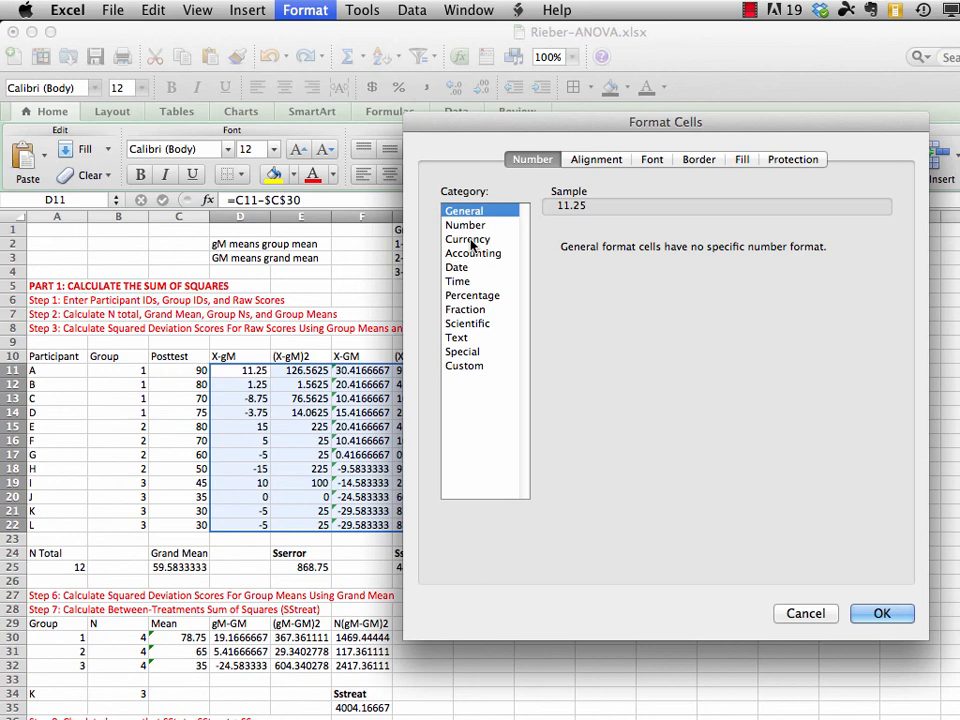
pyautogui.click(466, 226)
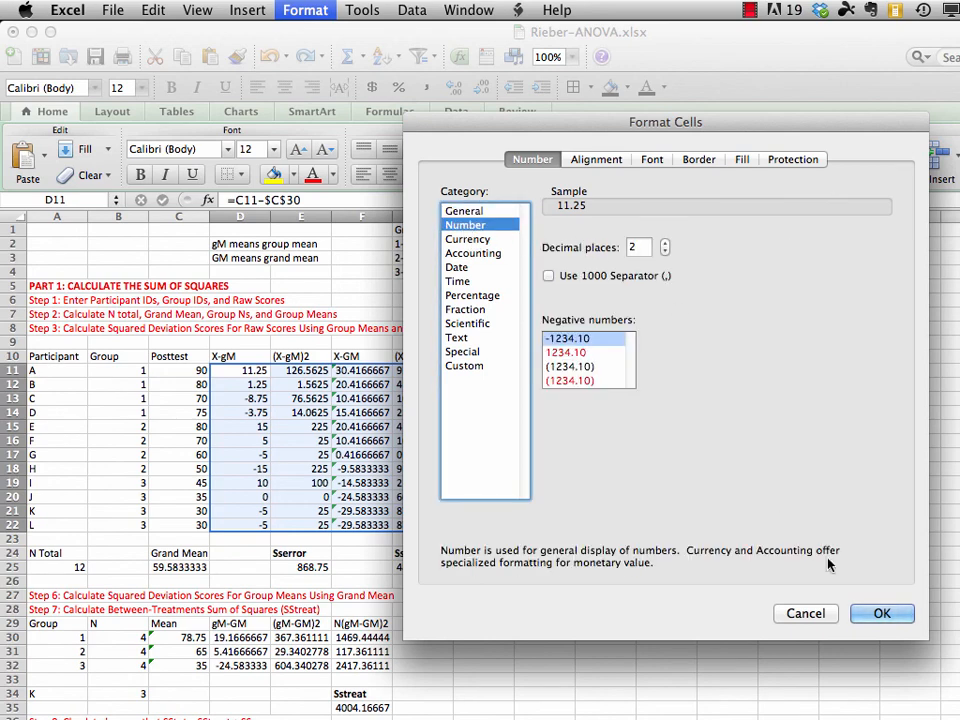
pyautogui.click(868, 614)
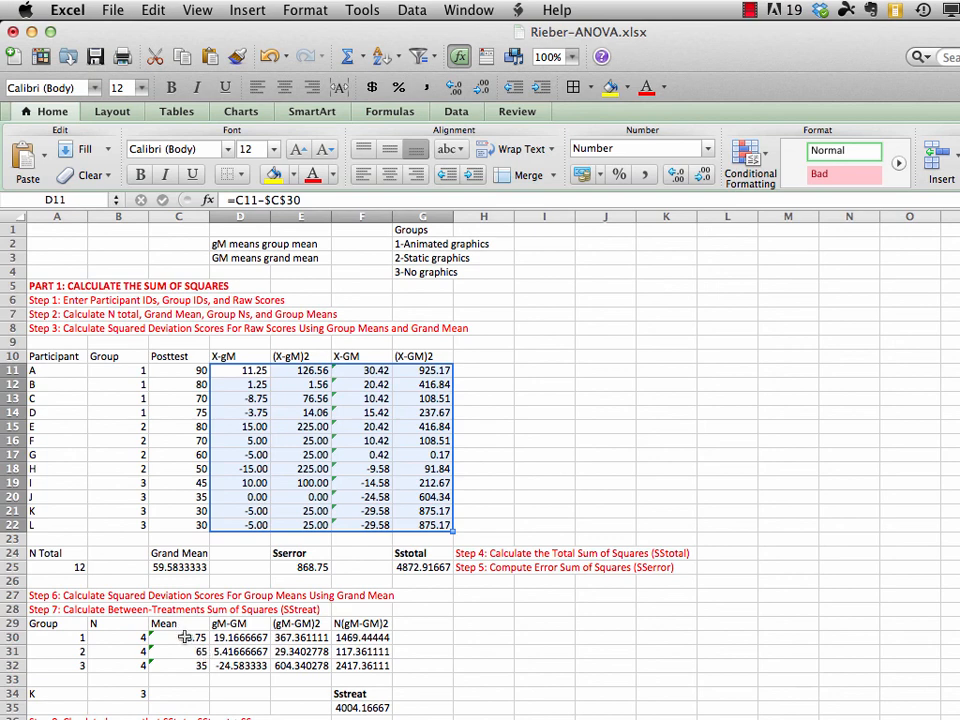
# Format the group means and their deviation scores in C30:F32 as Number with 2 decimal places
pyautogui.moveTo(185, 637); pyautogui.dragTo(382, 668)
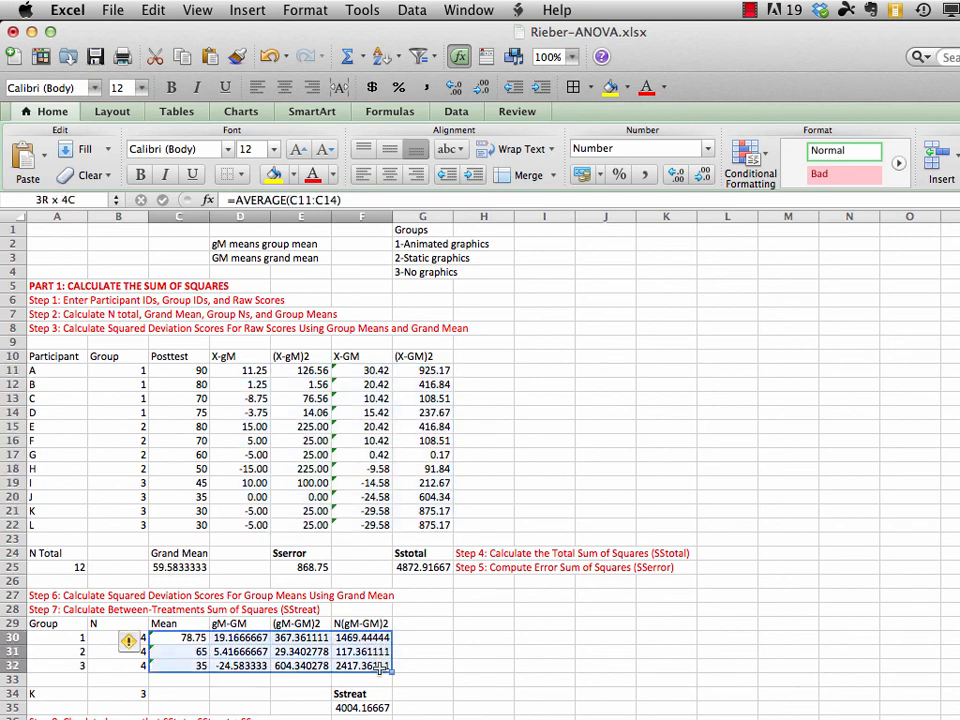
pyautogui.click(303, 10)
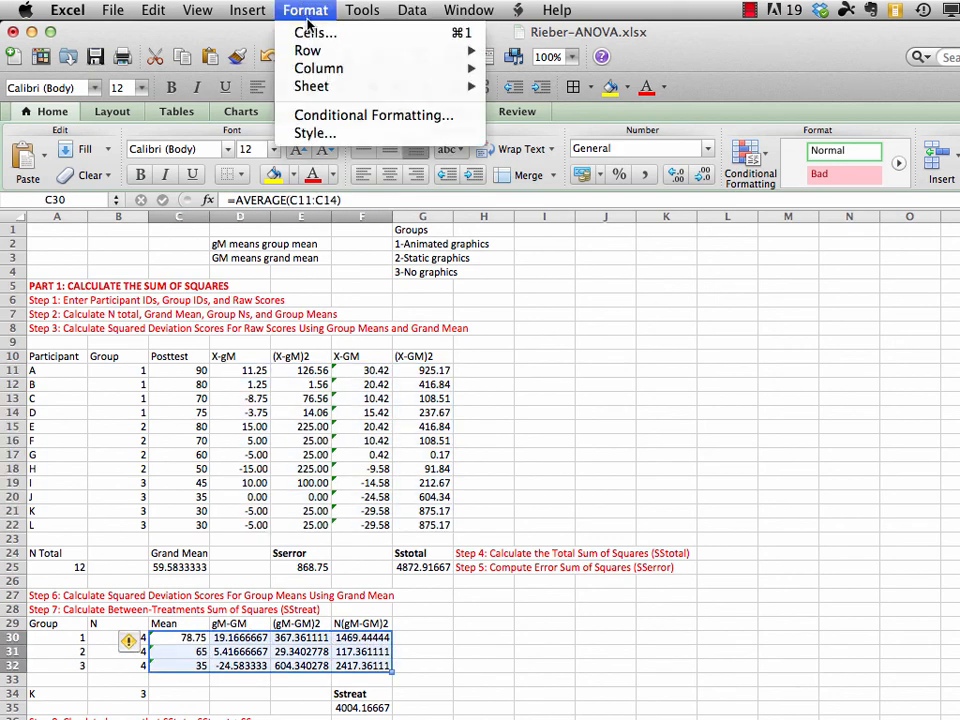
pyautogui.click(309, 34)
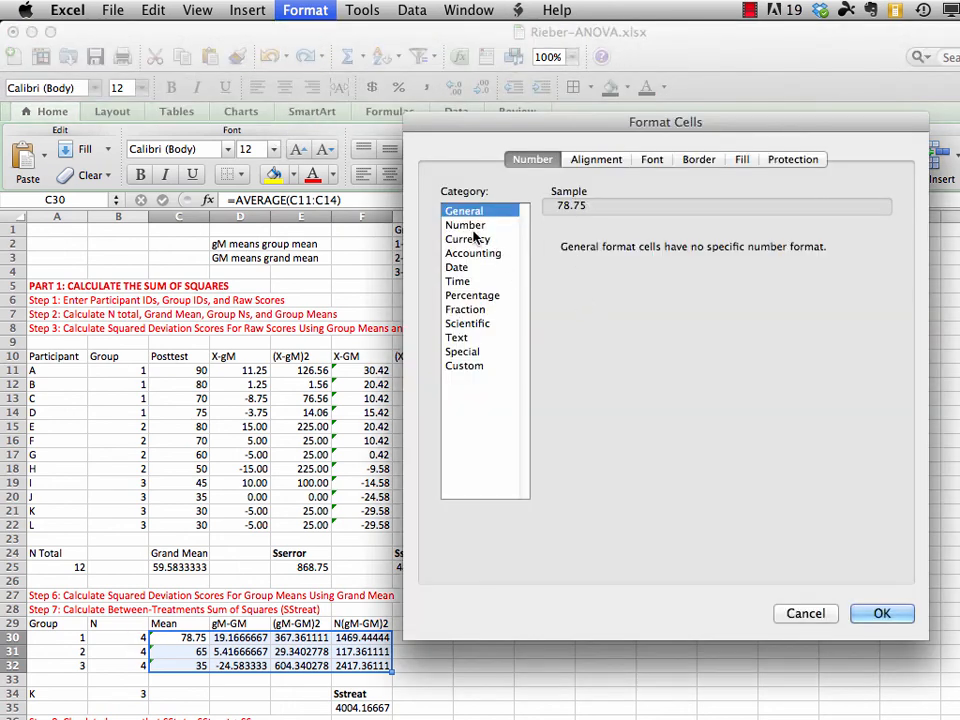
pyautogui.click(466, 225)
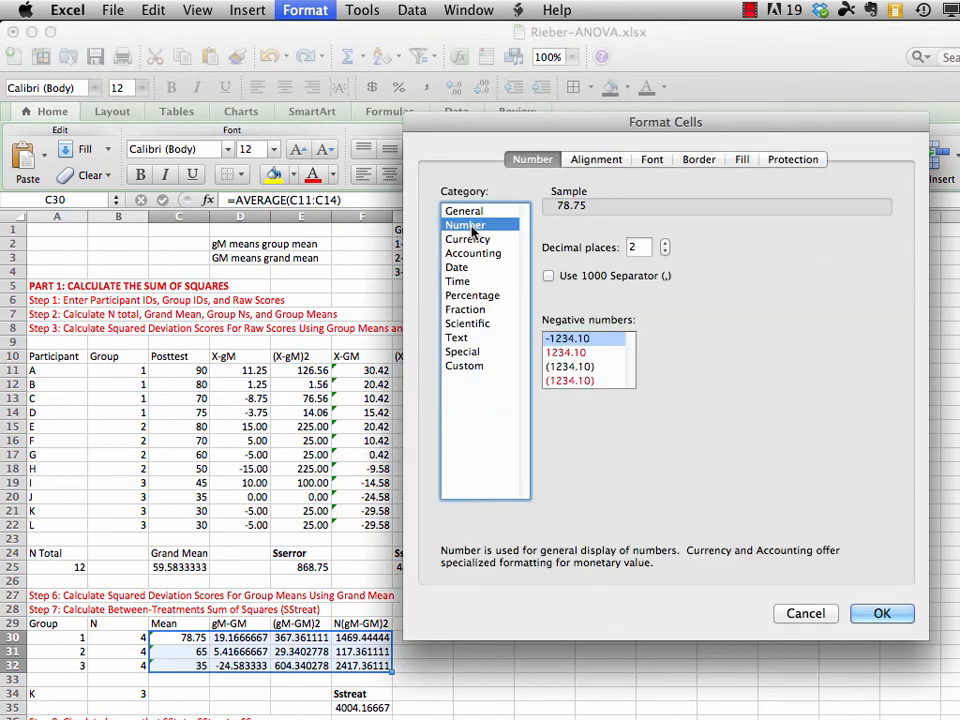
pyautogui.click(880, 613)
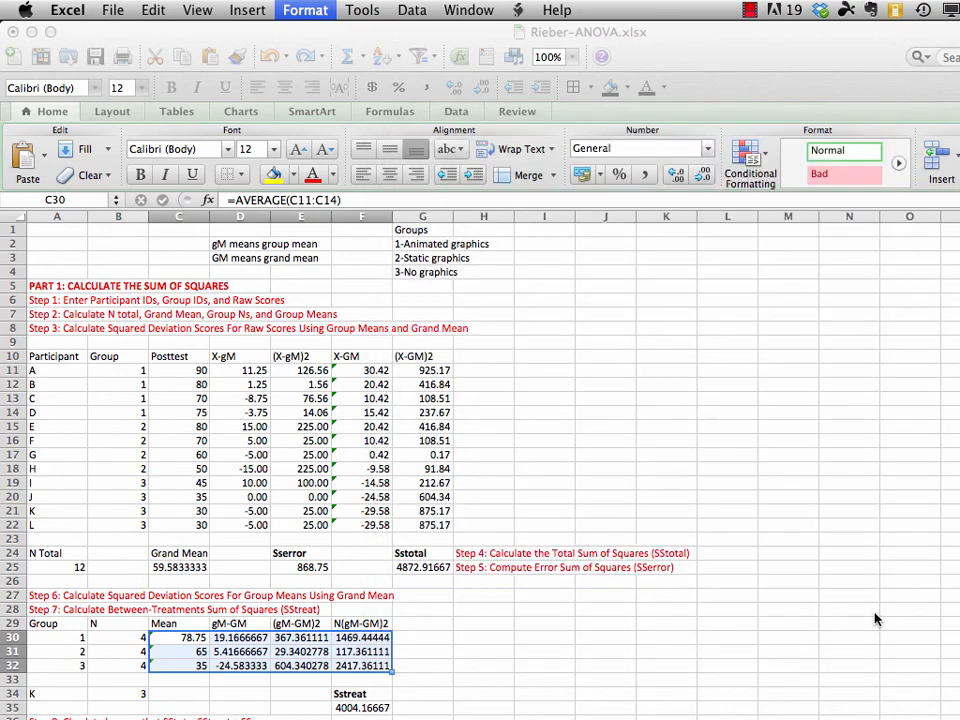
# Format the grand mean, SSerror and SStotal values in C25:G25 as Number with 2 decimal places
pyautogui.scroll(-6, 870, 560)
pyautogui.scroll(-2, 480, 460)
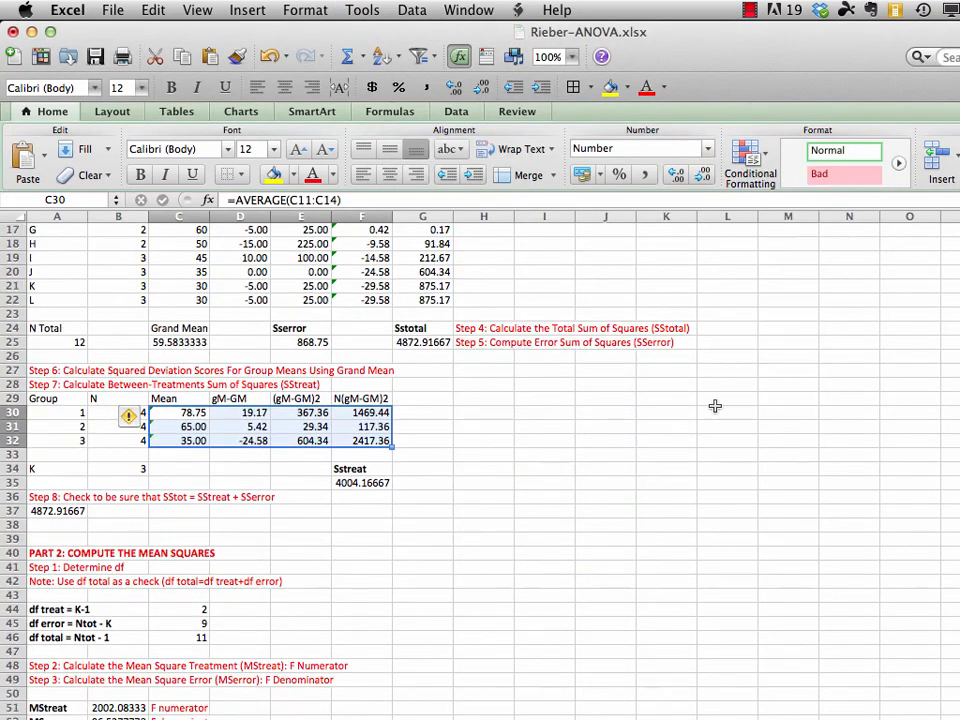
pyautogui.moveTo(161, 340); pyautogui.dragTo(420, 340)
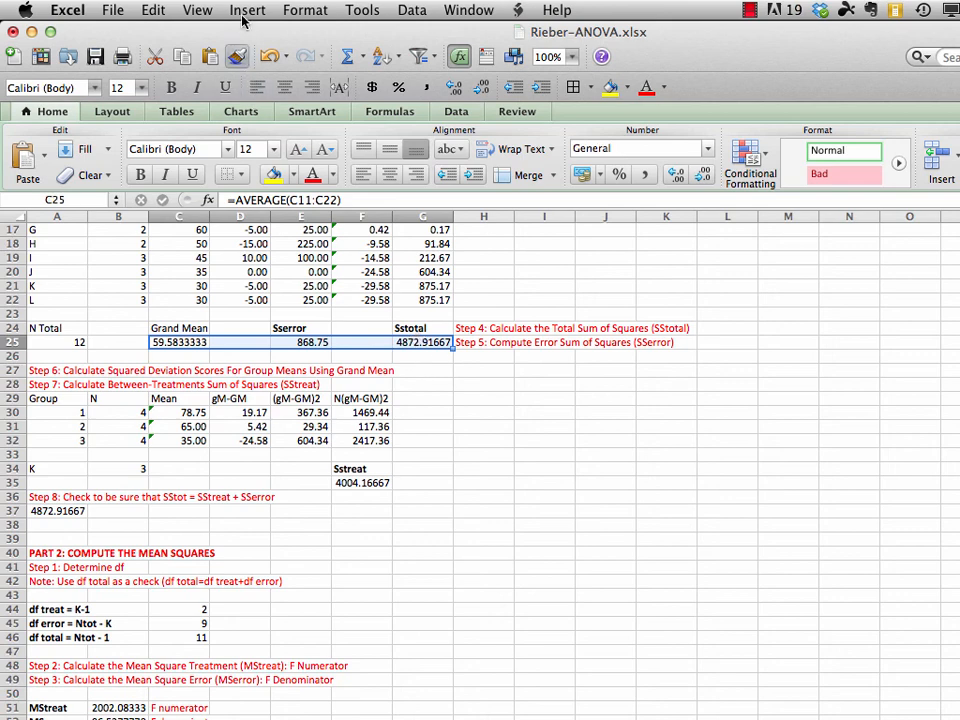
pyautogui.click(306, 11)
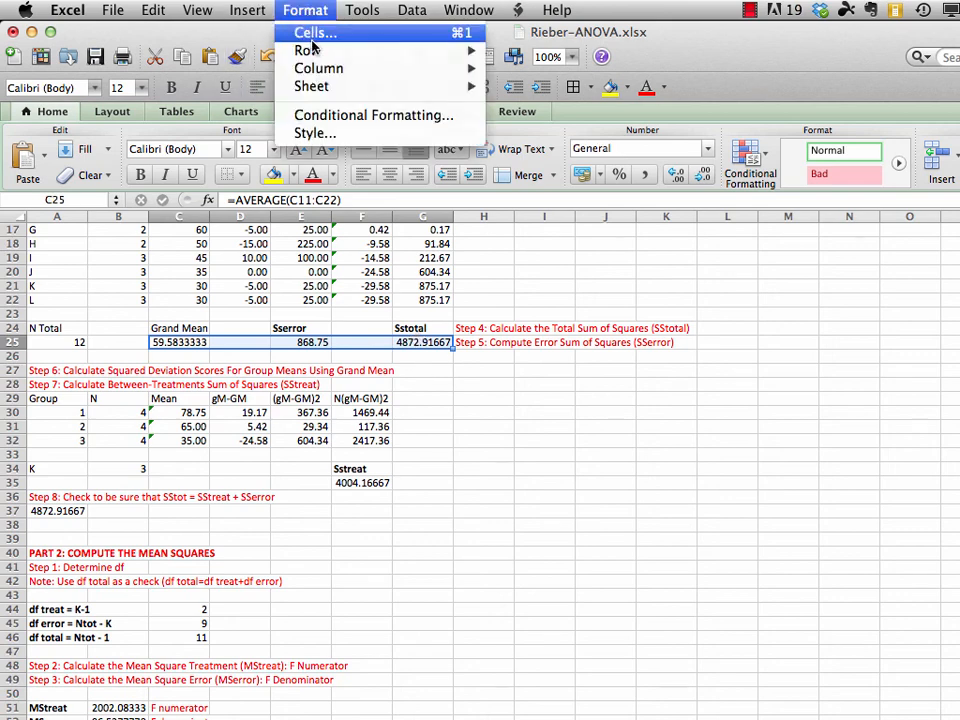
pyautogui.click(313, 40)
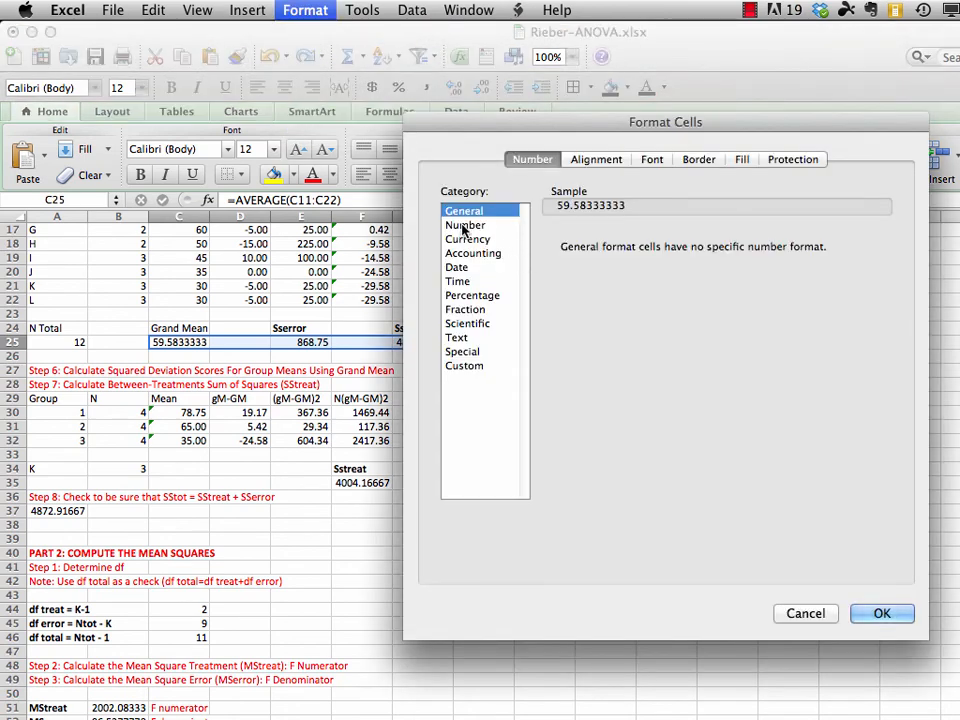
pyautogui.click(466, 228)
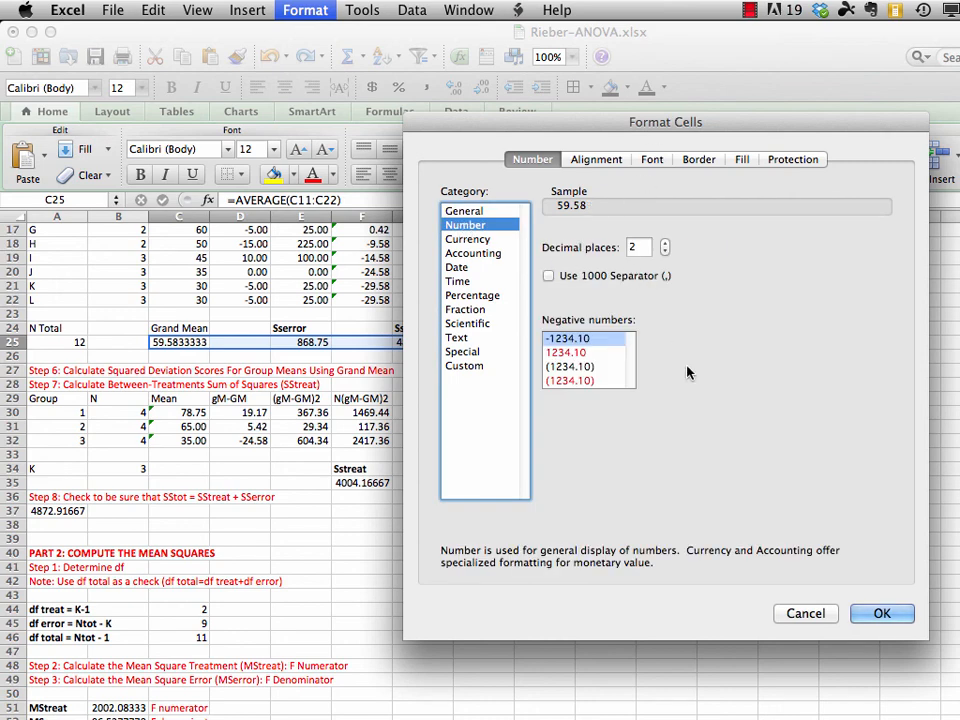
pyautogui.click(880, 622)
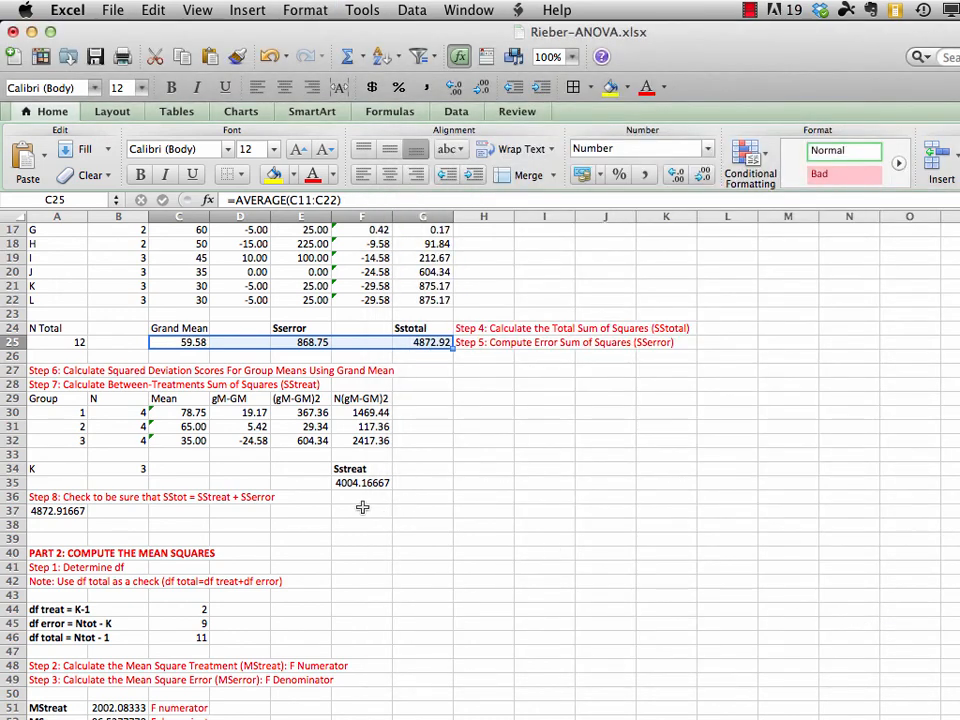
# Format the SStreat value in F35 as Number with 2 decimal places
pyautogui.click(362, 486)
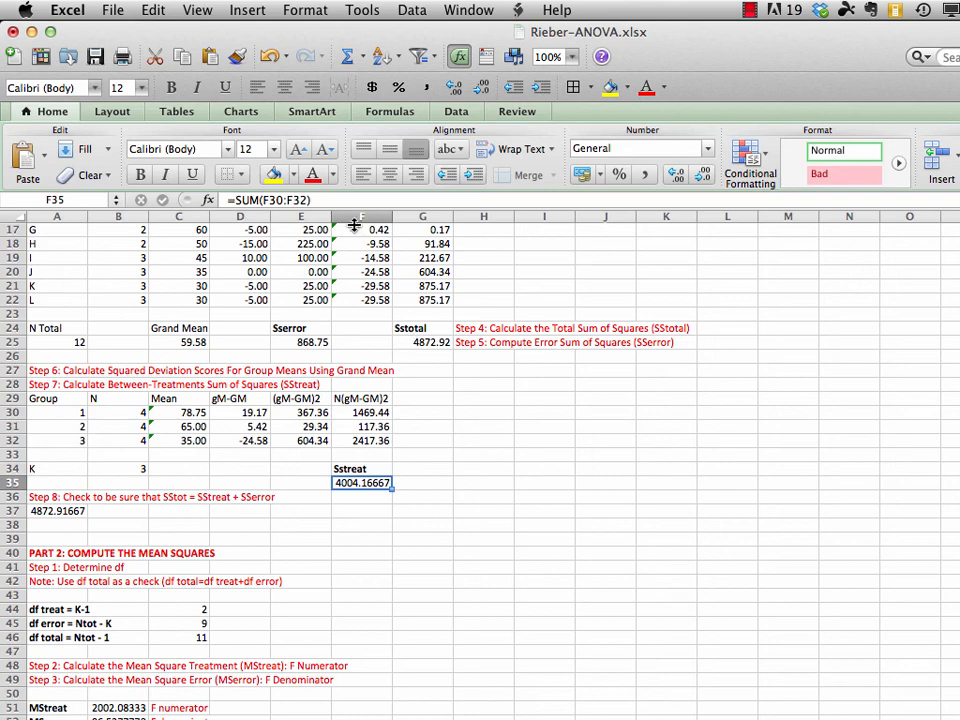
pyautogui.click(300, 10)
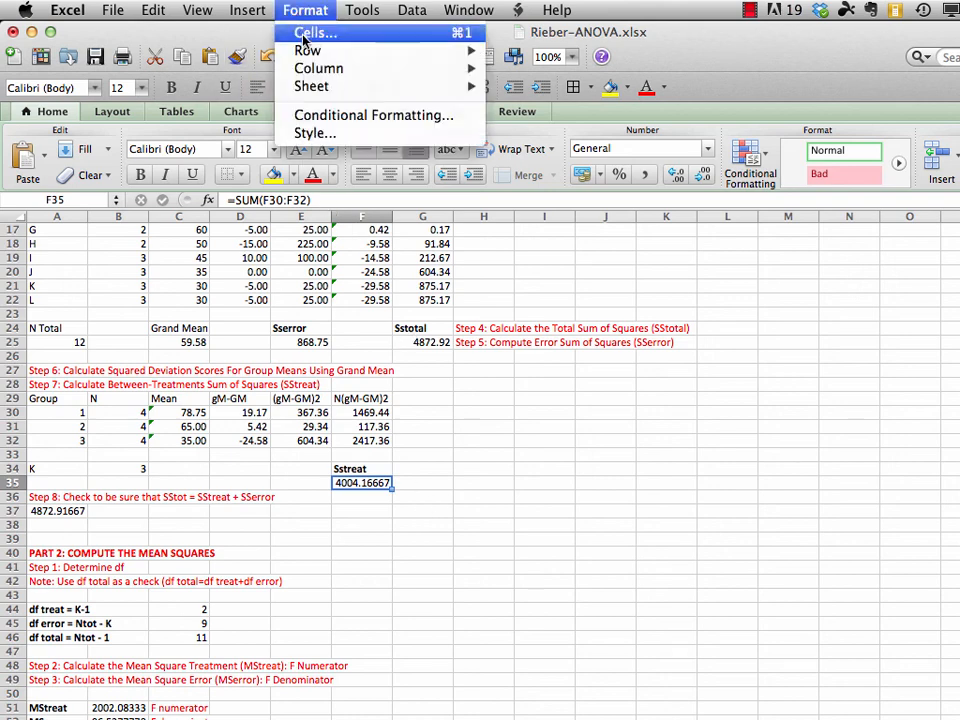
pyautogui.click(305, 35)
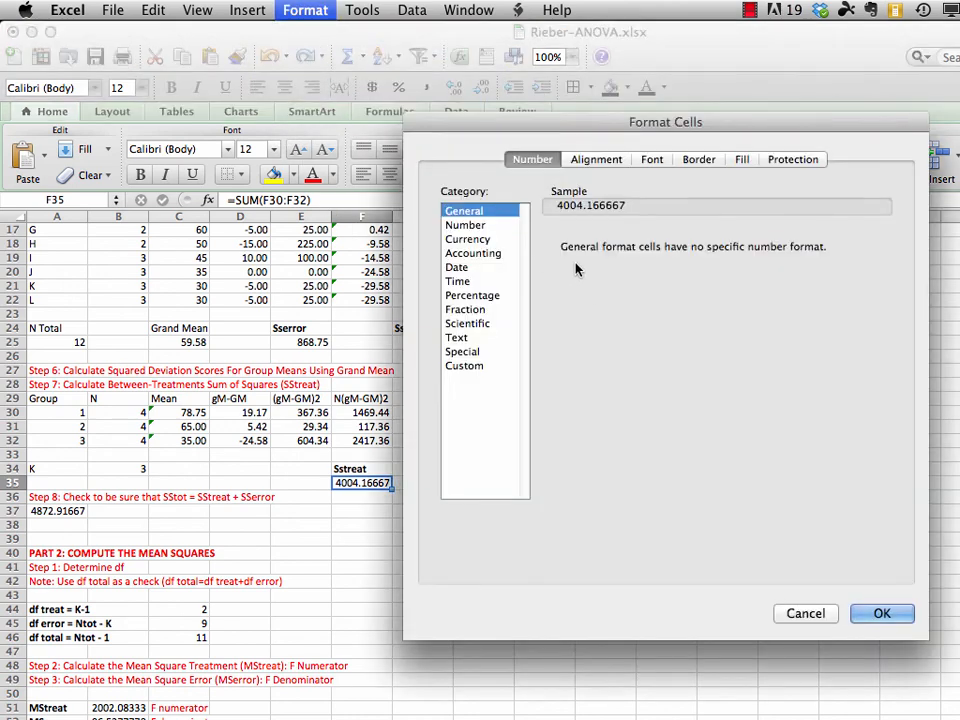
pyautogui.click(473, 225)
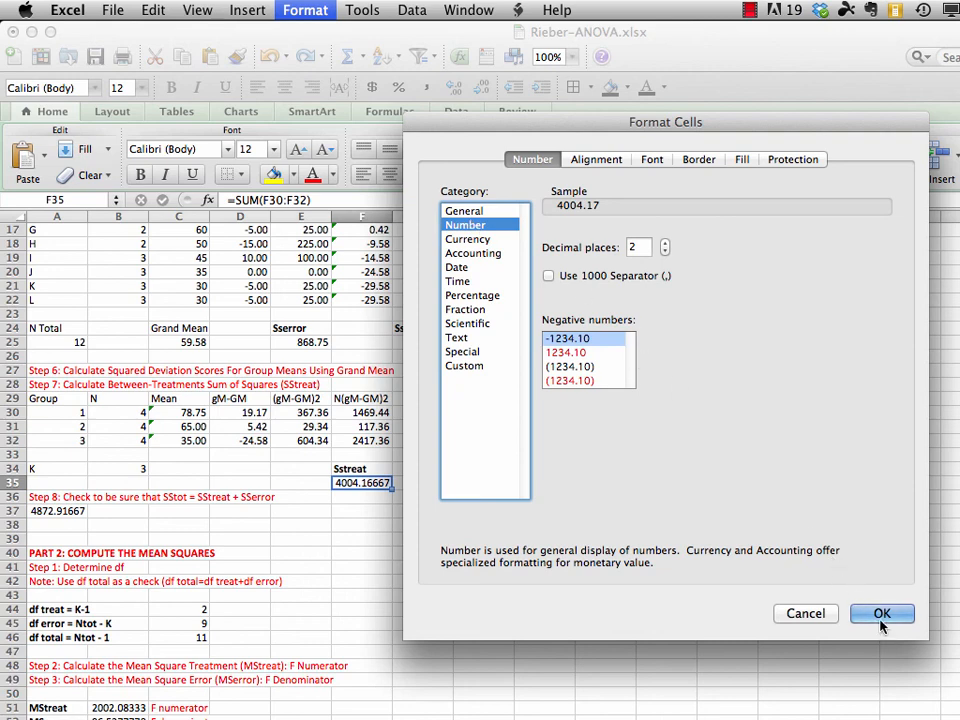
pyautogui.click(883, 676)
# Format the MStreat, MSerror and F values in B51:B57 as Number with 2 decimal places
pyautogui.scroll(-5, 480, 450)
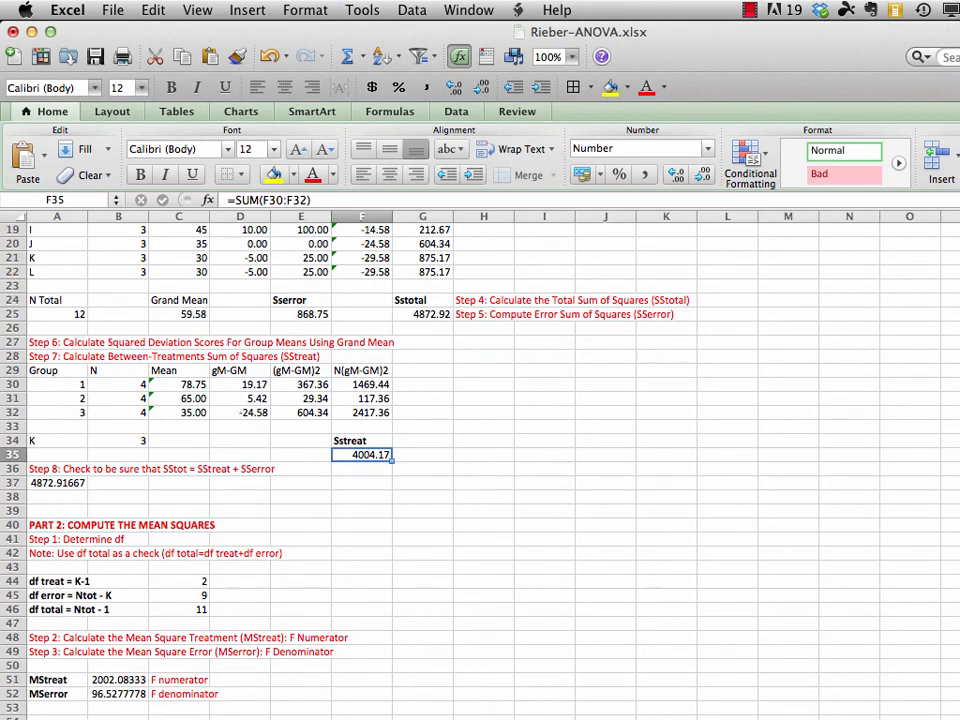
pyautogui.scroll(-2, 480, 450)
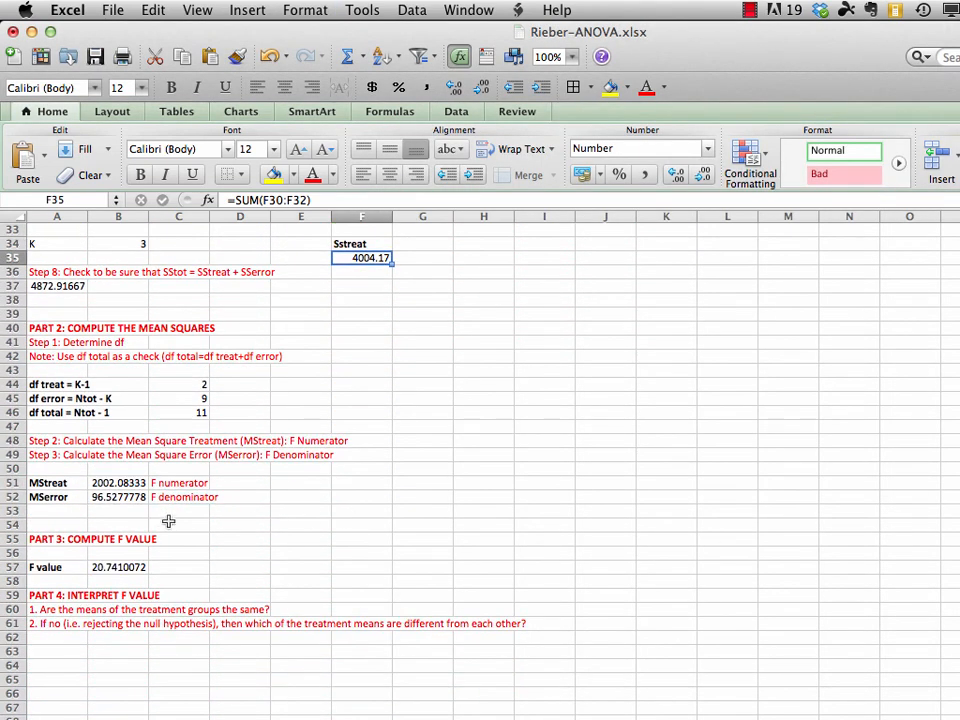
pyautogui.moveTo(130, 484); pyautogui.dragTo(118, 567)
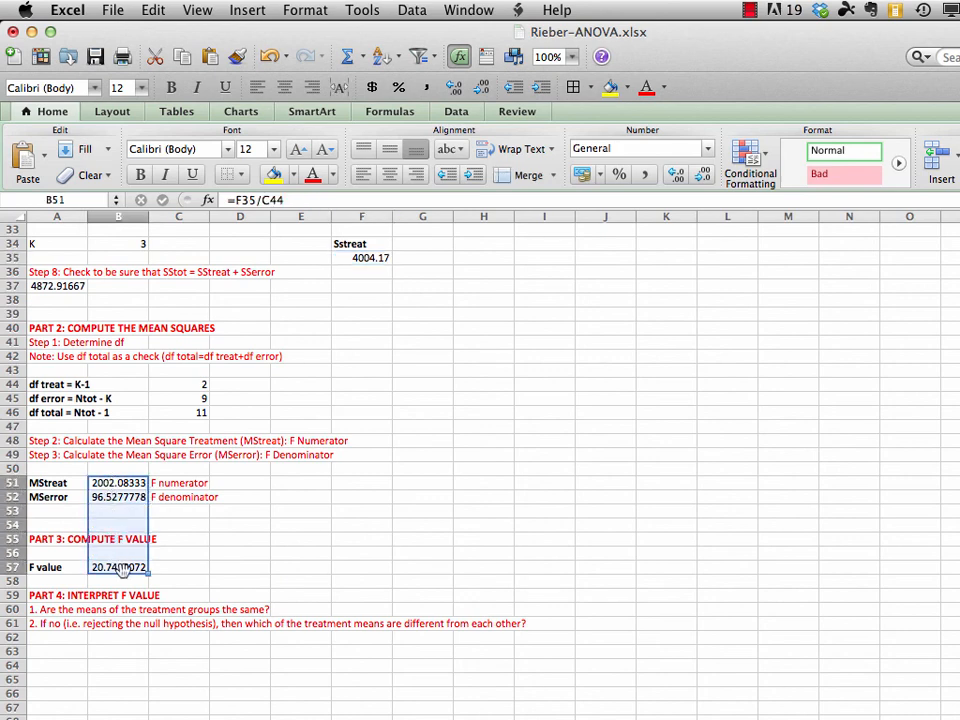
pyautogui.click(305, 10)
pyautogui.click(305, 33)
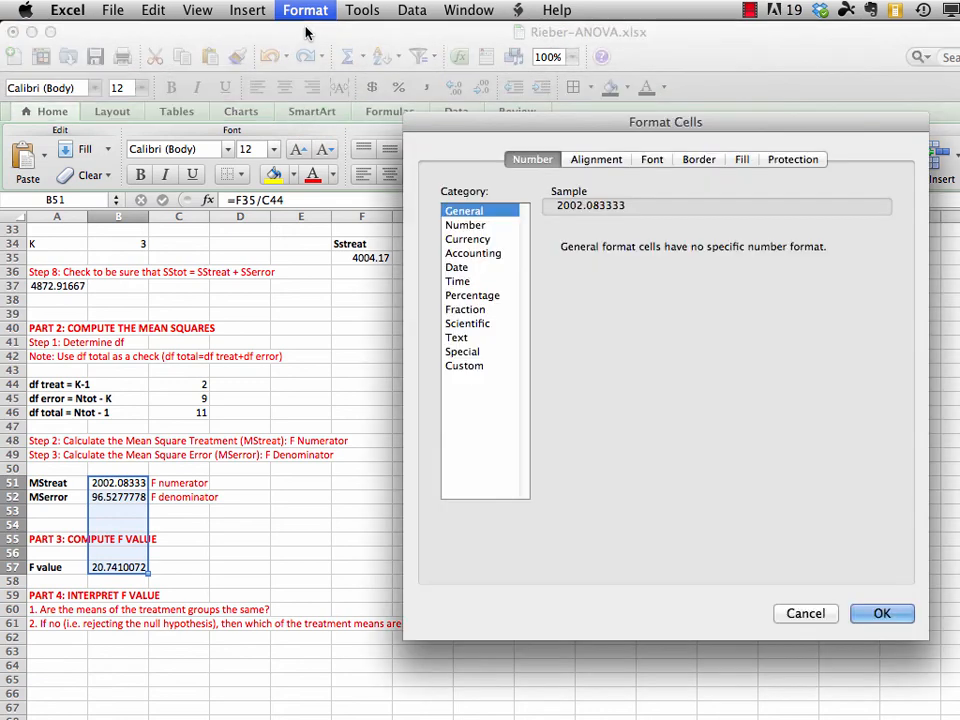
pyautogui.click(450, 226)
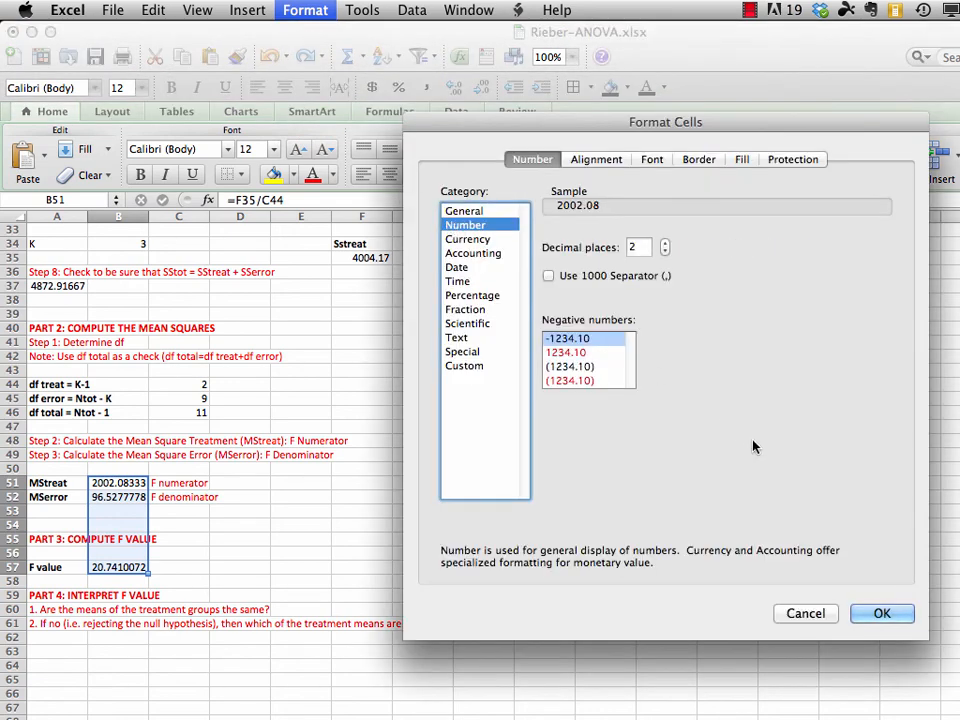
pyautogui.click(881, 614)
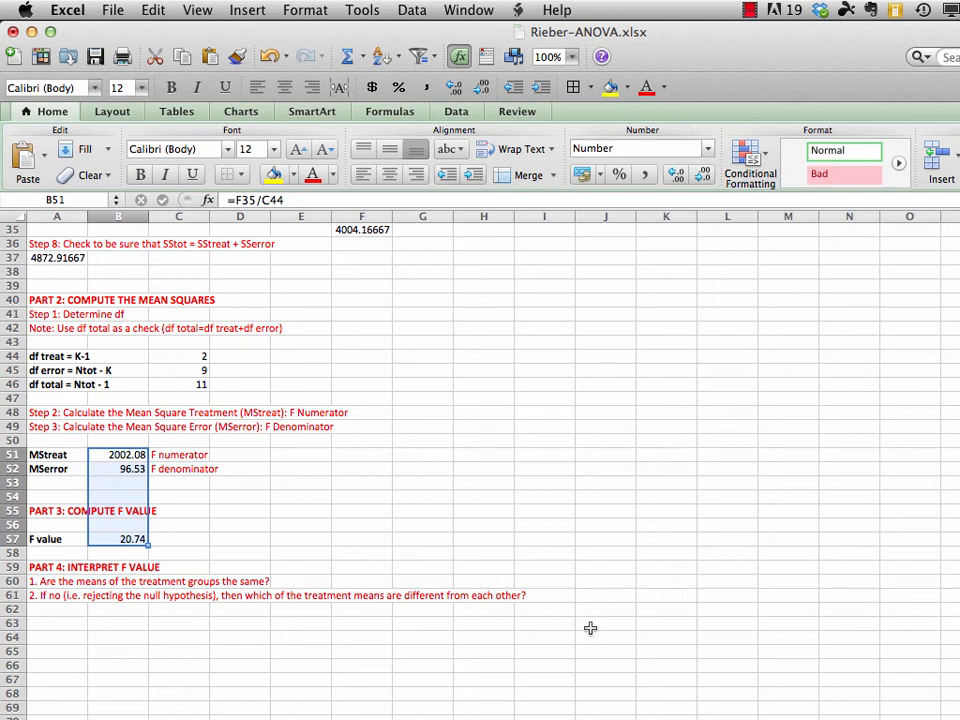
# Deselect the formatted range and save the workbook
pyautogui.click(958, 596)
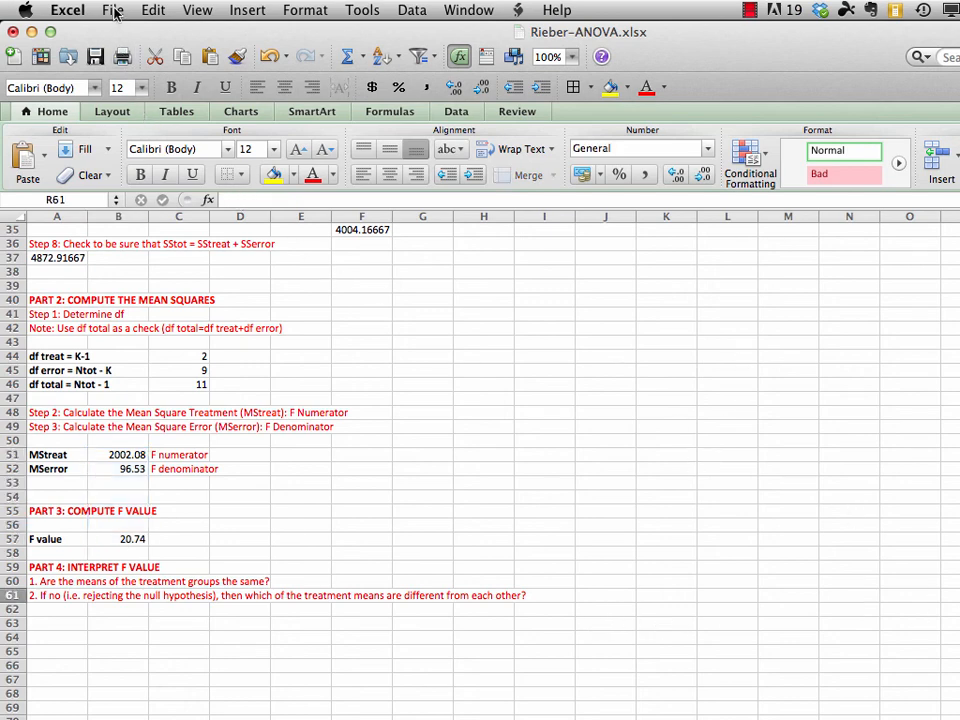
pyautogui.click(113, 11)
pyautogui.click(128, 151)
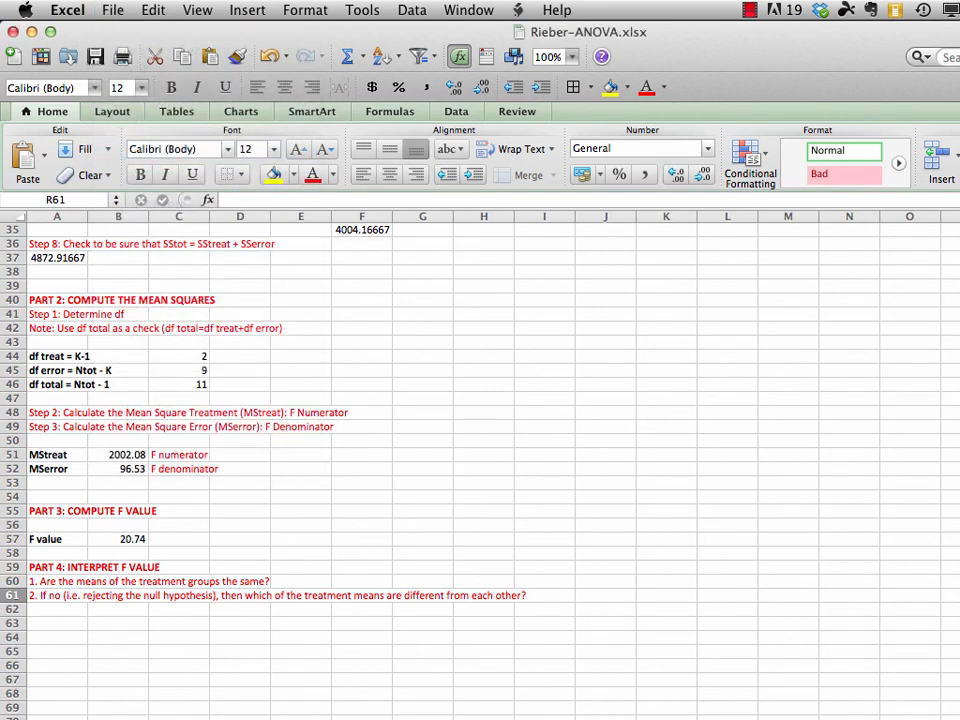